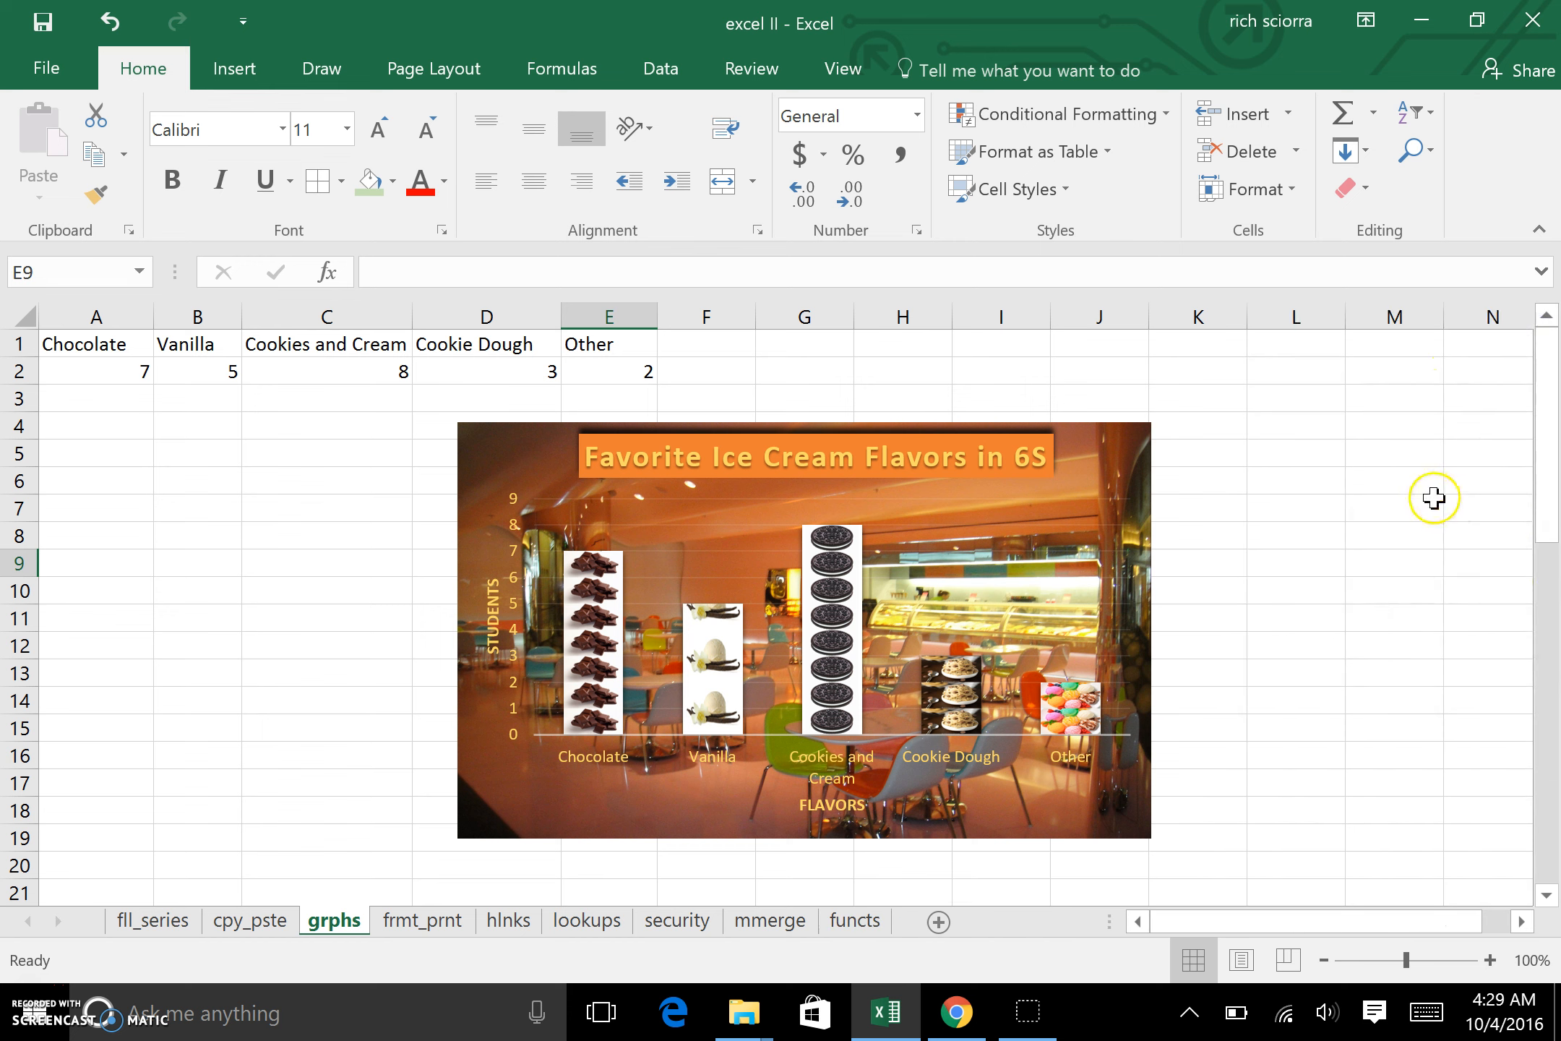
Step: Apply the dark-background chart style to the ice cream flavors chart, replacing its picture fills
click(1104, 463)
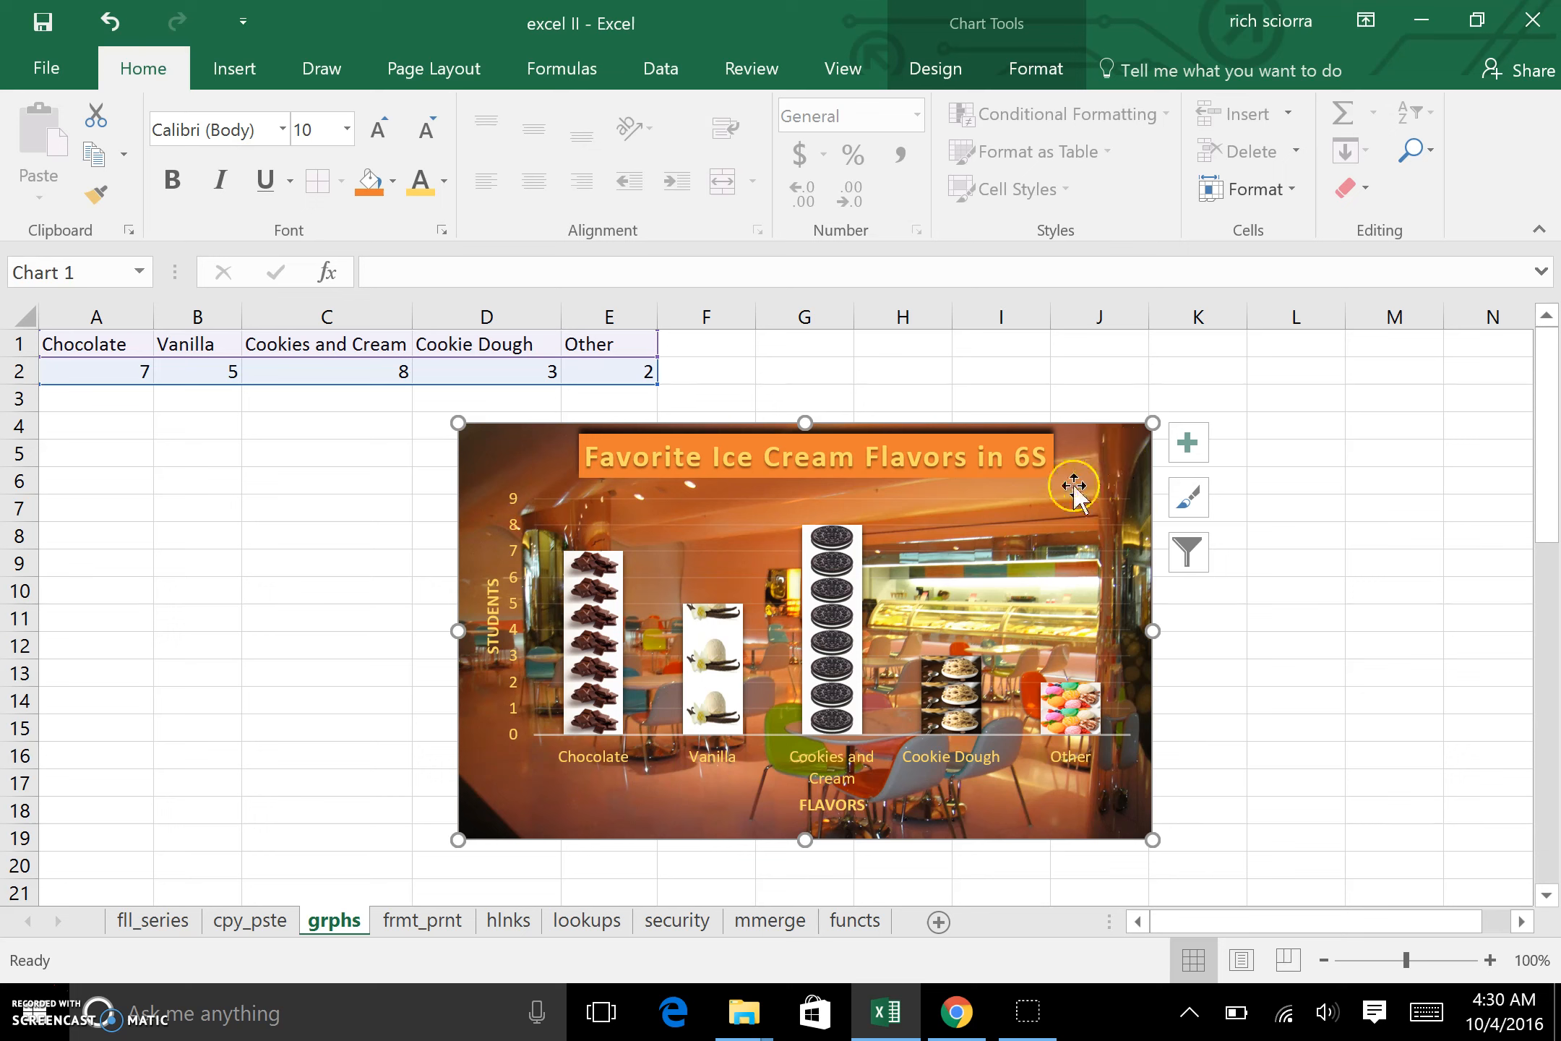
click(922, 459)
click(992, 563)
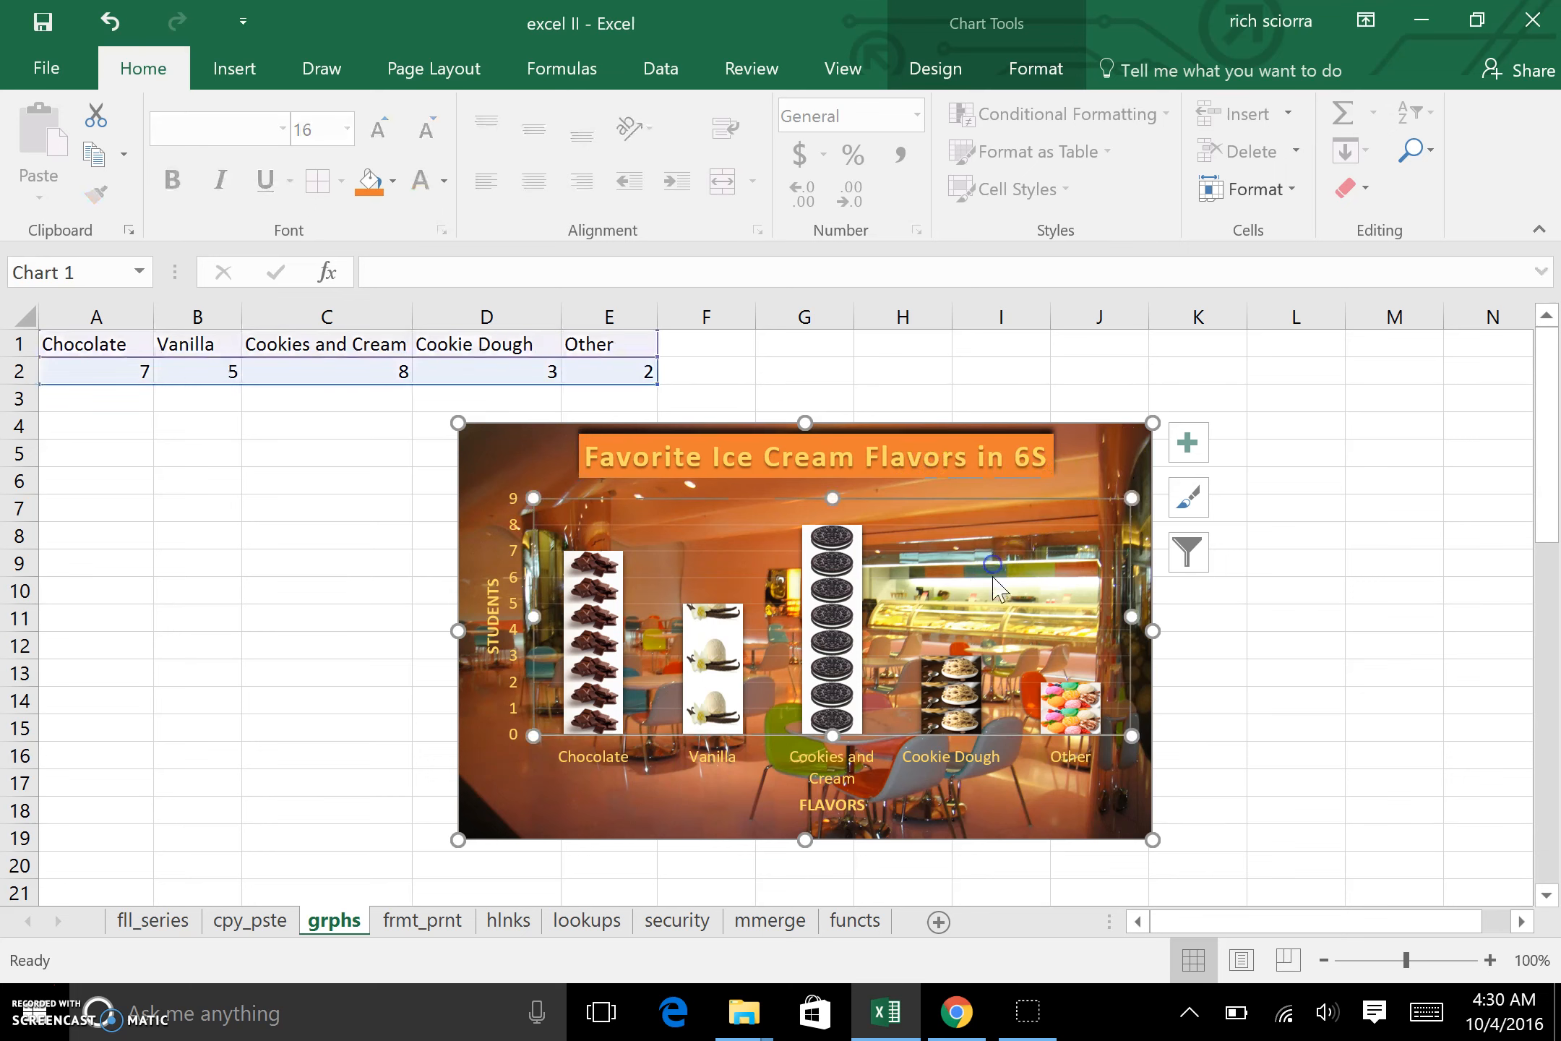
click(1124, 455)
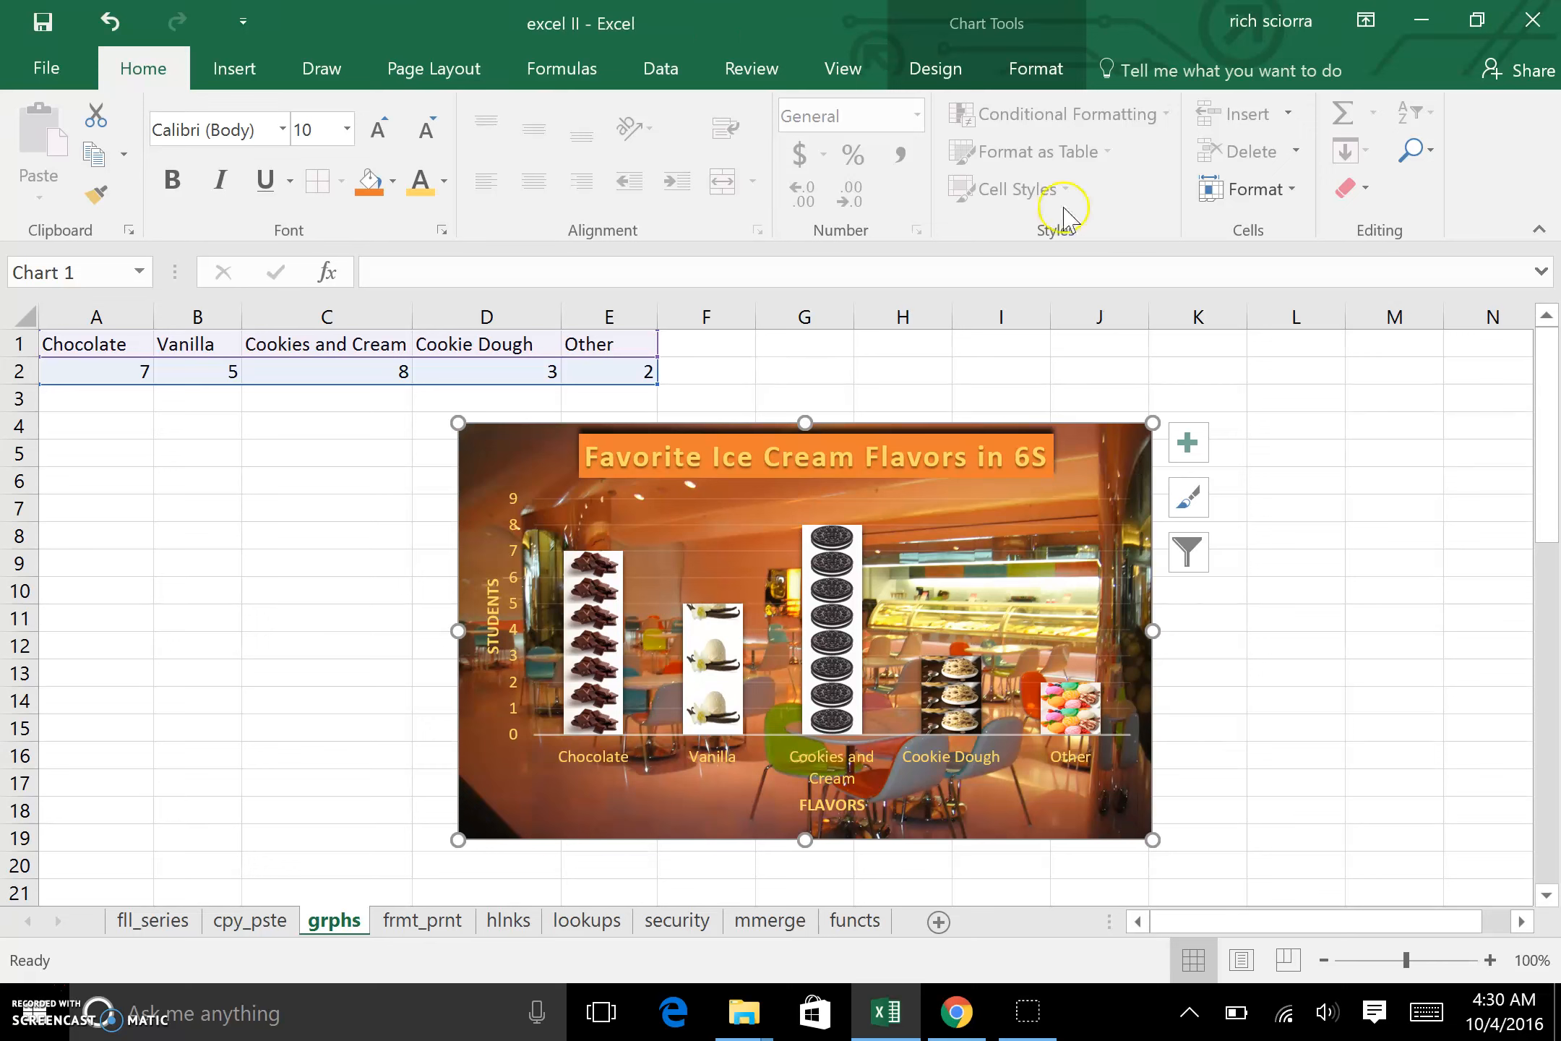
click(938, 66)
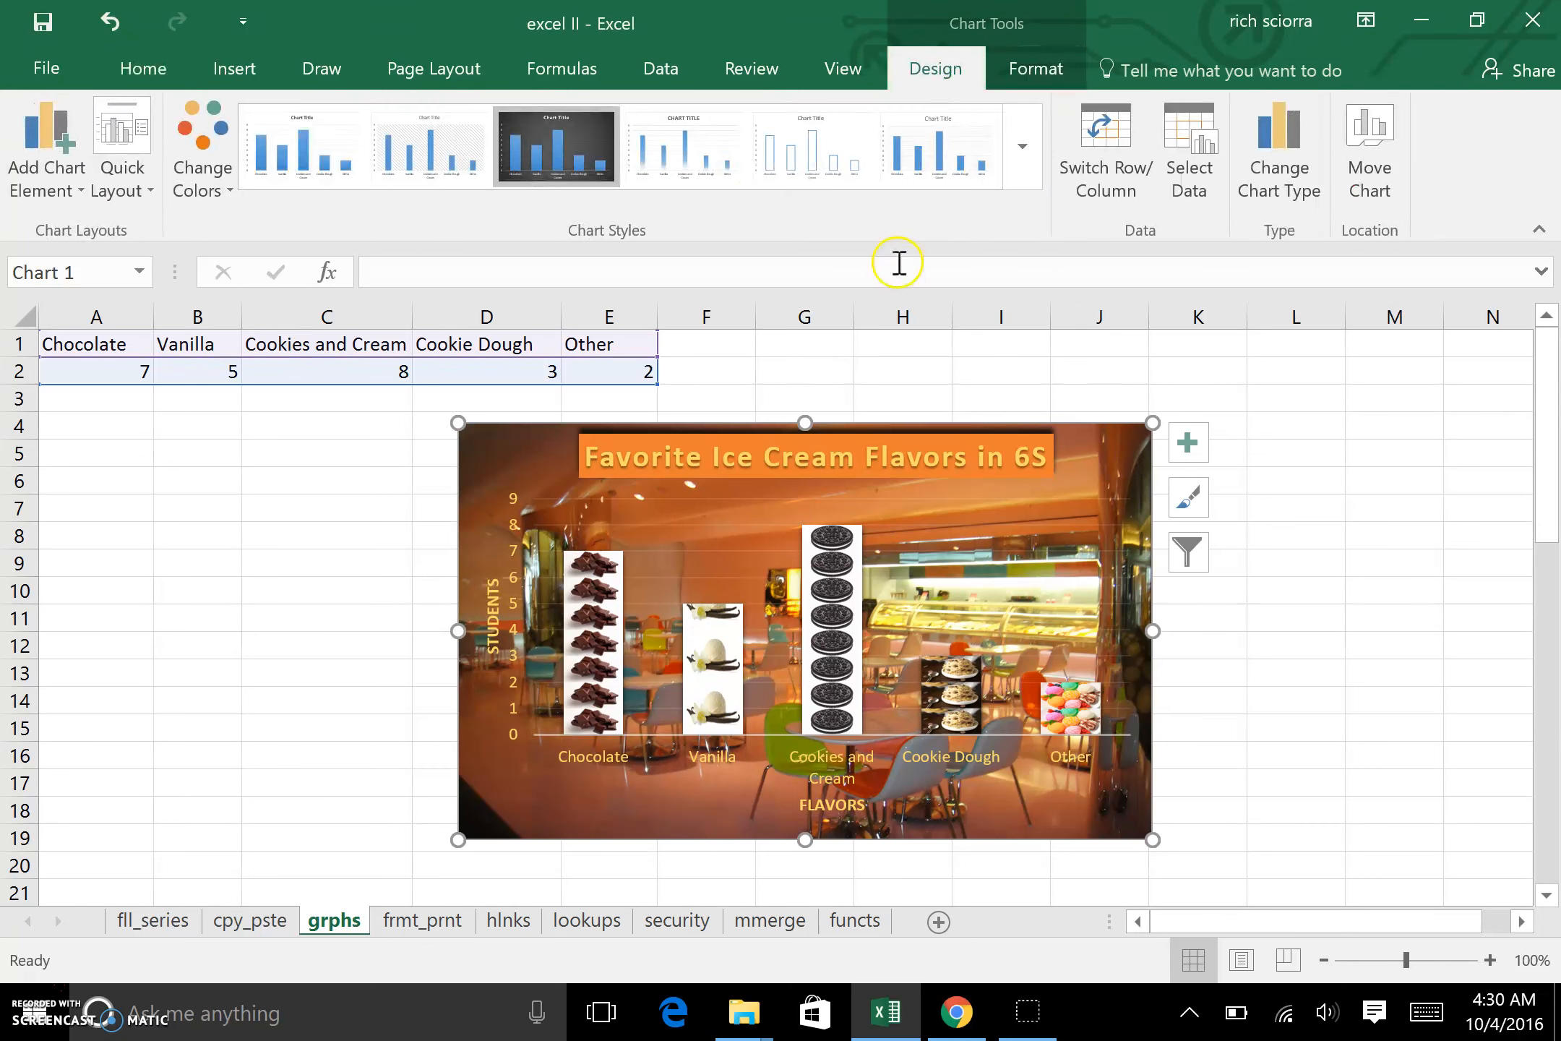
click(572, 143)
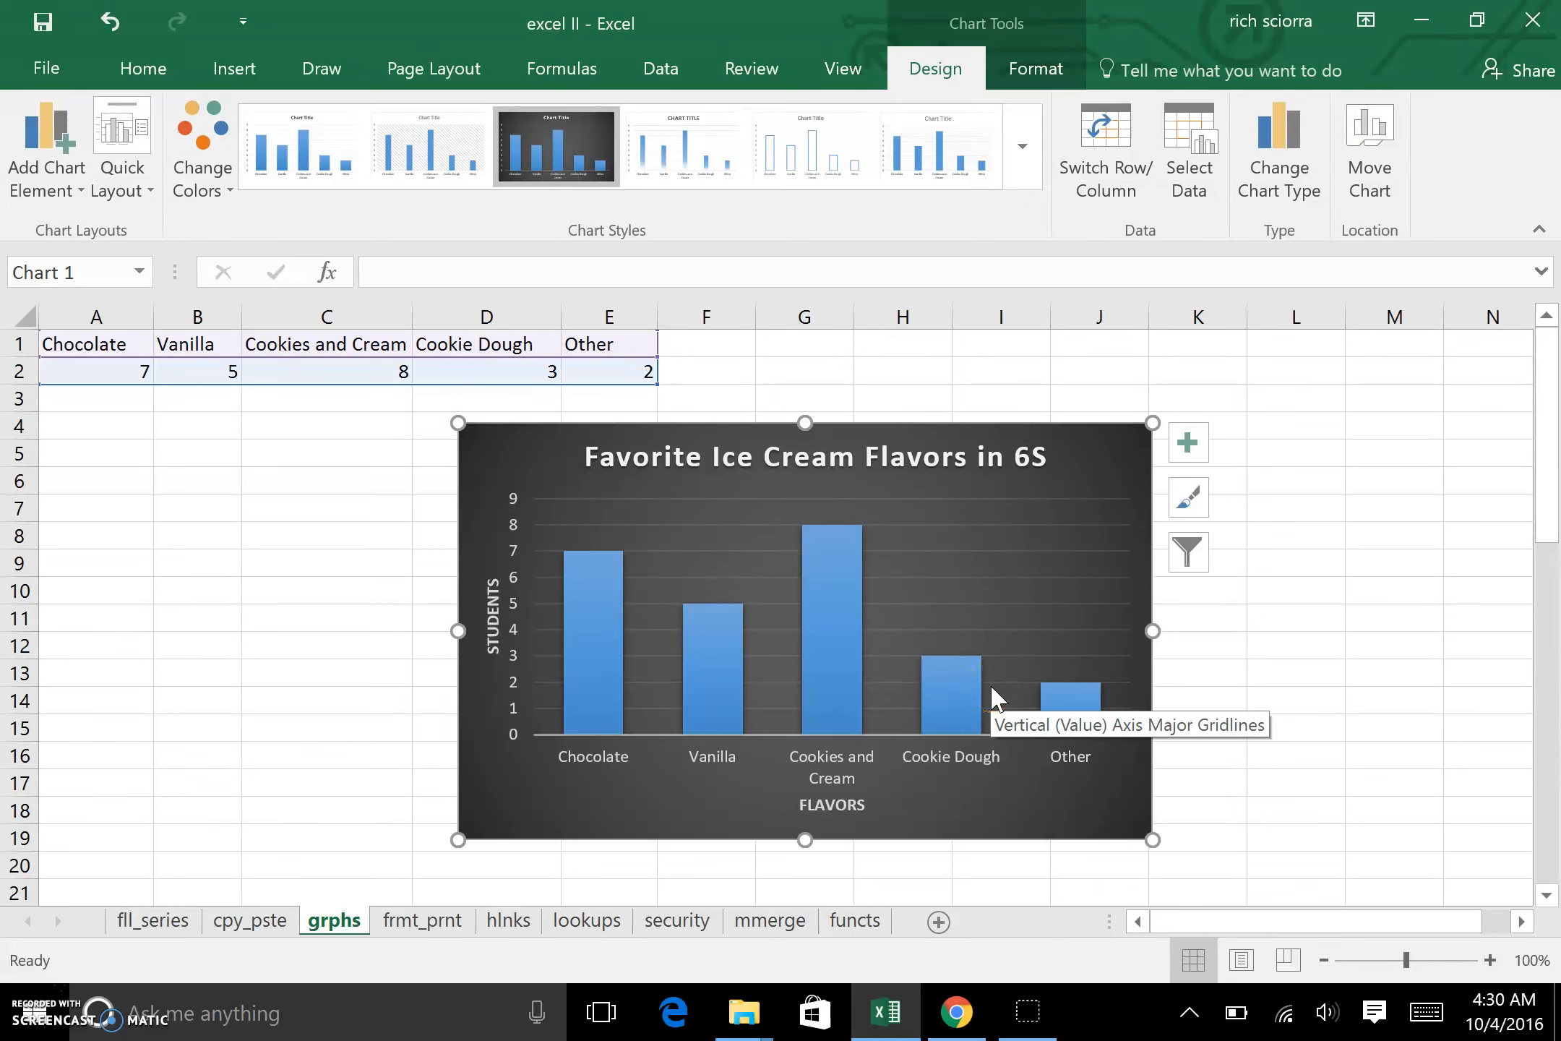
Step: Move the ice cream chart right and slightly down so its upper-left corner sits in cell F5
drag(537, 458, 755, 484)
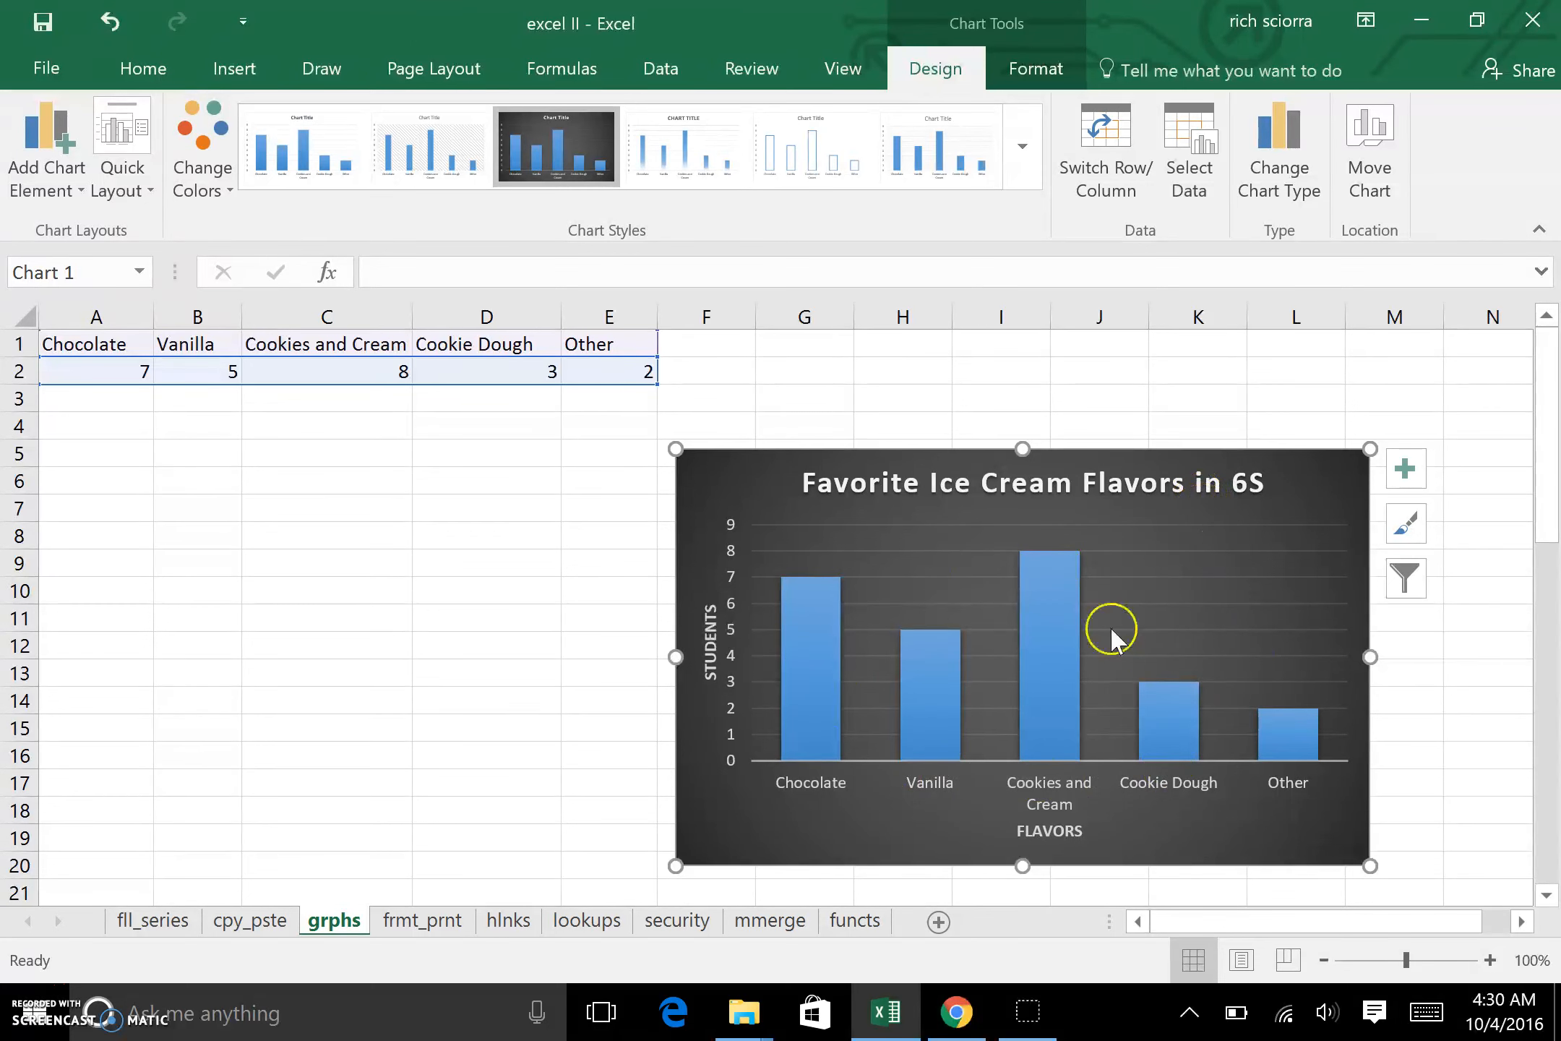
mouse_move(960, 656)
mouse_move(949, 715)
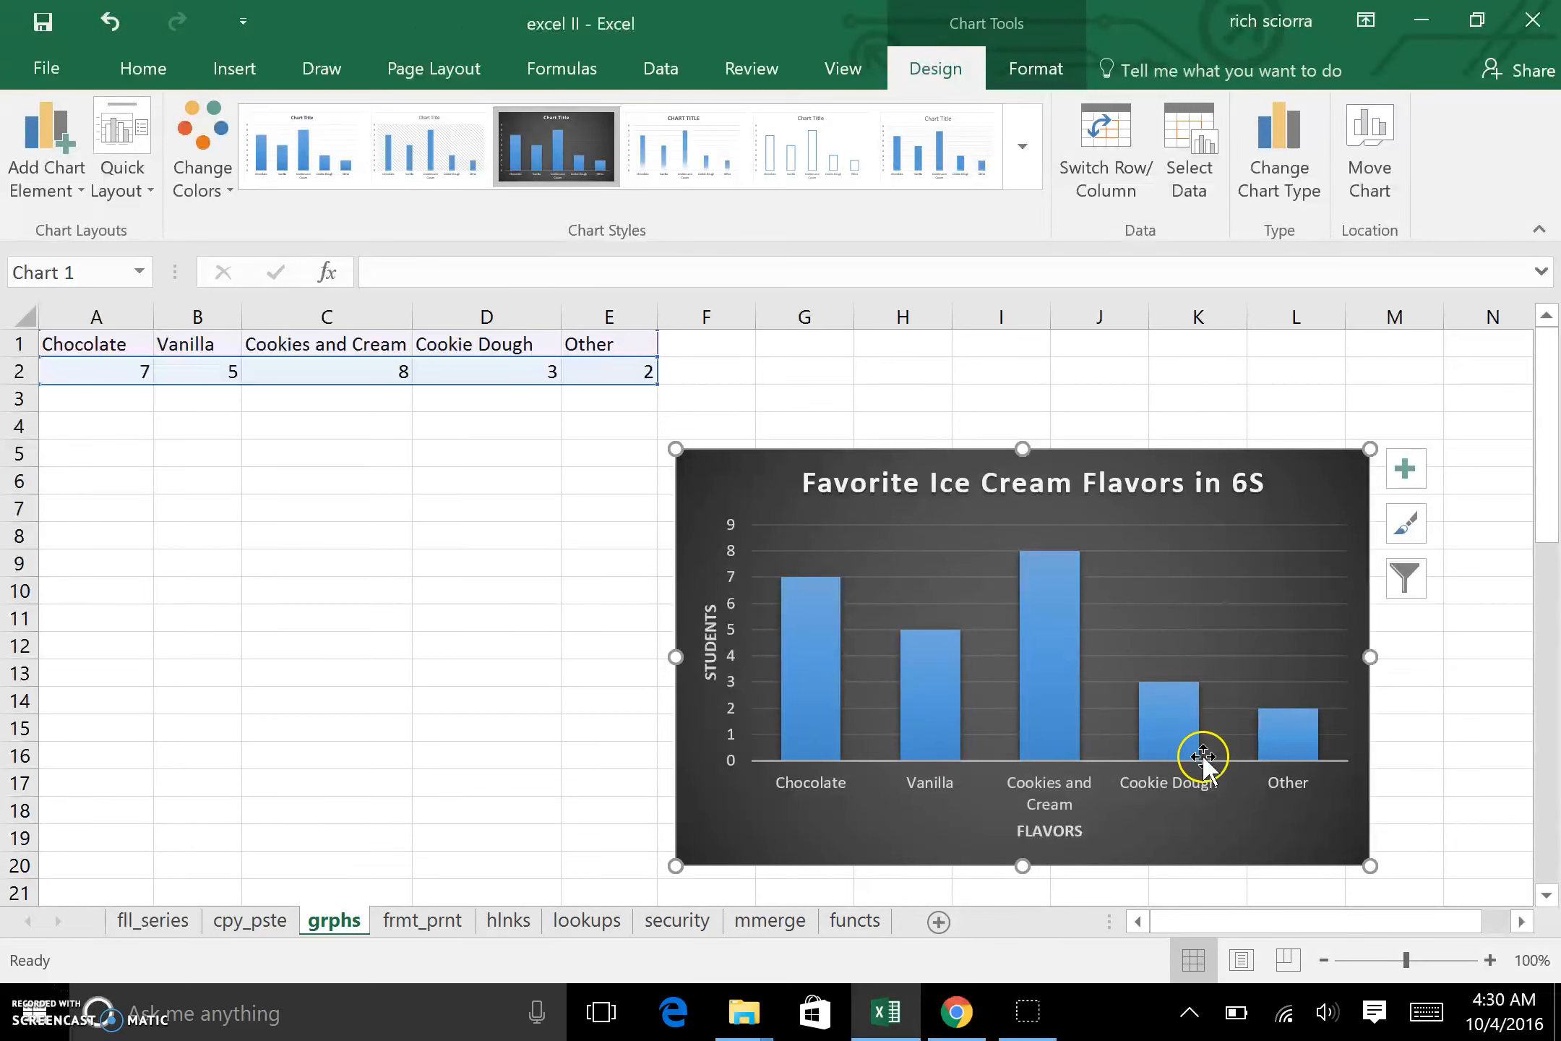
click(1232, 513)
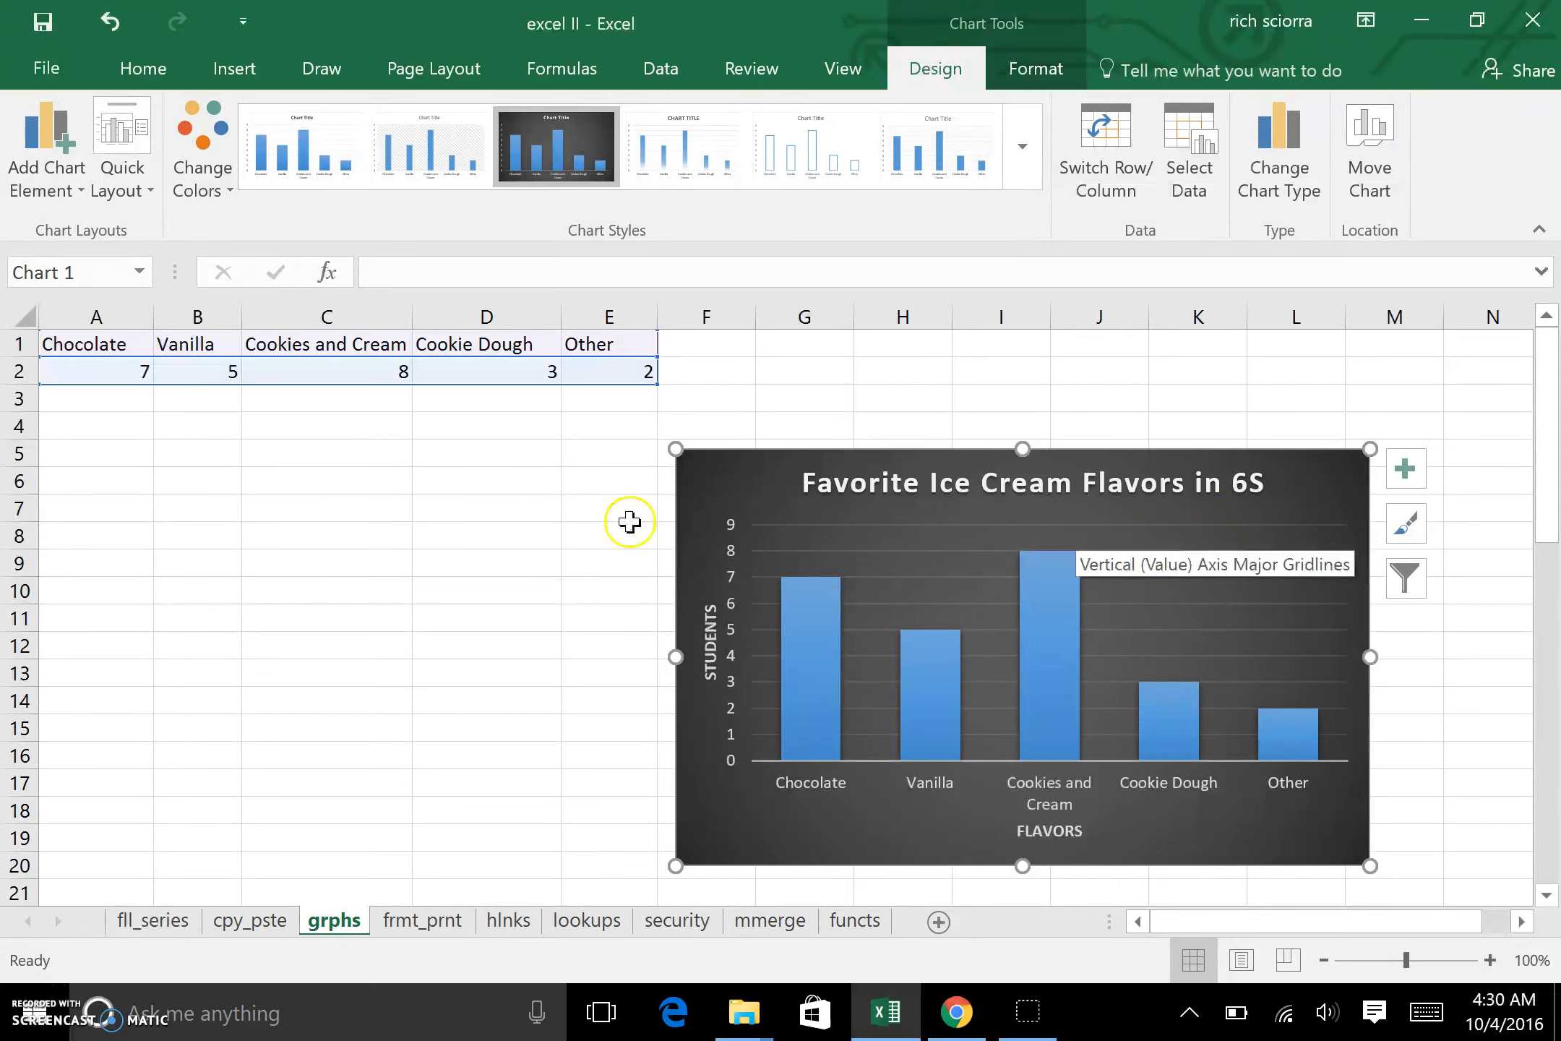
Step: Enter a second row of flavor counts in A3:E3: 4, 9, 4, 8 and 4
click(132, 405)
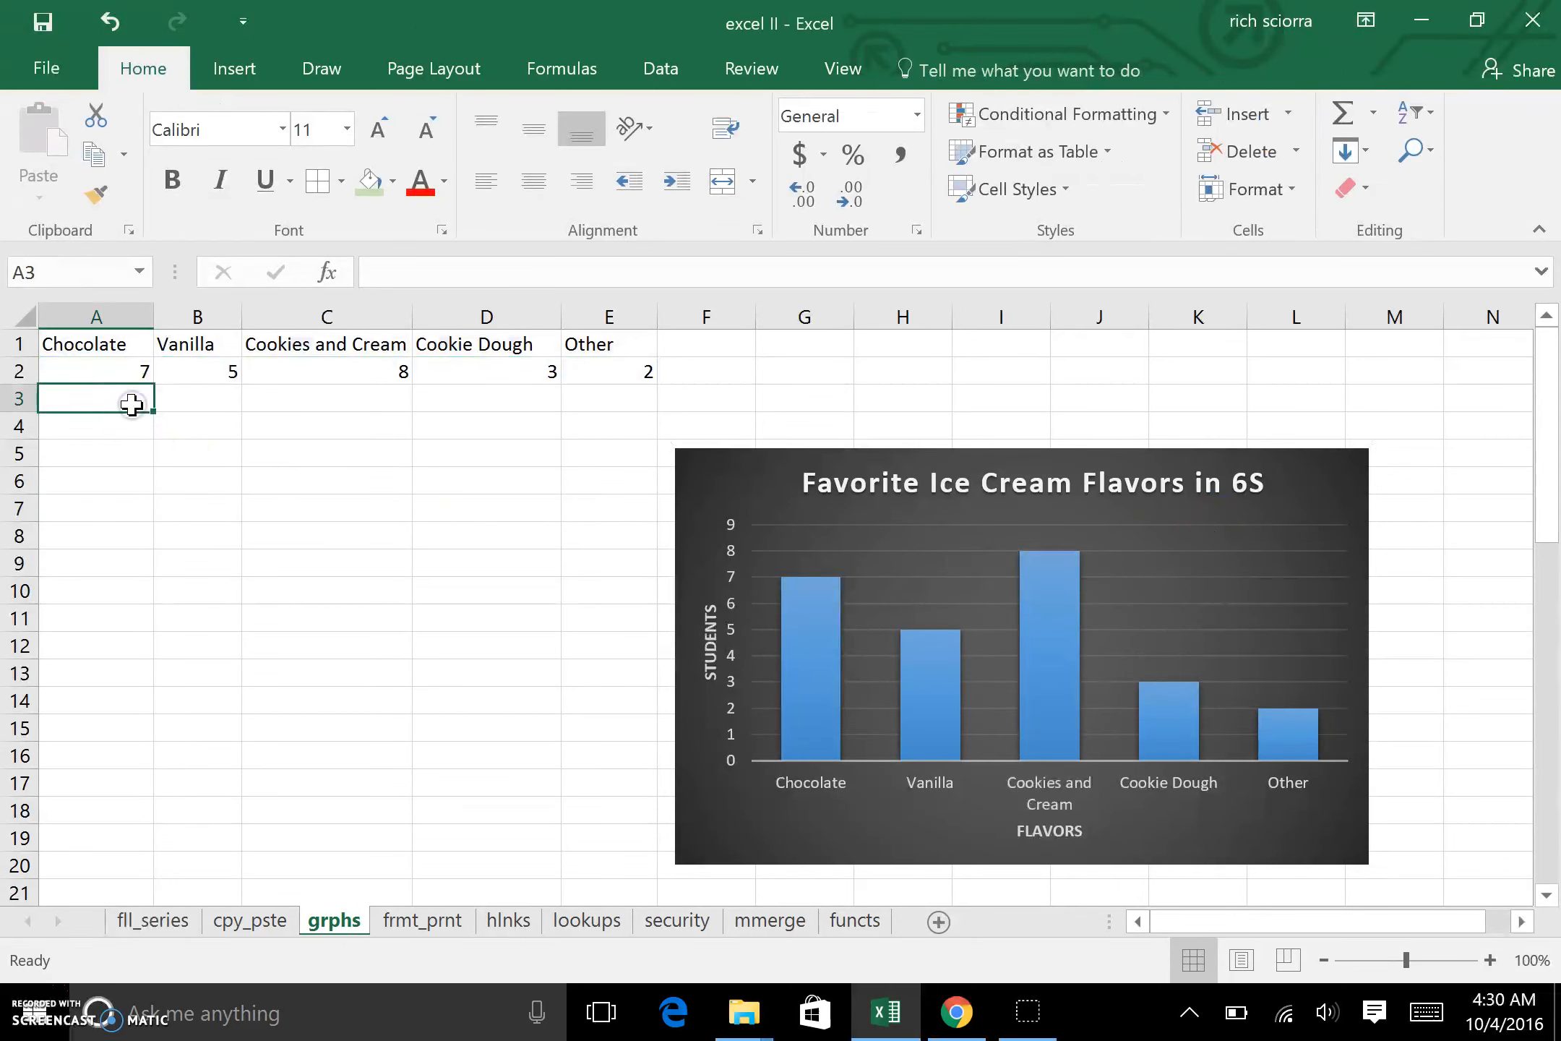
text(4)
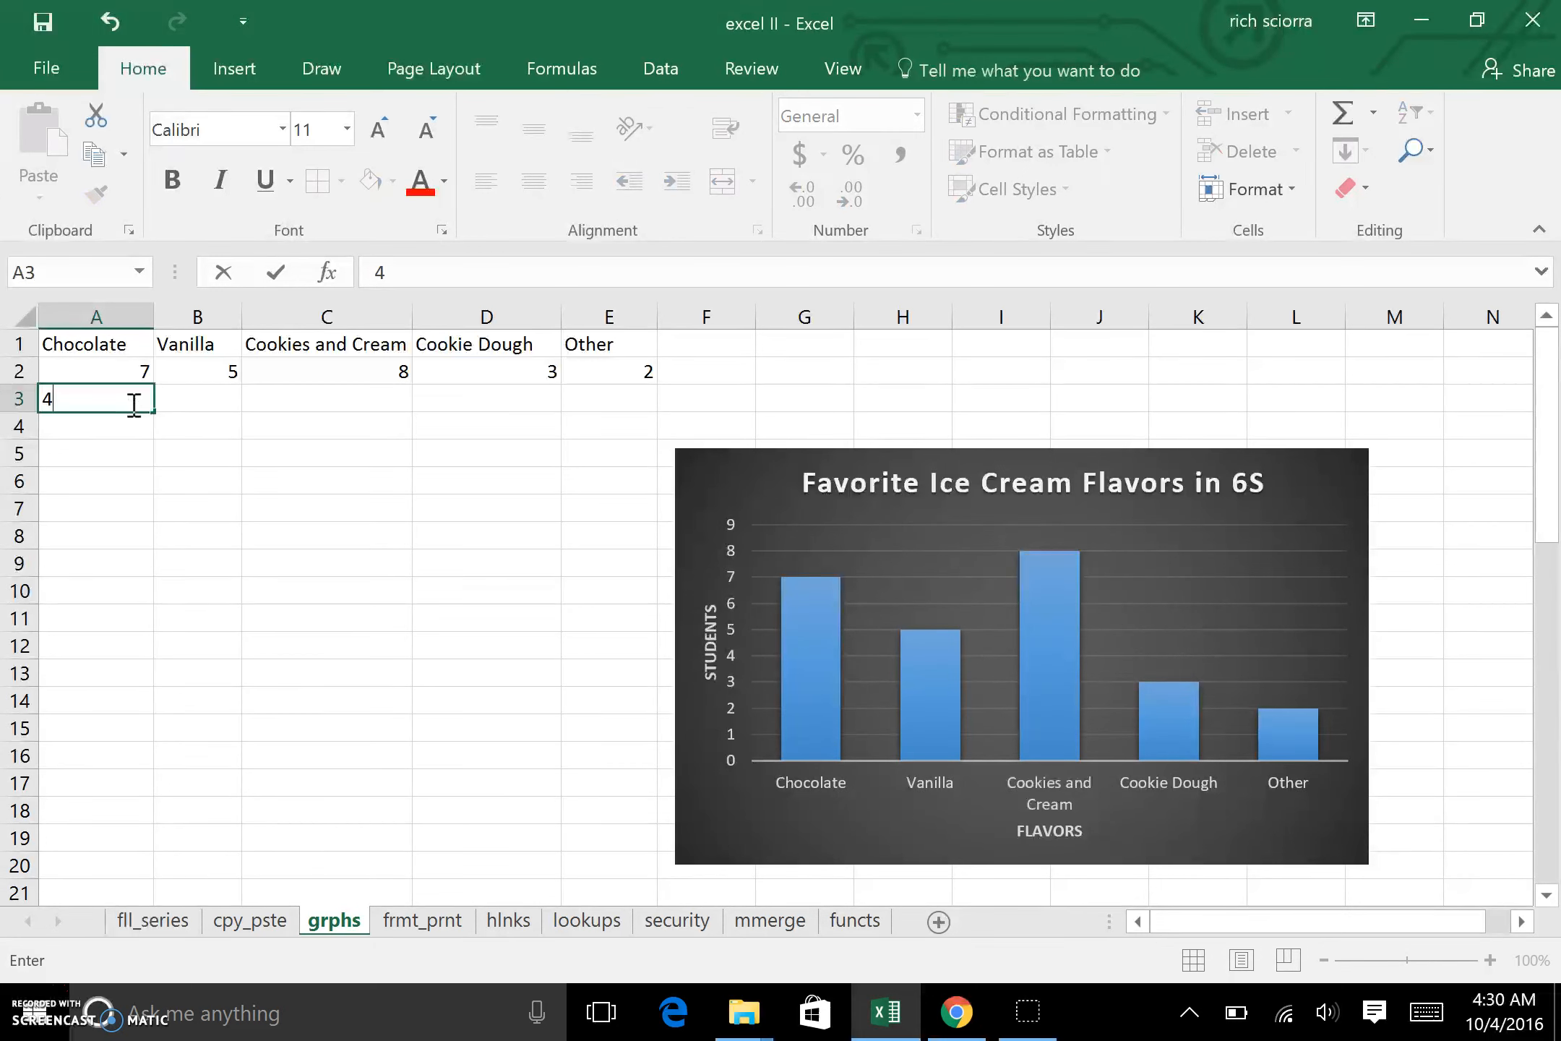
key(Tab)
text(9)
key(Tab)
text(4)
key(Tab)
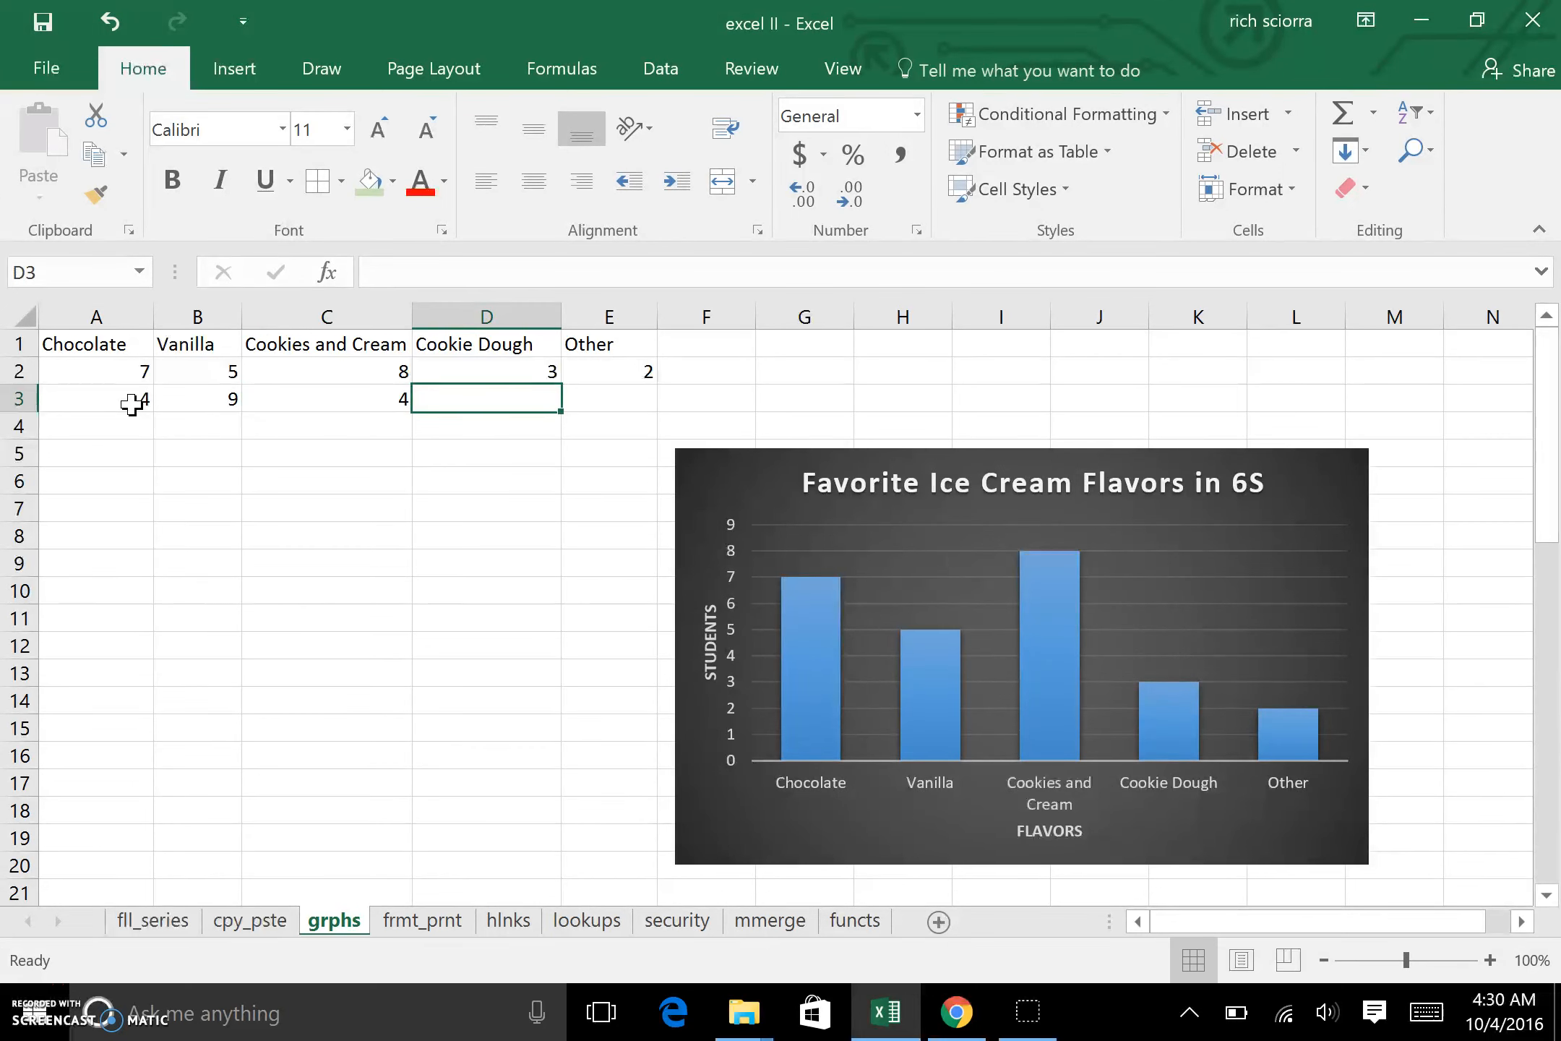
text(8)
key(Tab)
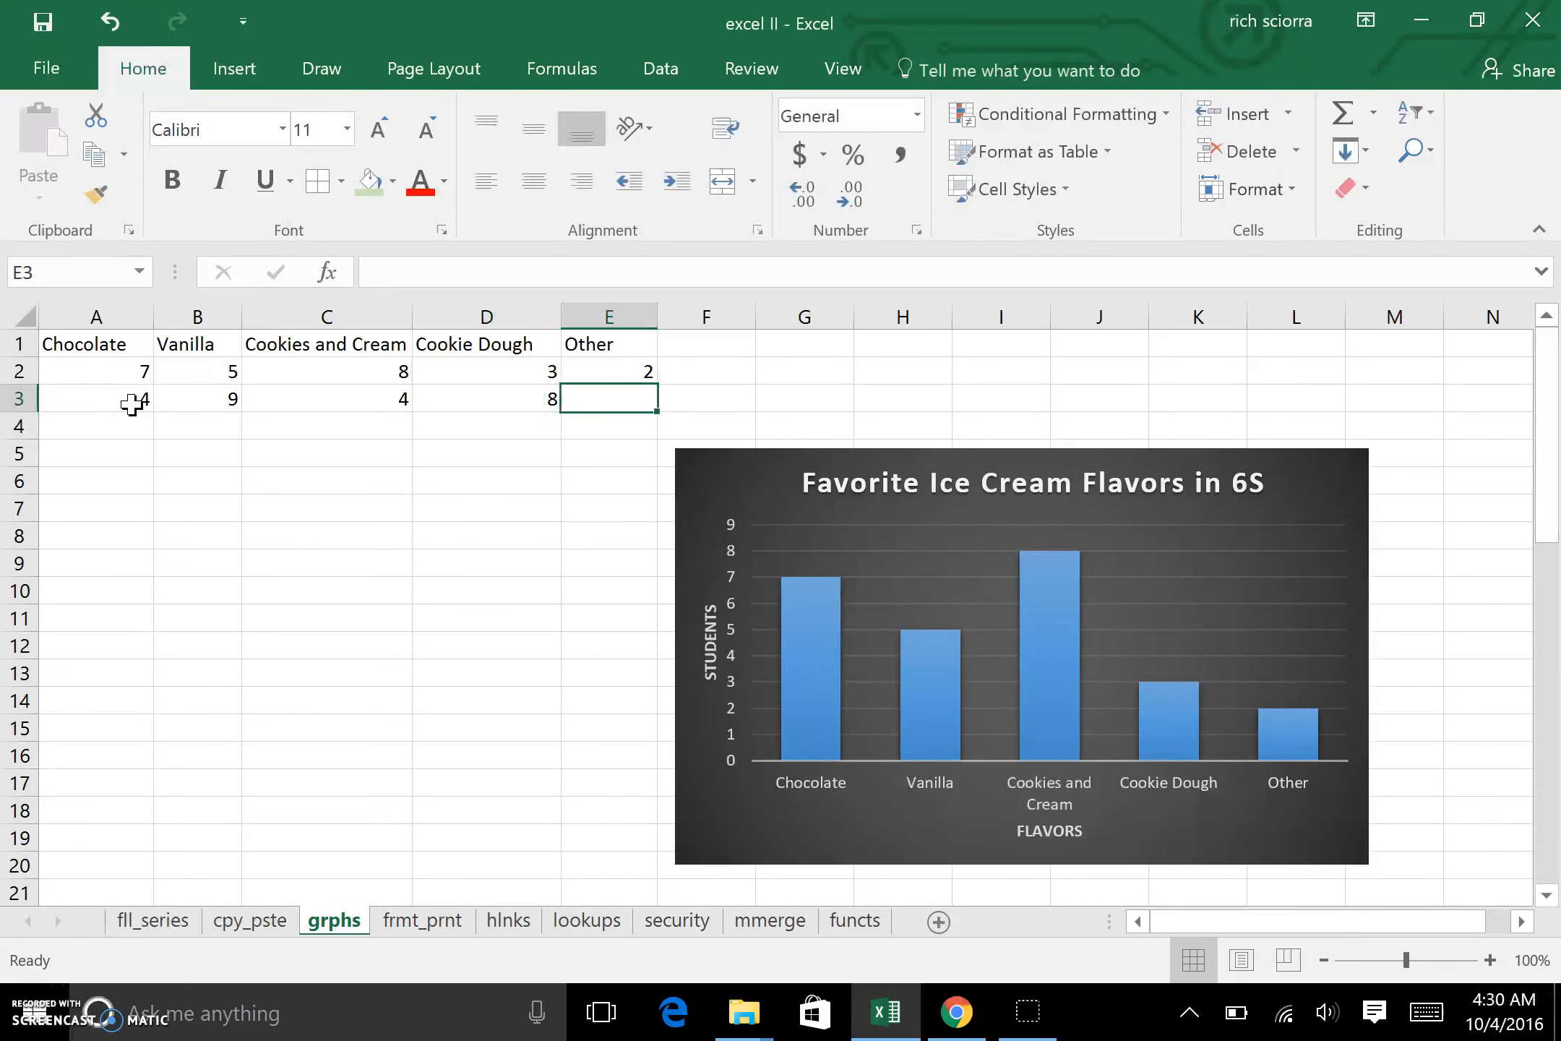
text(4)
click(258, 539)
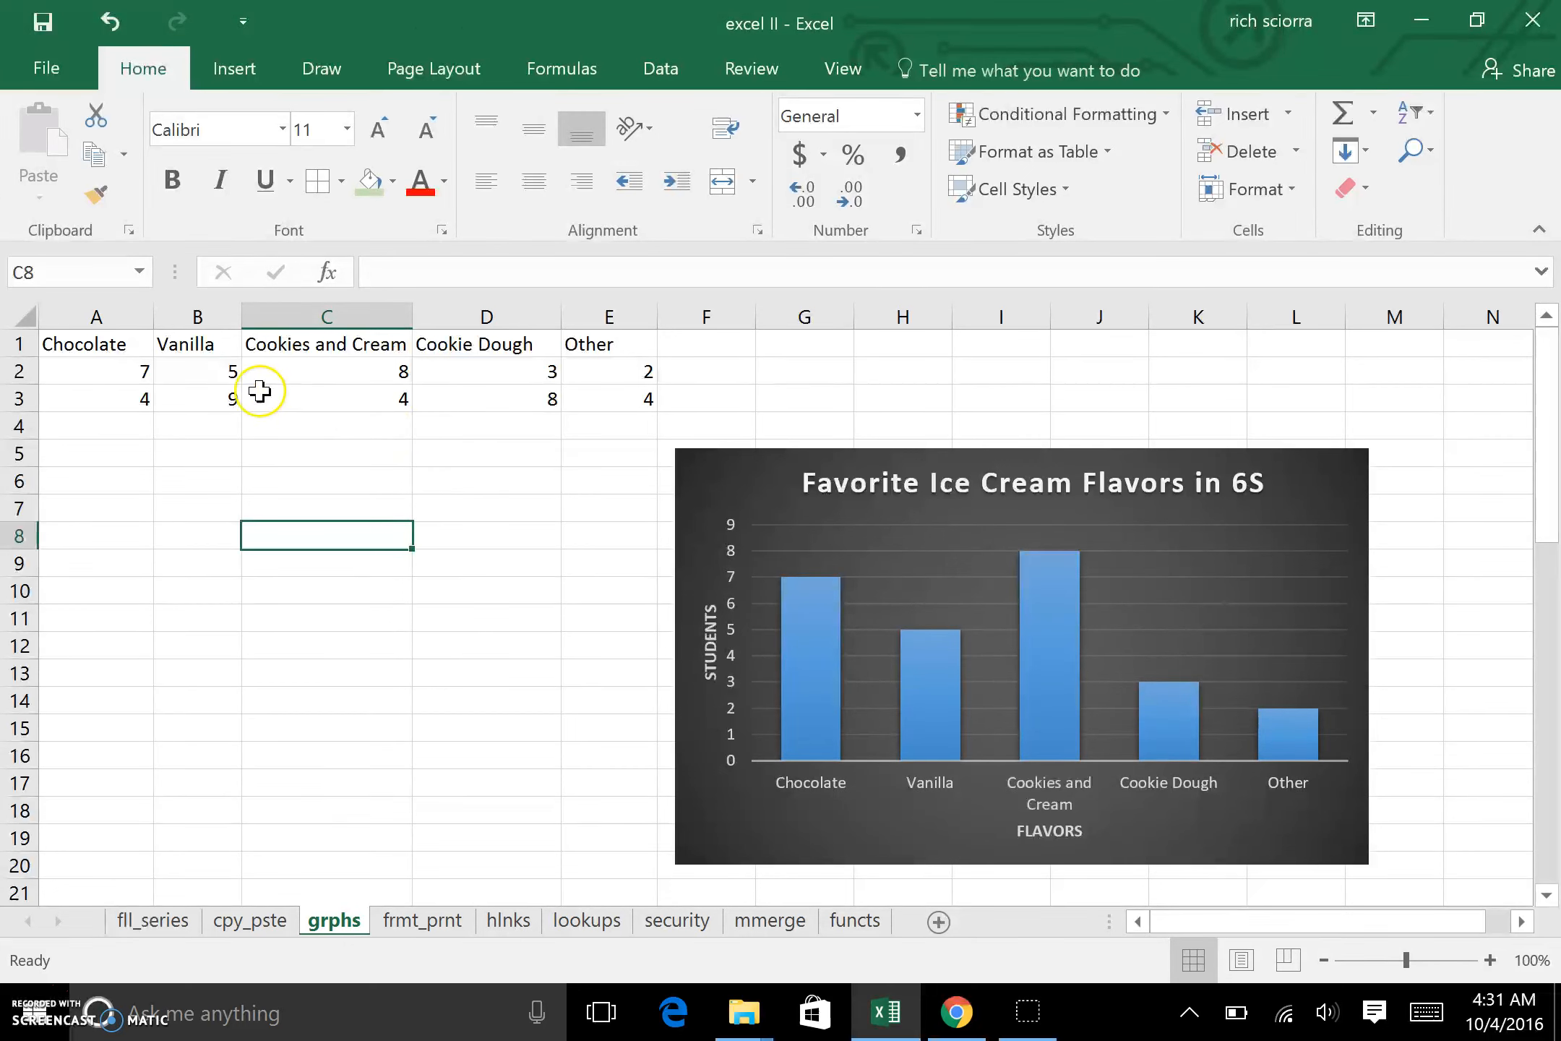
Step: Insert a blank column before the Chocolate column
click(98, 316)
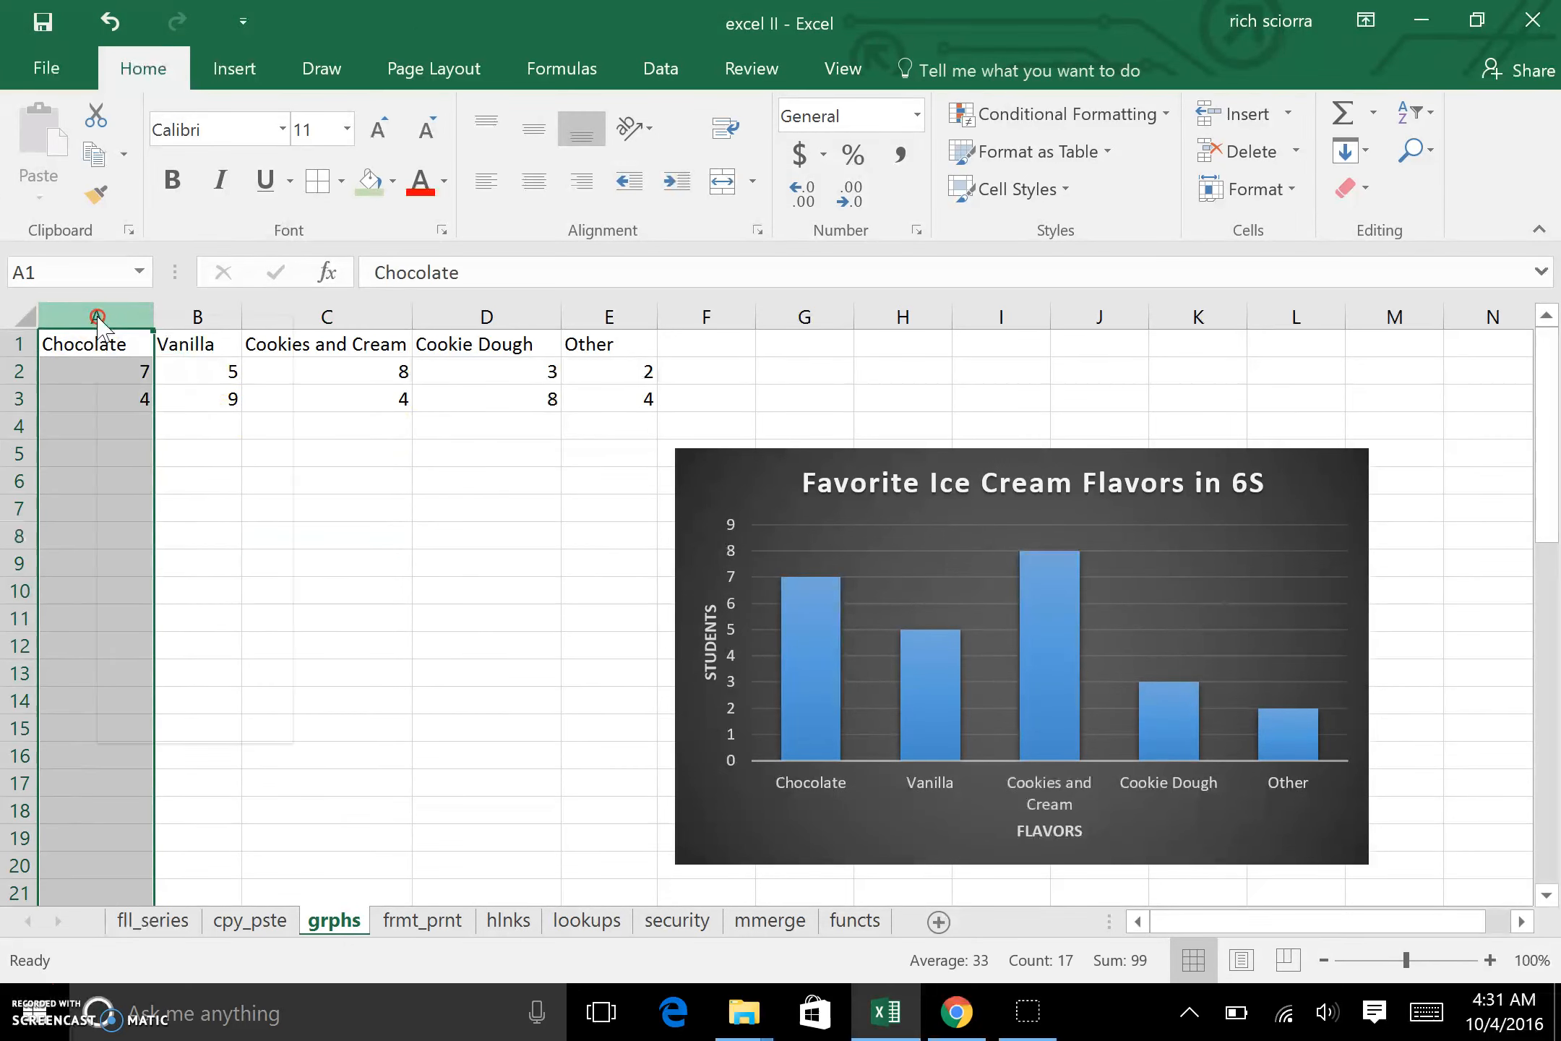
right_click(98, 318)
click(195, 512)
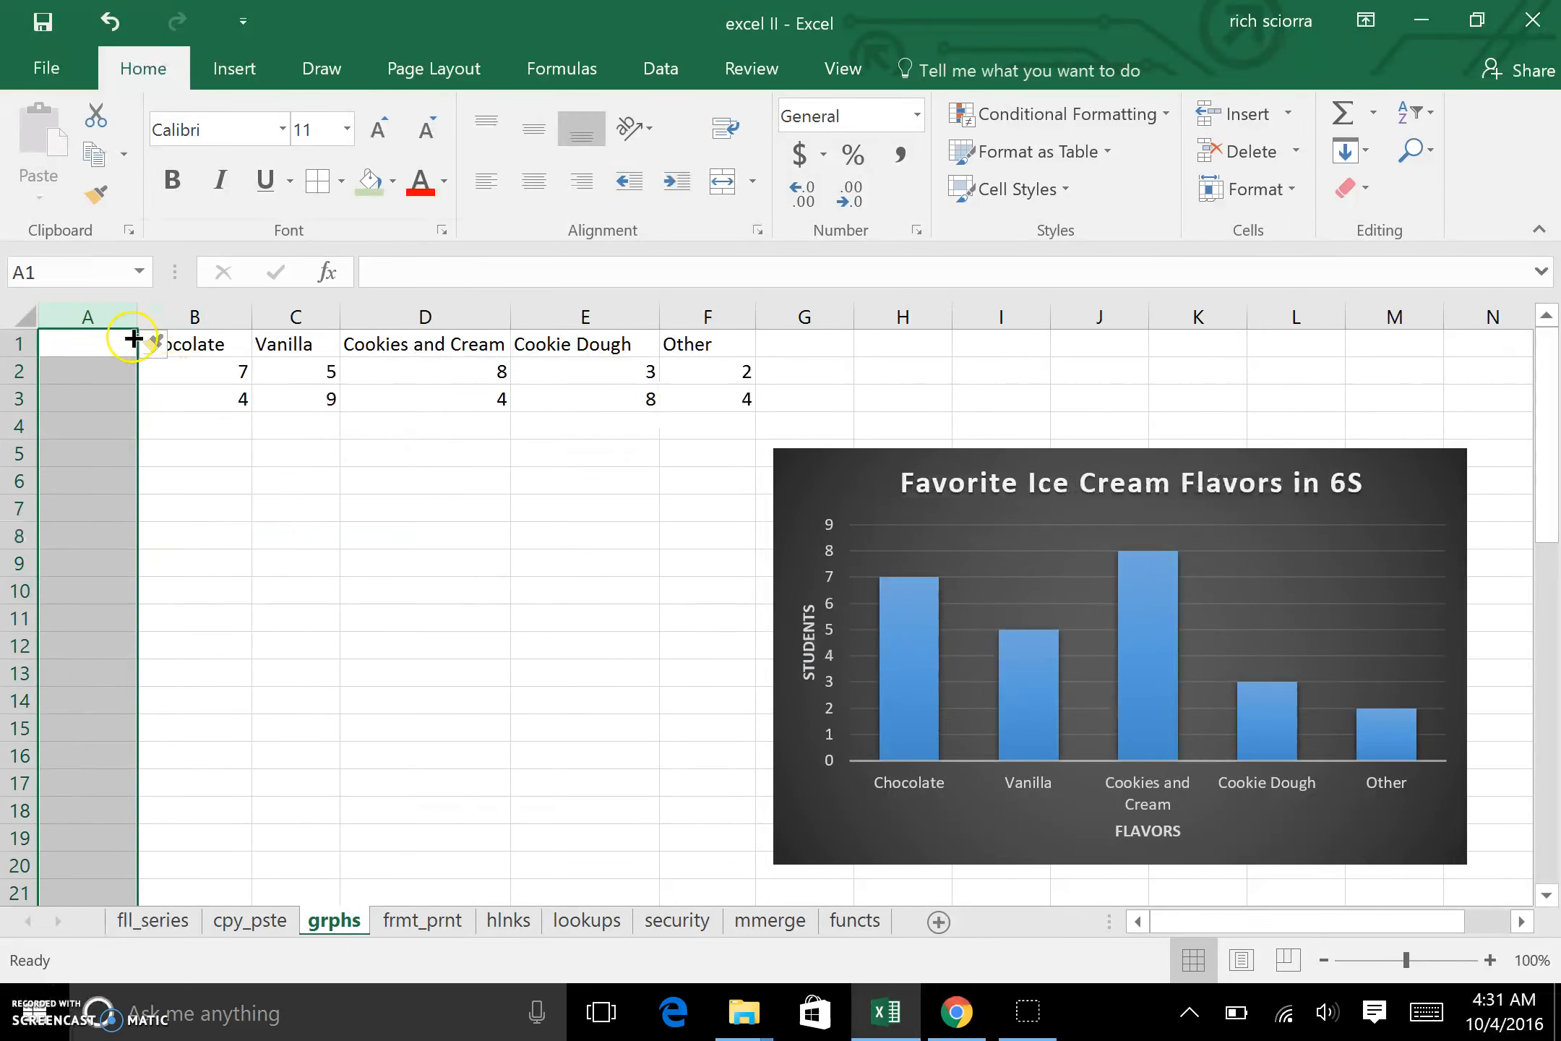
Step: Label the two data rows with 6S in A2 and 6D in A3
click(106, 367)
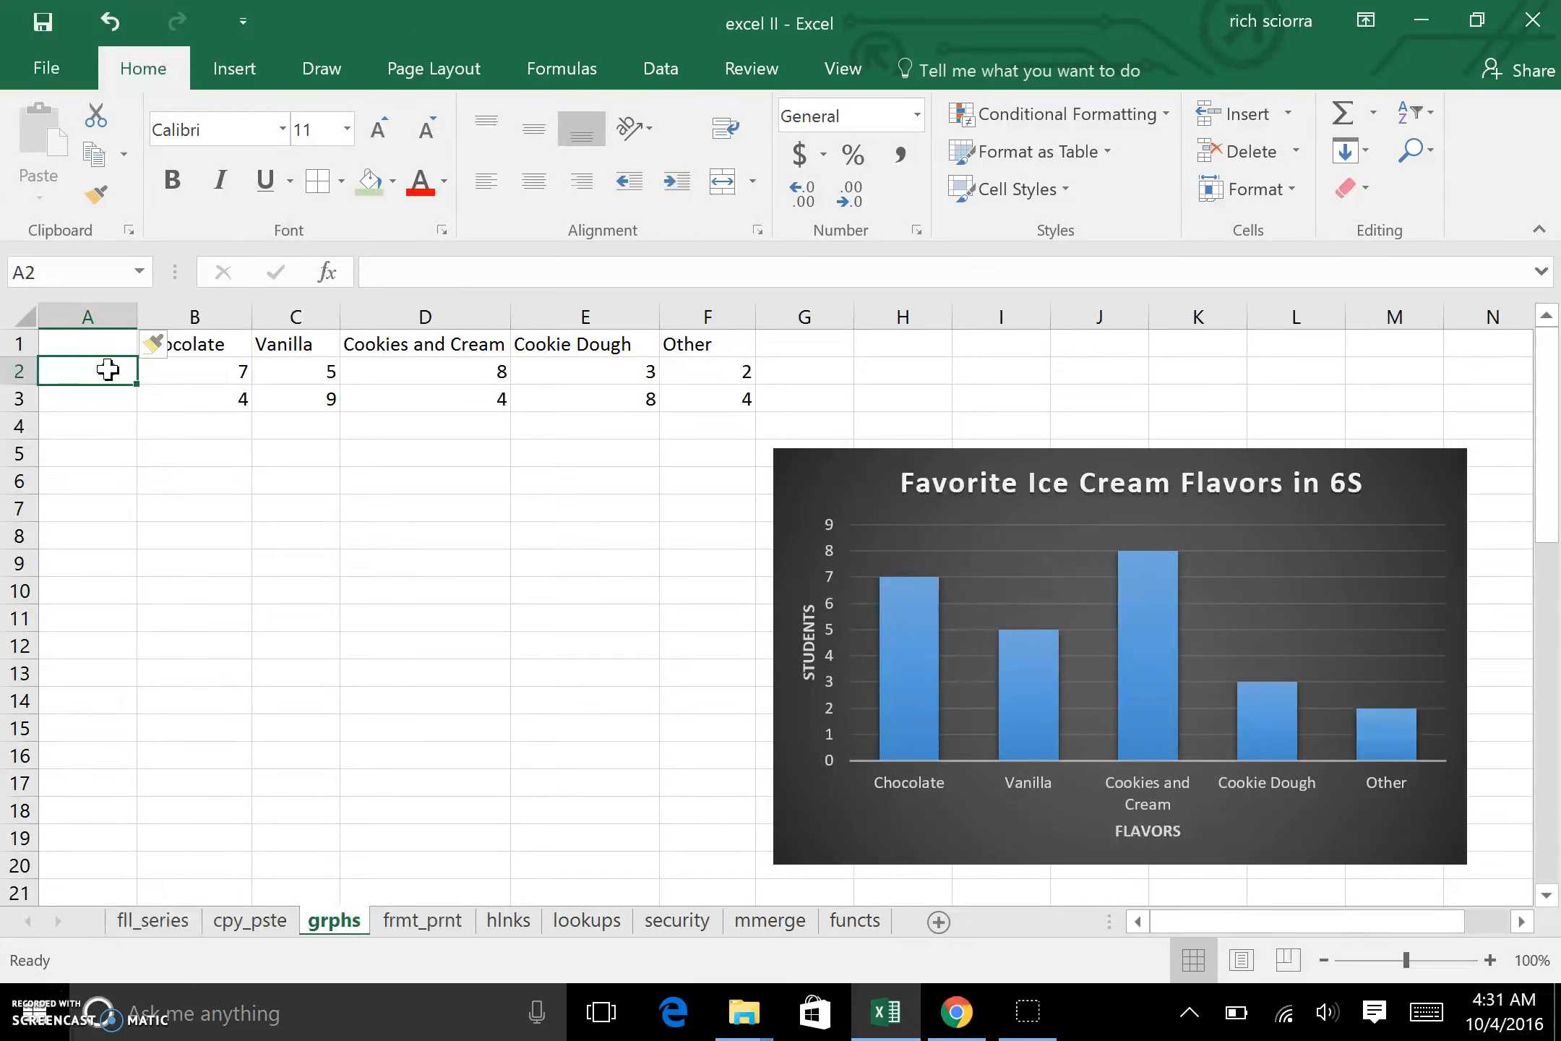
text(6S)
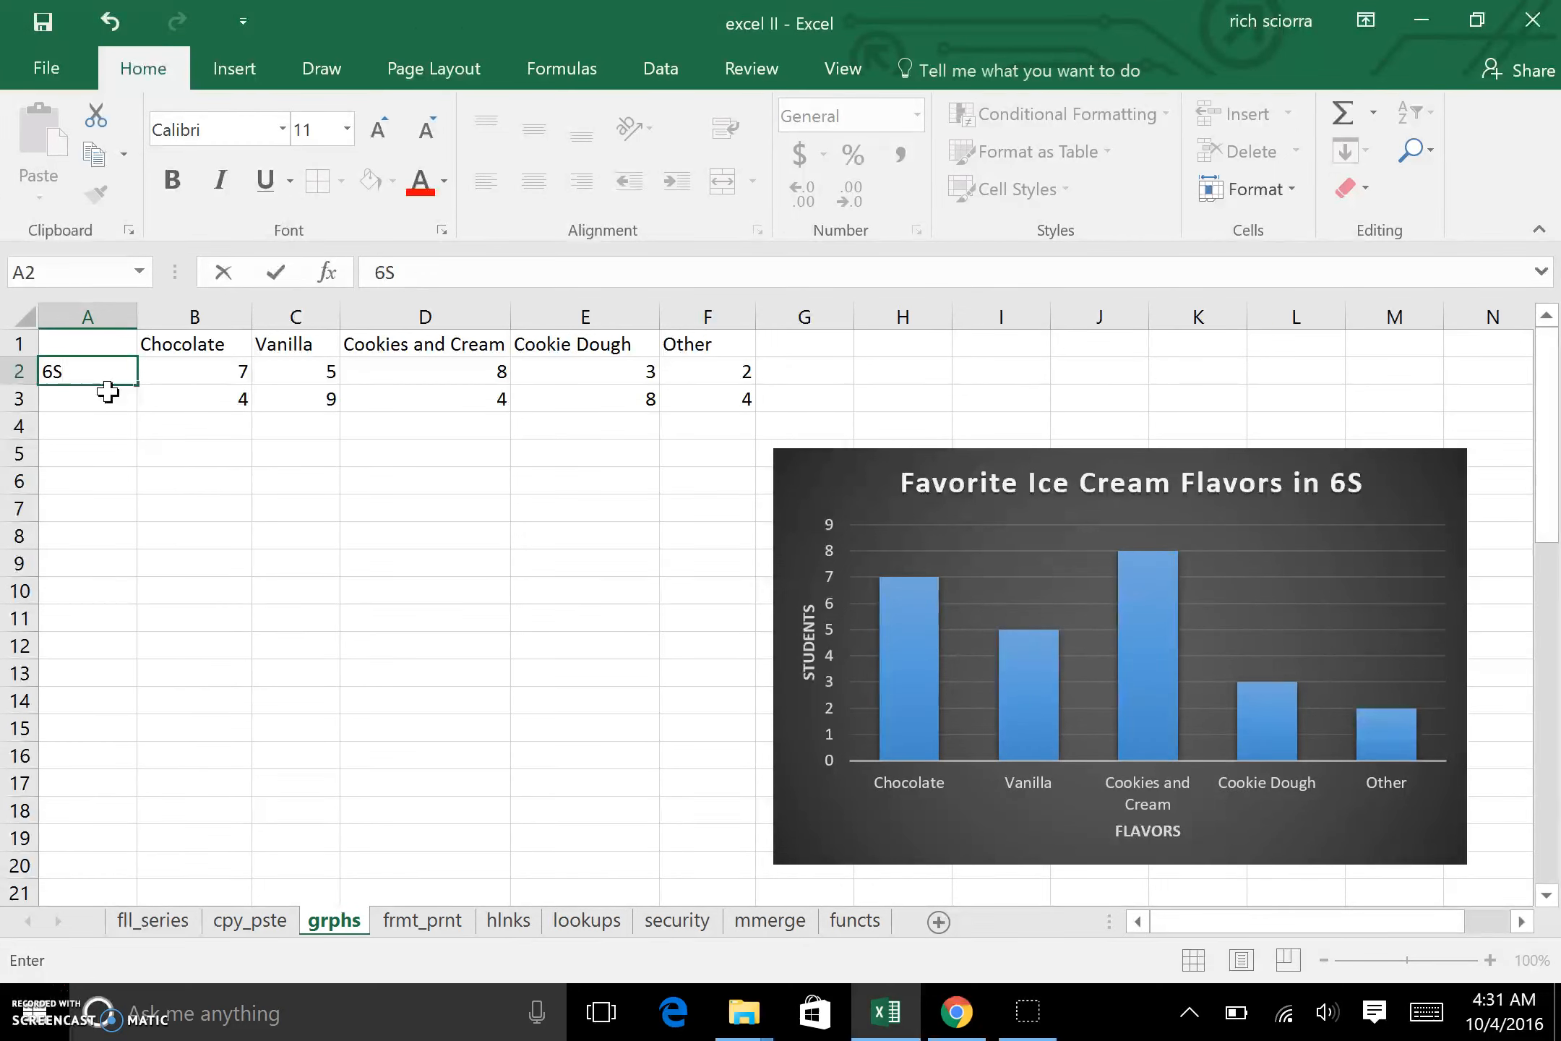
key(Return)
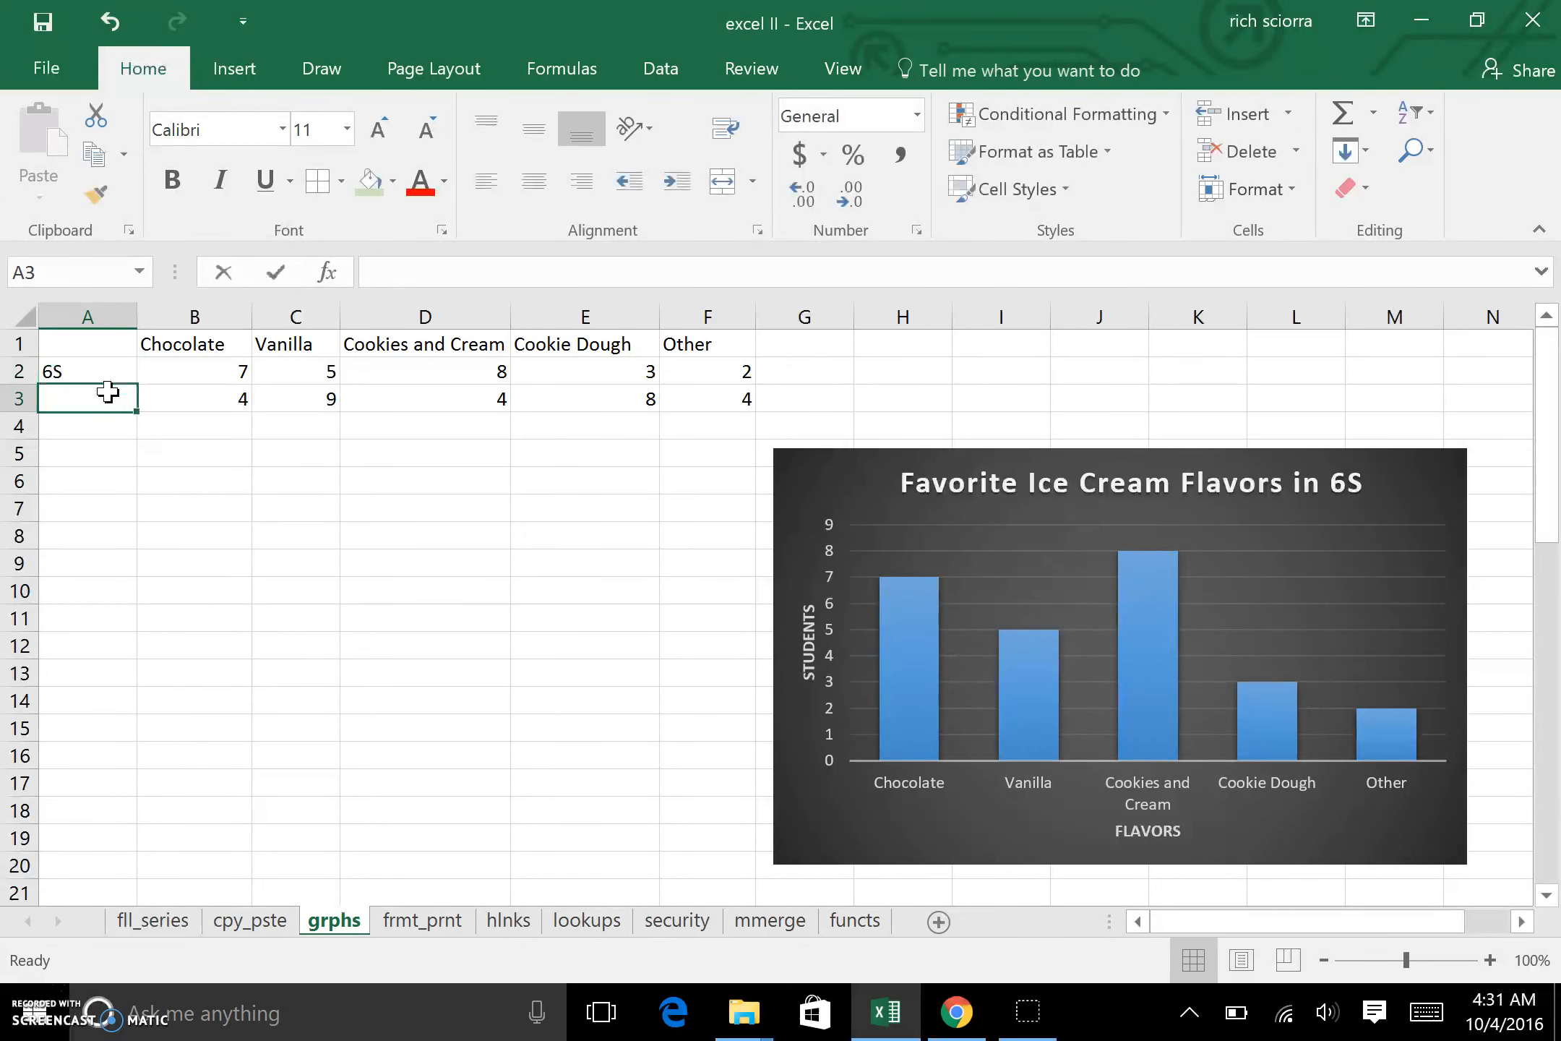
text(6D)
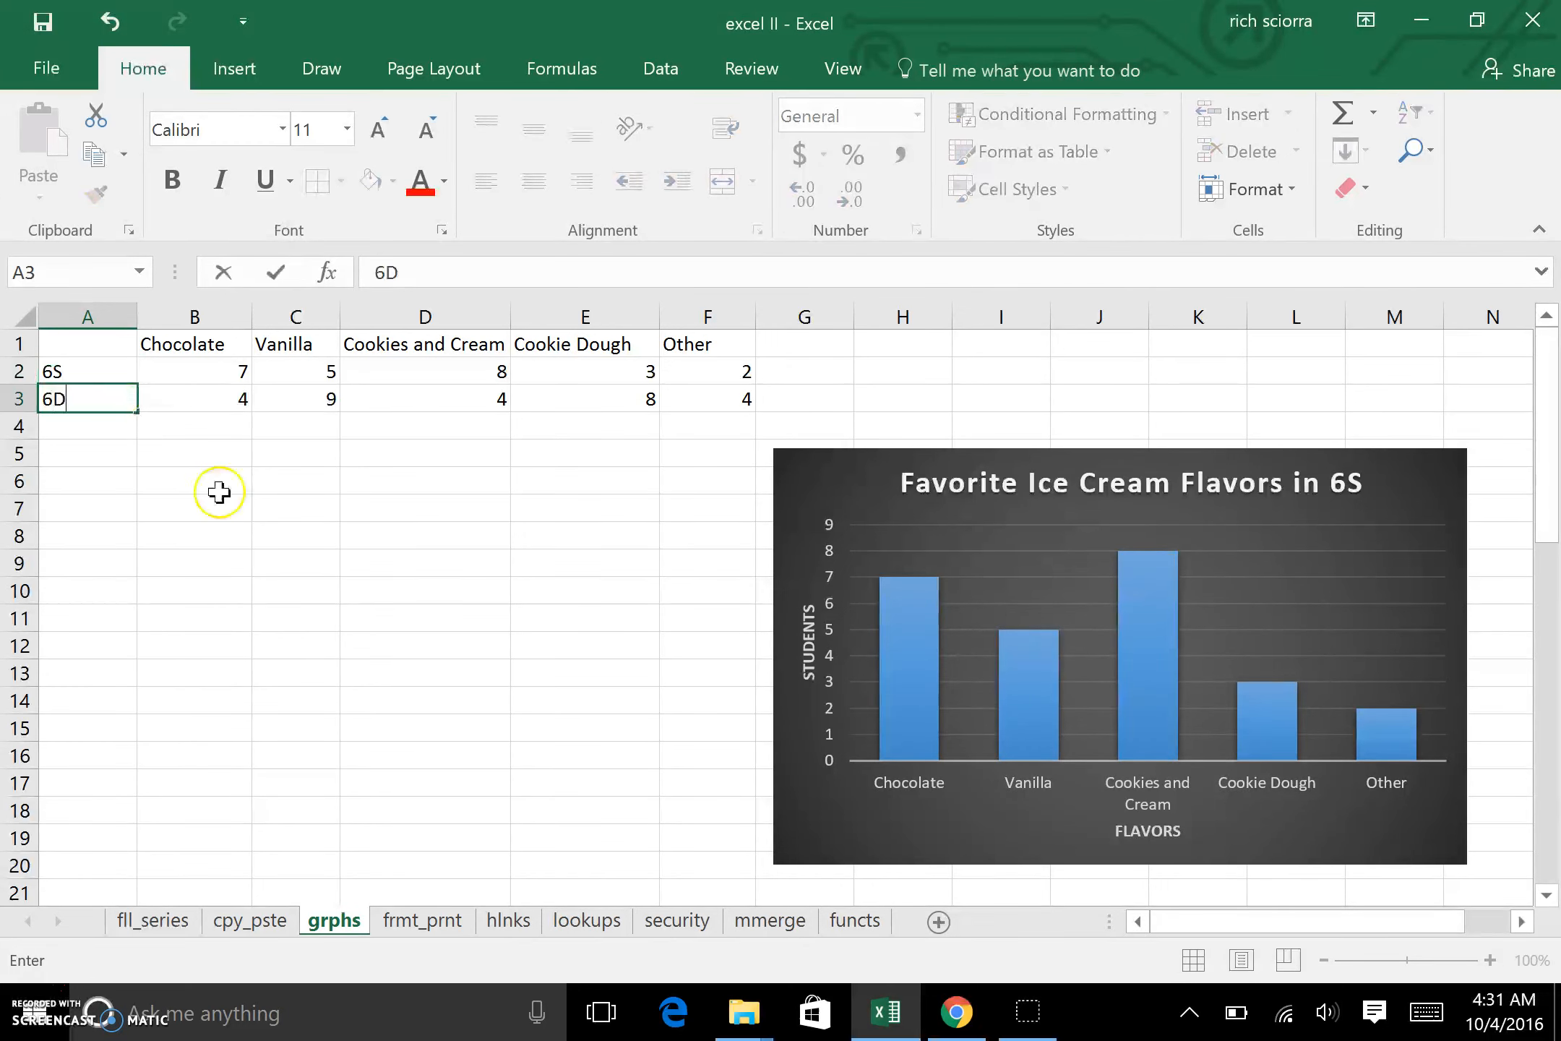
click(220, 497)
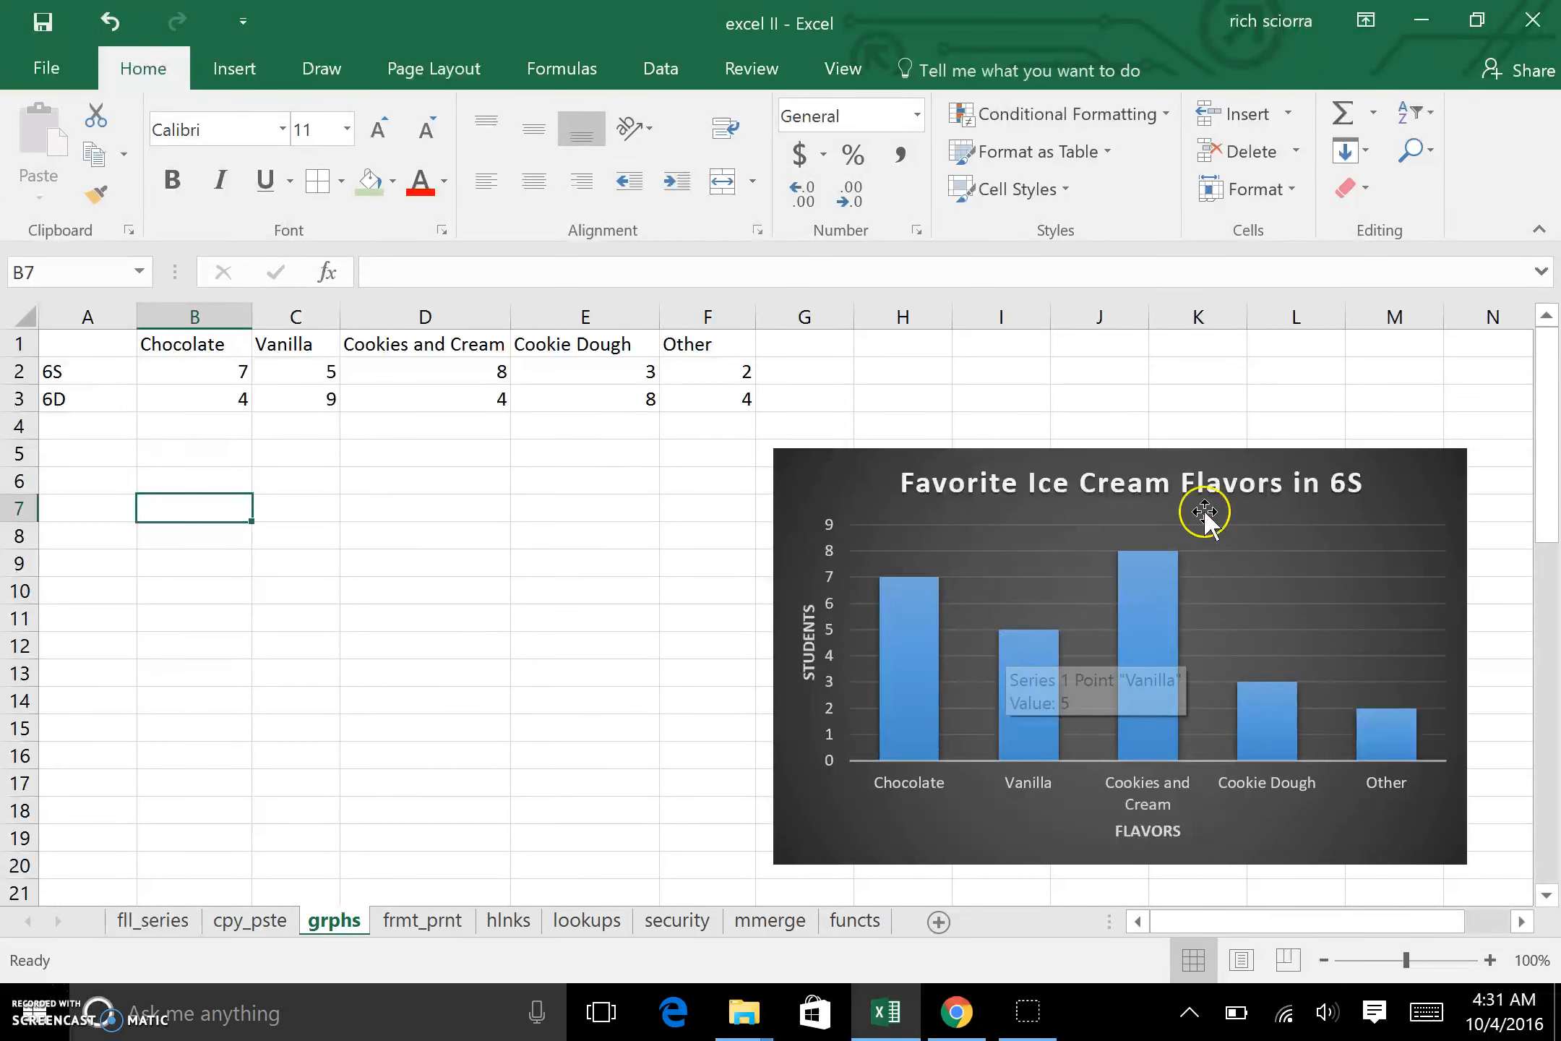
drag(98, 344, 718, 403)
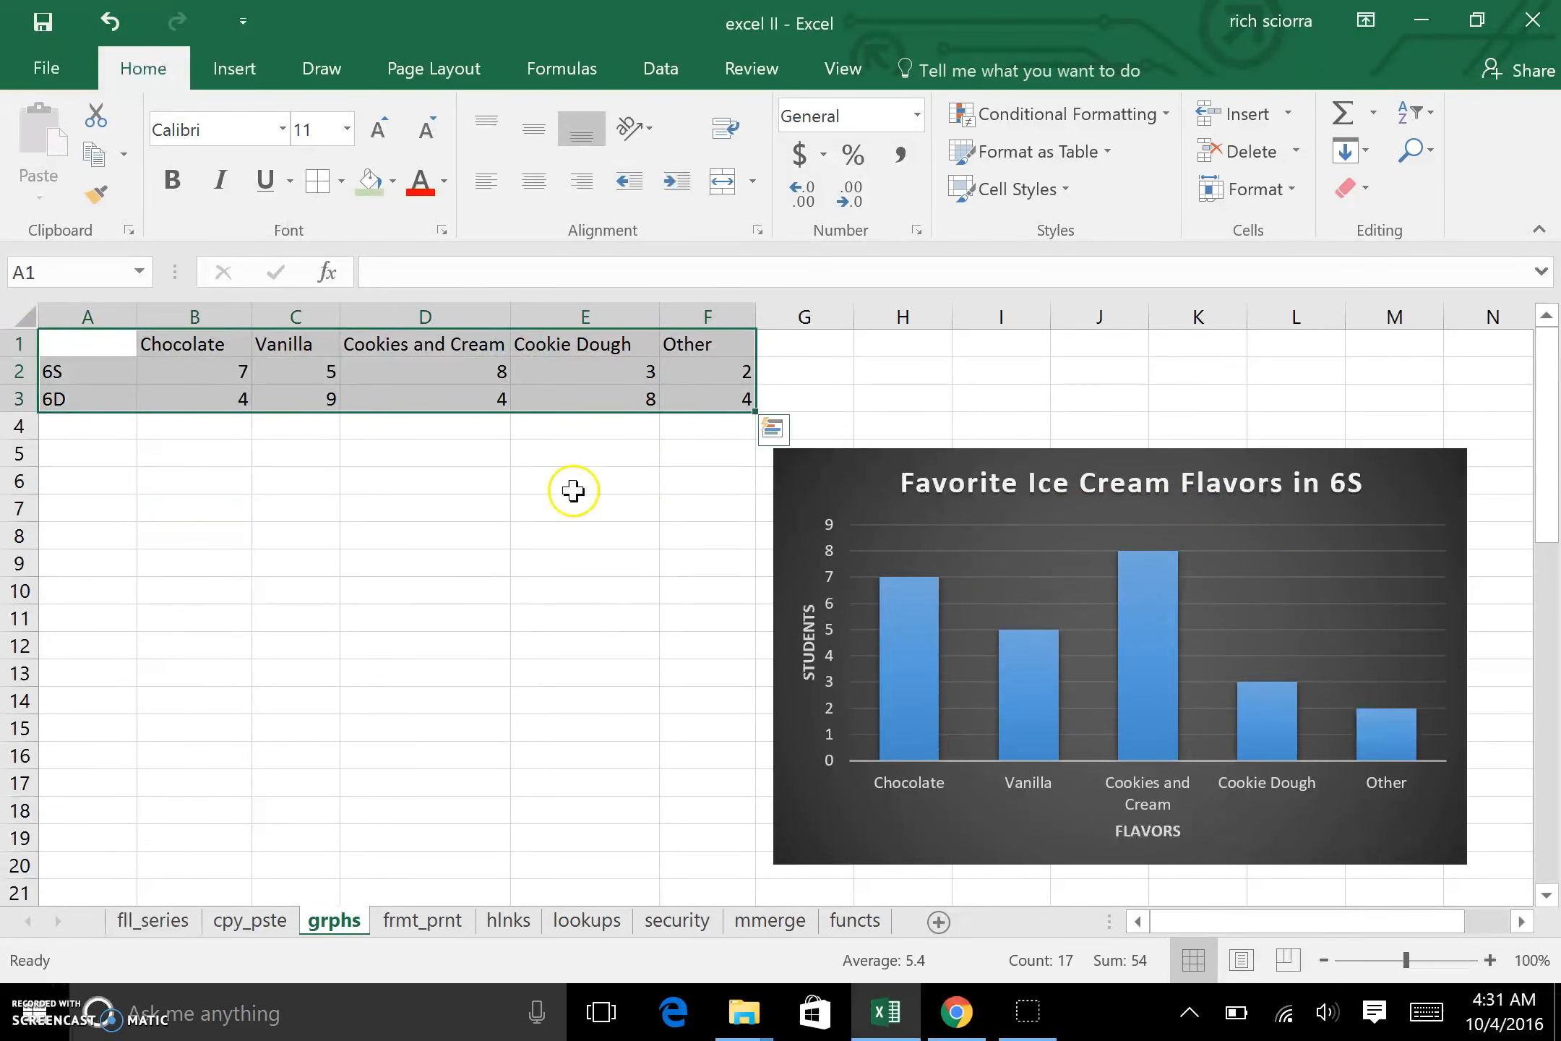
drag(235, 345, 731, 396)
drag(84, 371, 85, 398)
click(90, 349)
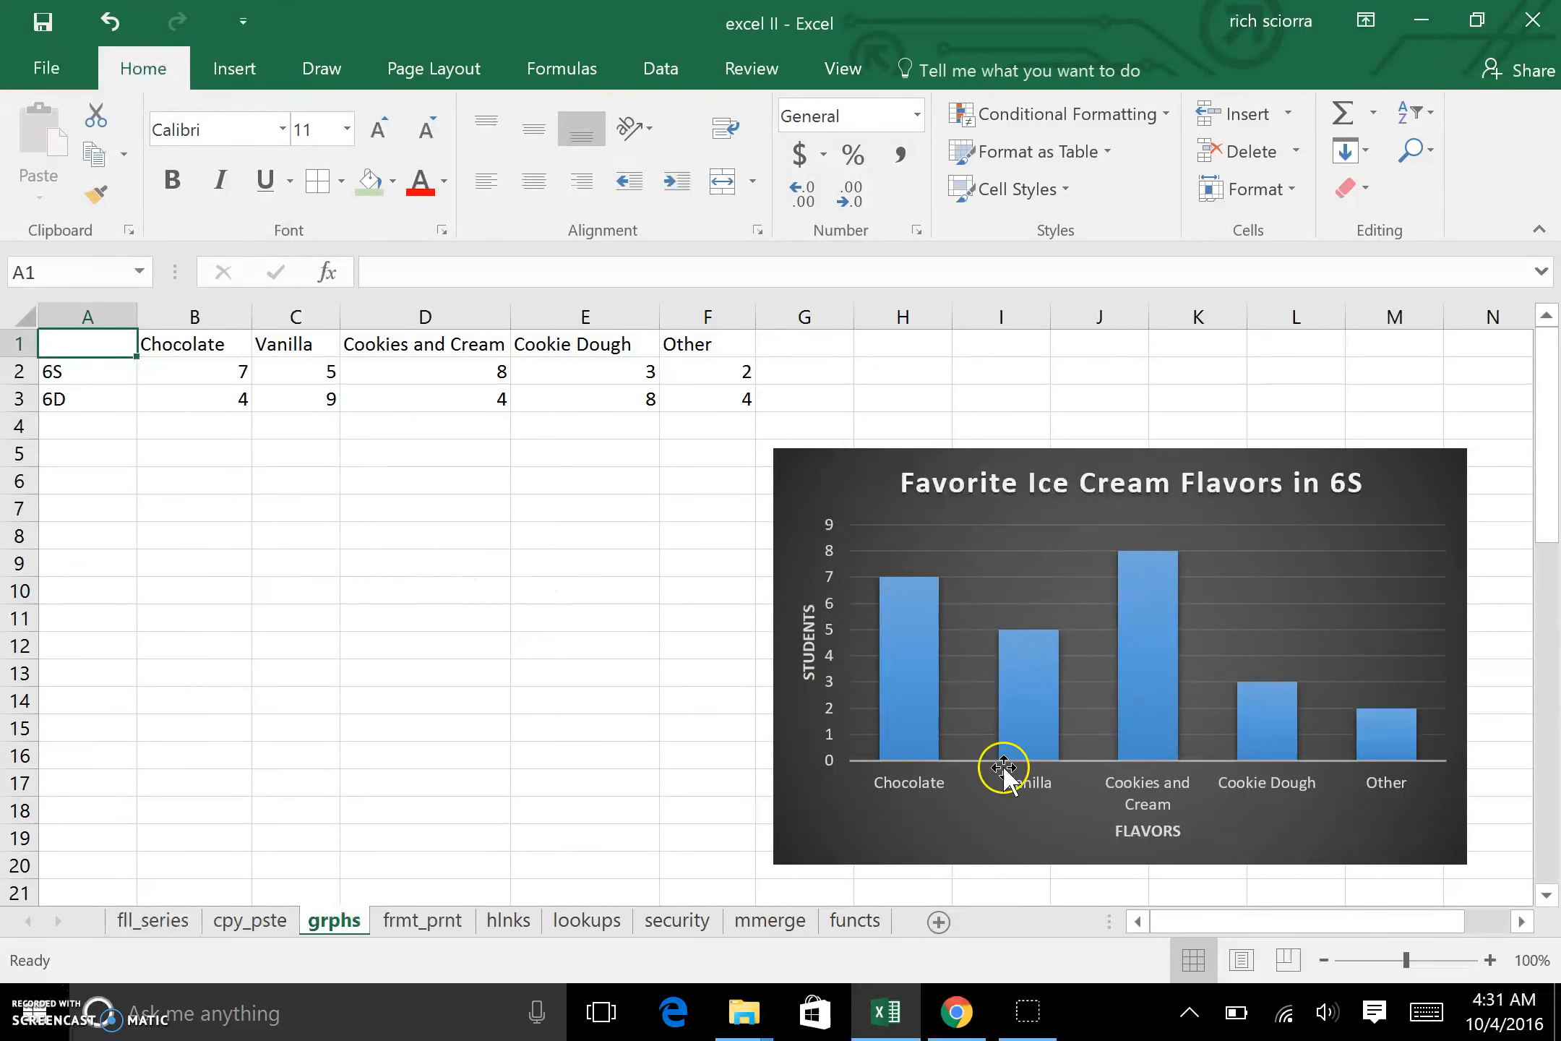
right_click(804, 826)
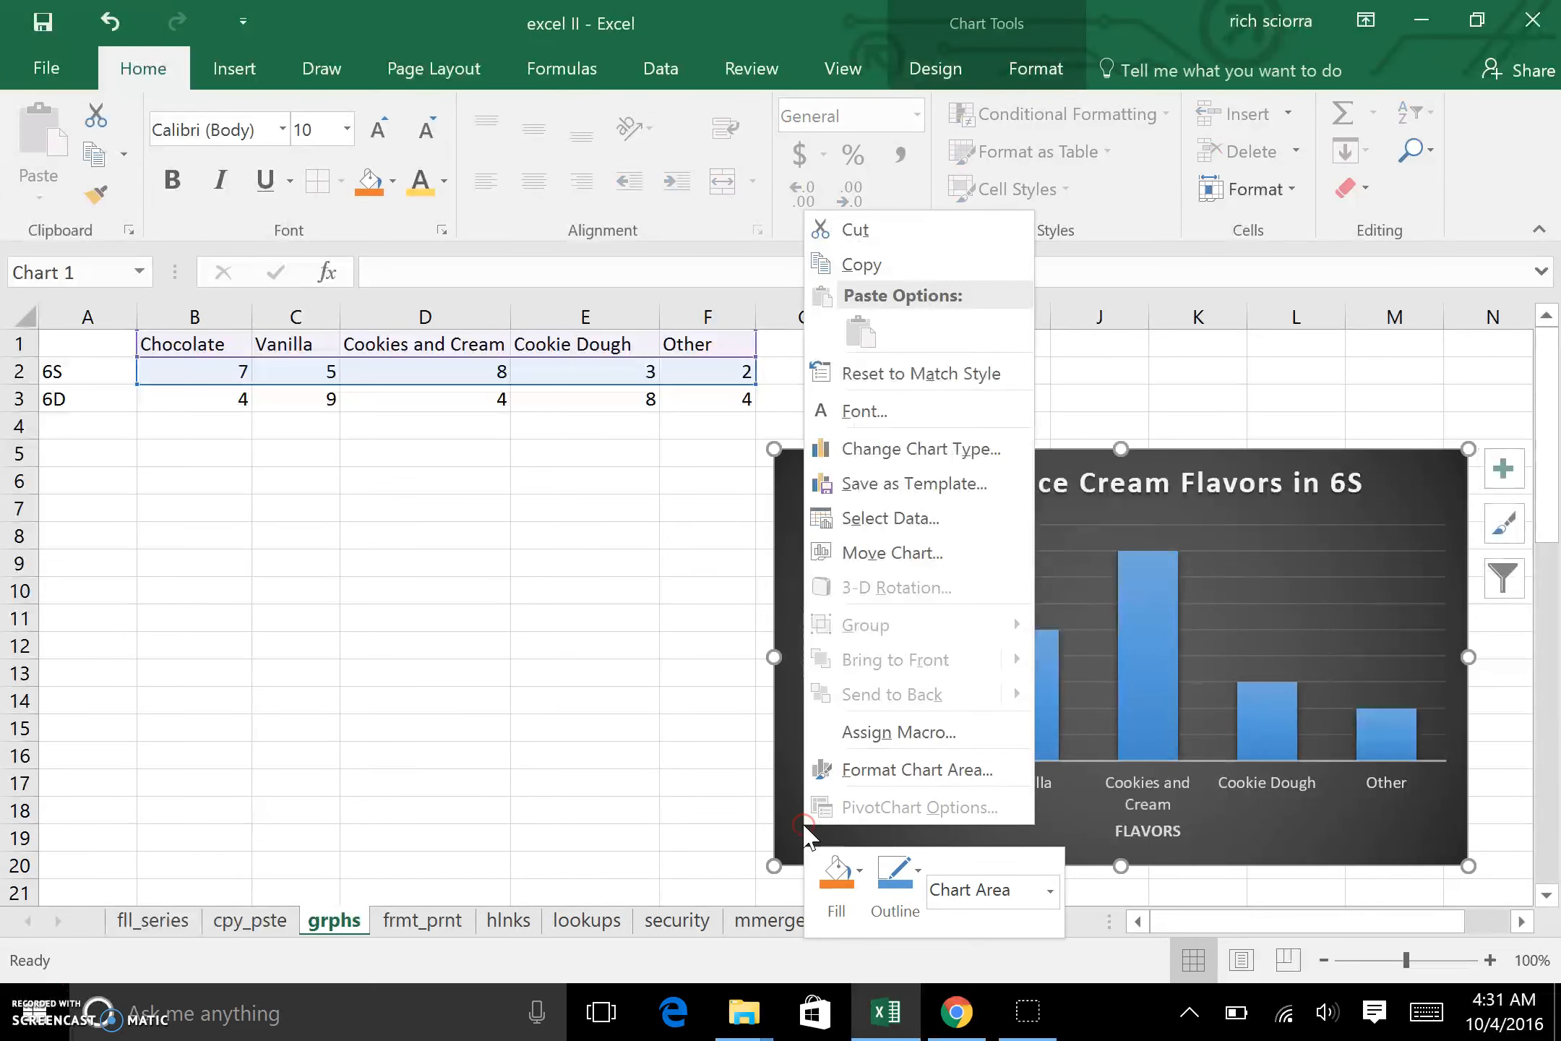
click(890, 519)
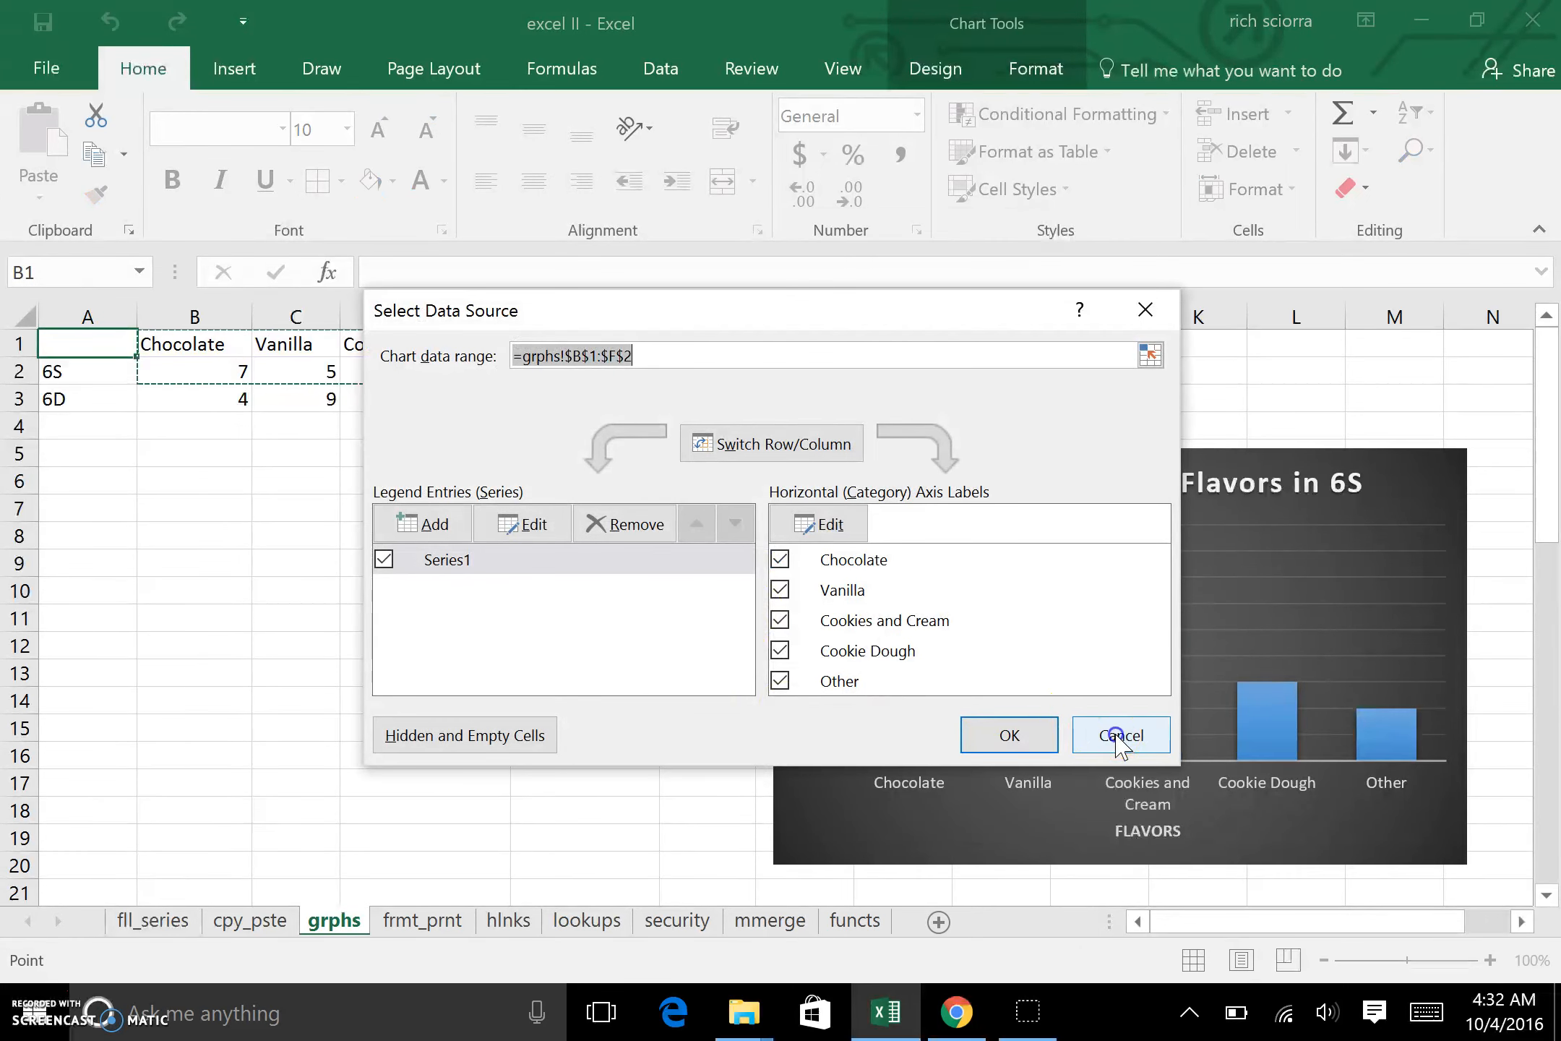
click(1120, 735)
click(1142, 698)
right_click(1153, 697)
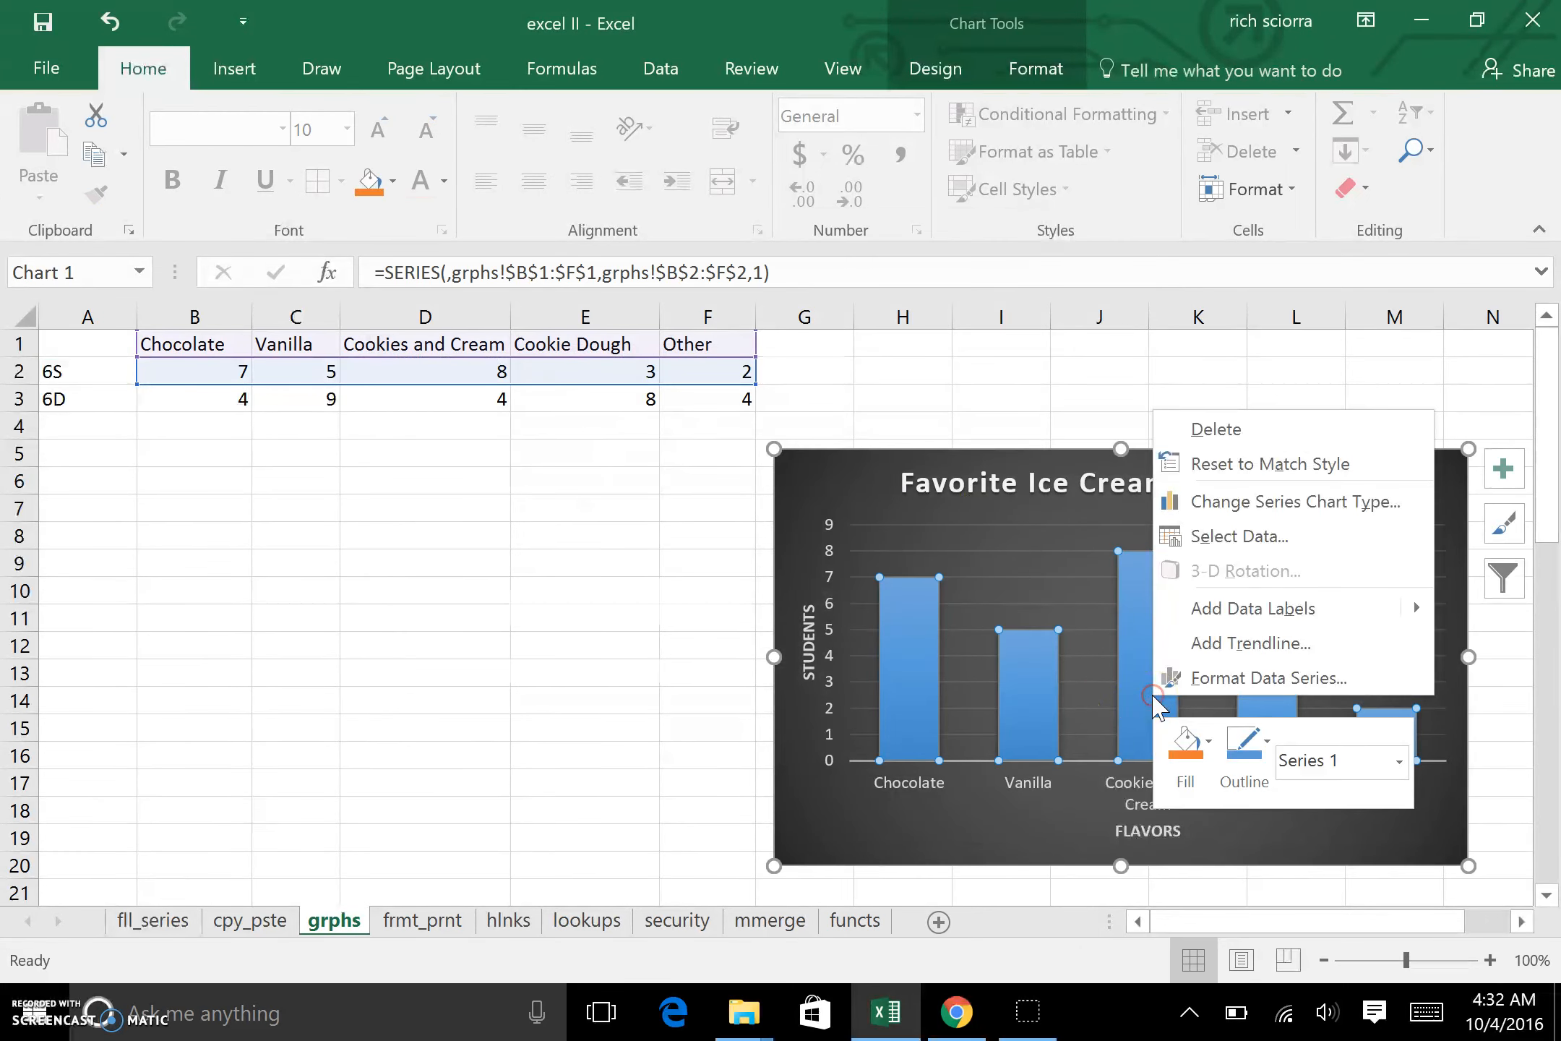
click(1228, 553)
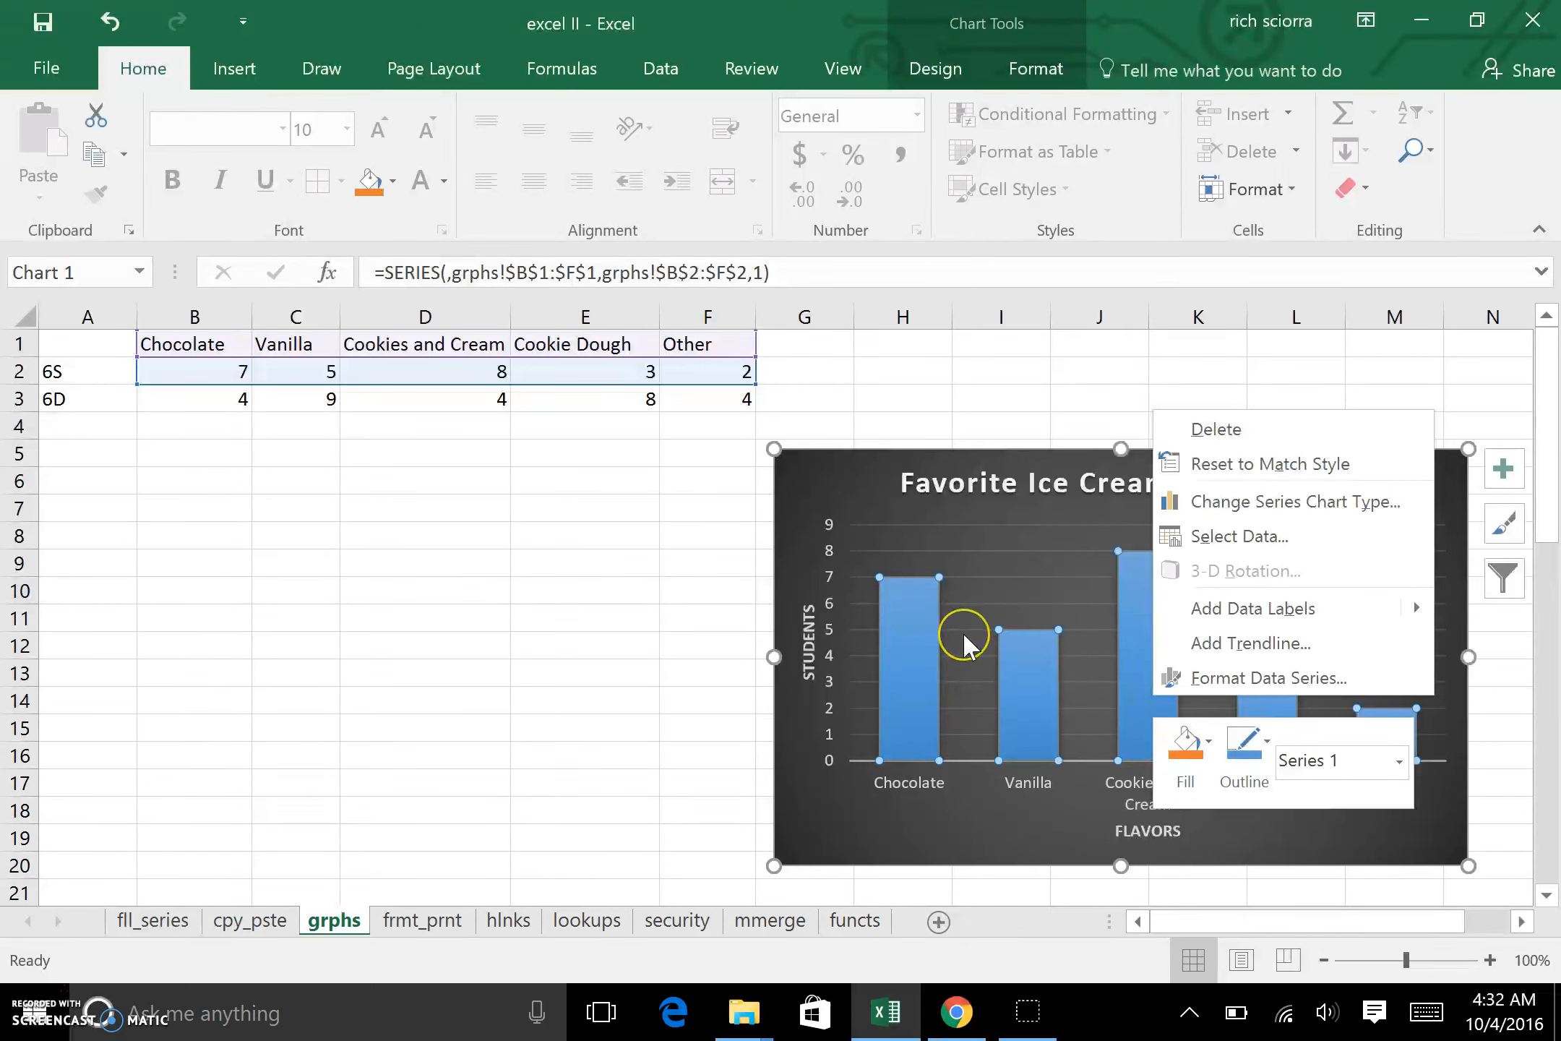
click(823, 828)
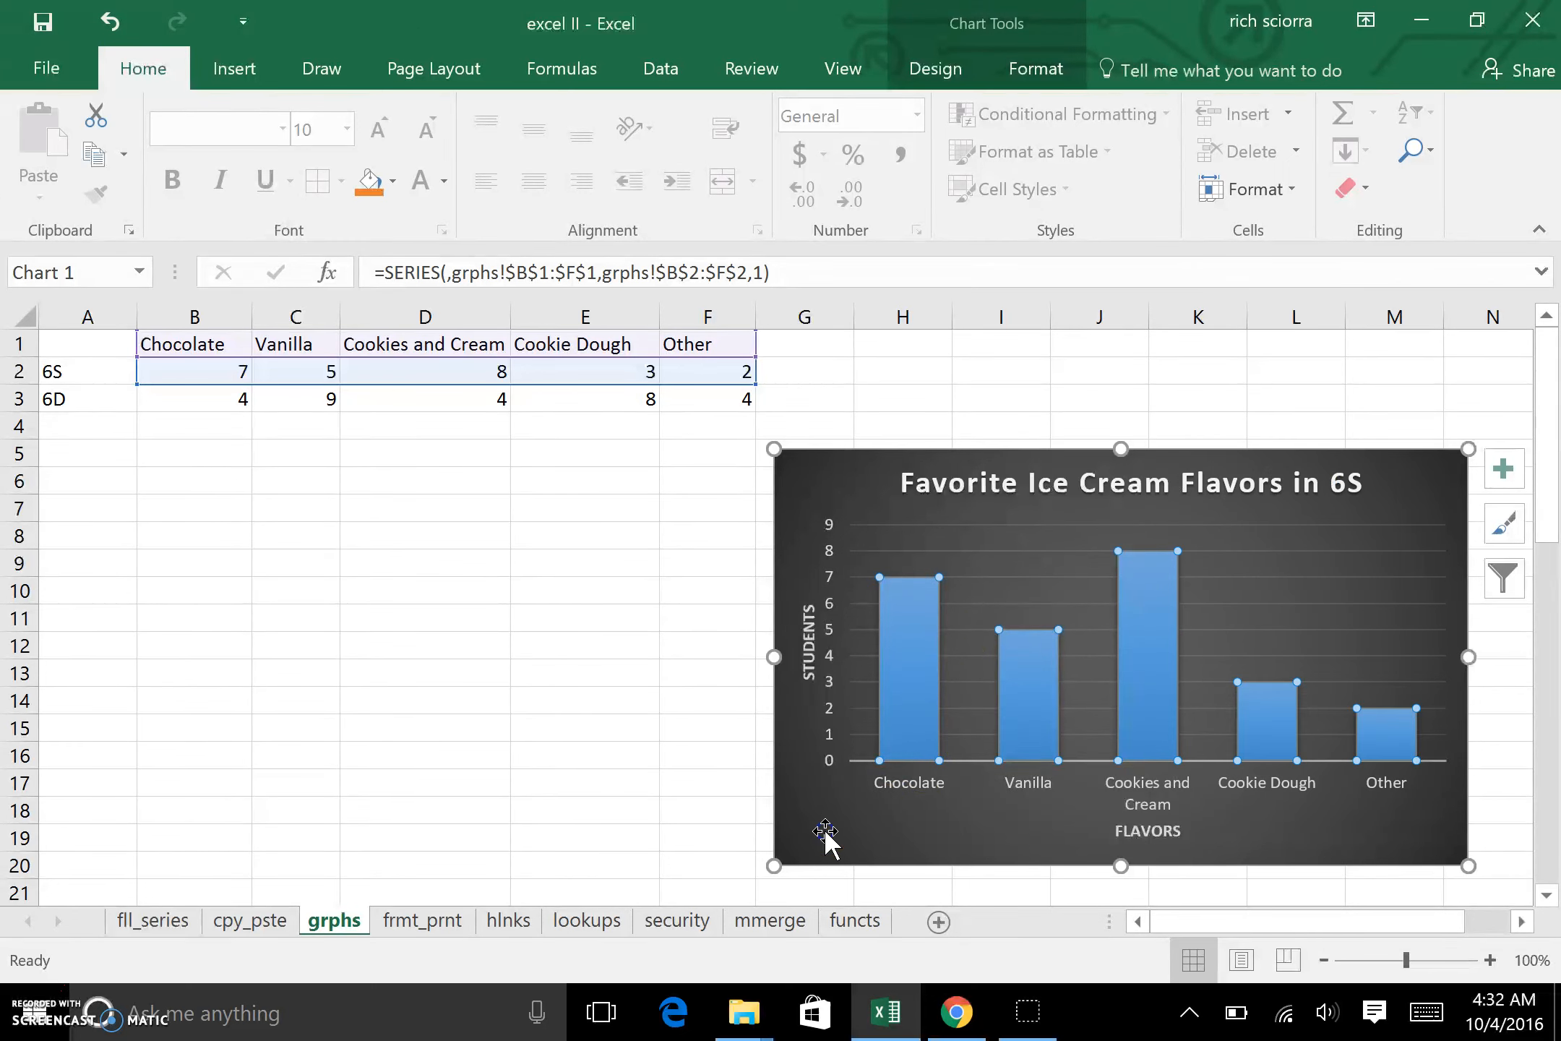
Step: Change the chart's source data range to A1:F3 on the grphs sheet so it plots both classes
right_click(824, 828)
click(966, 524)
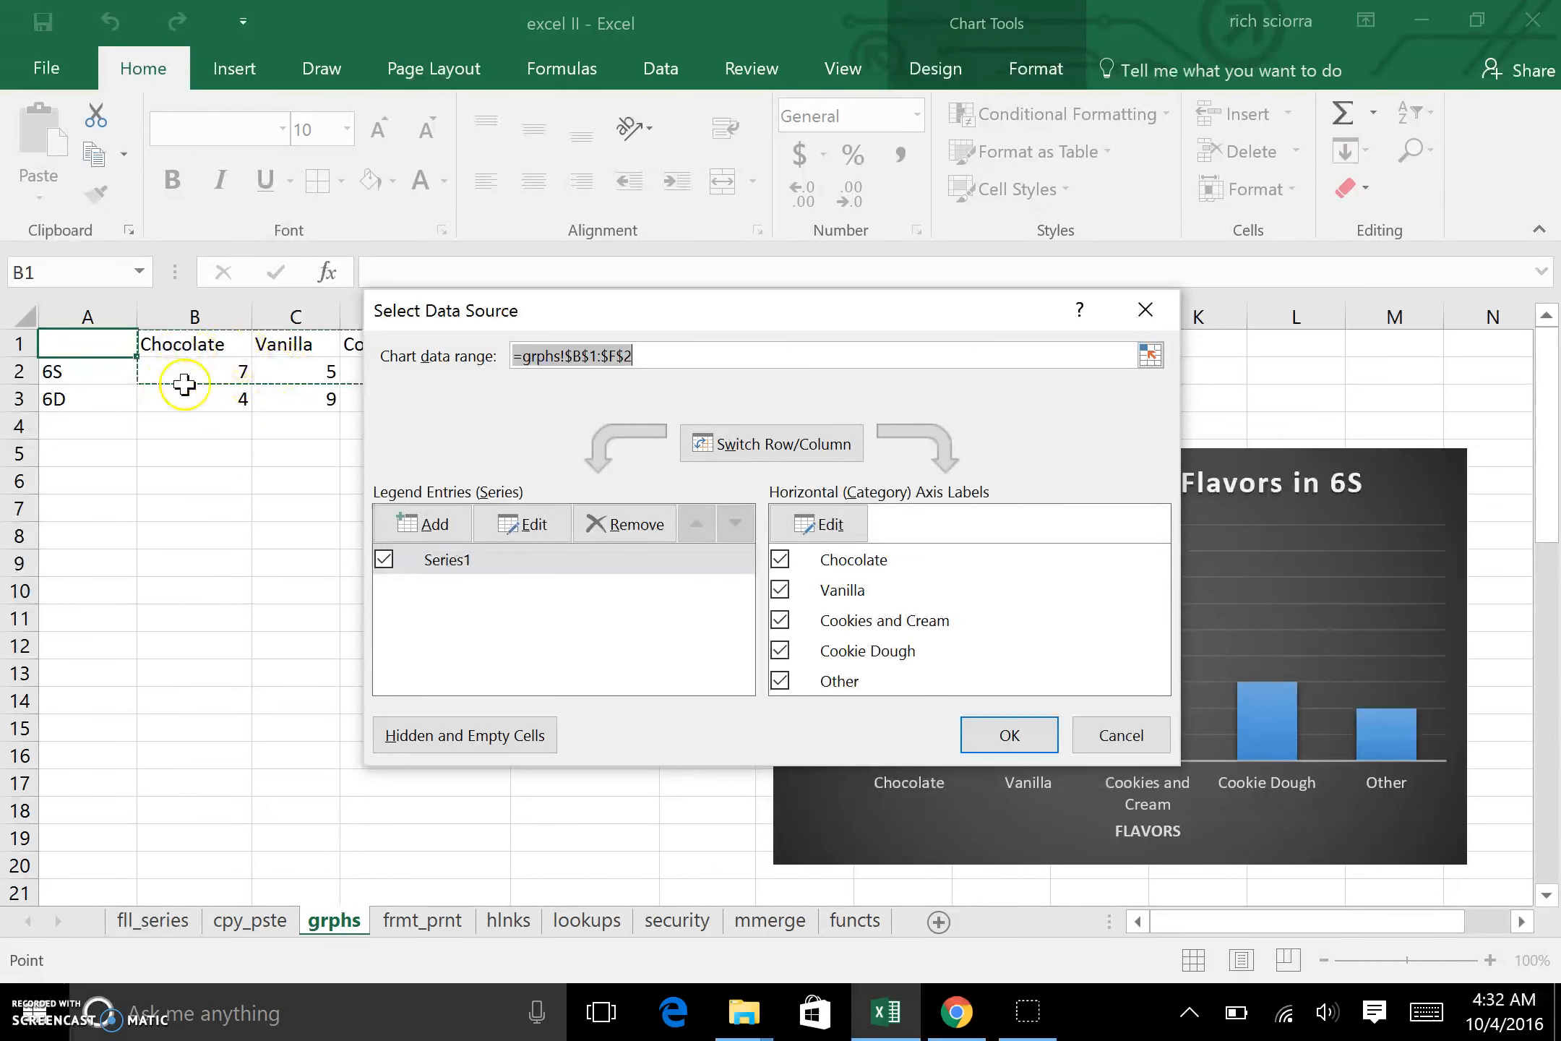
click(1148, 360)
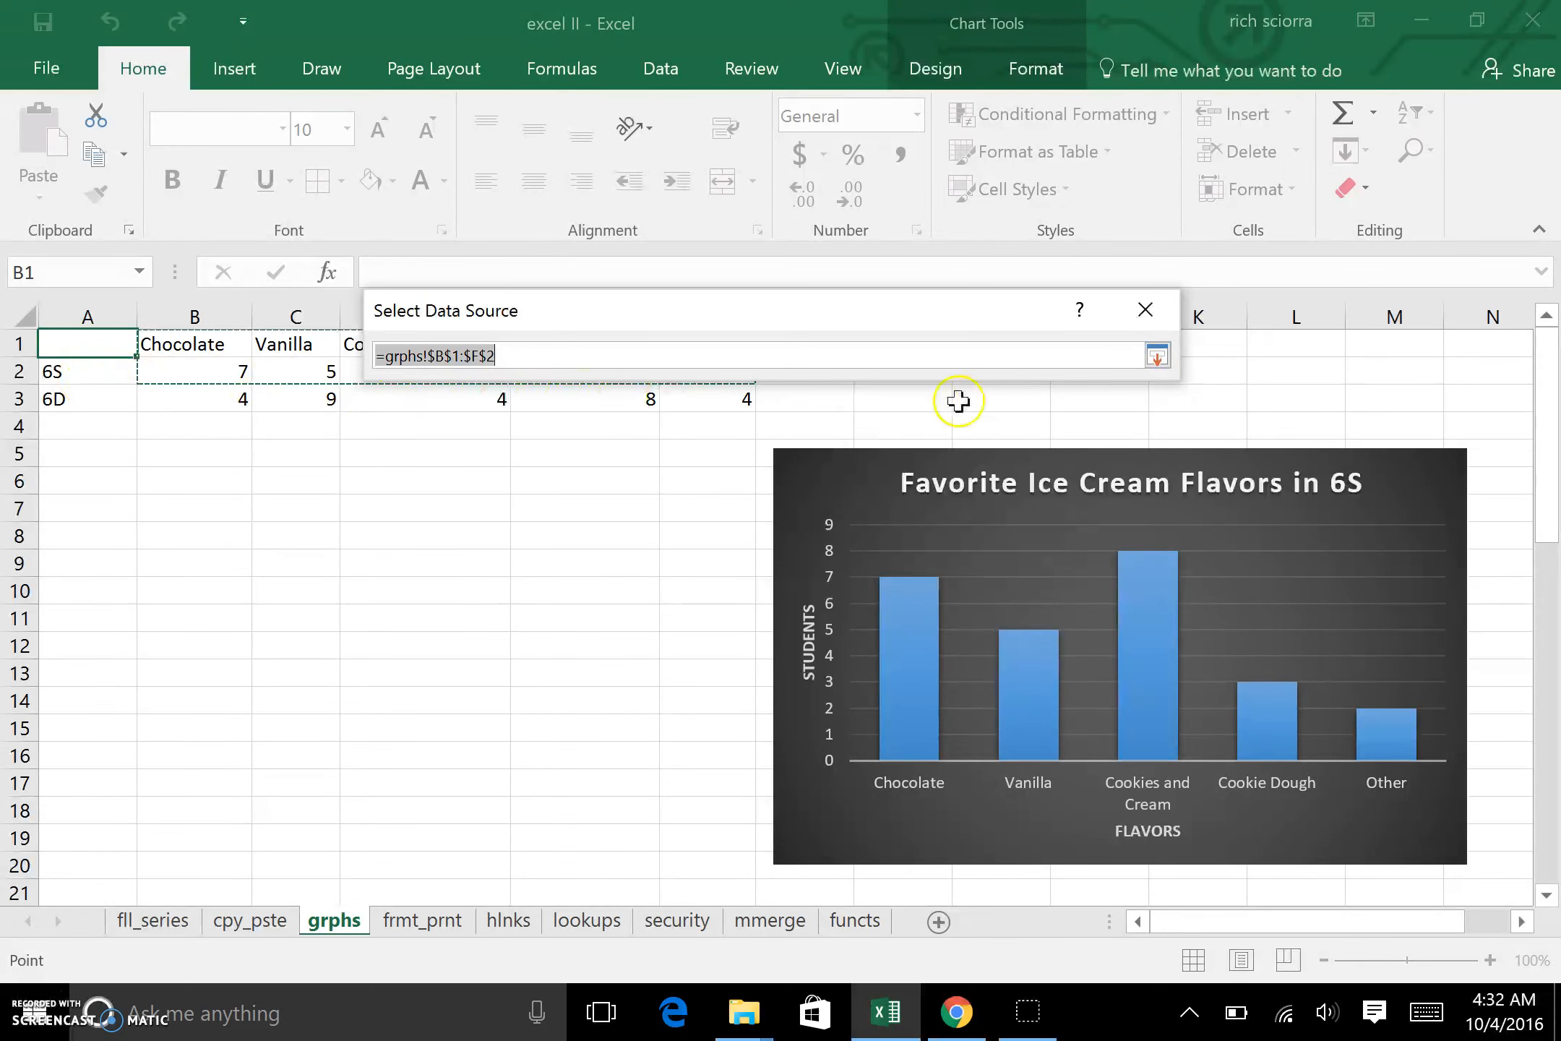
click(1156, 354)
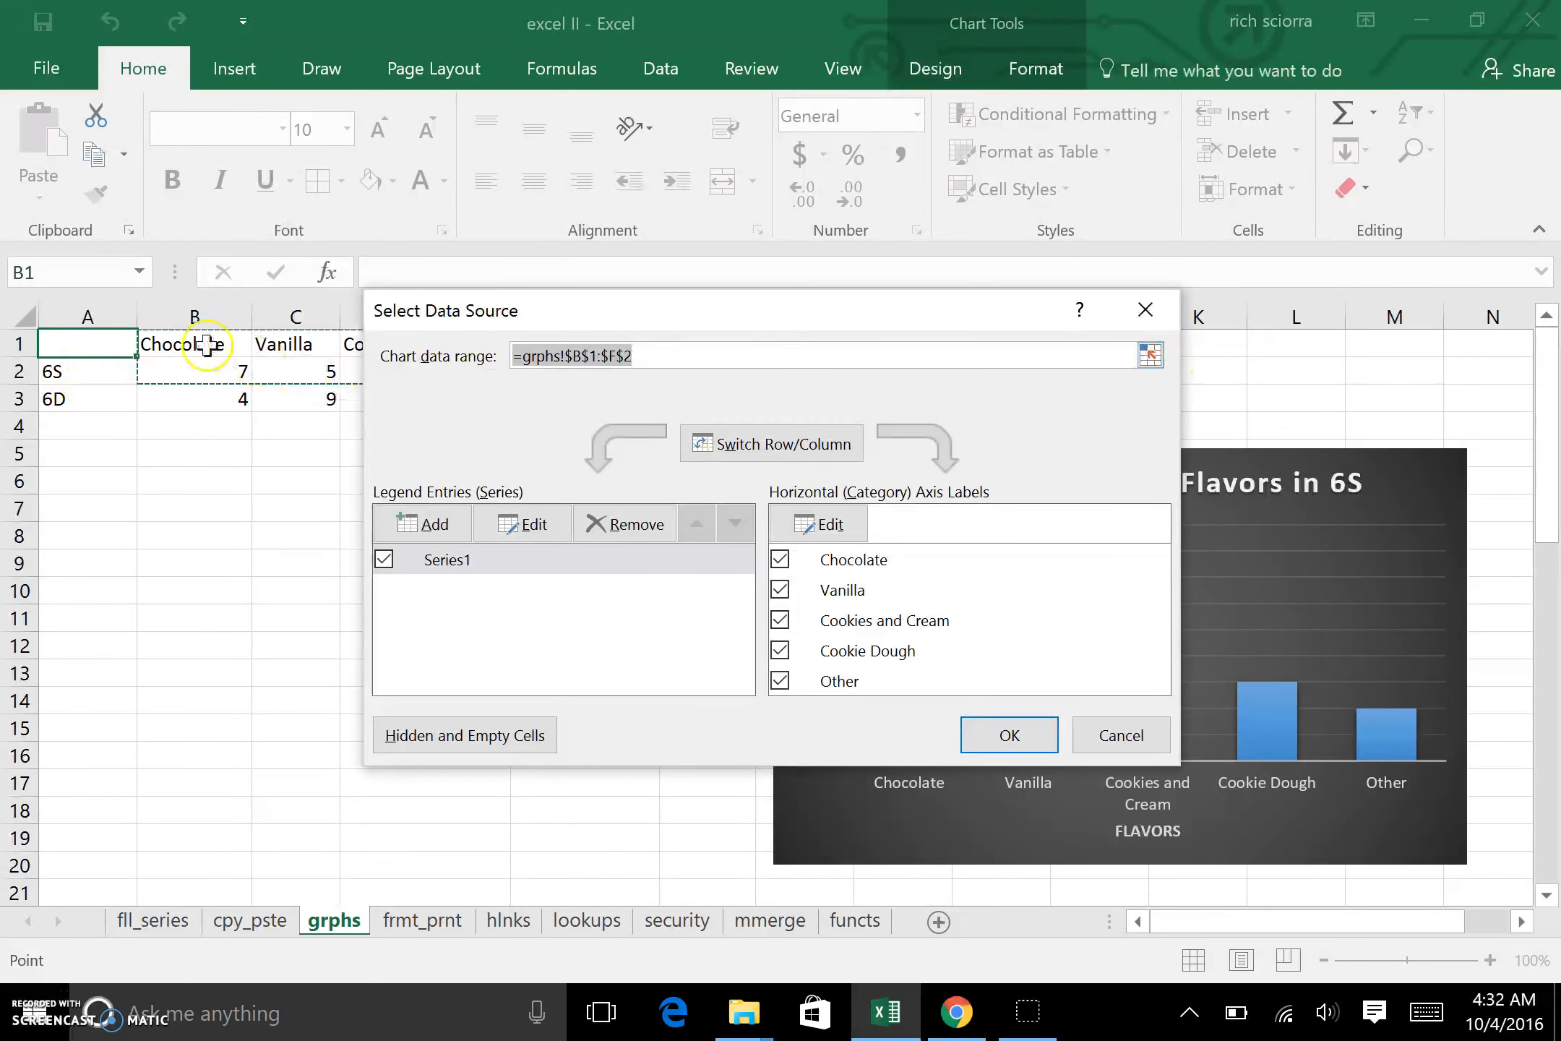
click(1150, 355)
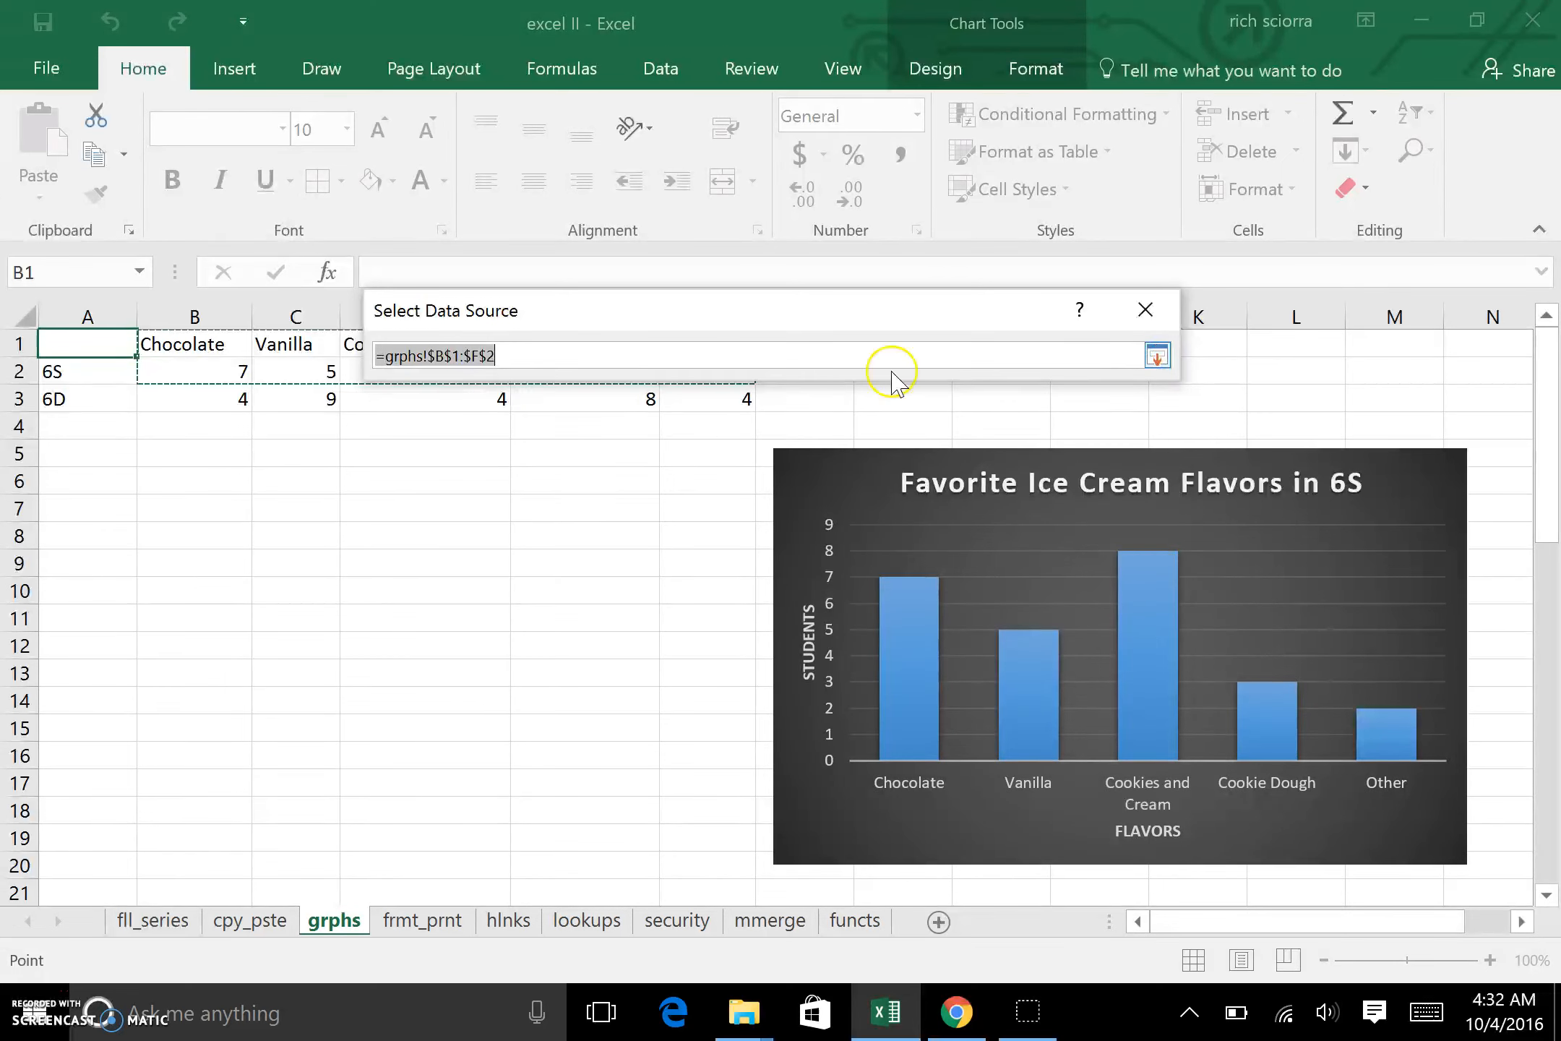
drag(76, 338, 701, 412)
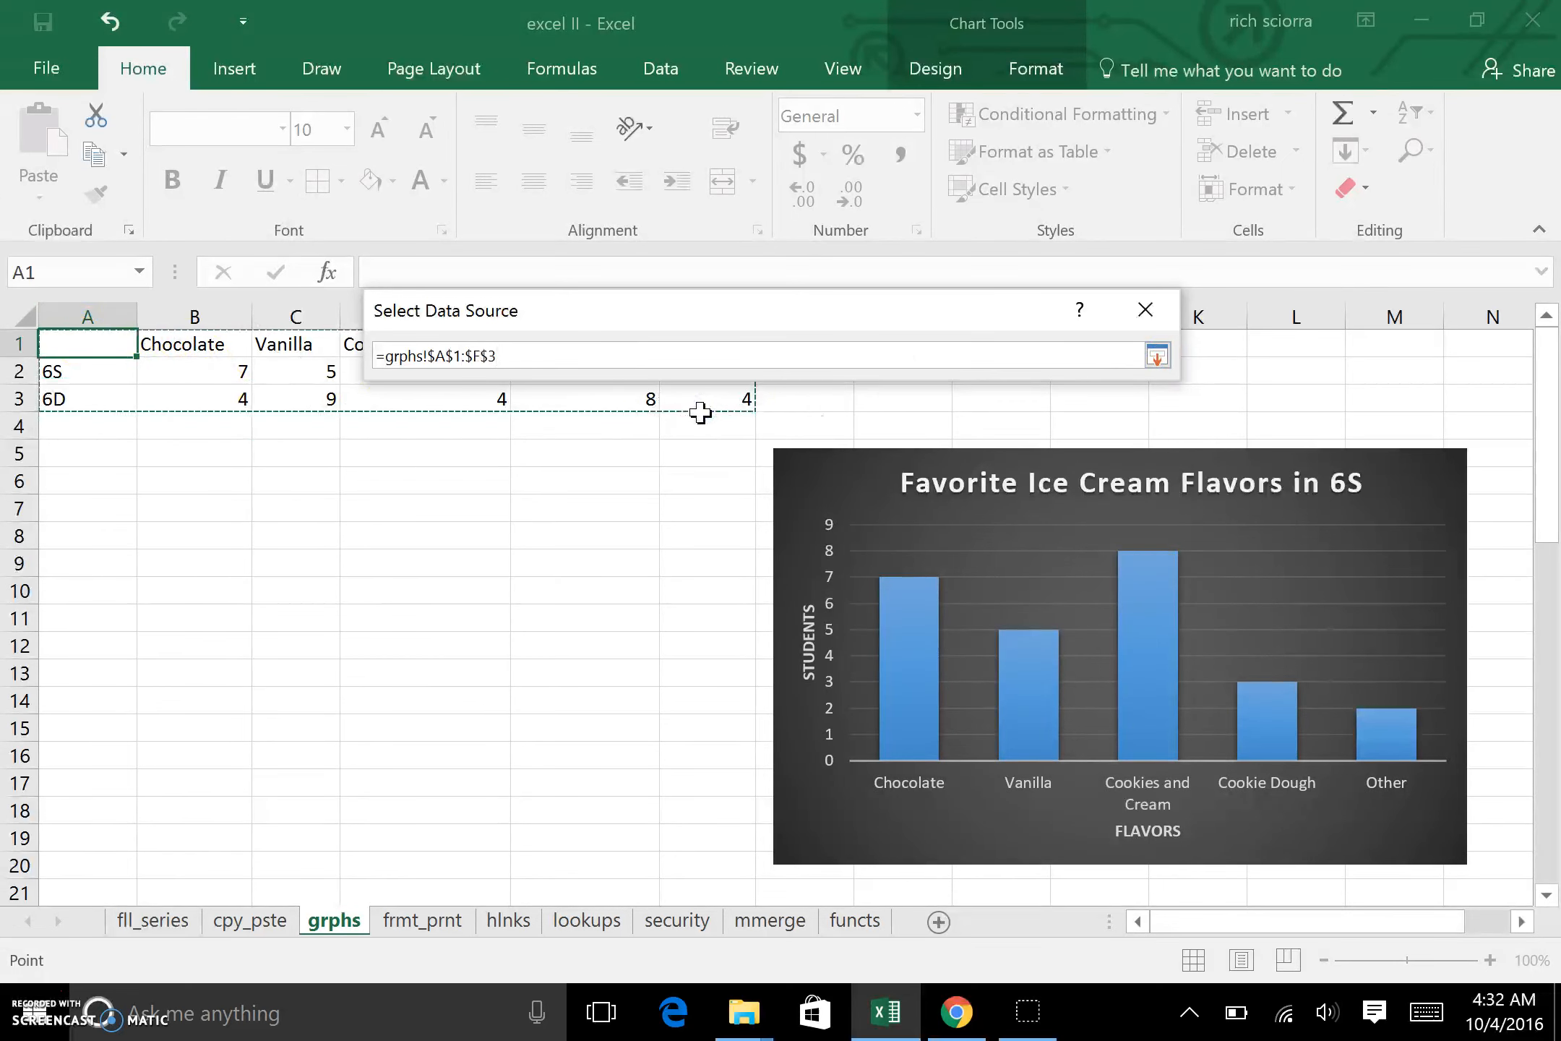
key(Return)
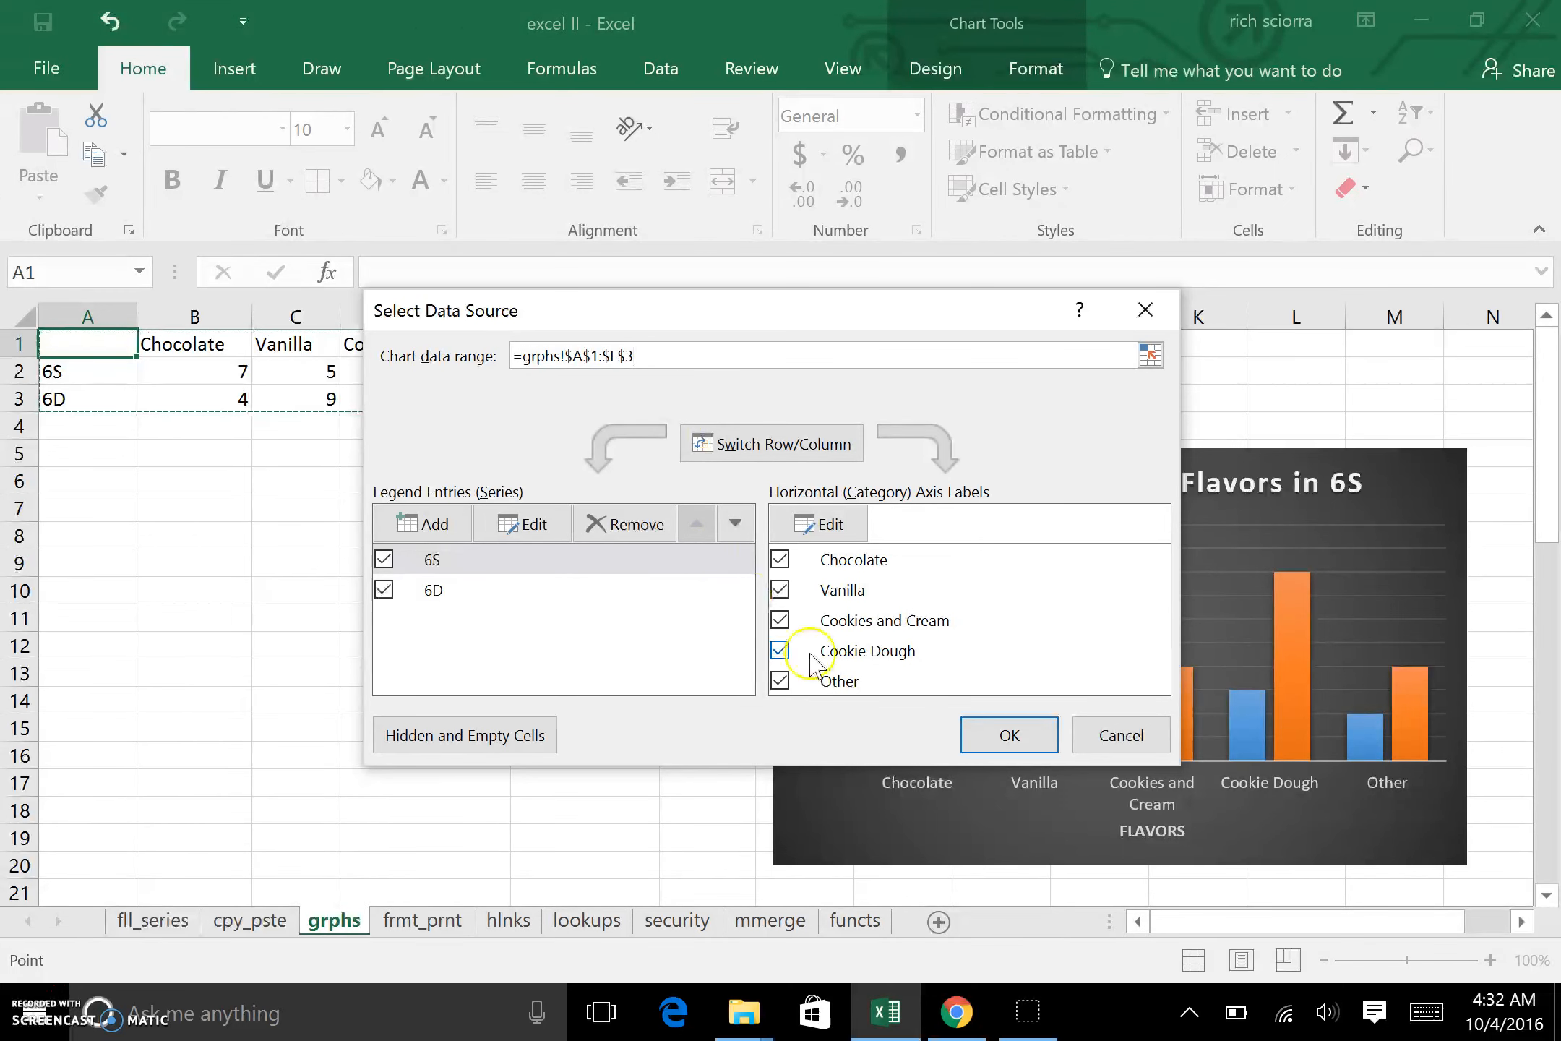
click(1010, 737)
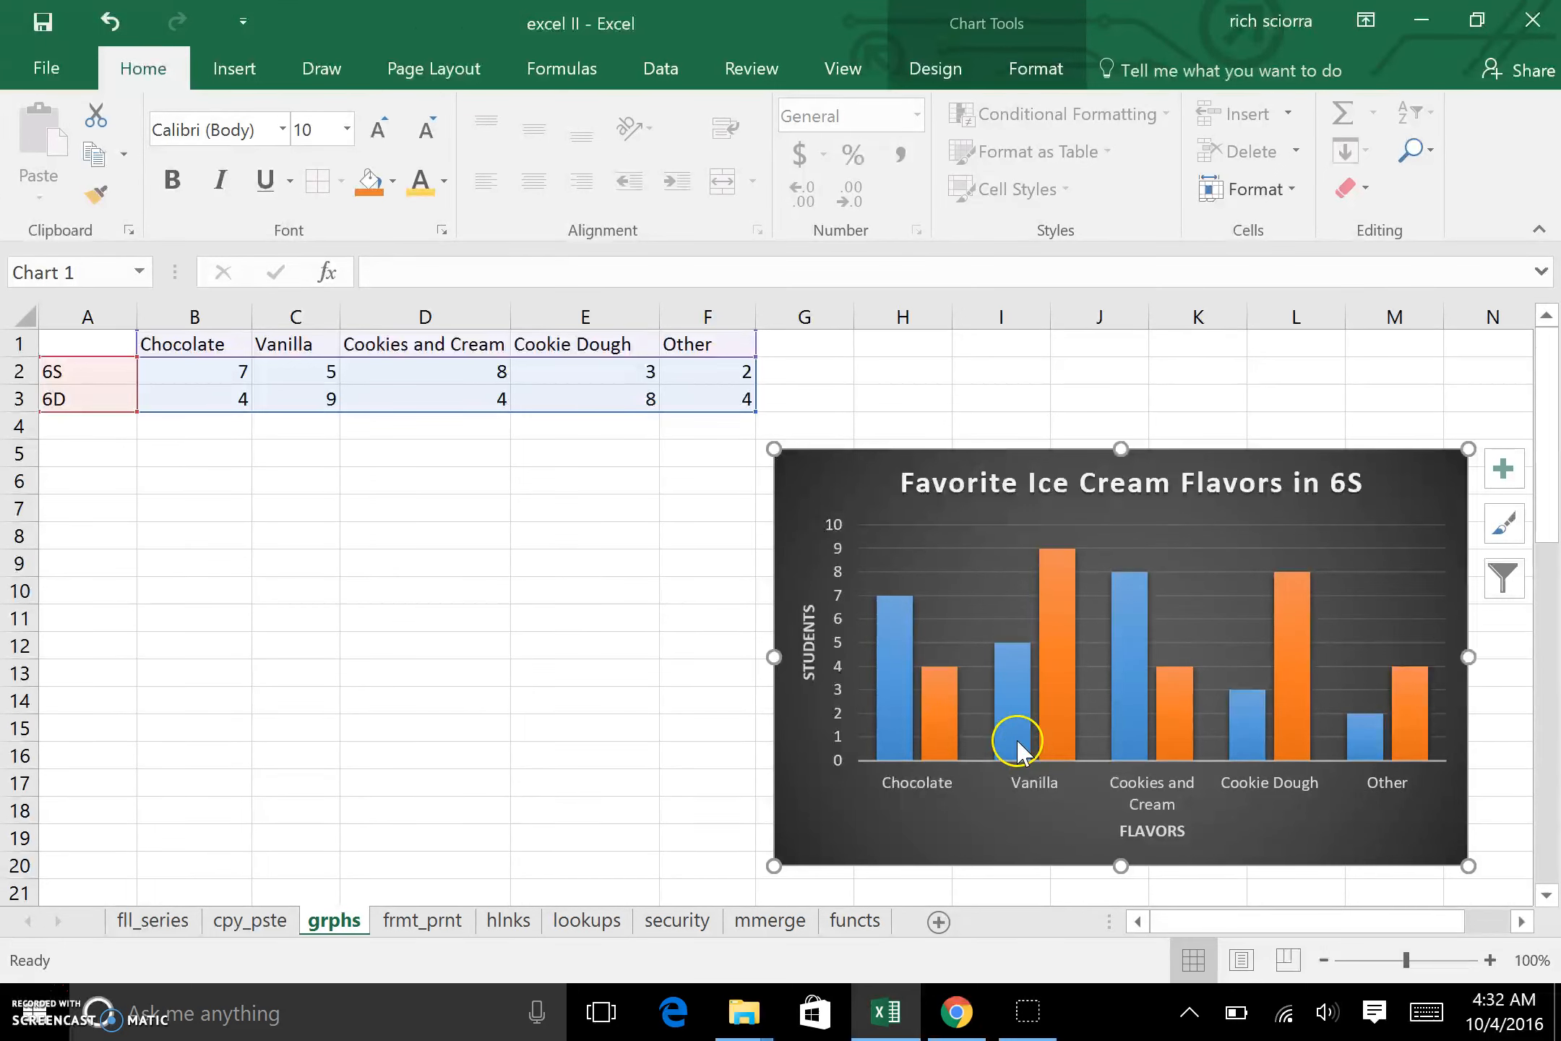
mouse_move(1015, 752)
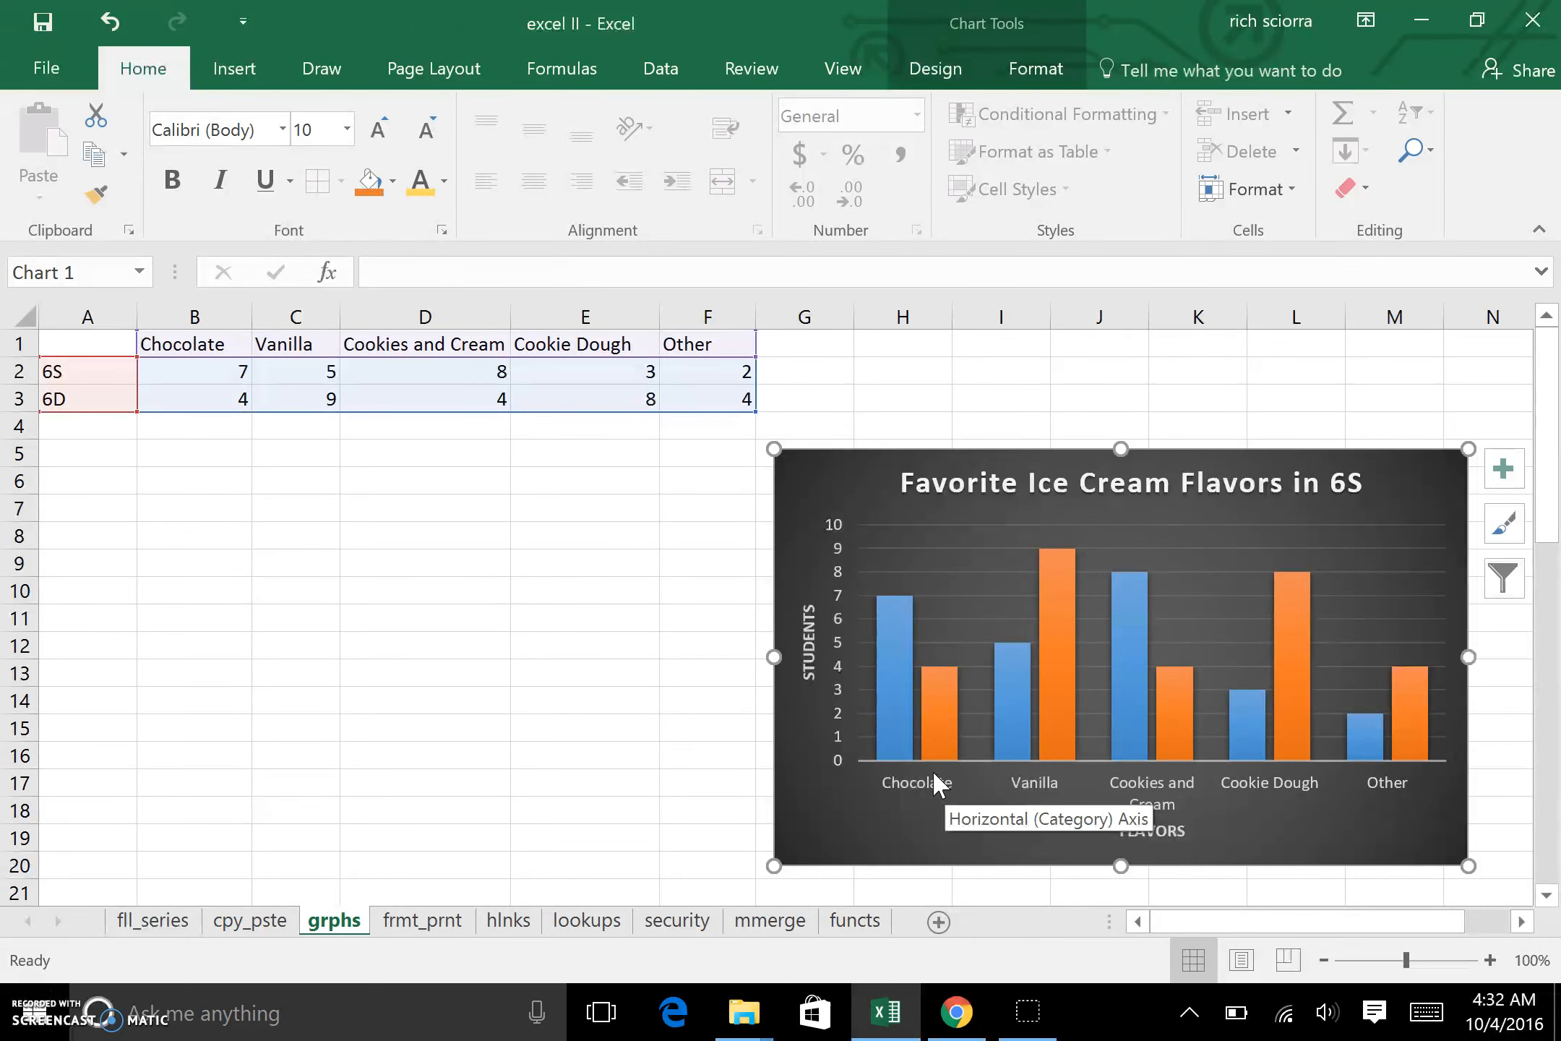
Step: Add a legend to the ice cream flavors chart to identify the 6S and 6D columns
click(1515, 480)
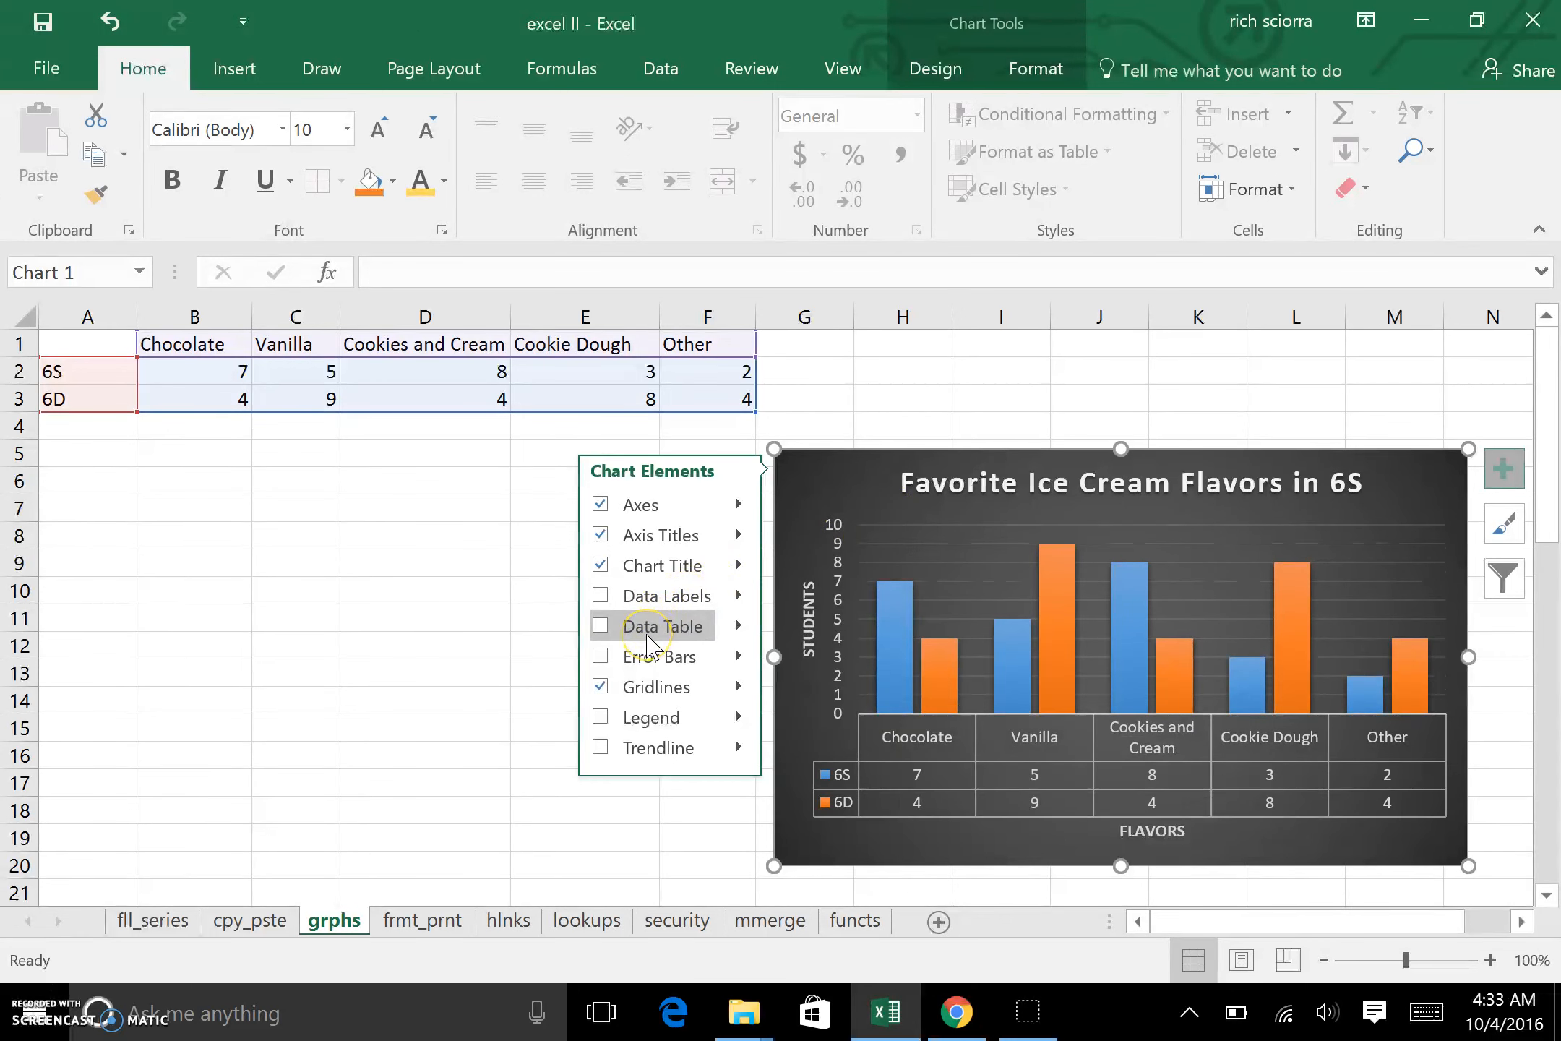
click(636, 719)
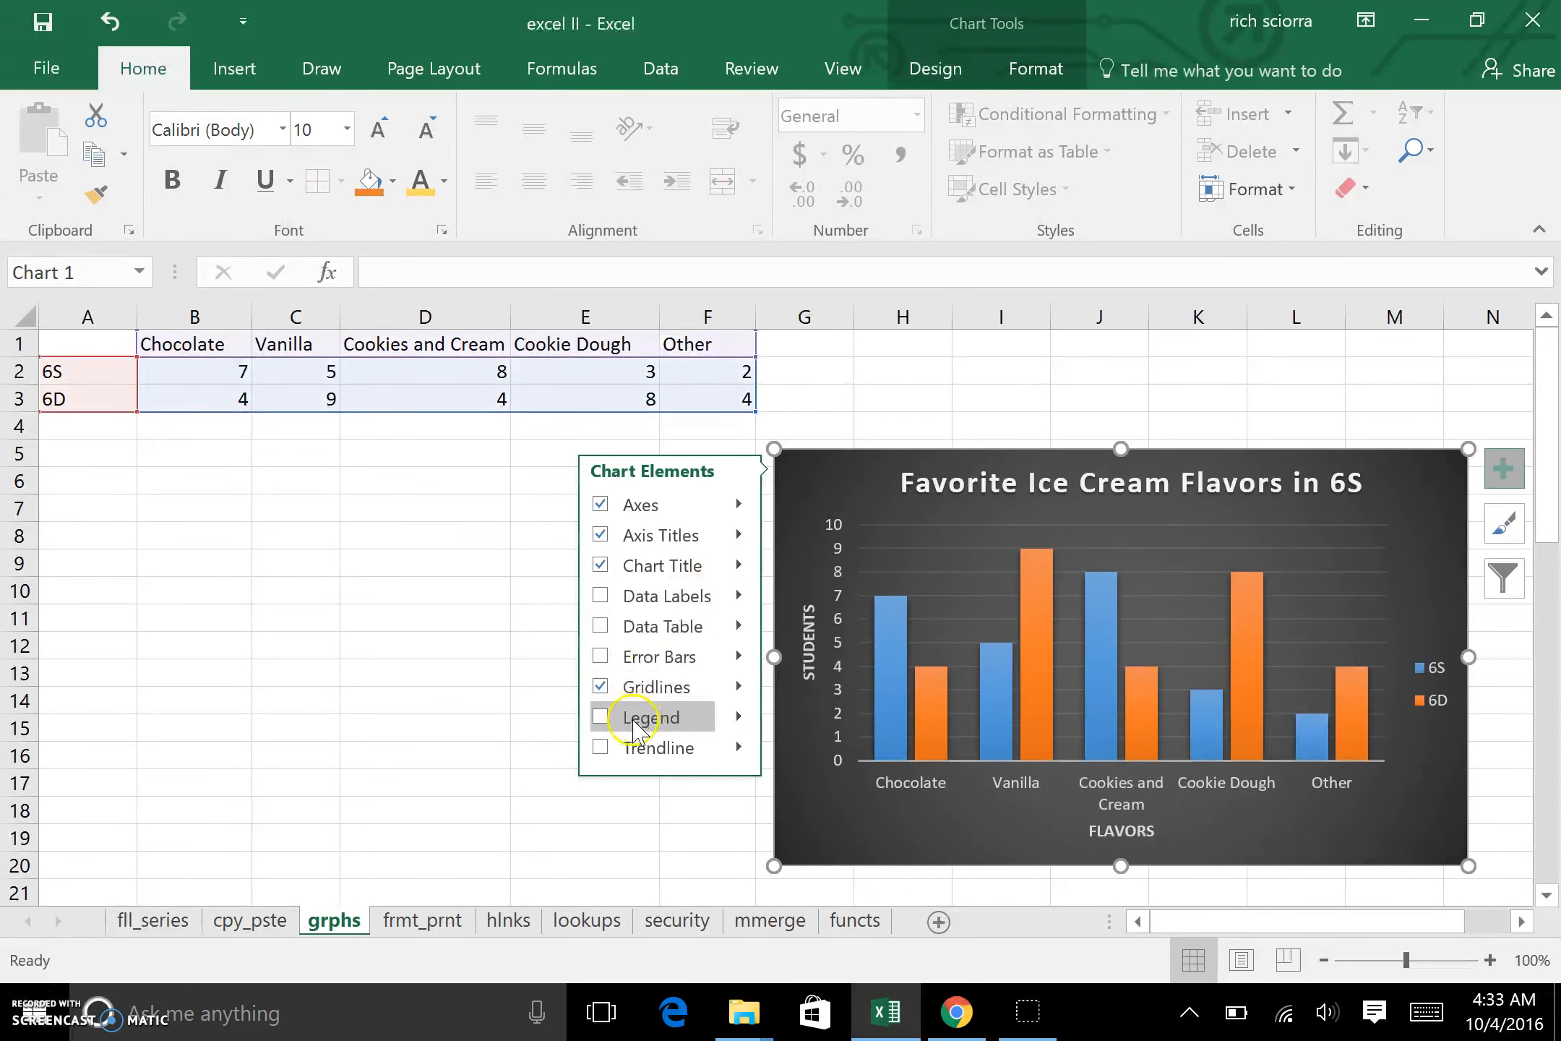
click(600, 718)
click(715, 724)
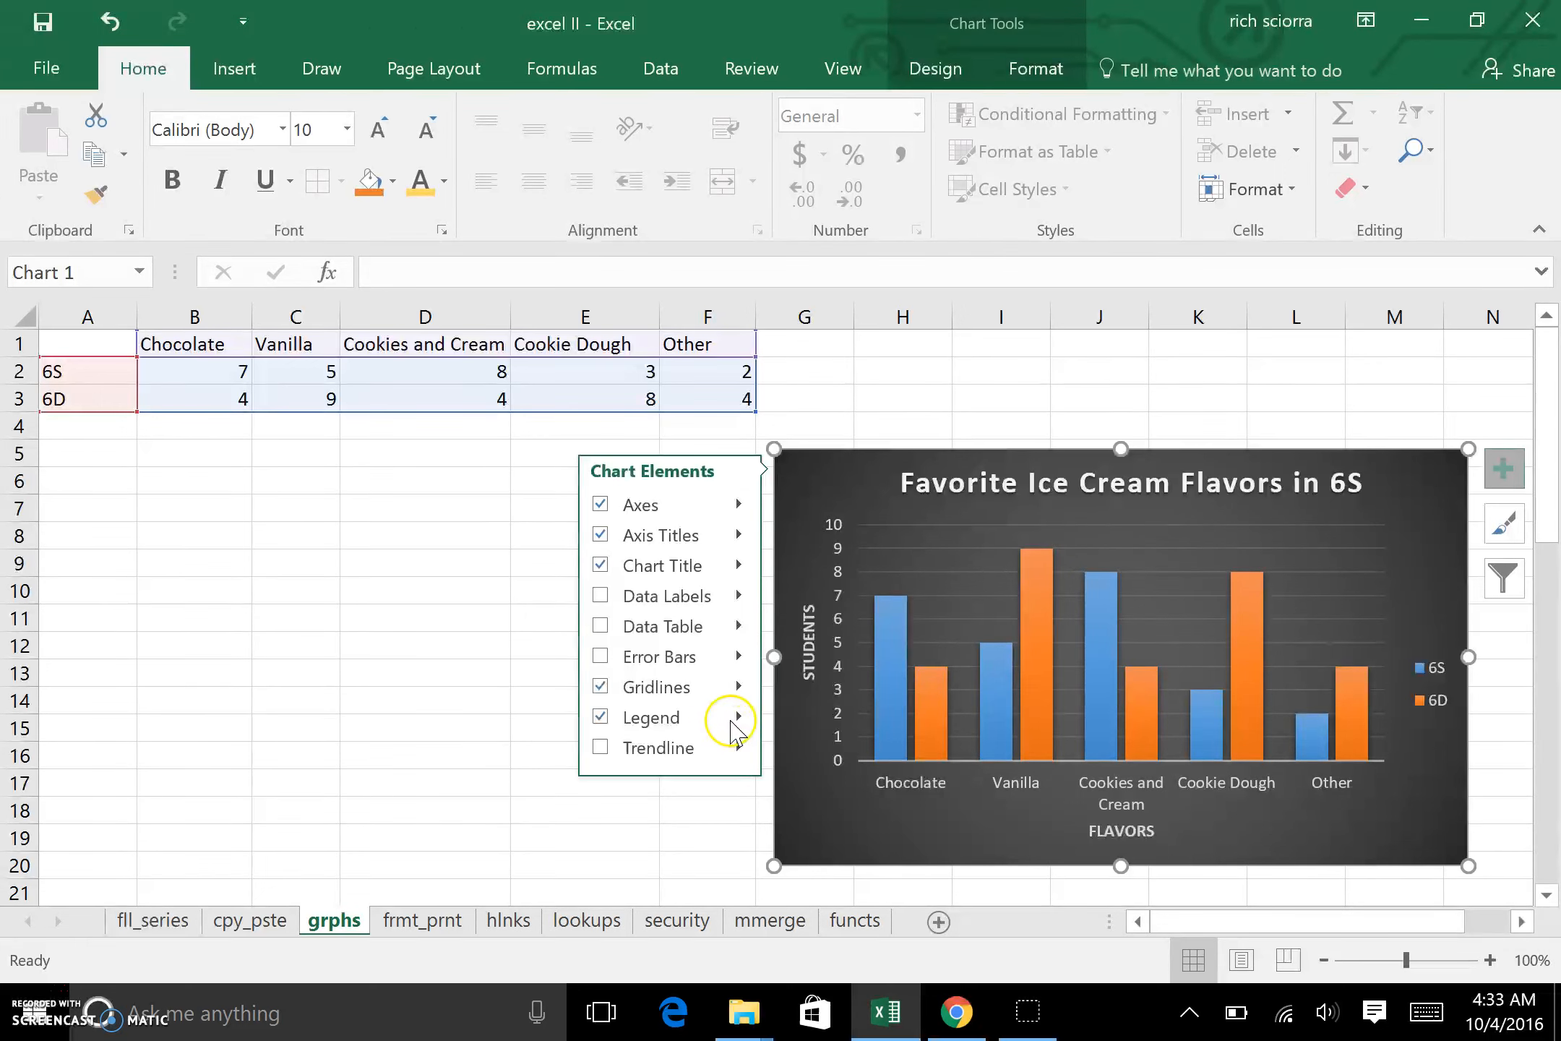
click(327, 670)
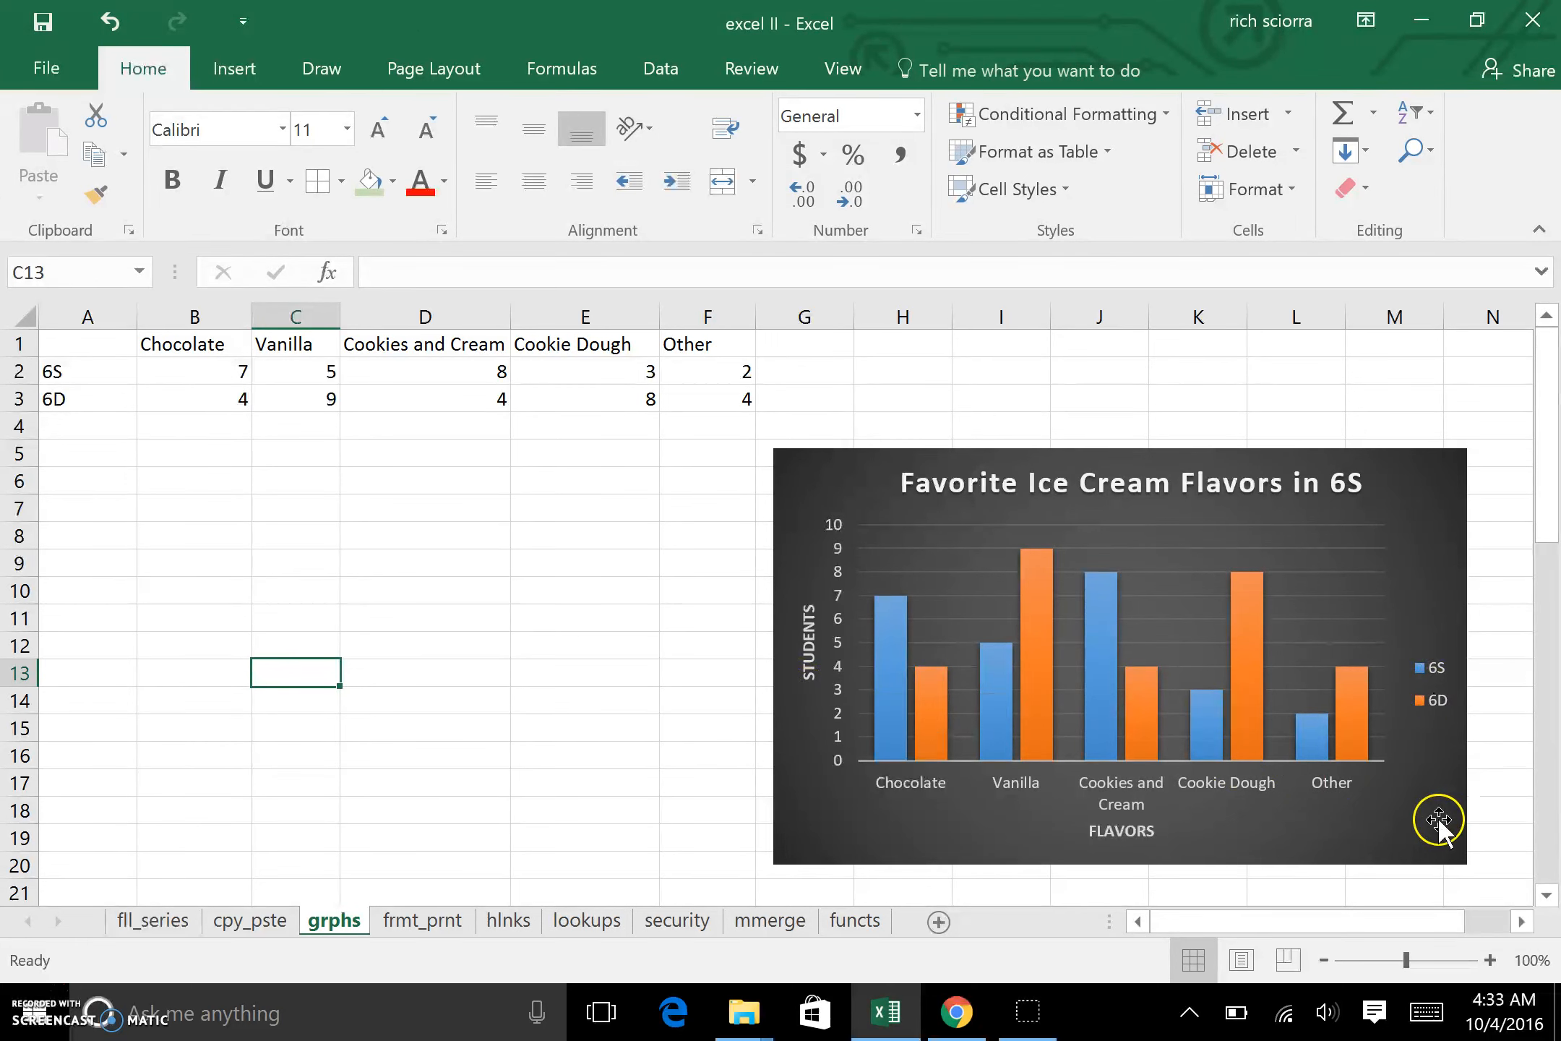
Step: Move the legend to the chart's lower-right corner and shape it so 6S and 6D sit side by side
click(1434, 712)
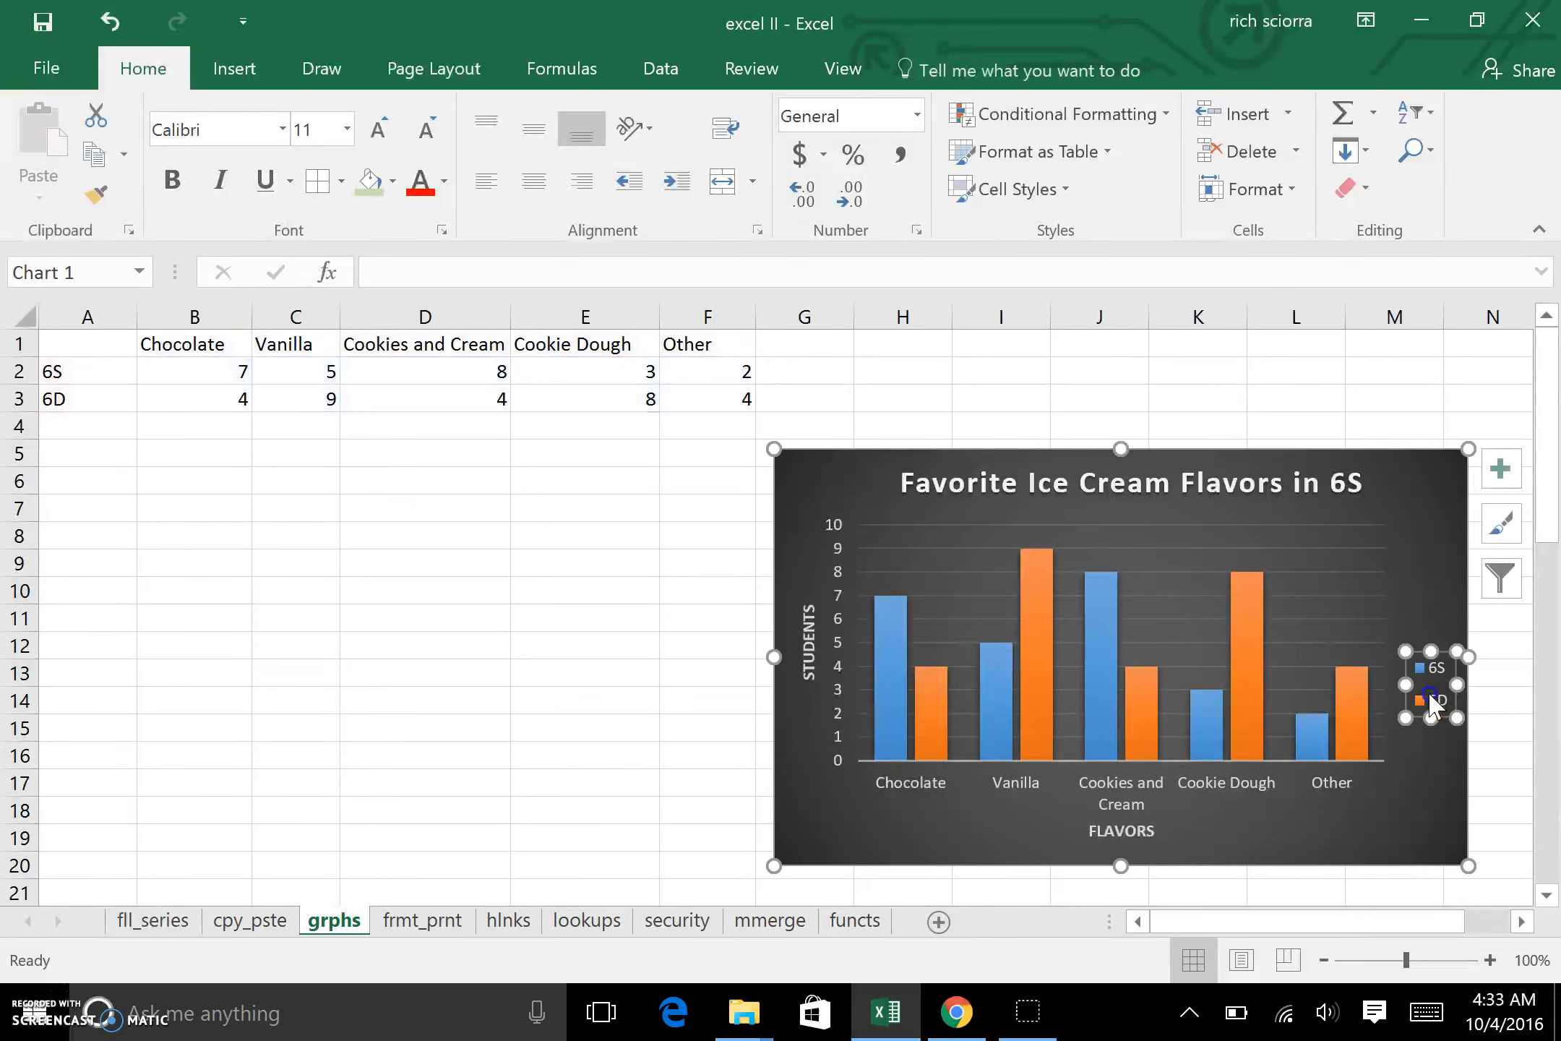
click(1438, 701)
click(1439, 697)
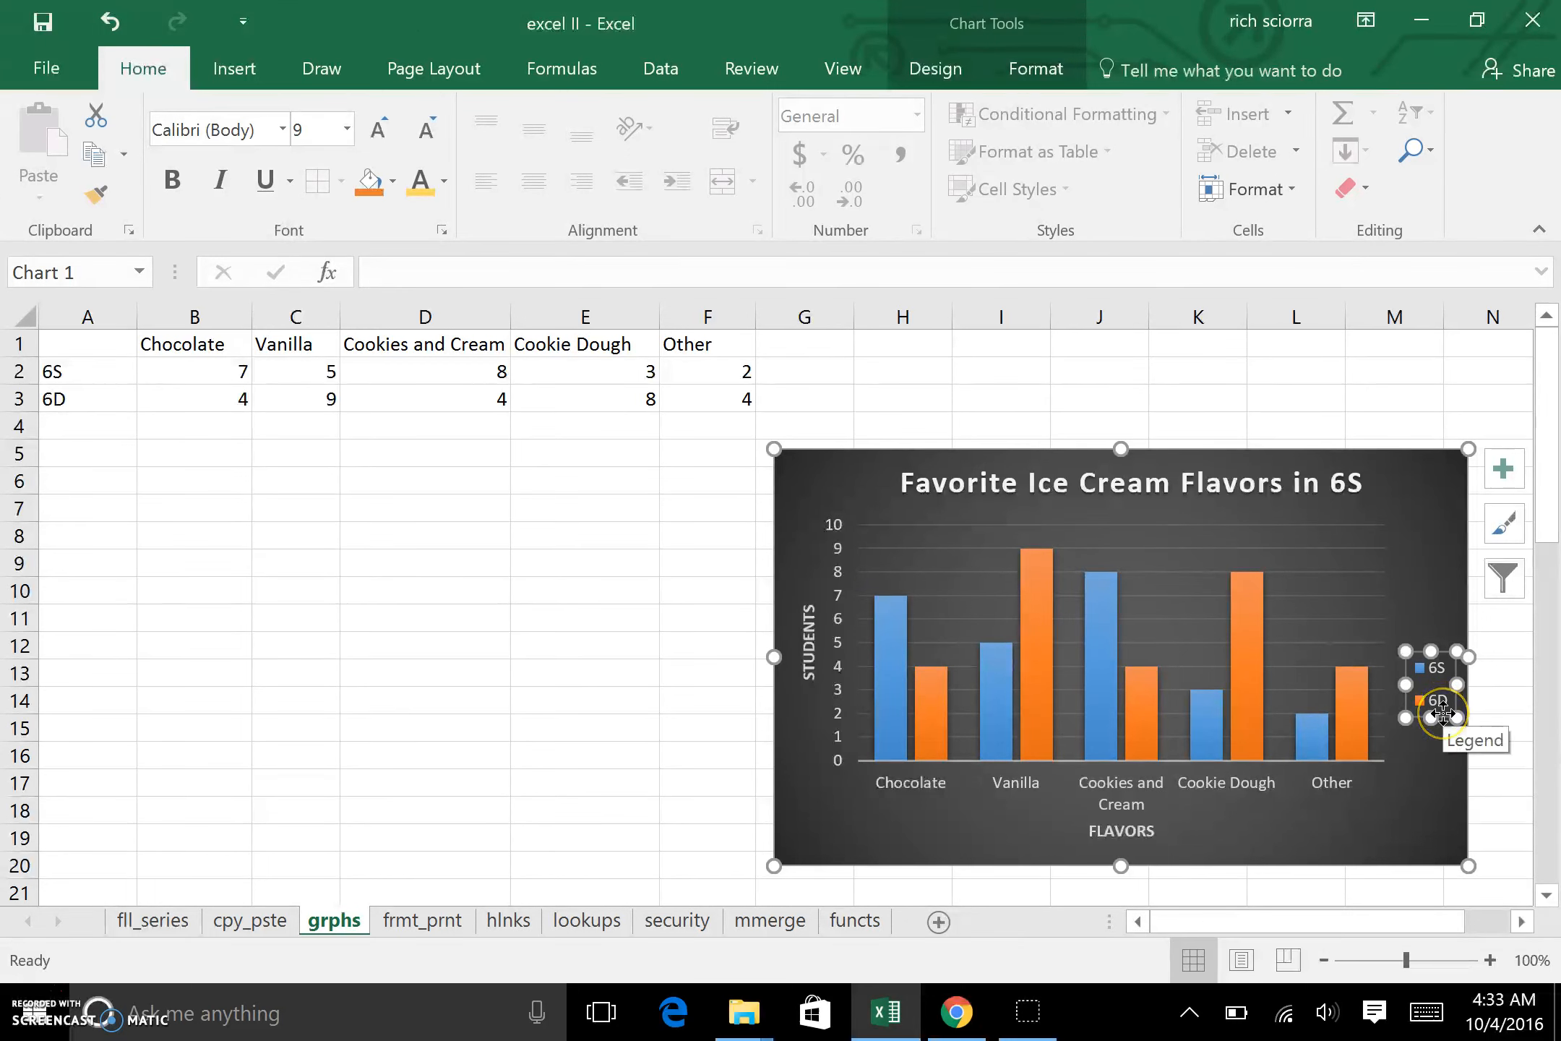
drag(1443, 714, 1431, 813)
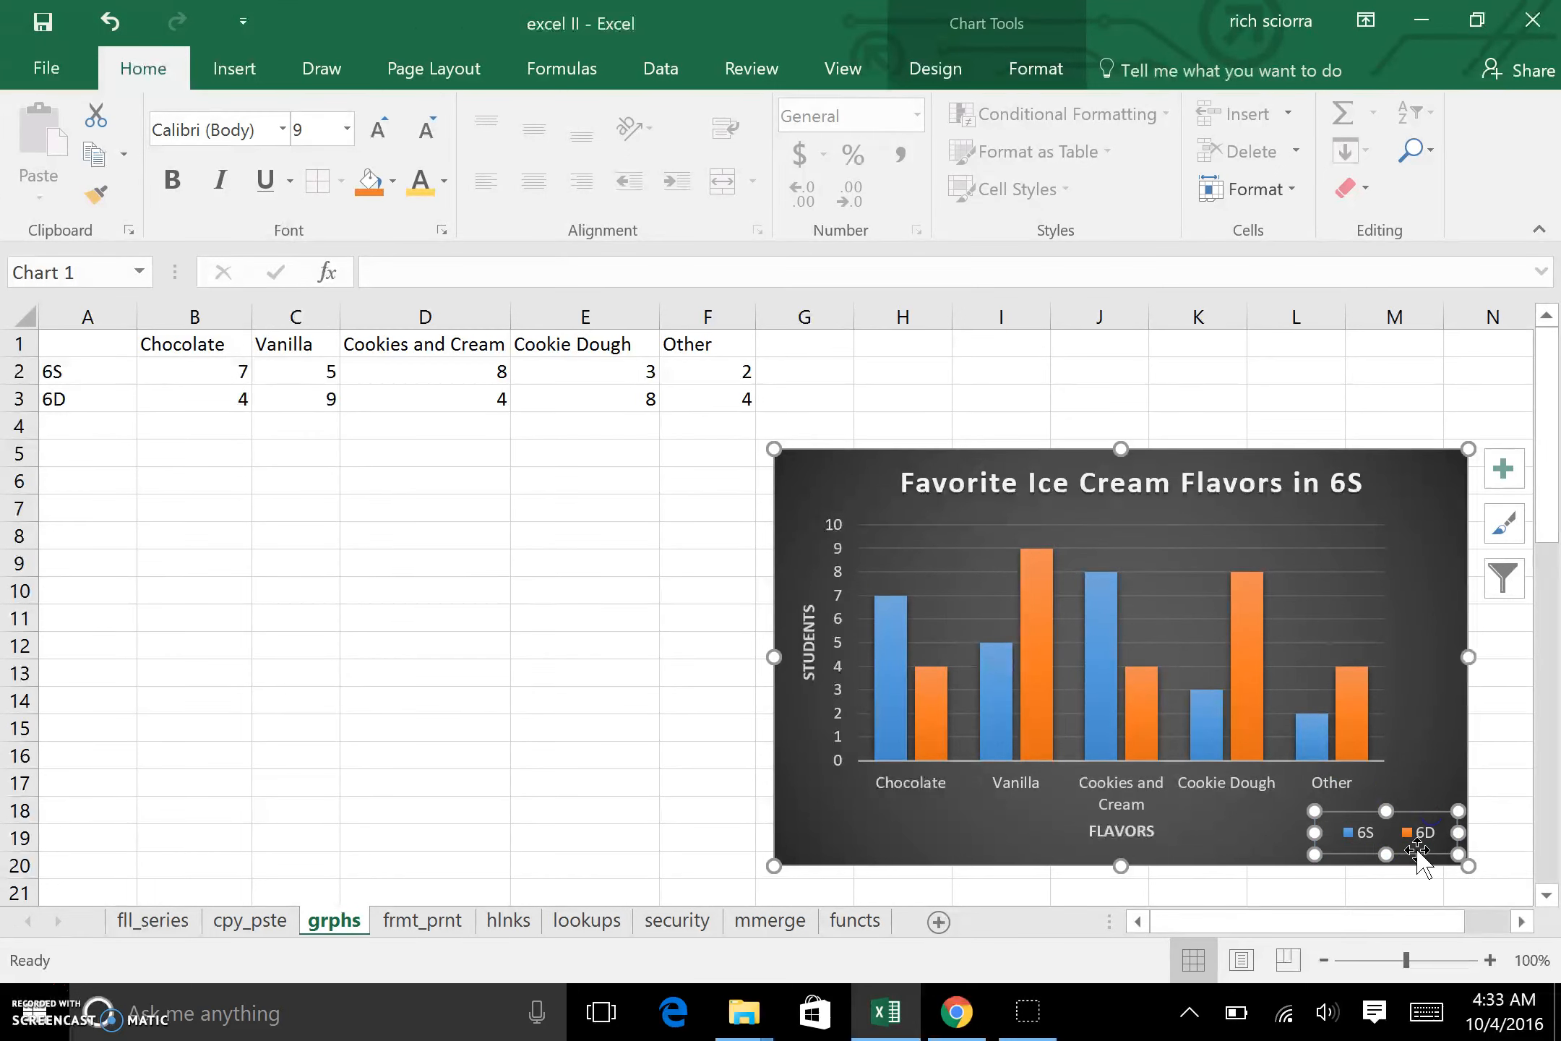
Step: Widen the chart's plot area toward the right edge and adjust the legend in the lower-right corner to be more compact
click(1330, 654)
drag(1386, 643, 1435, 641)
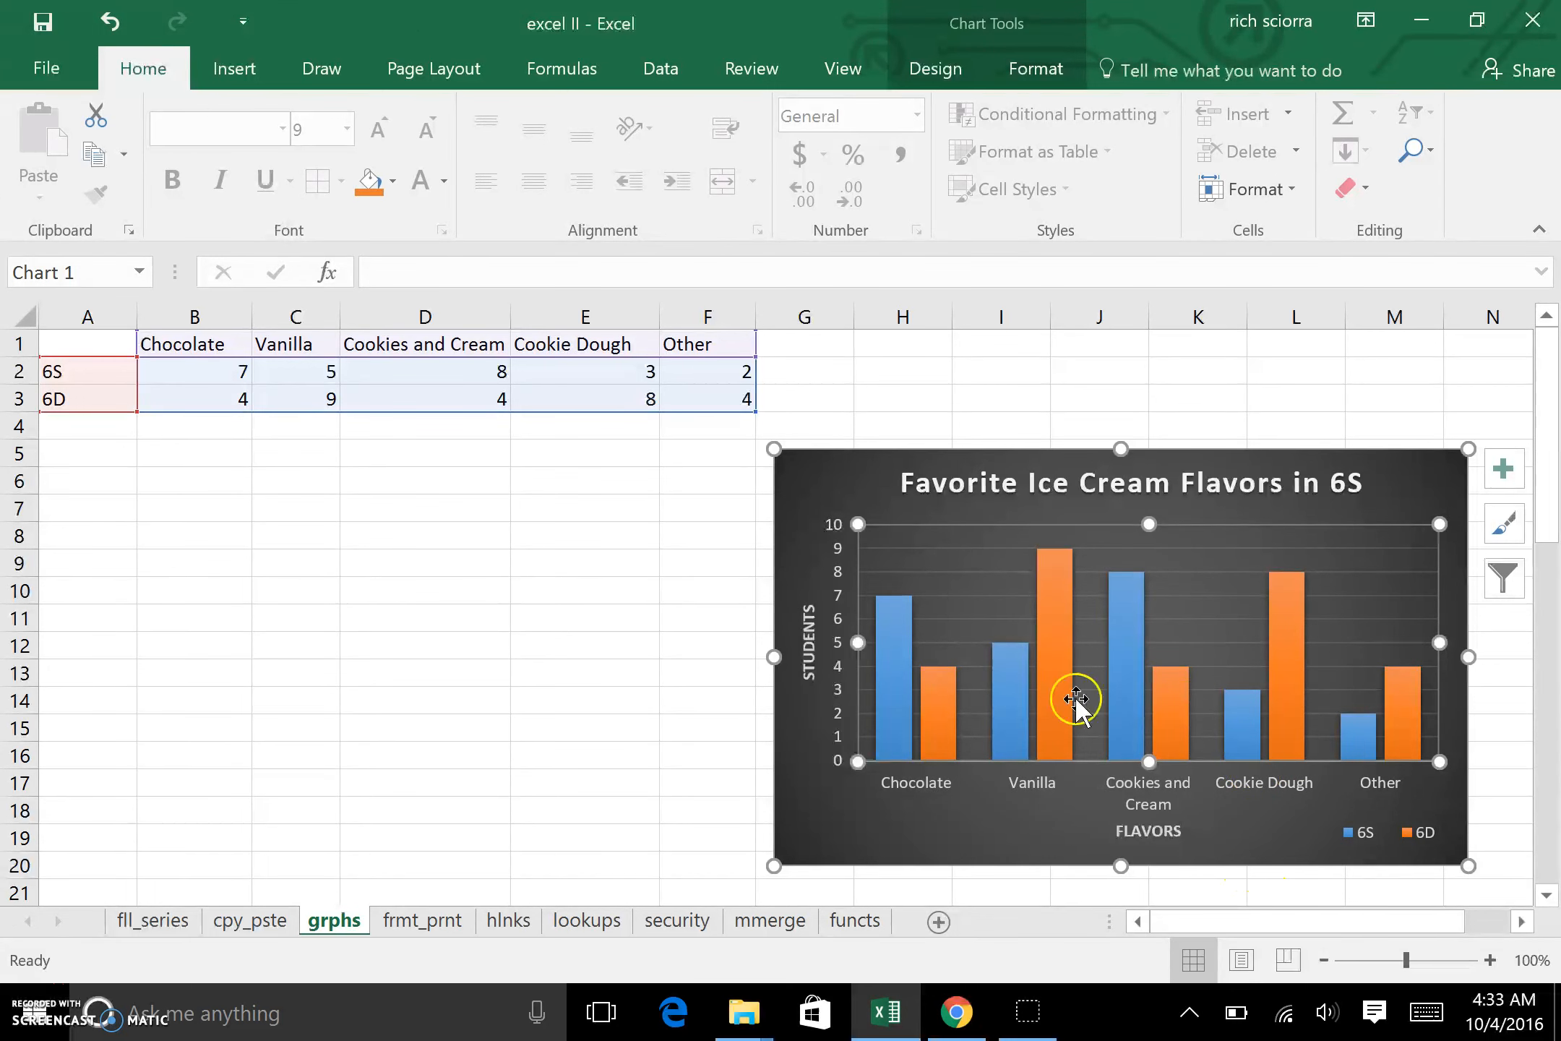
mouse_move(896, 721)
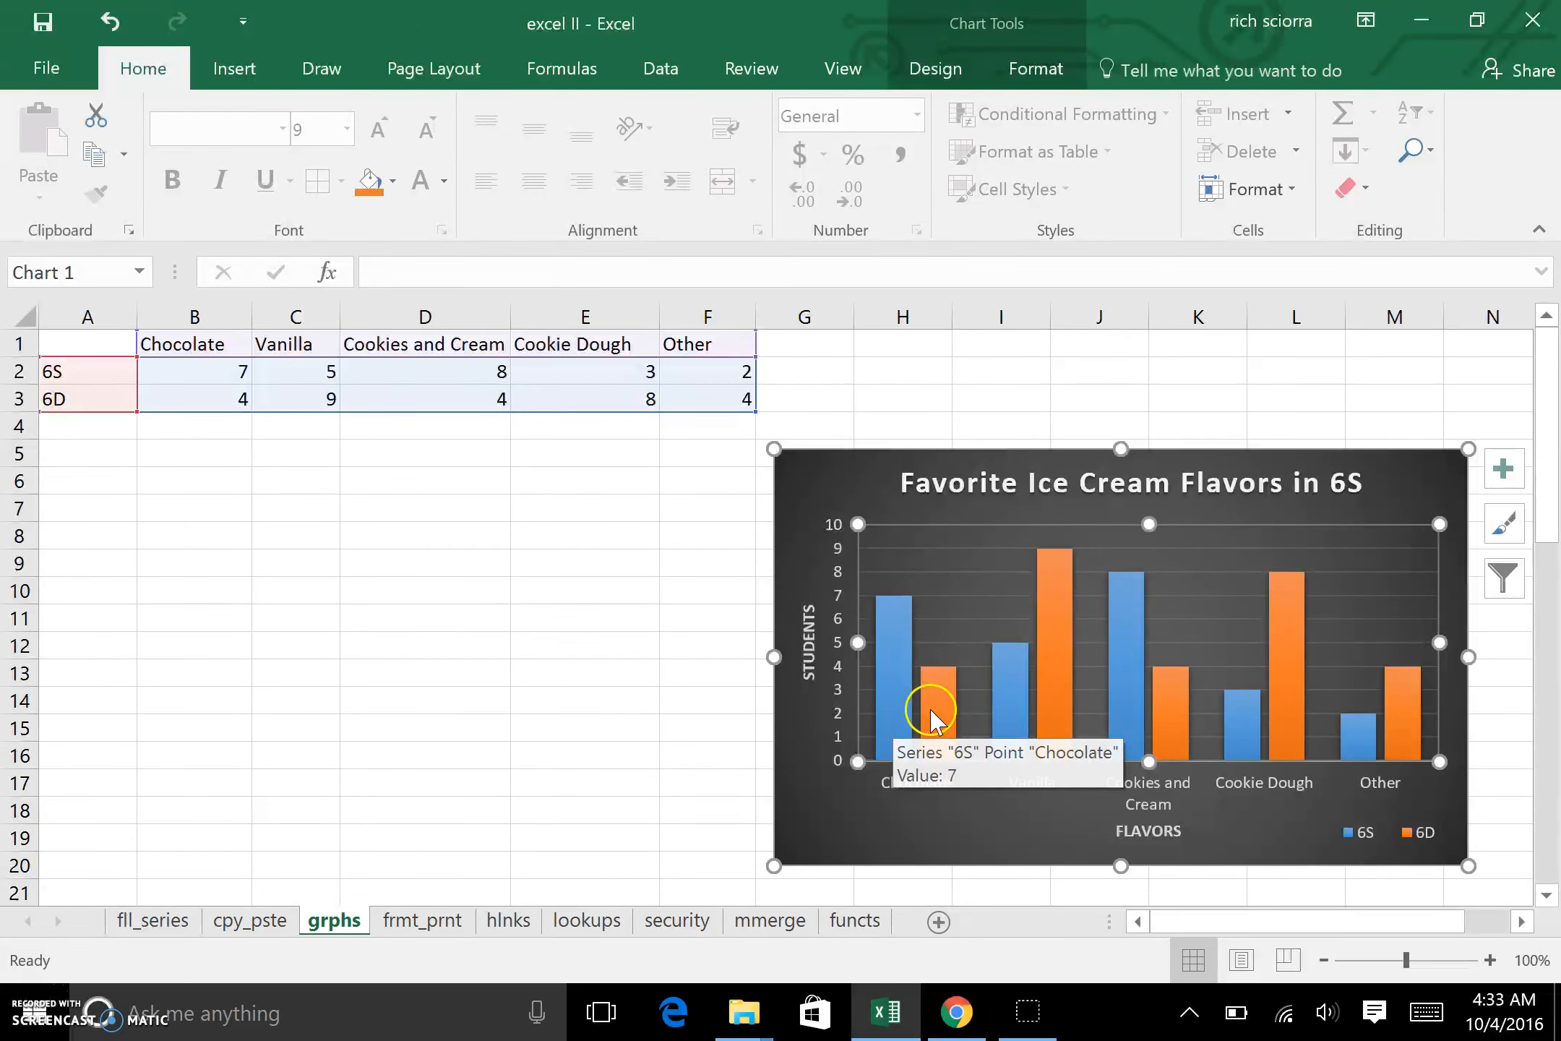
click(1352, 834)
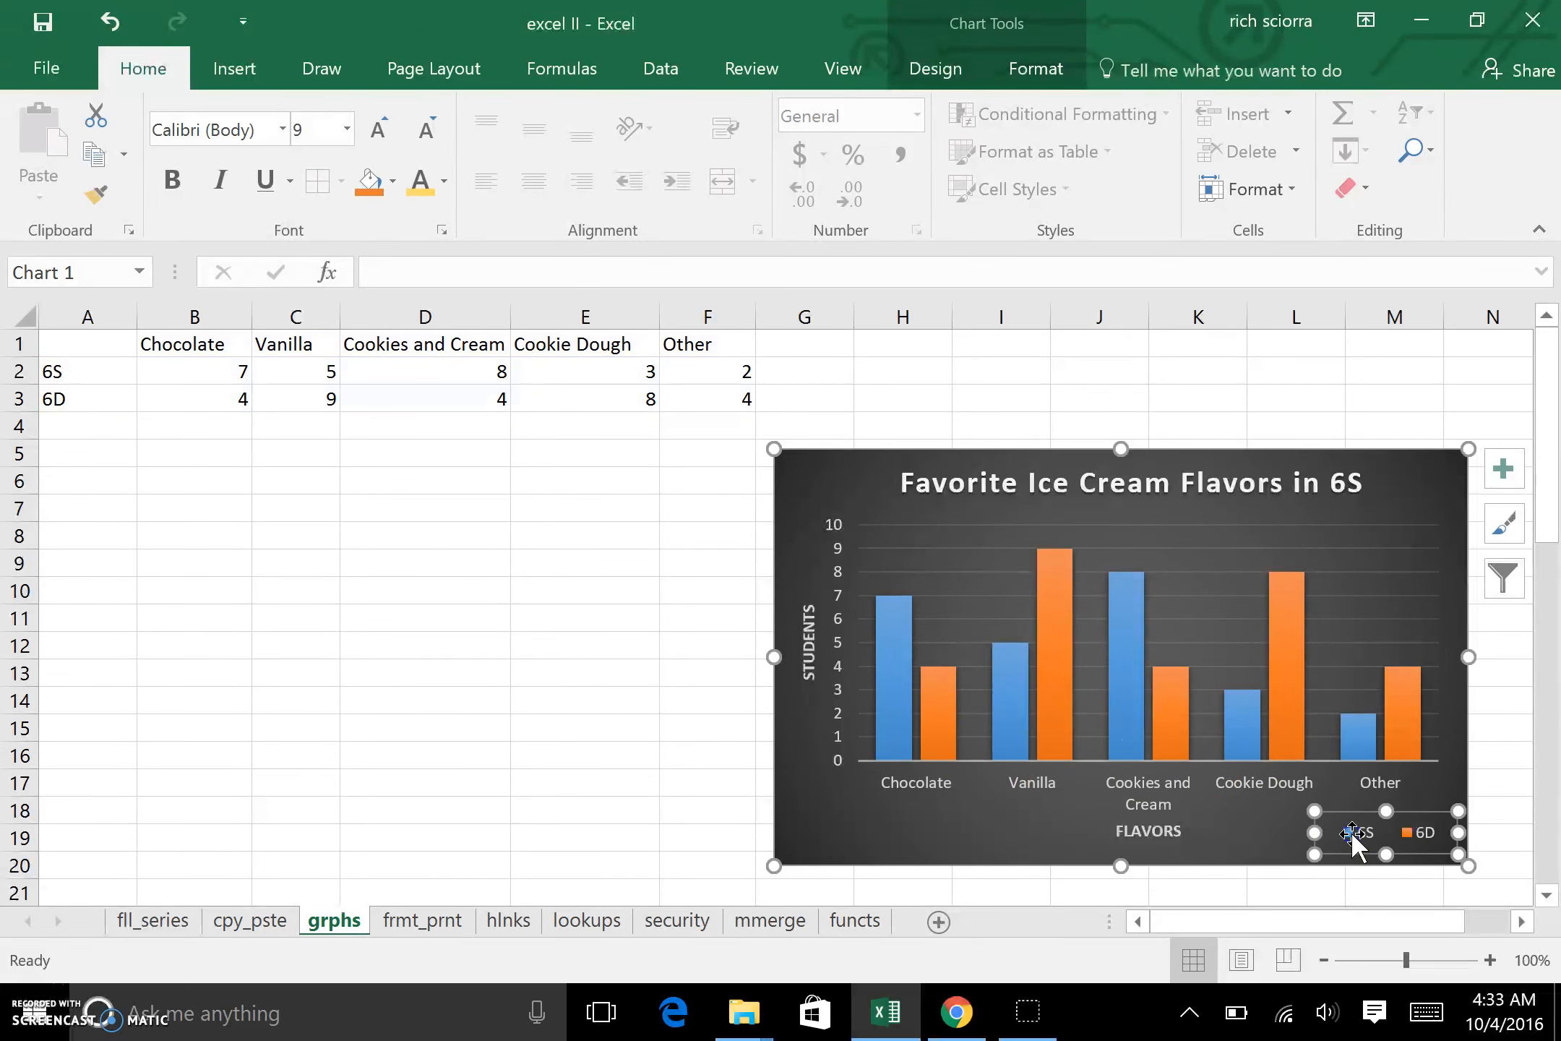
drag(1371, 836, 1337, 853)
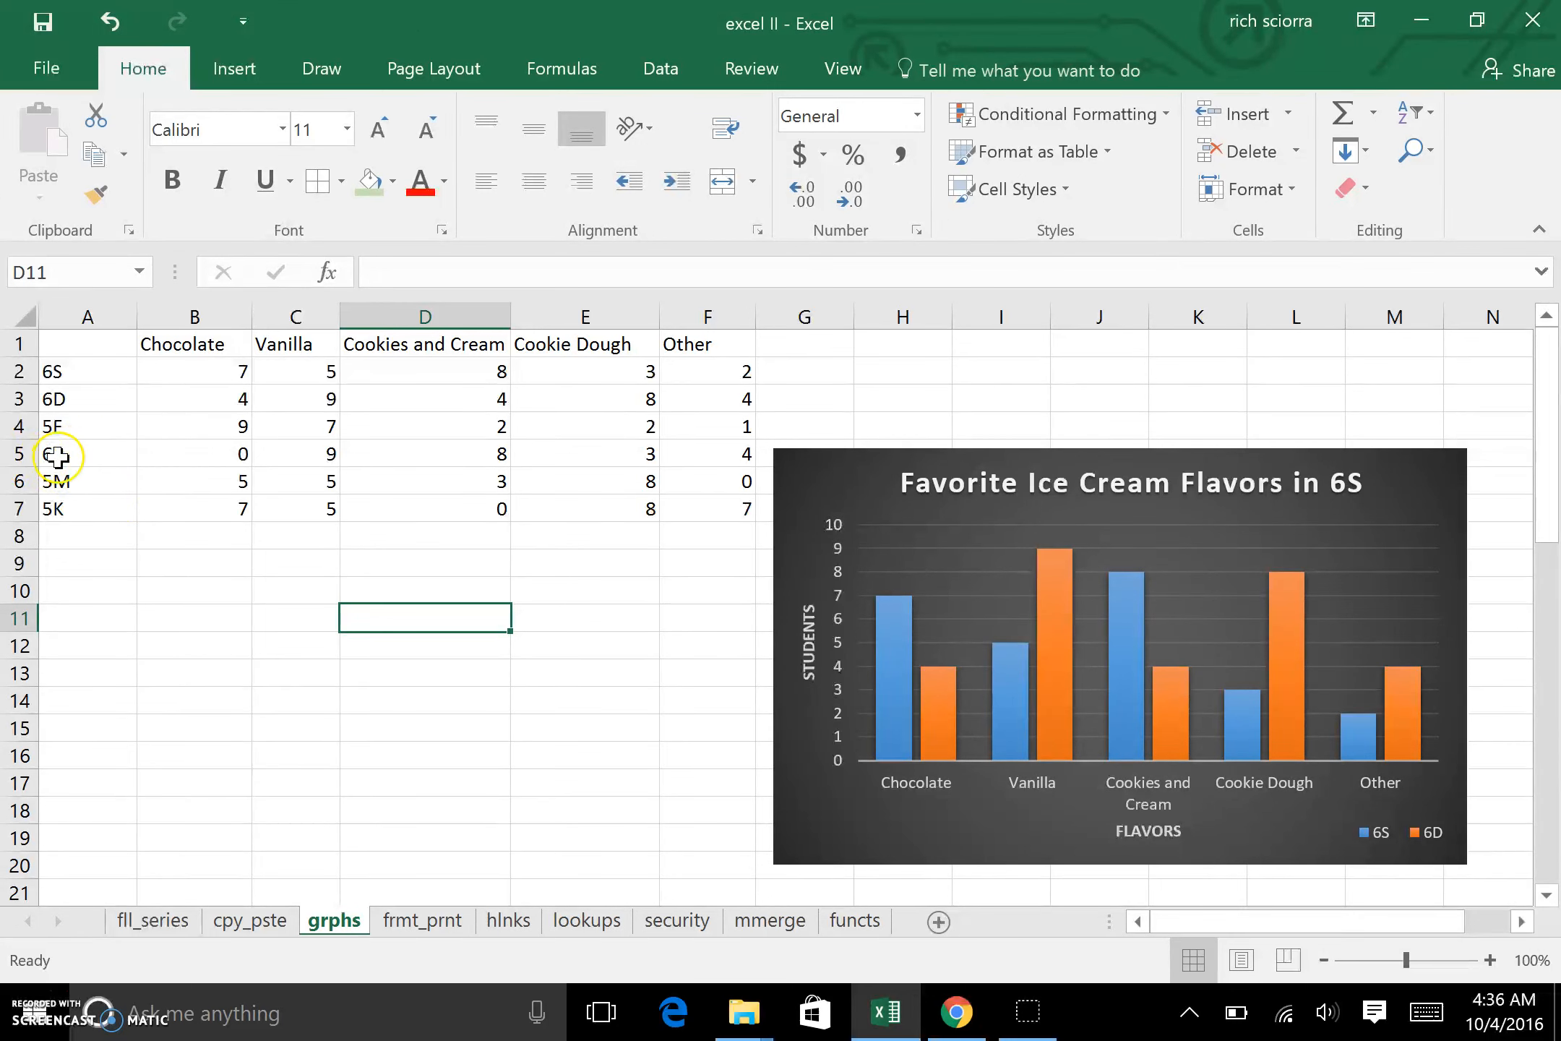
Step: Change the chart title to "Favorite Ice Cream Flavors in Sixth Grade"
click(101, 452)
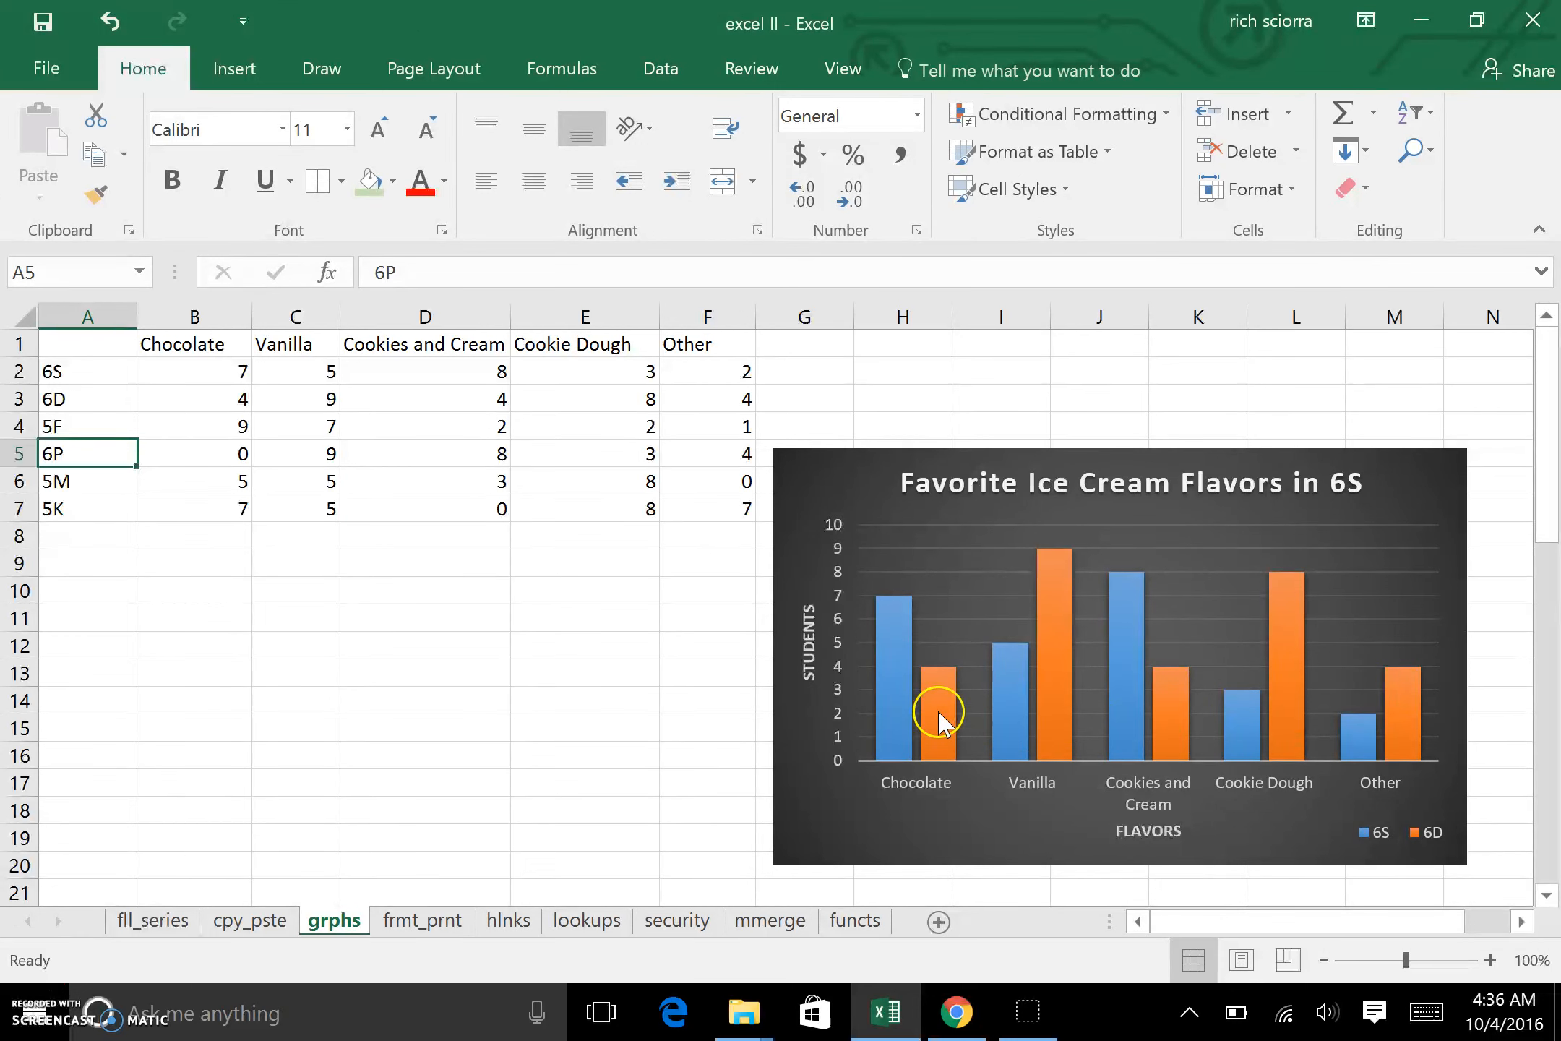
click(1194, 483)
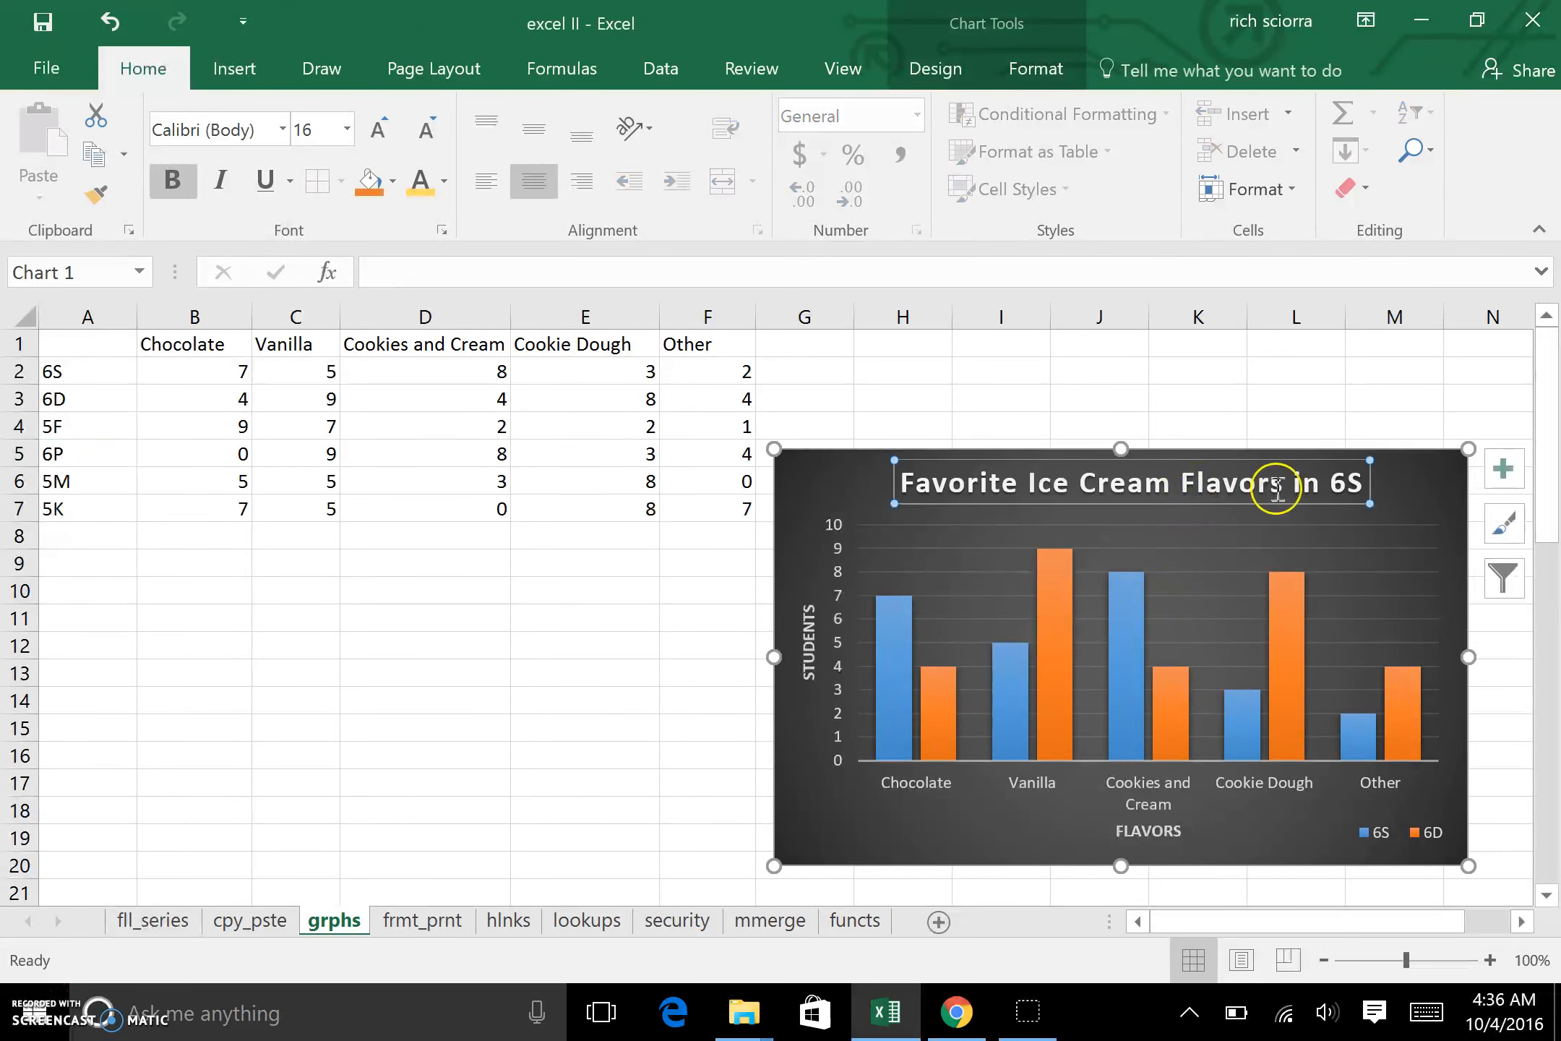
double_click(1339, 483)
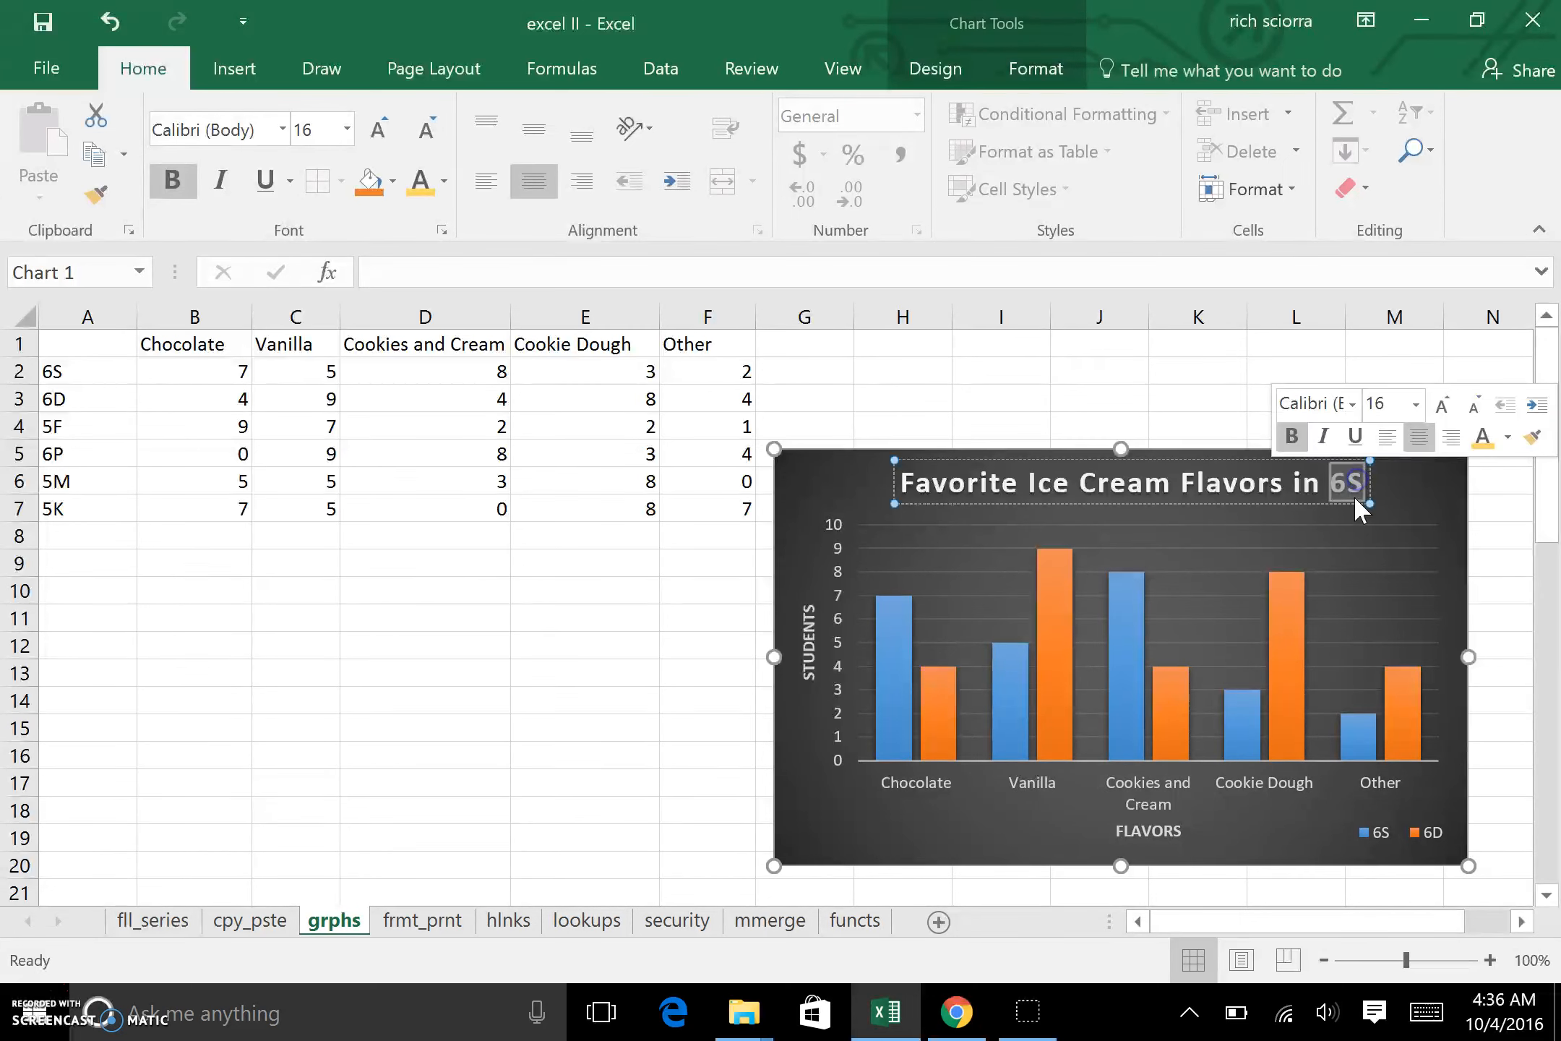
click(1353, 495)
text(SixthS)
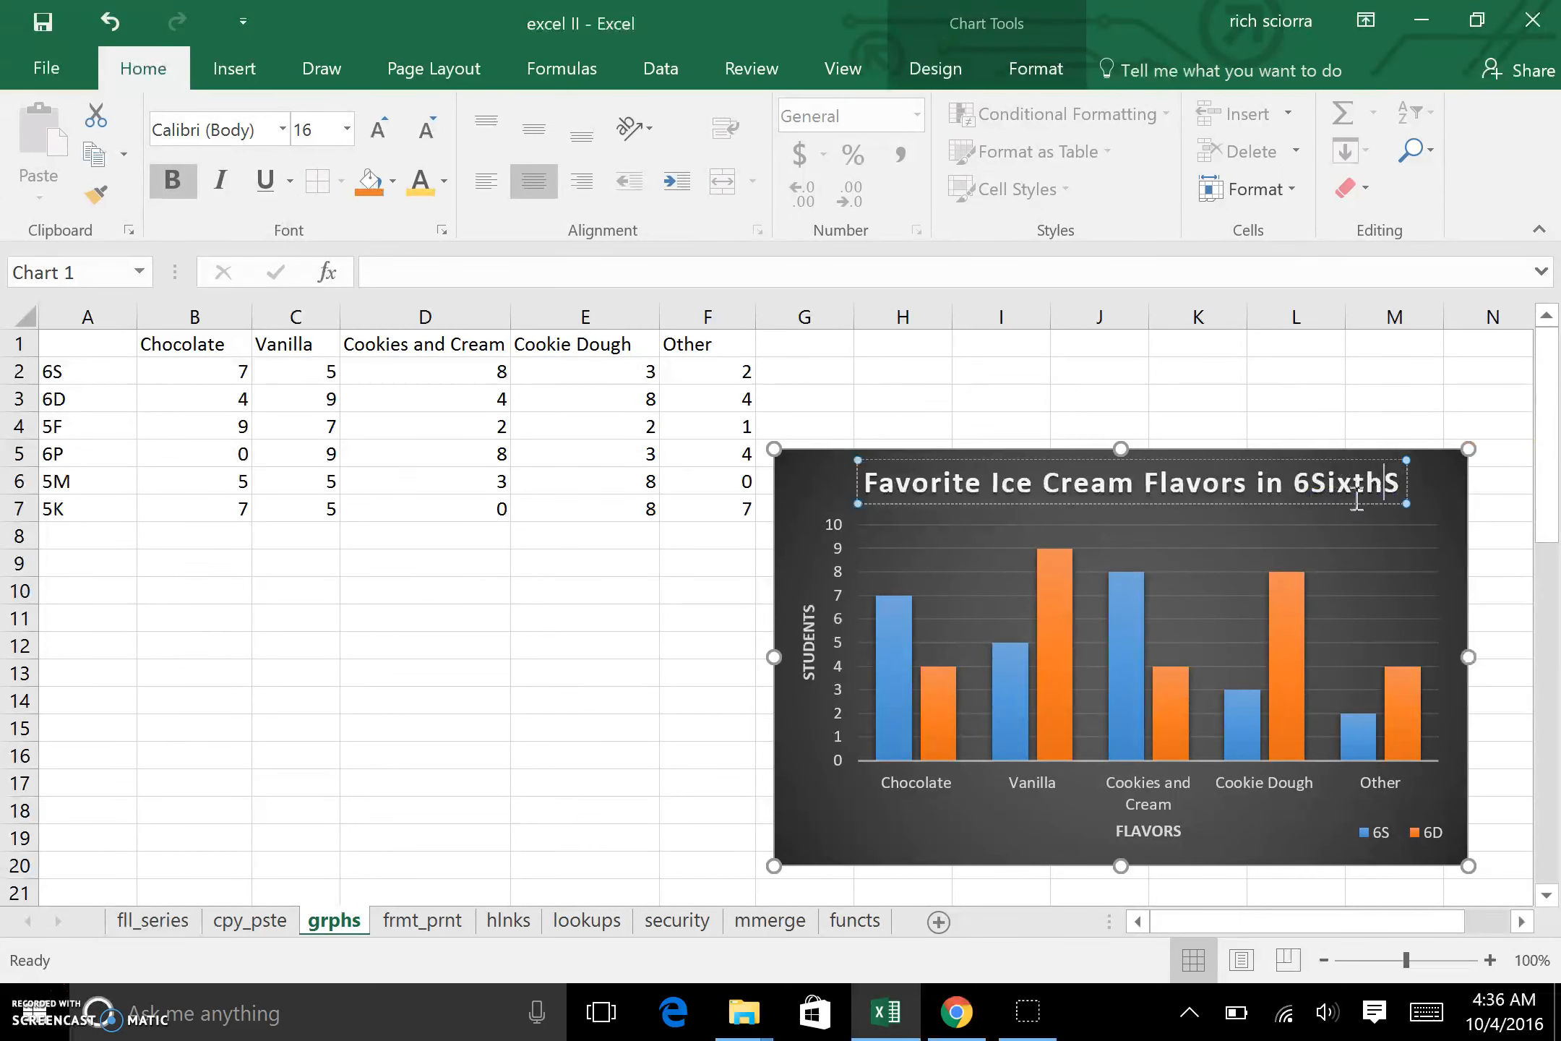
key(Return)
text(Grade)
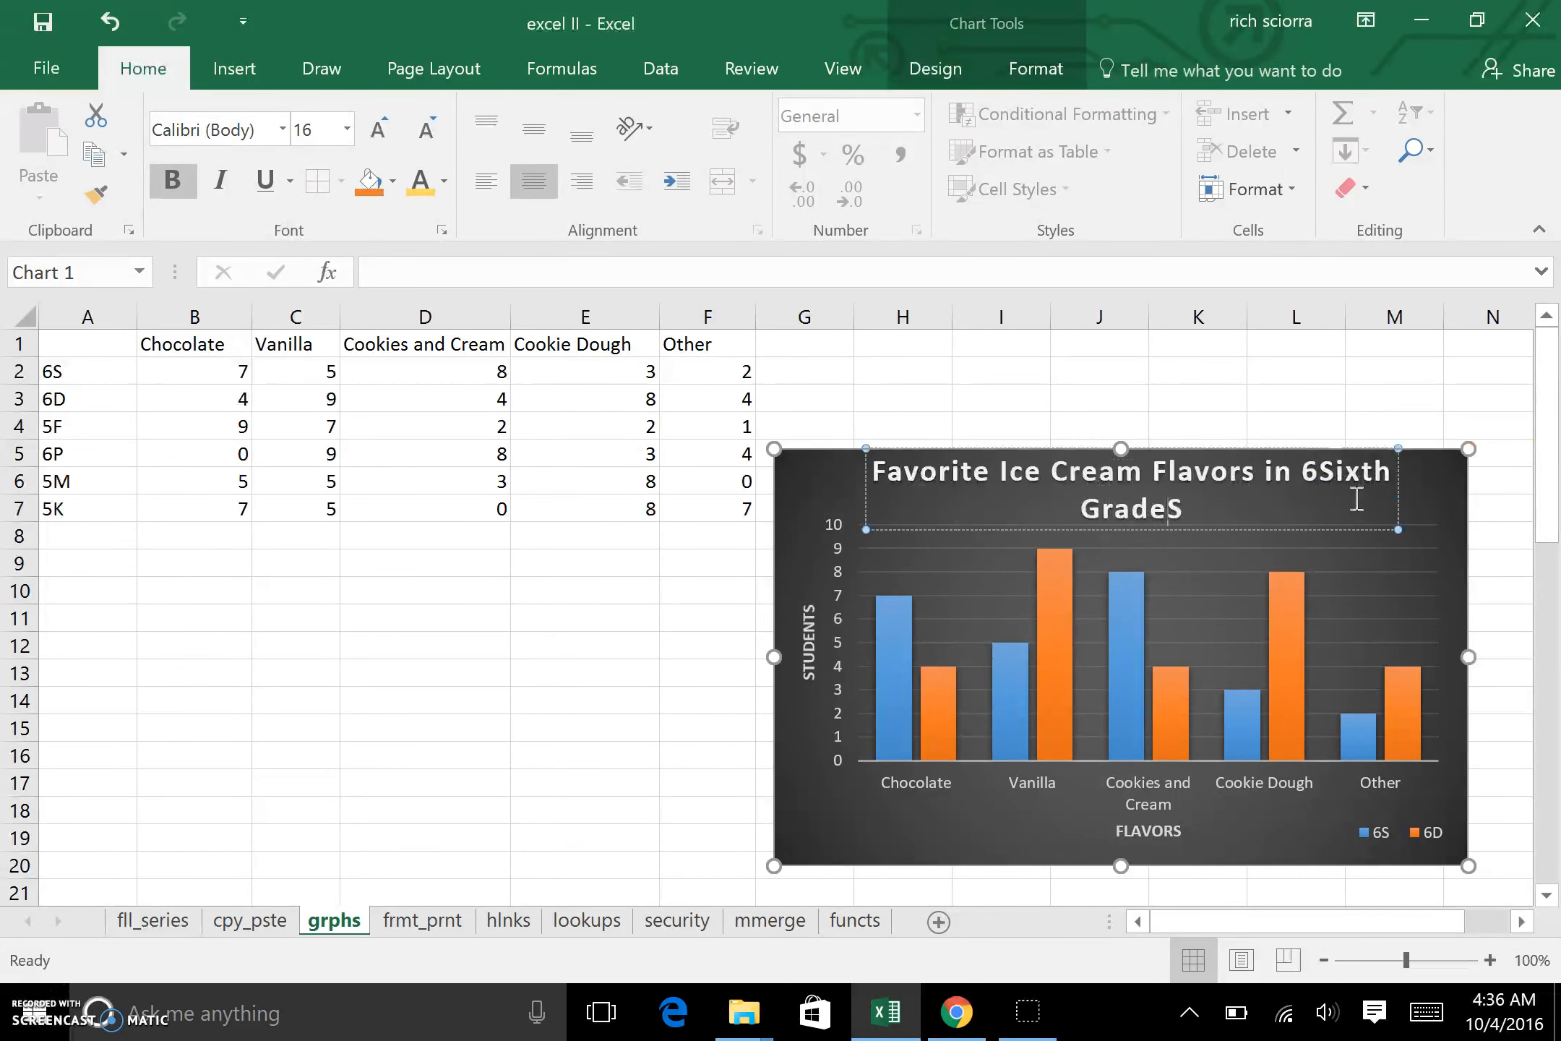
key(Delete)
click(1320, 473)
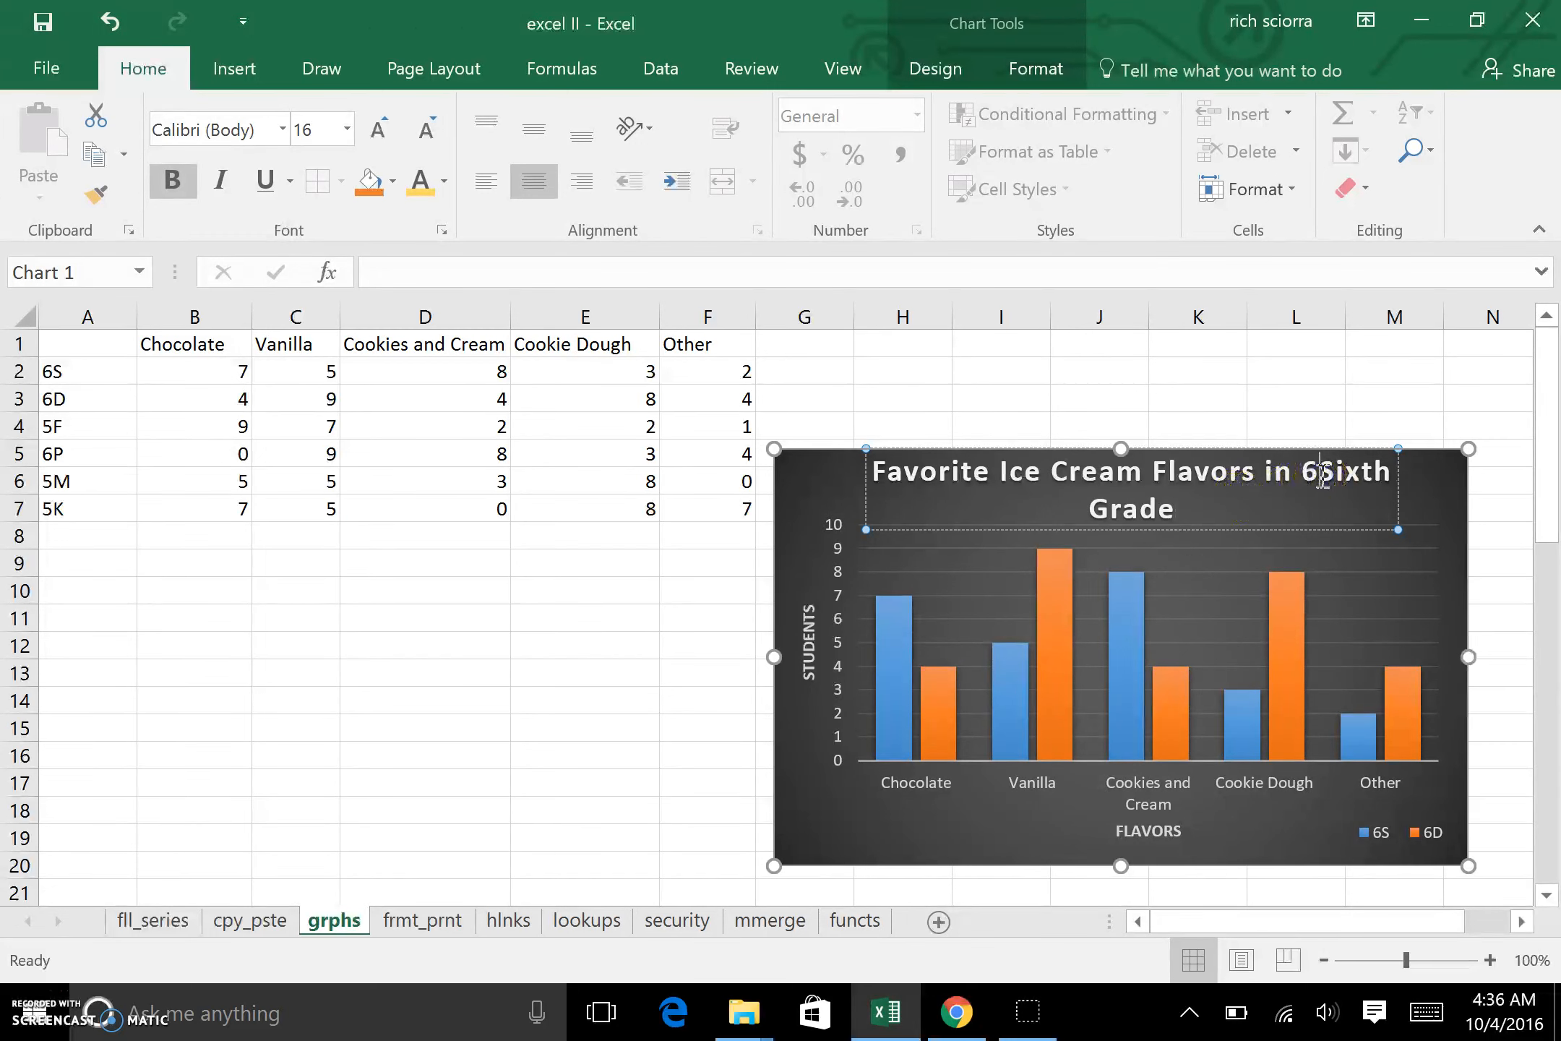
key(BackSpace)
click(1268, 599)
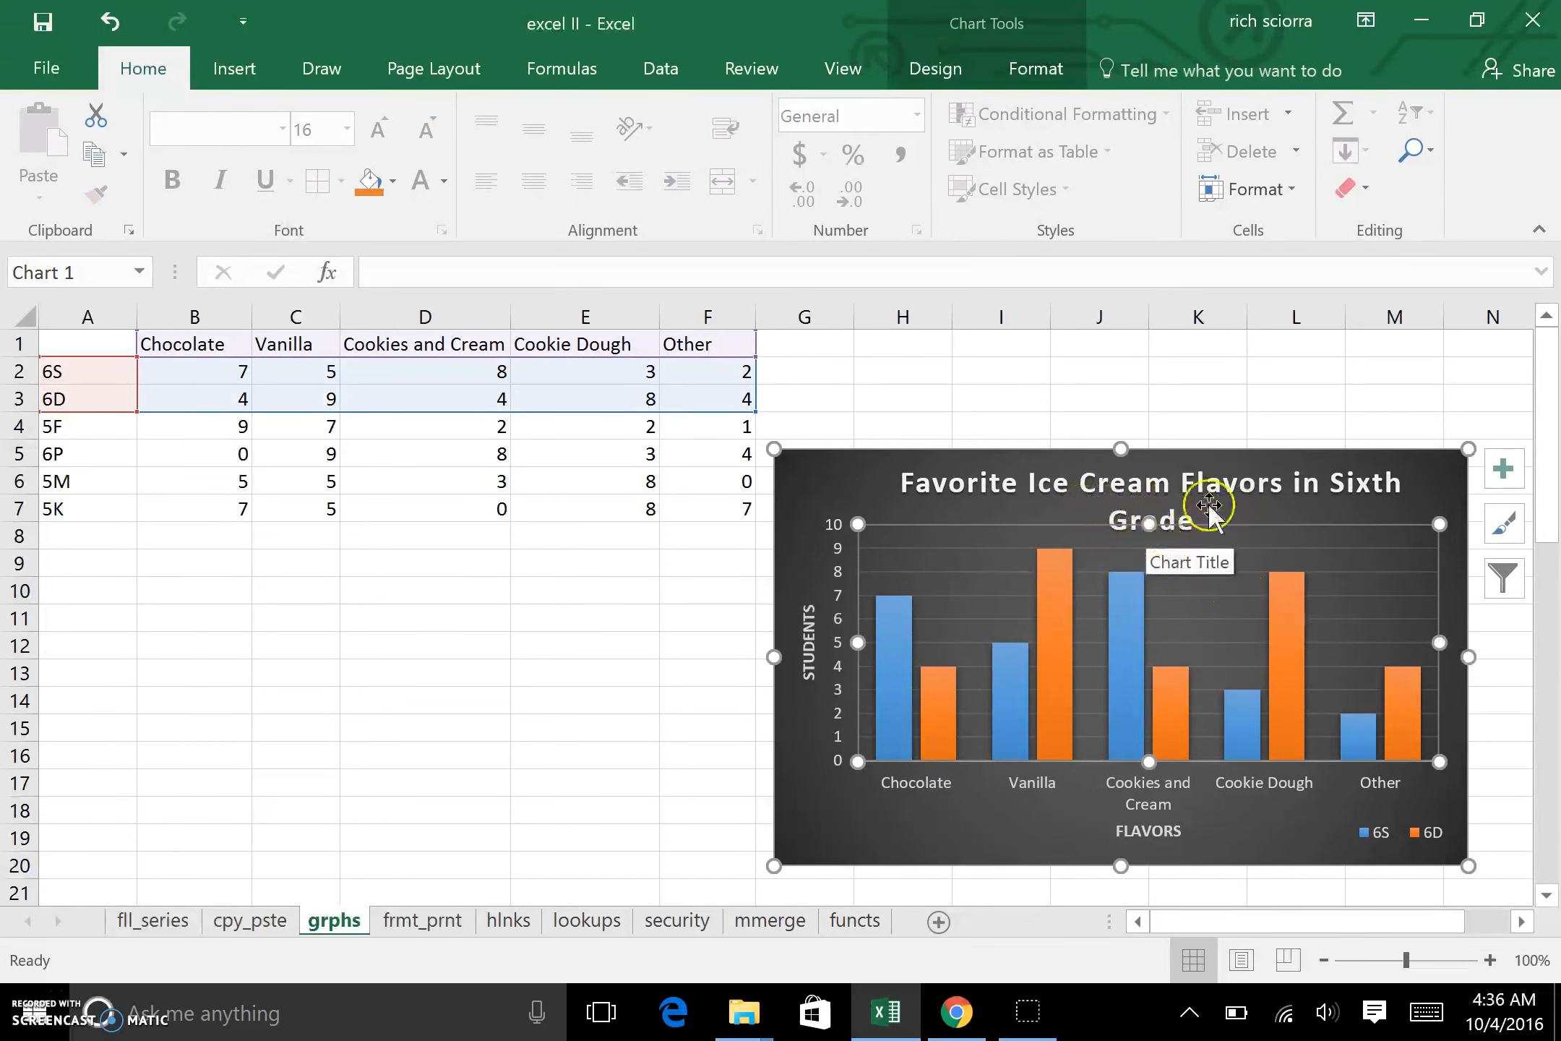
Step: Set the chart title's font size to 14 and shift the title slightly left so it is centered in the chart
click(1159, 499)
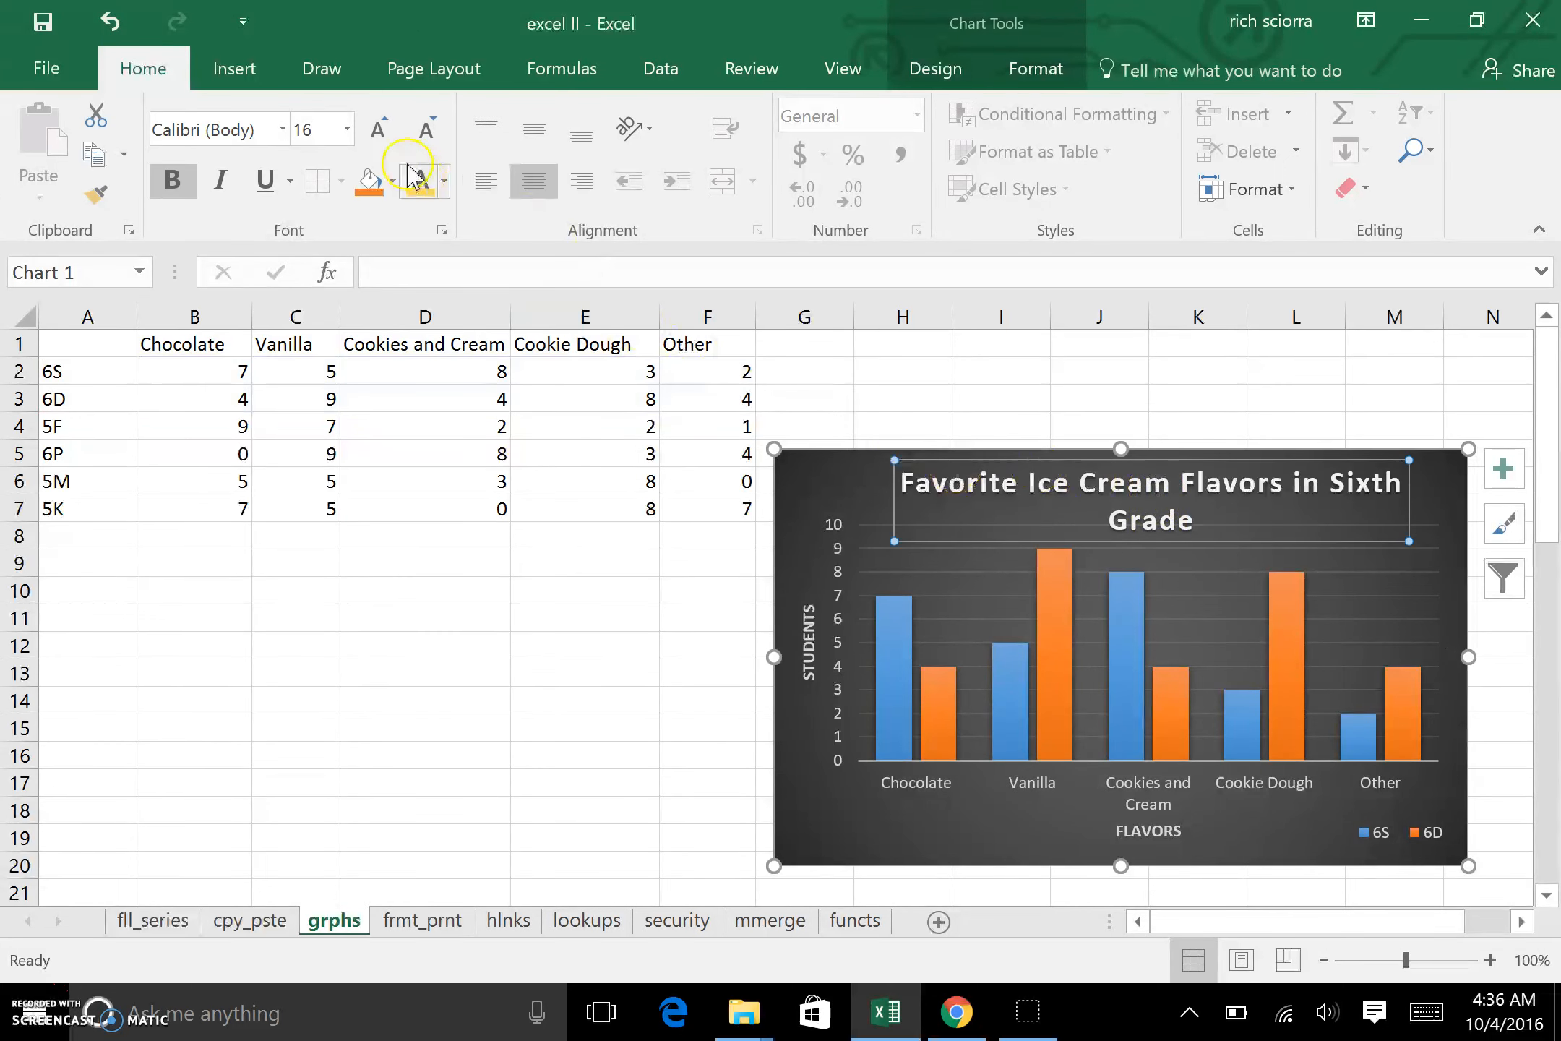
click(345, 132)
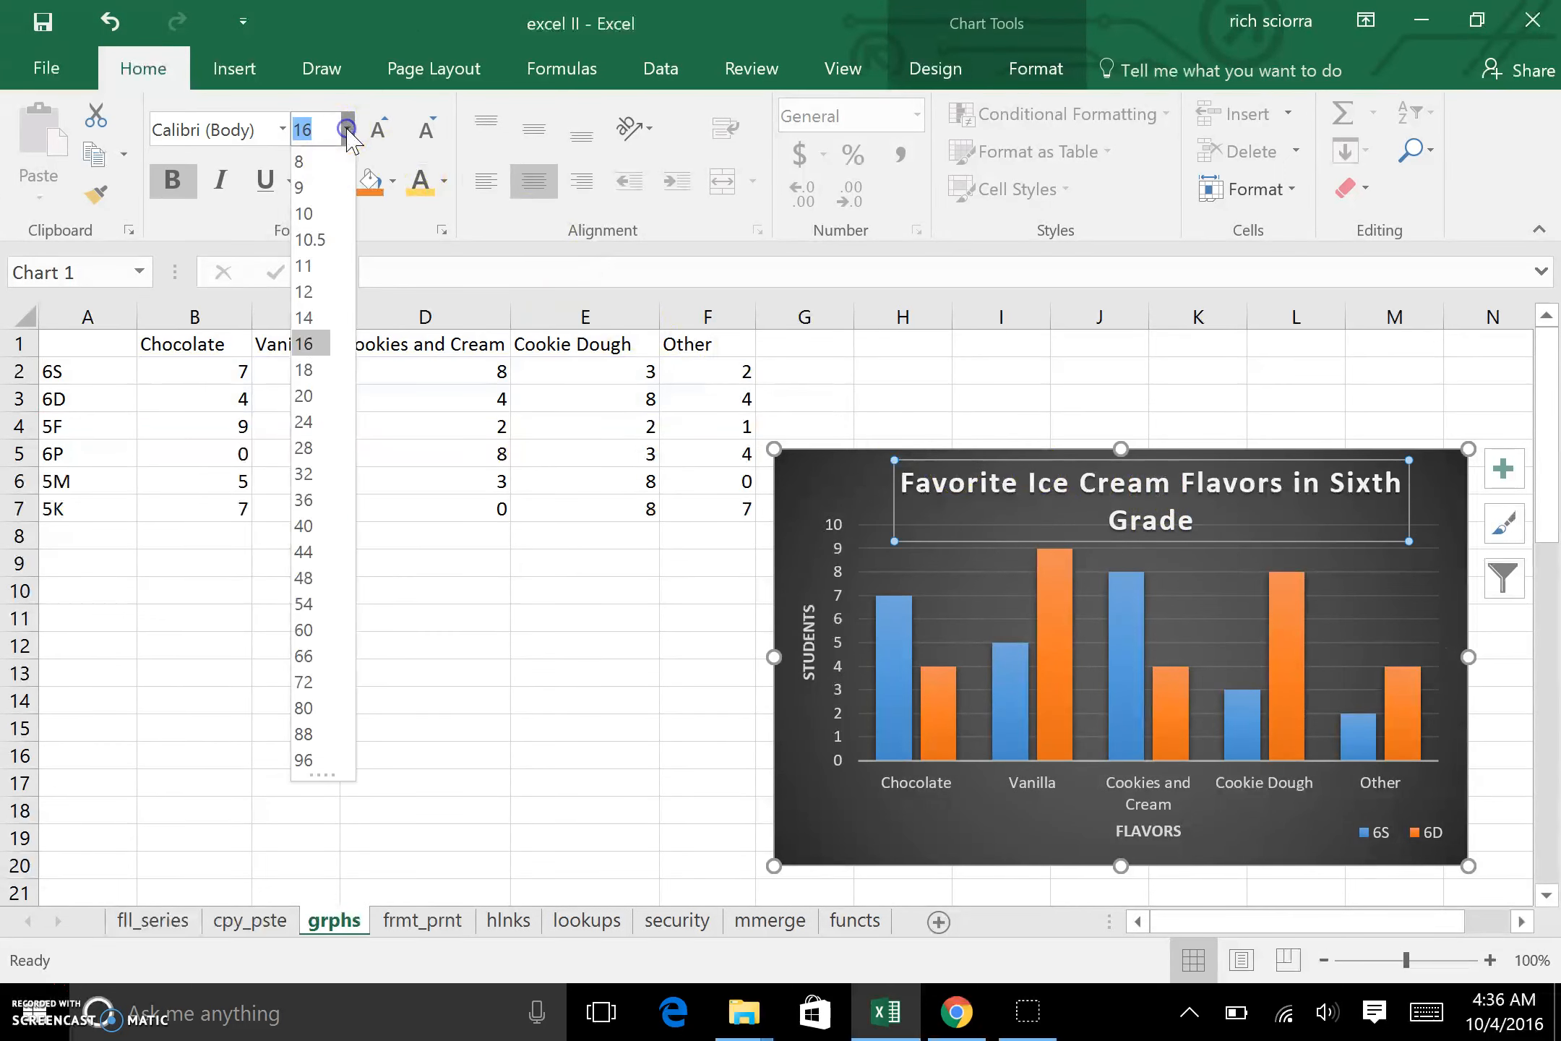
click(314, 318)
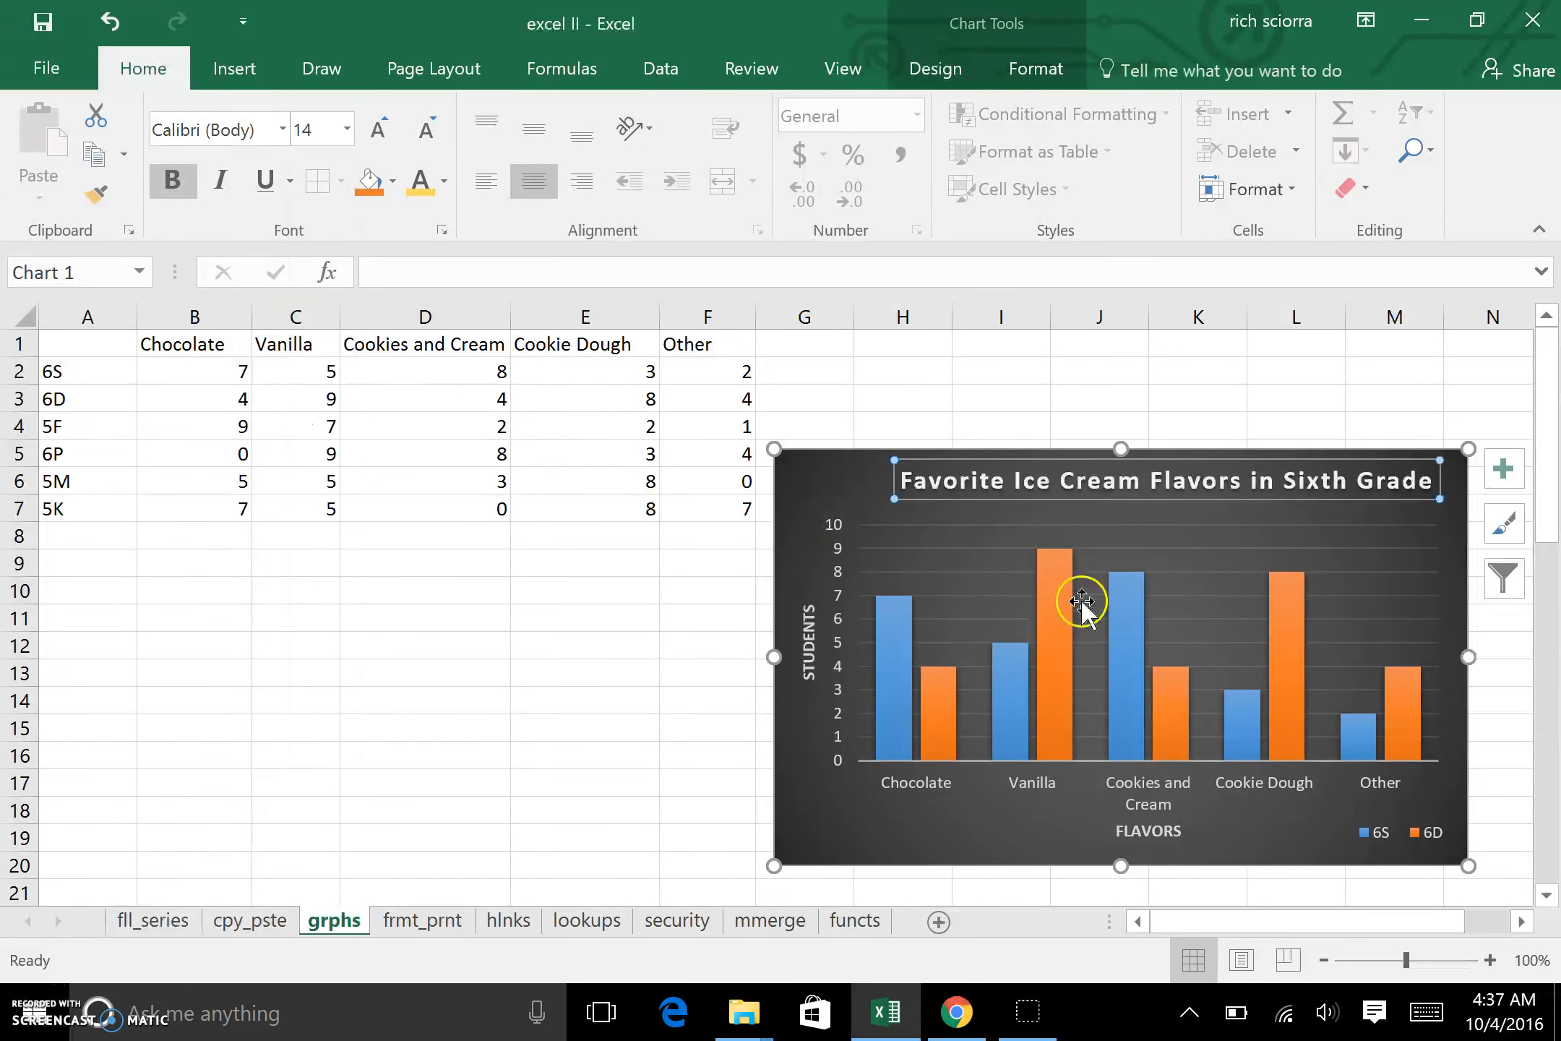
click(1147, 501)
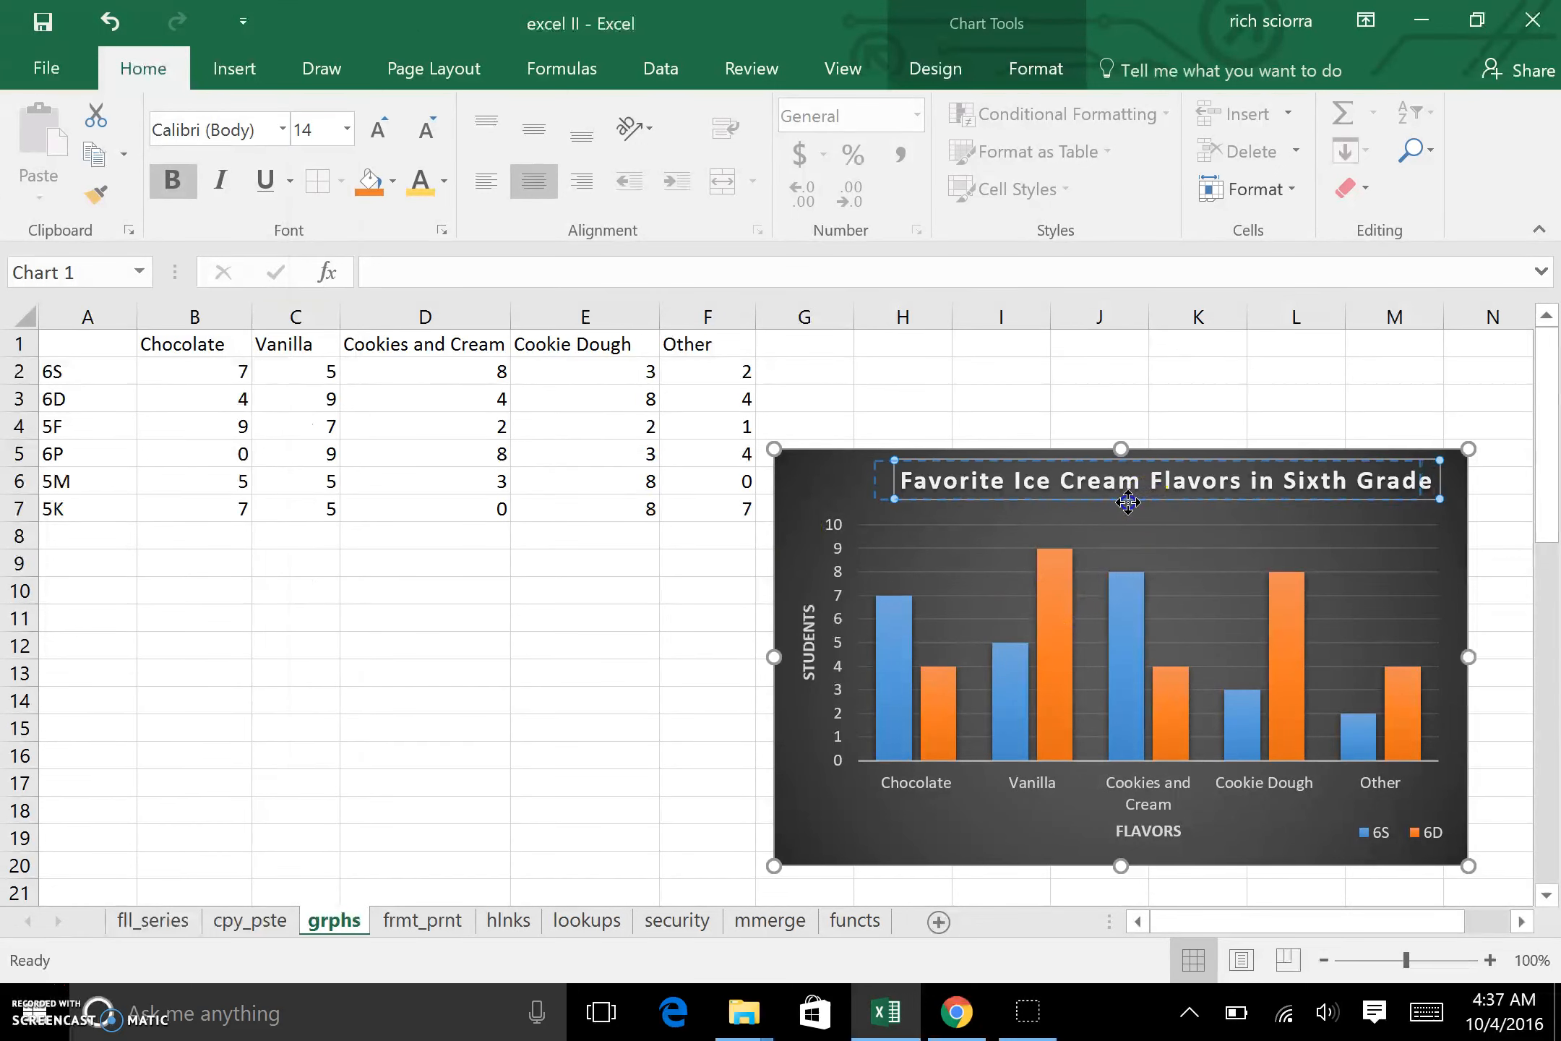
click(1134, 423)
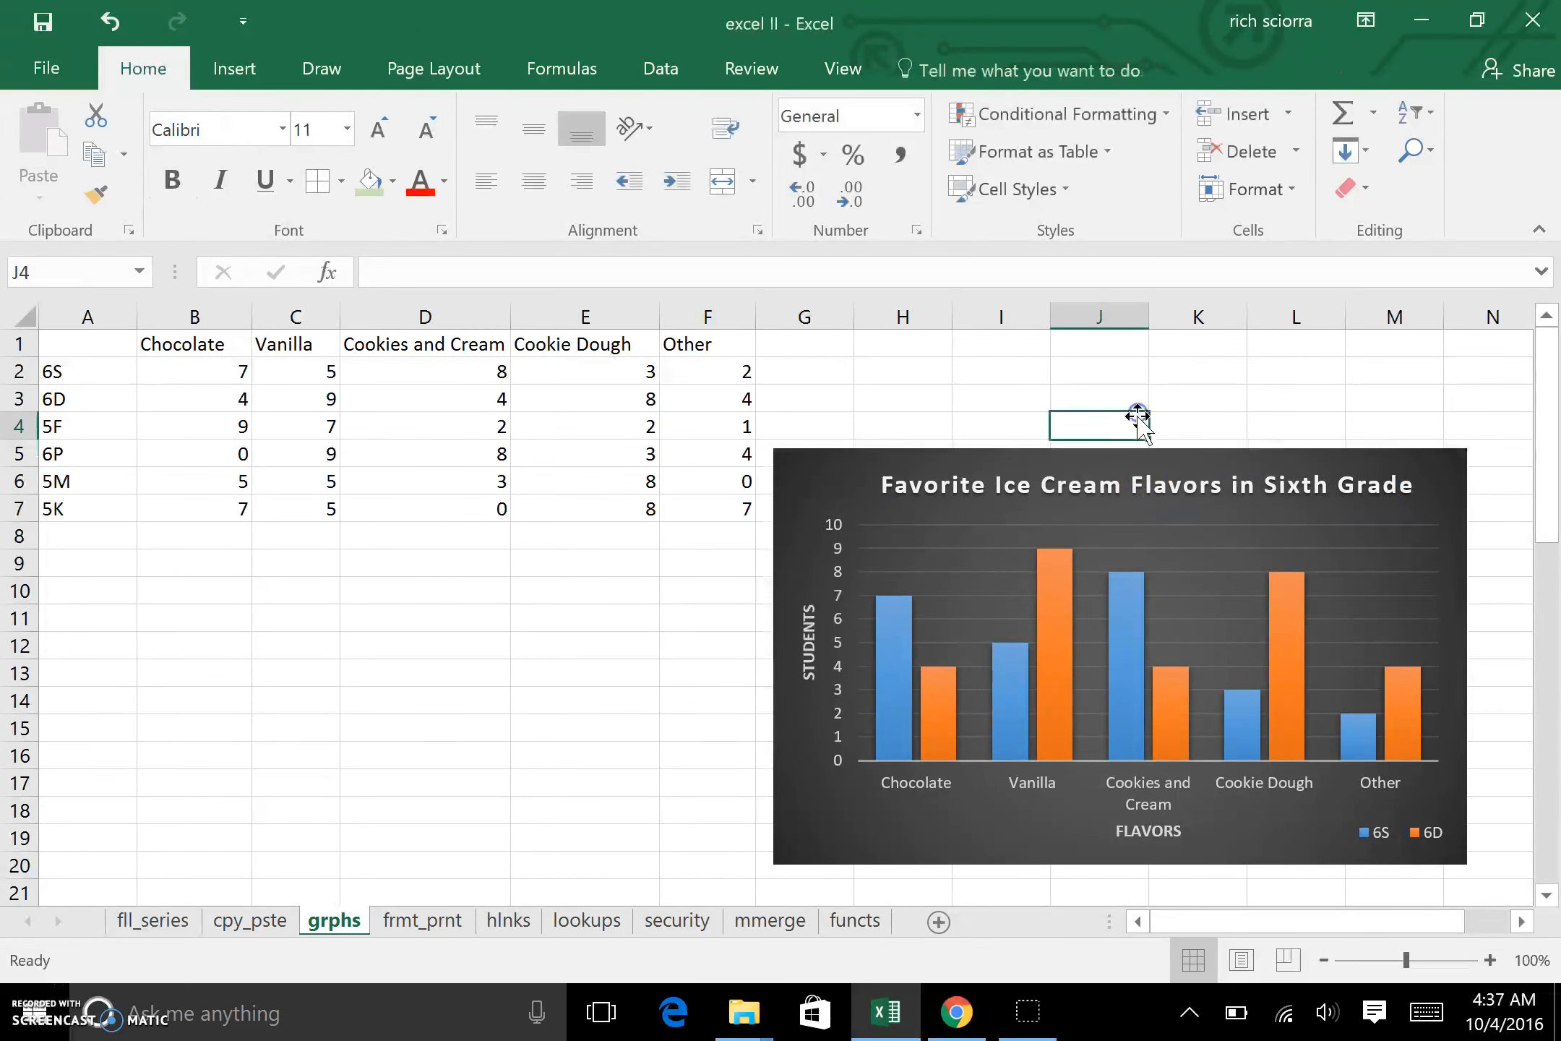
Step: Highlight the sixth-grade data rows 6S, 6D and 6P in turn to review which classes belong in the chart
mouse_move(1140, 603)
drag(102, 372, 724, 372)
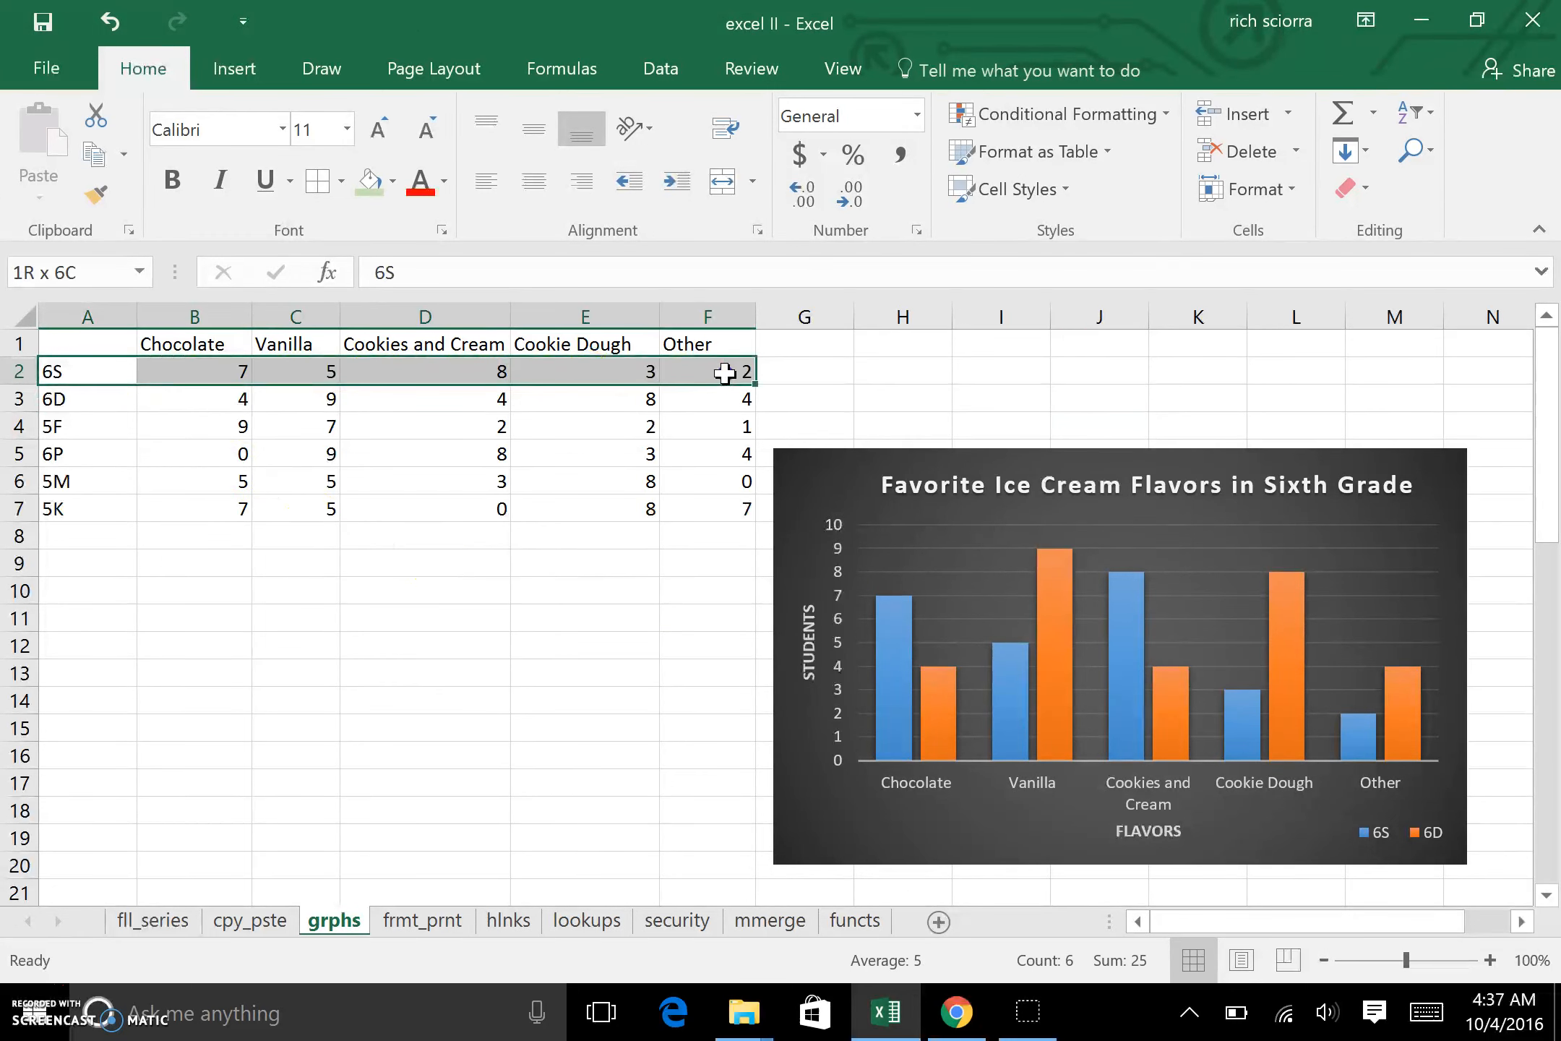
drag(101, 397, 735, 397)
drag(88, 449, 733, 456)
click(693, 752)
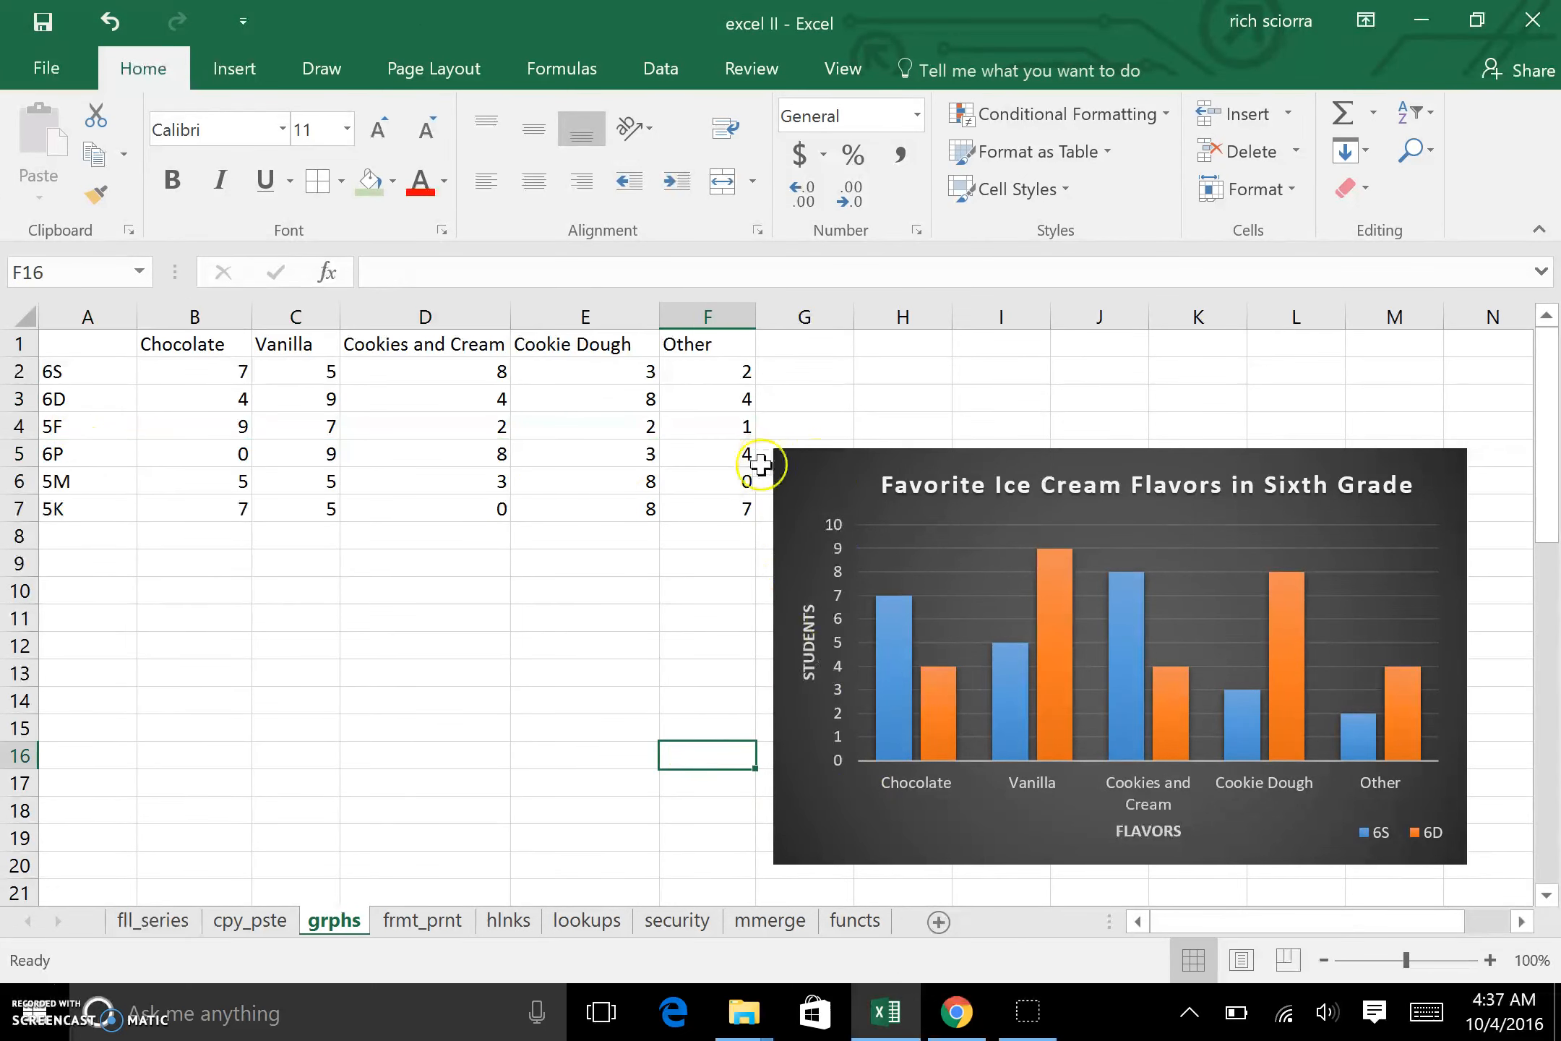
Step: Change the chart's source data to A1:F3 plus A5:F5 on the grphs sheet so it also plots class 6P
right_click(827, 829)
right_click(822, 805)
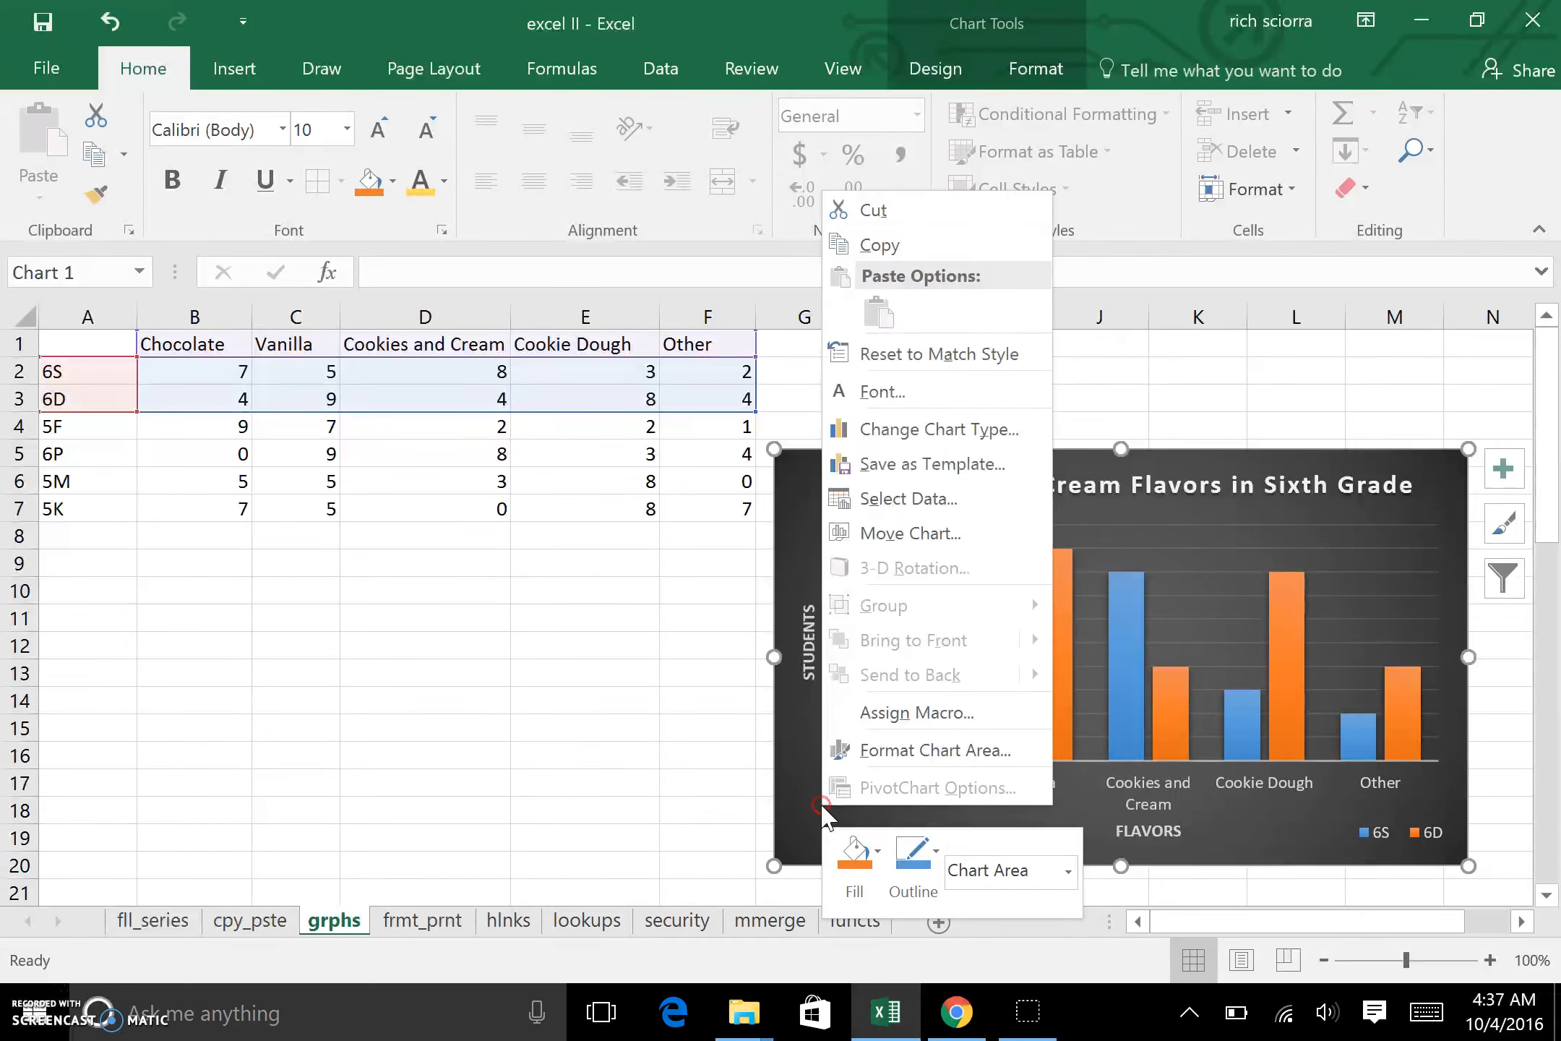
click(871, 497)
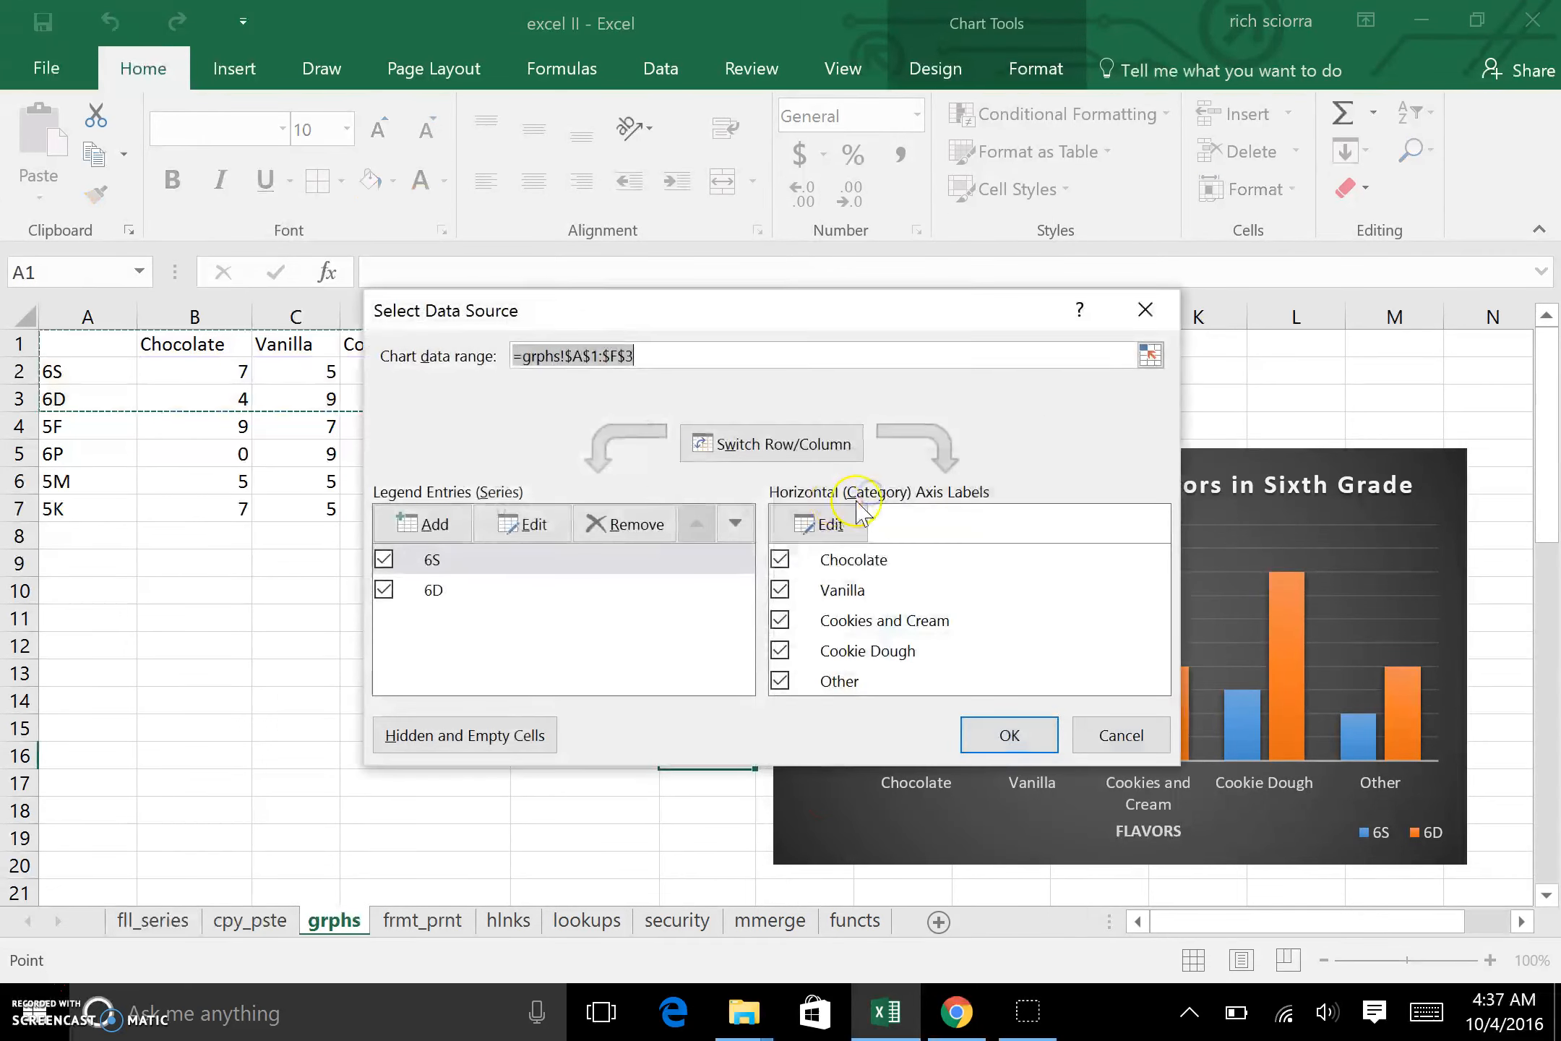
click(1151, 354)
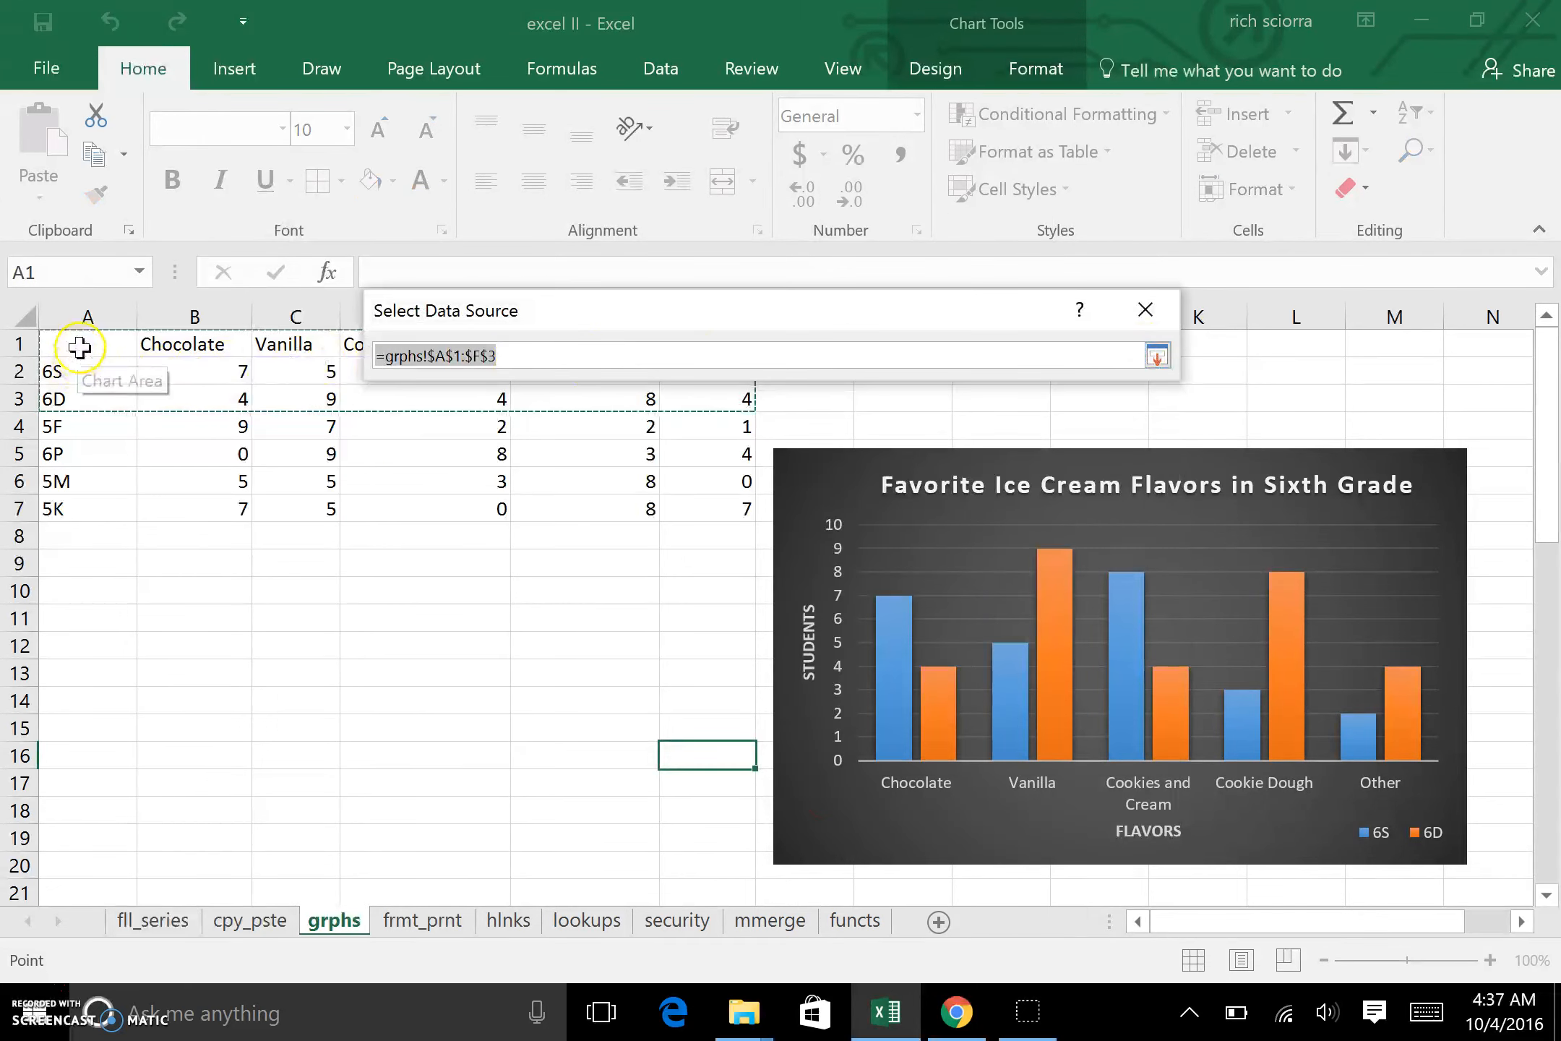
drag(80, 348, 144, 341)
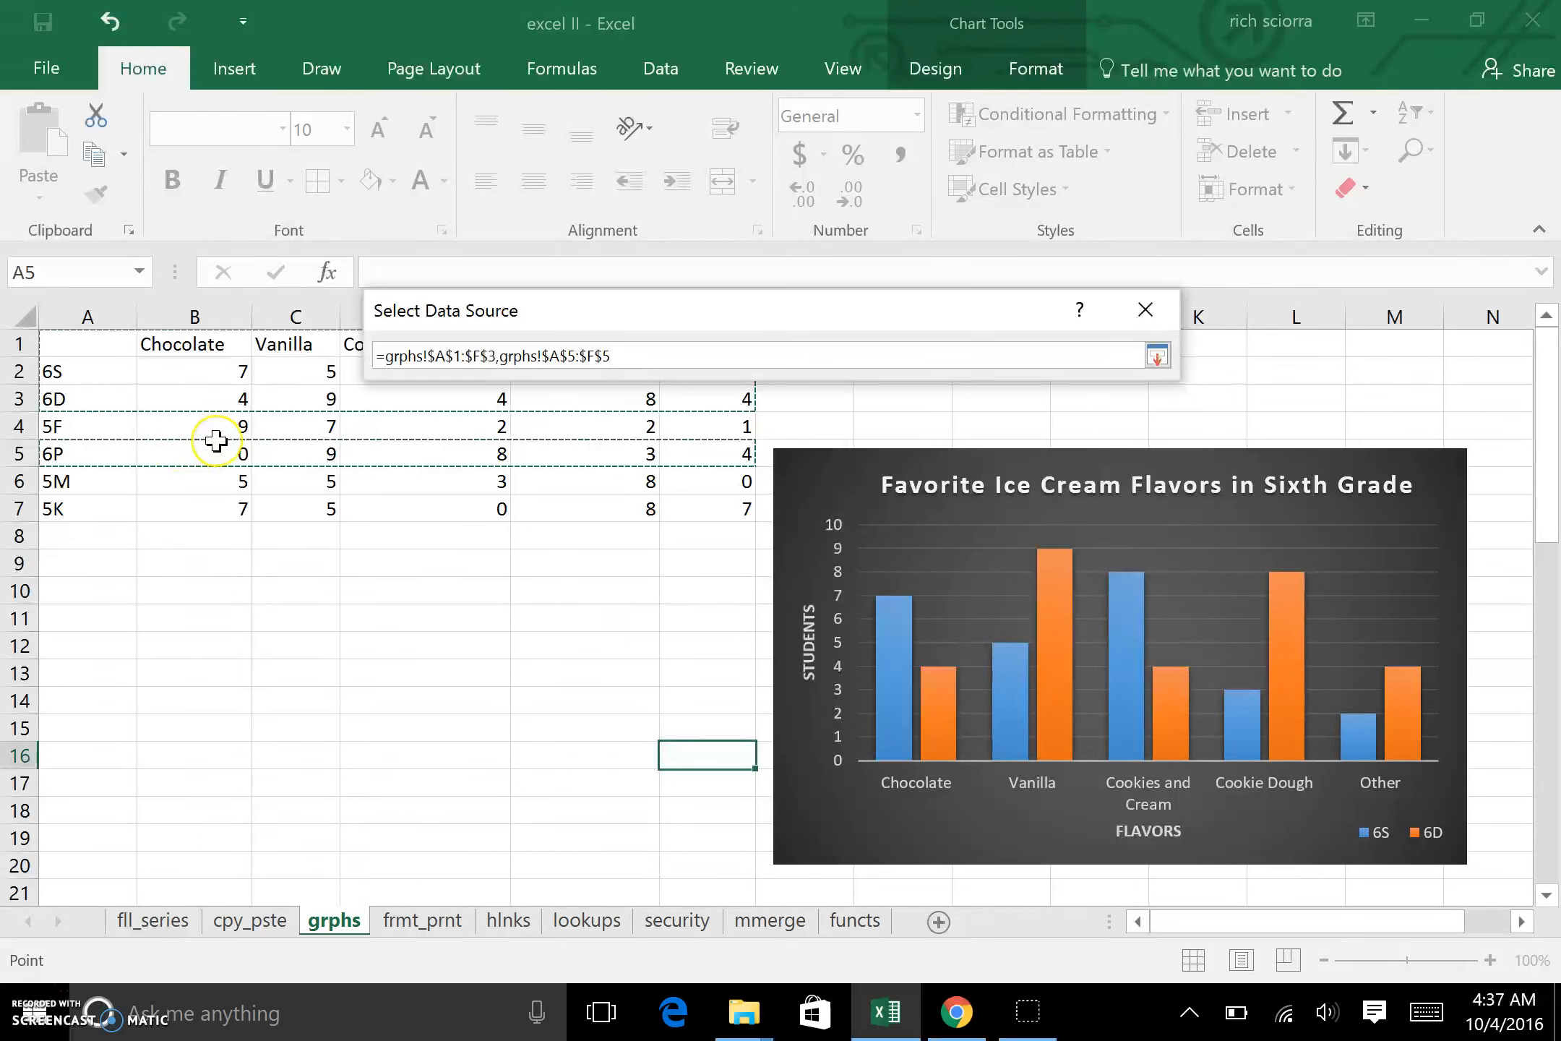
key(Return)
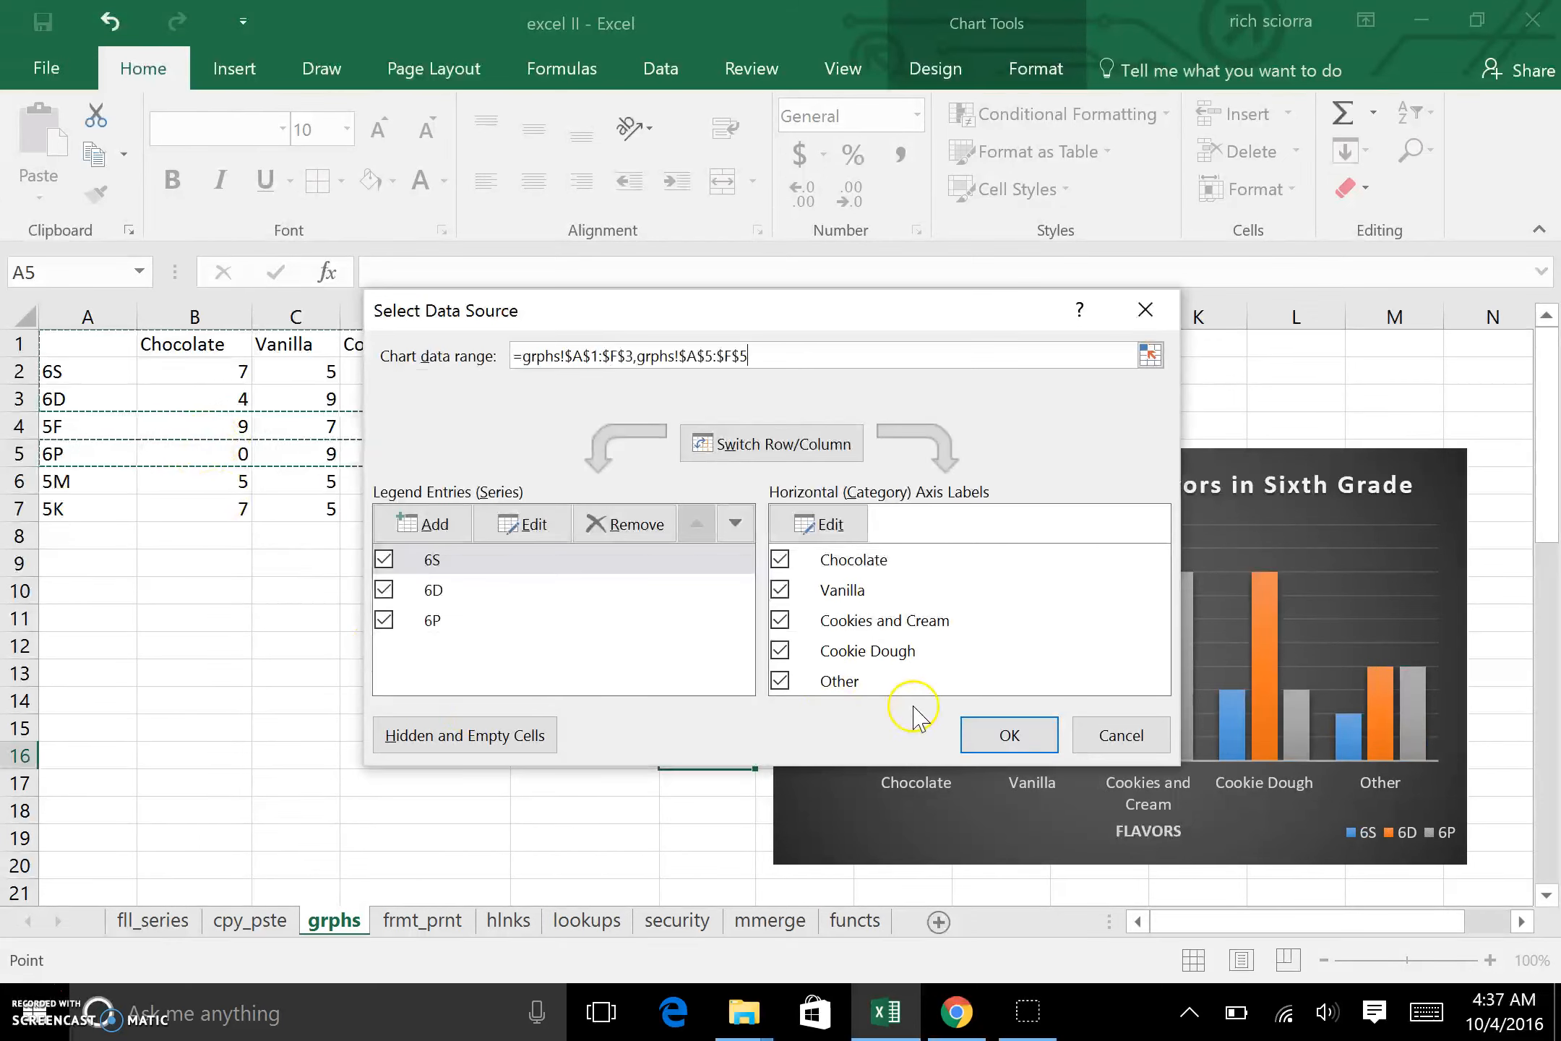
click(1029, 734)
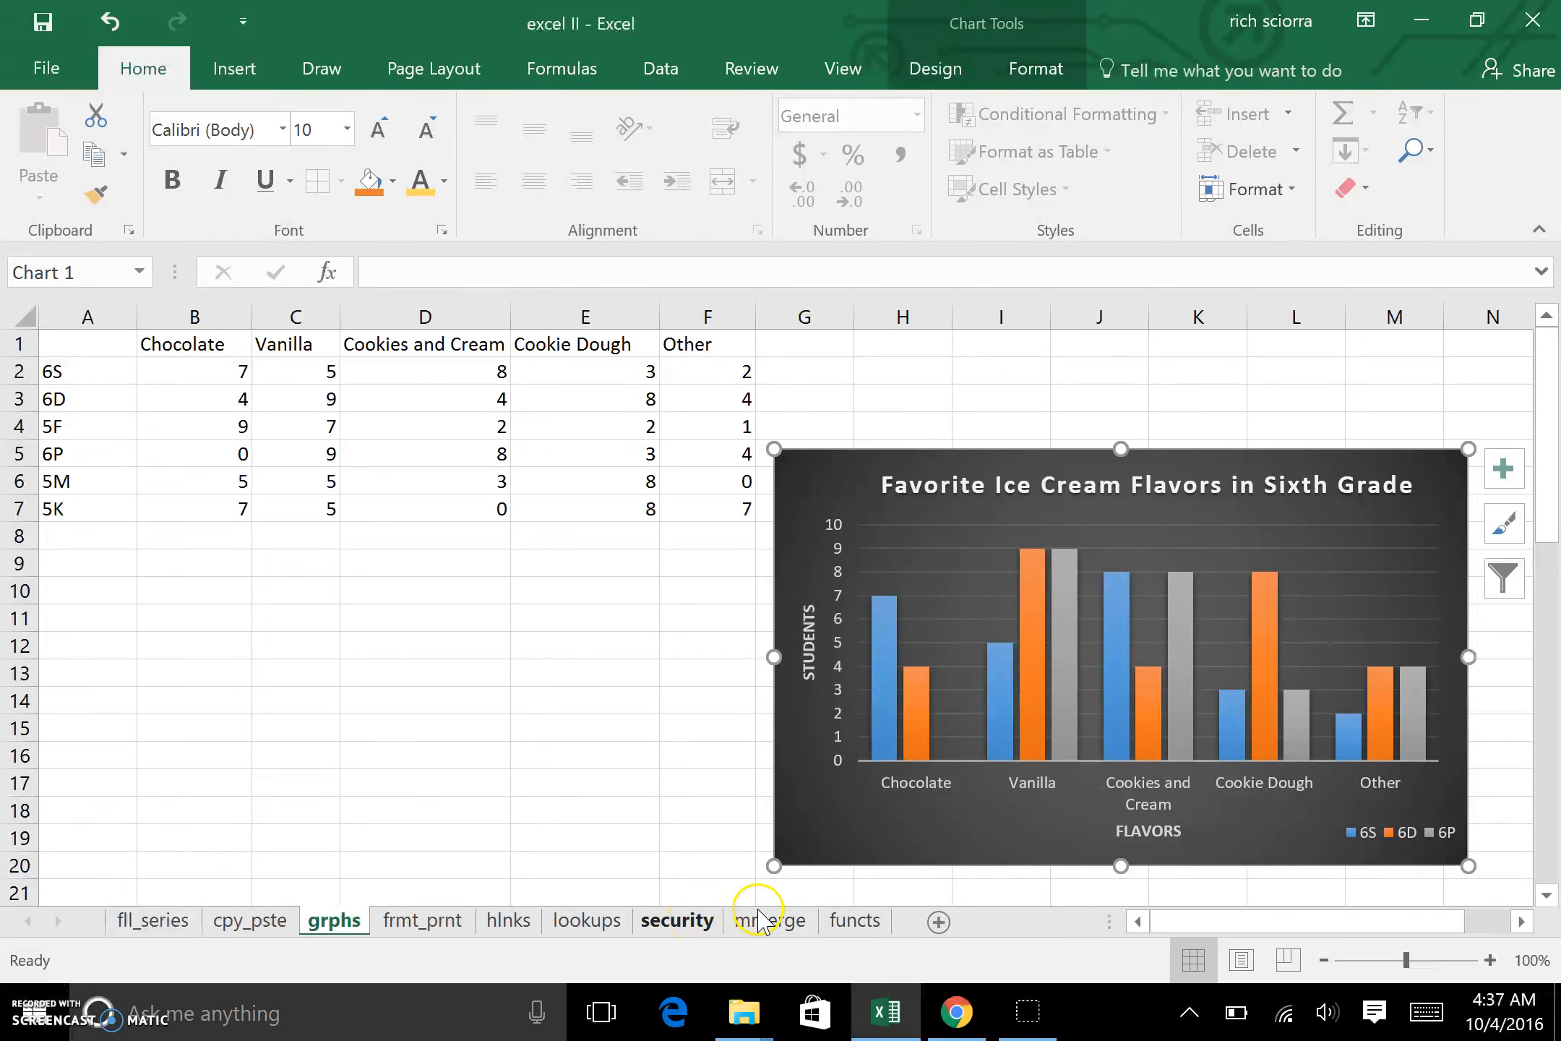
Step: Change the fill of the 6P series columns in the ice cream chart to a light green theme color
mouse_move(1065, 729)
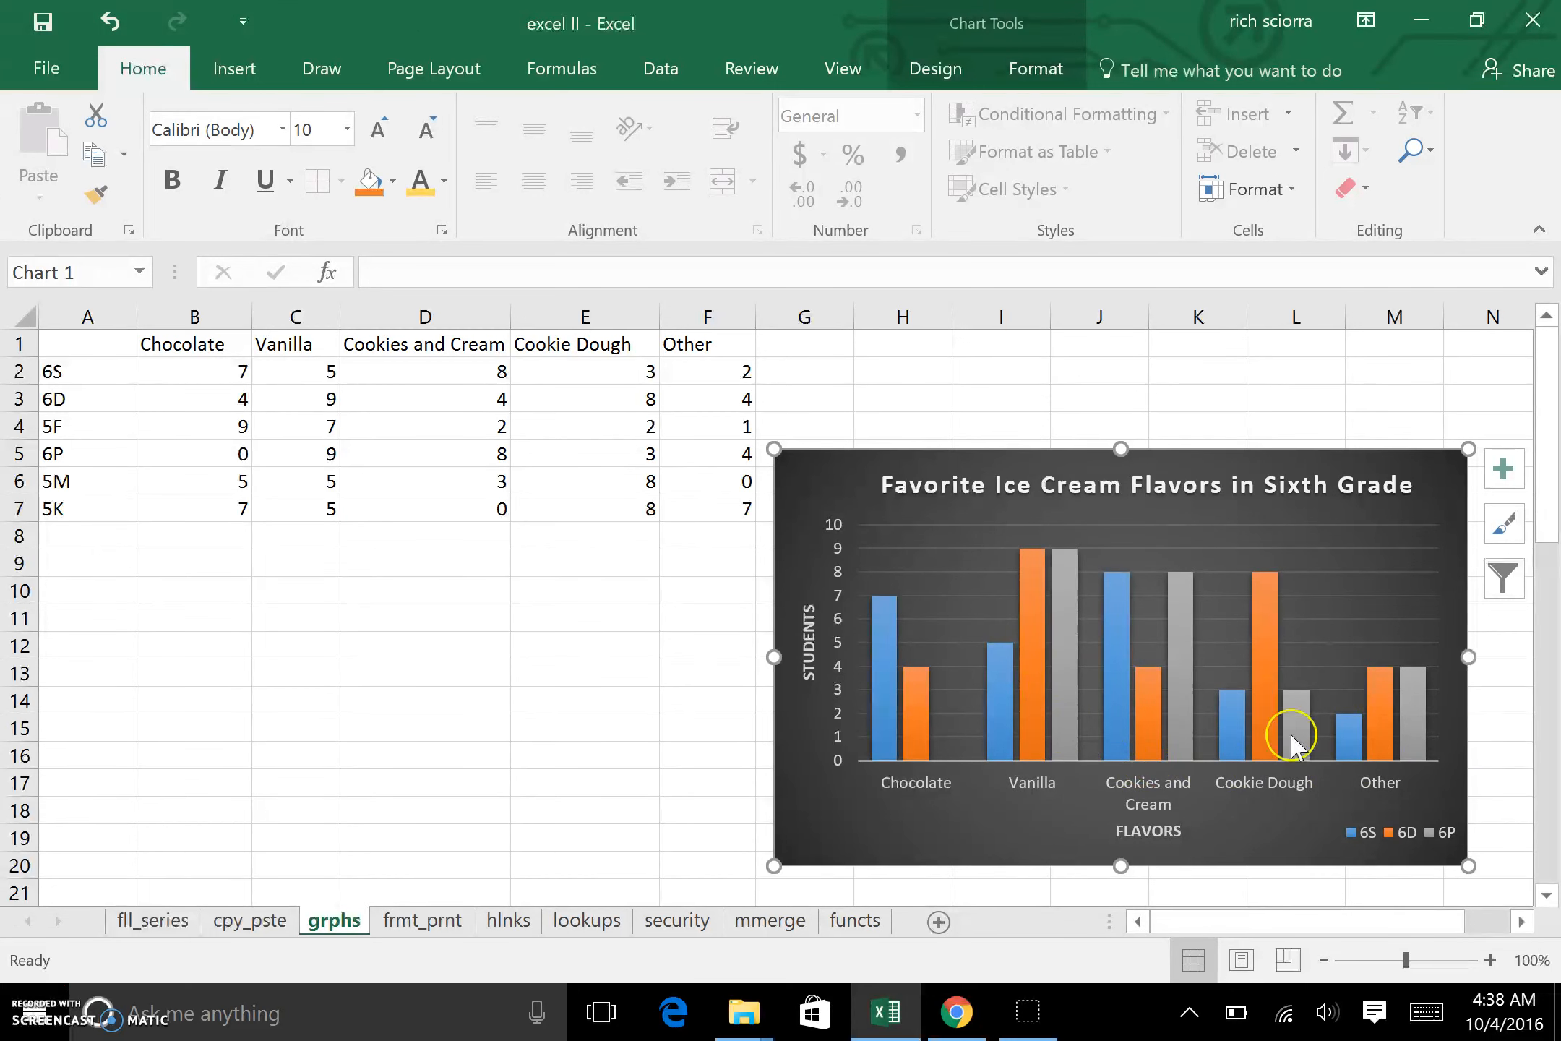
click(1070, 710)
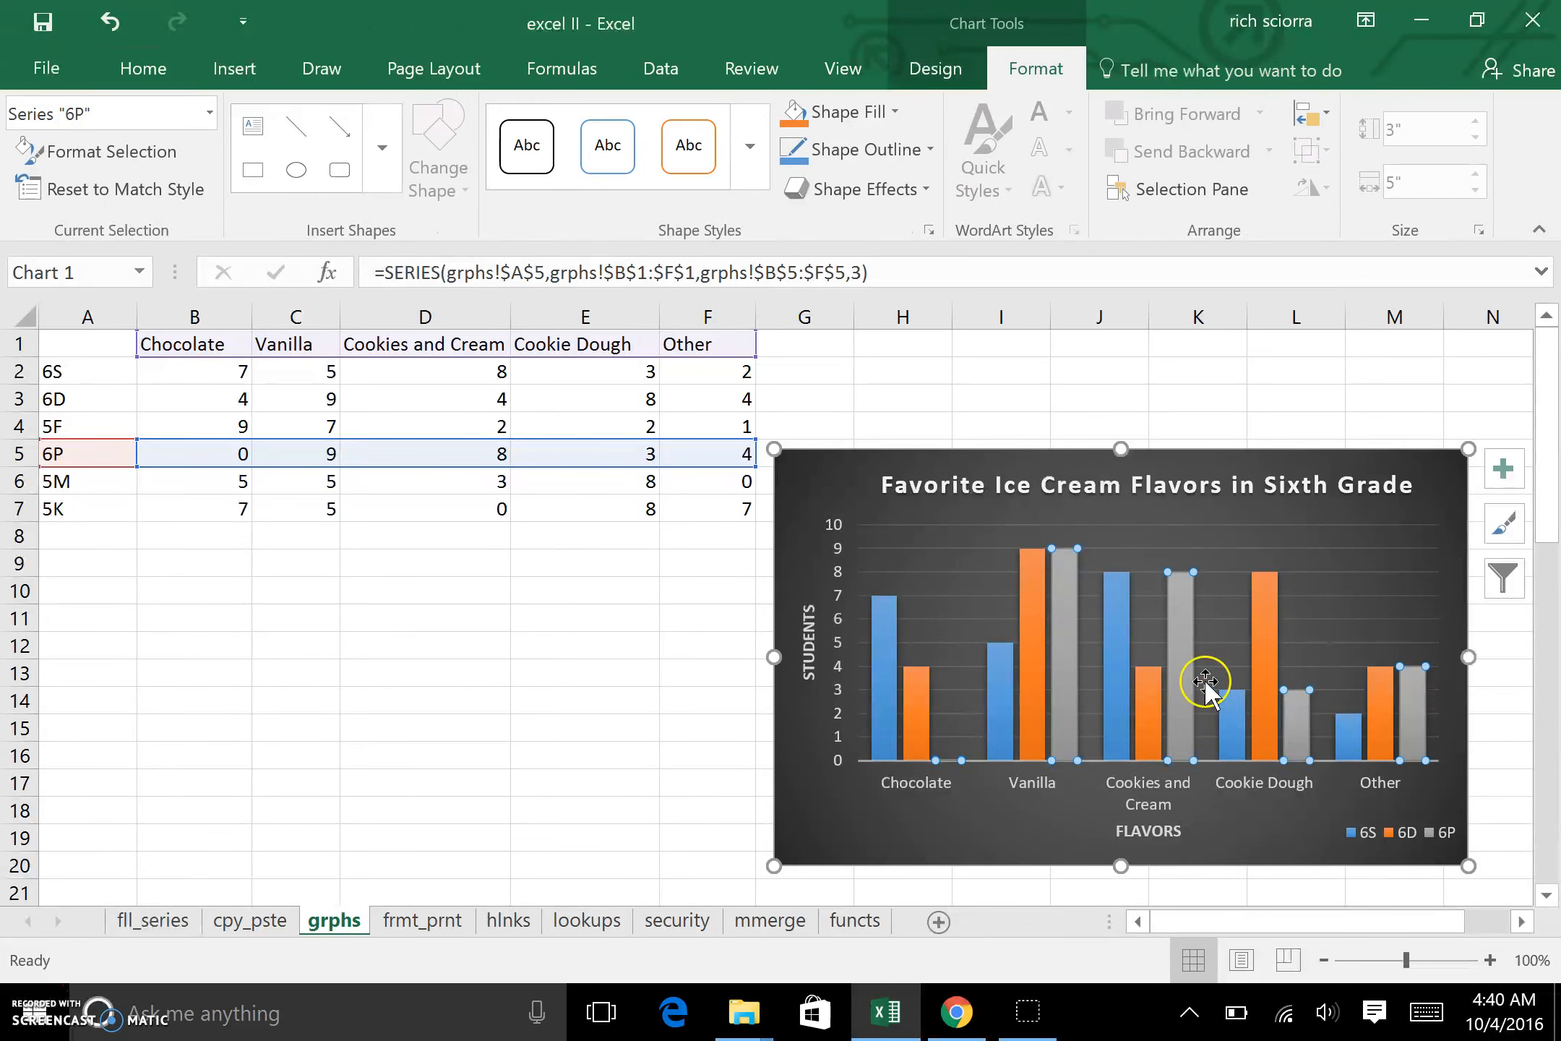
right_click(1180, 659)
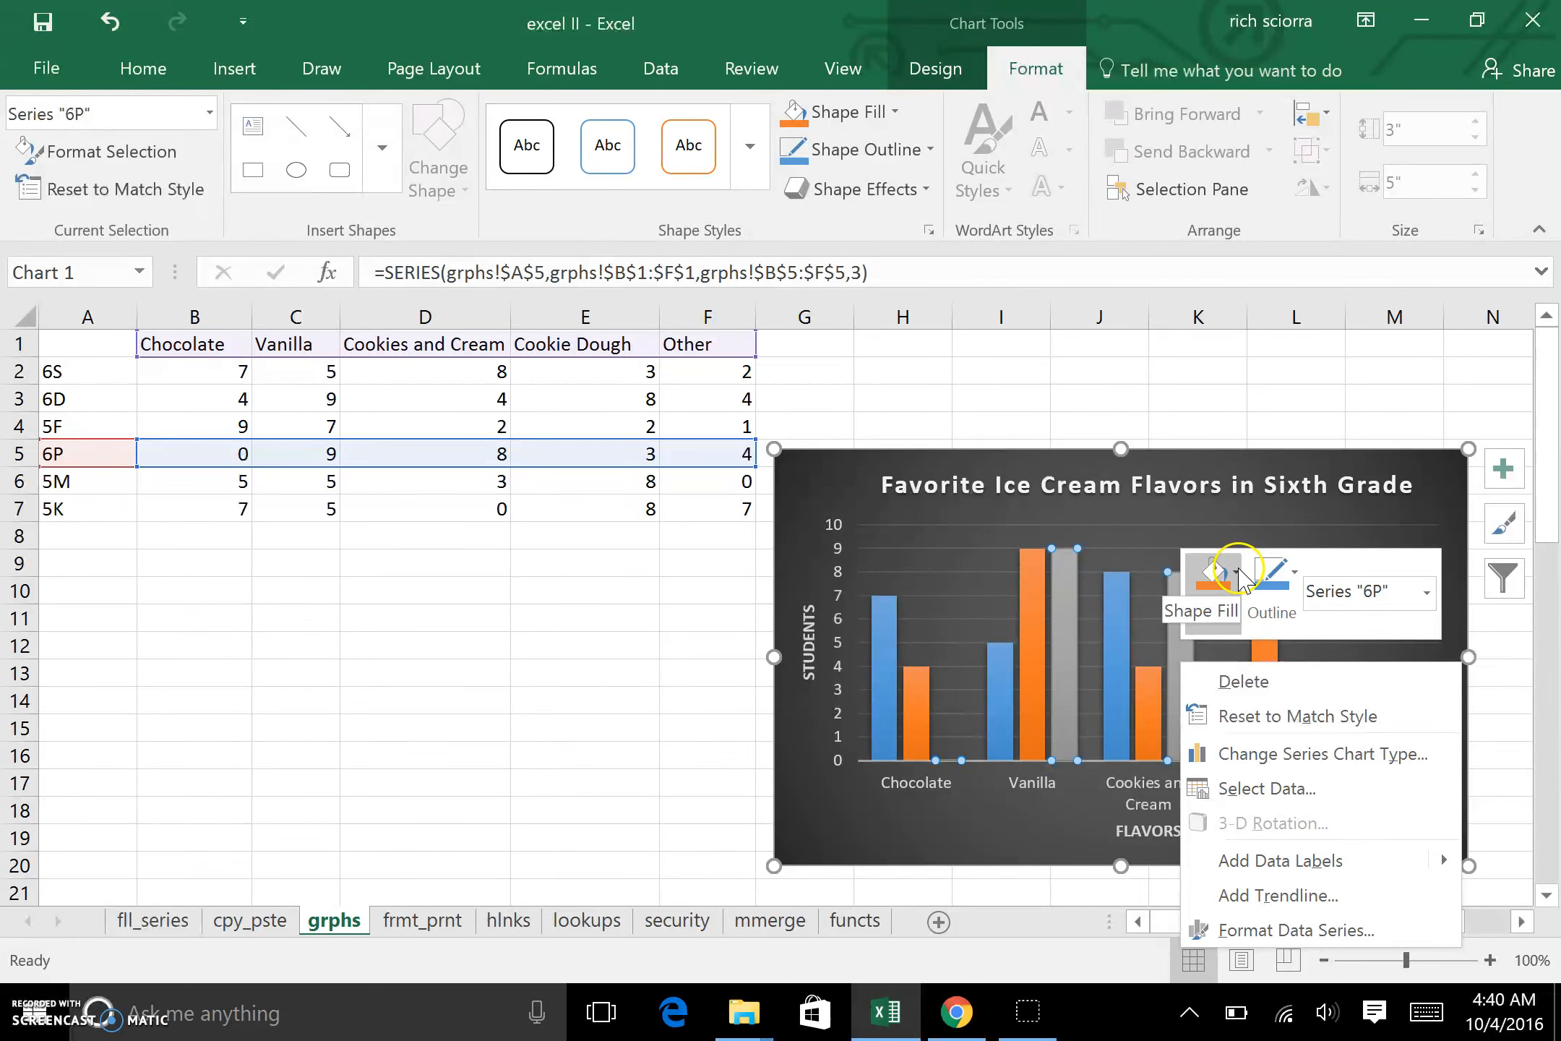
click(1237, 578)
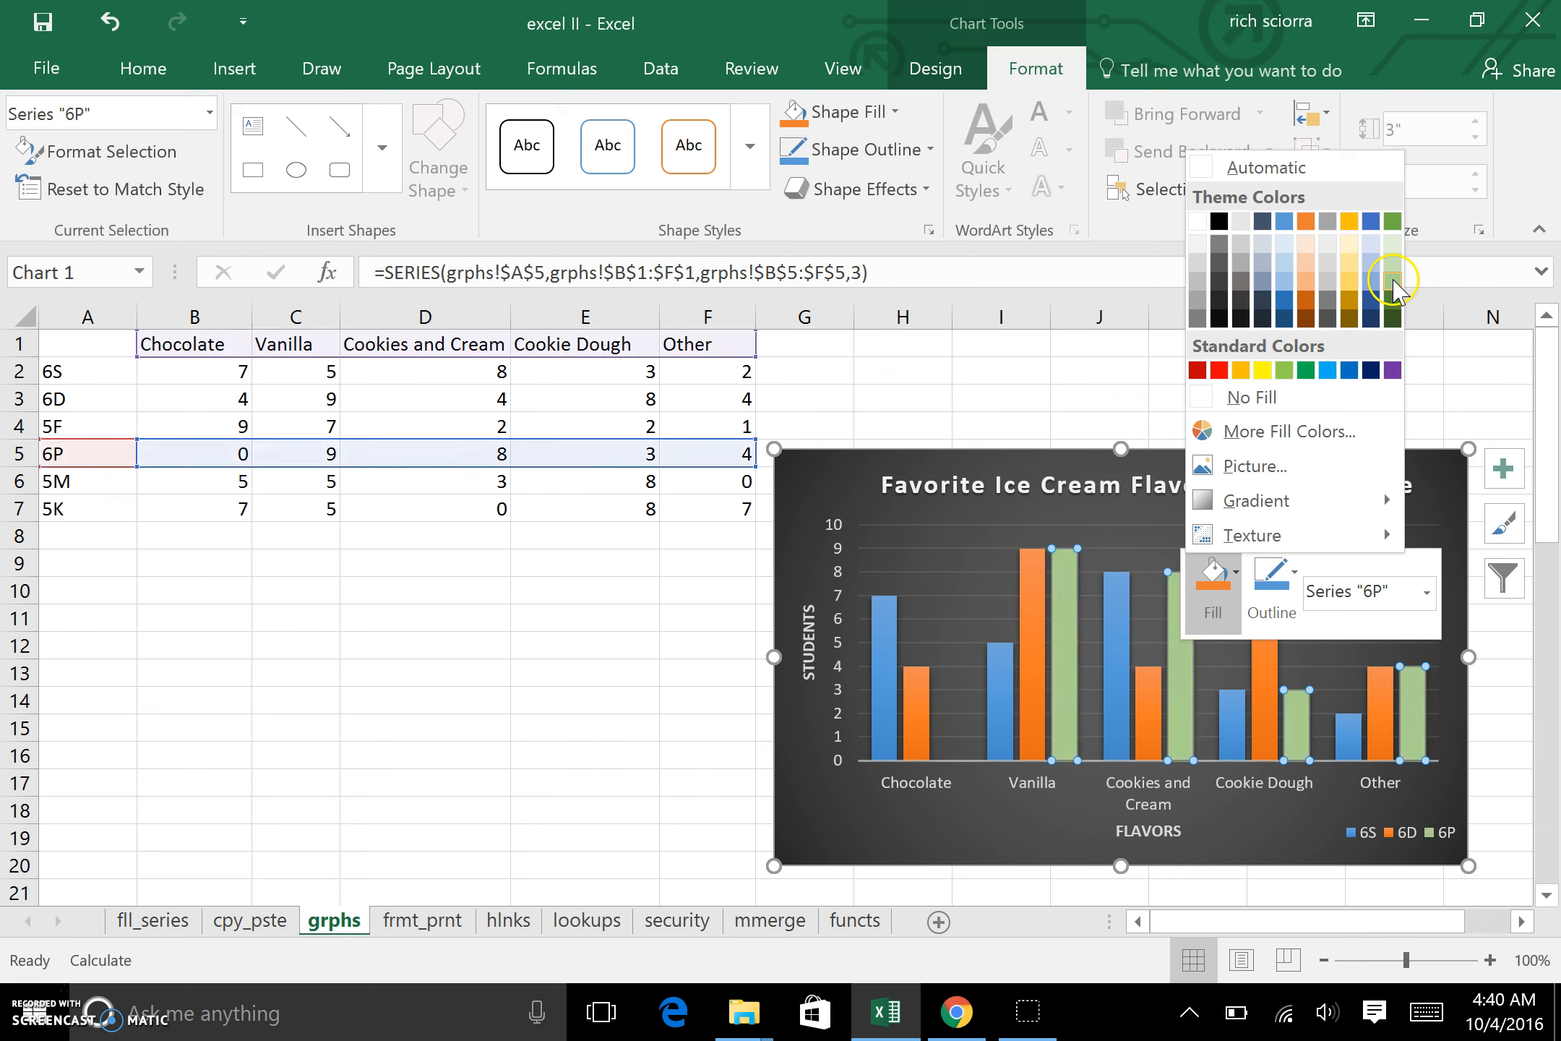
click(1392, 280)
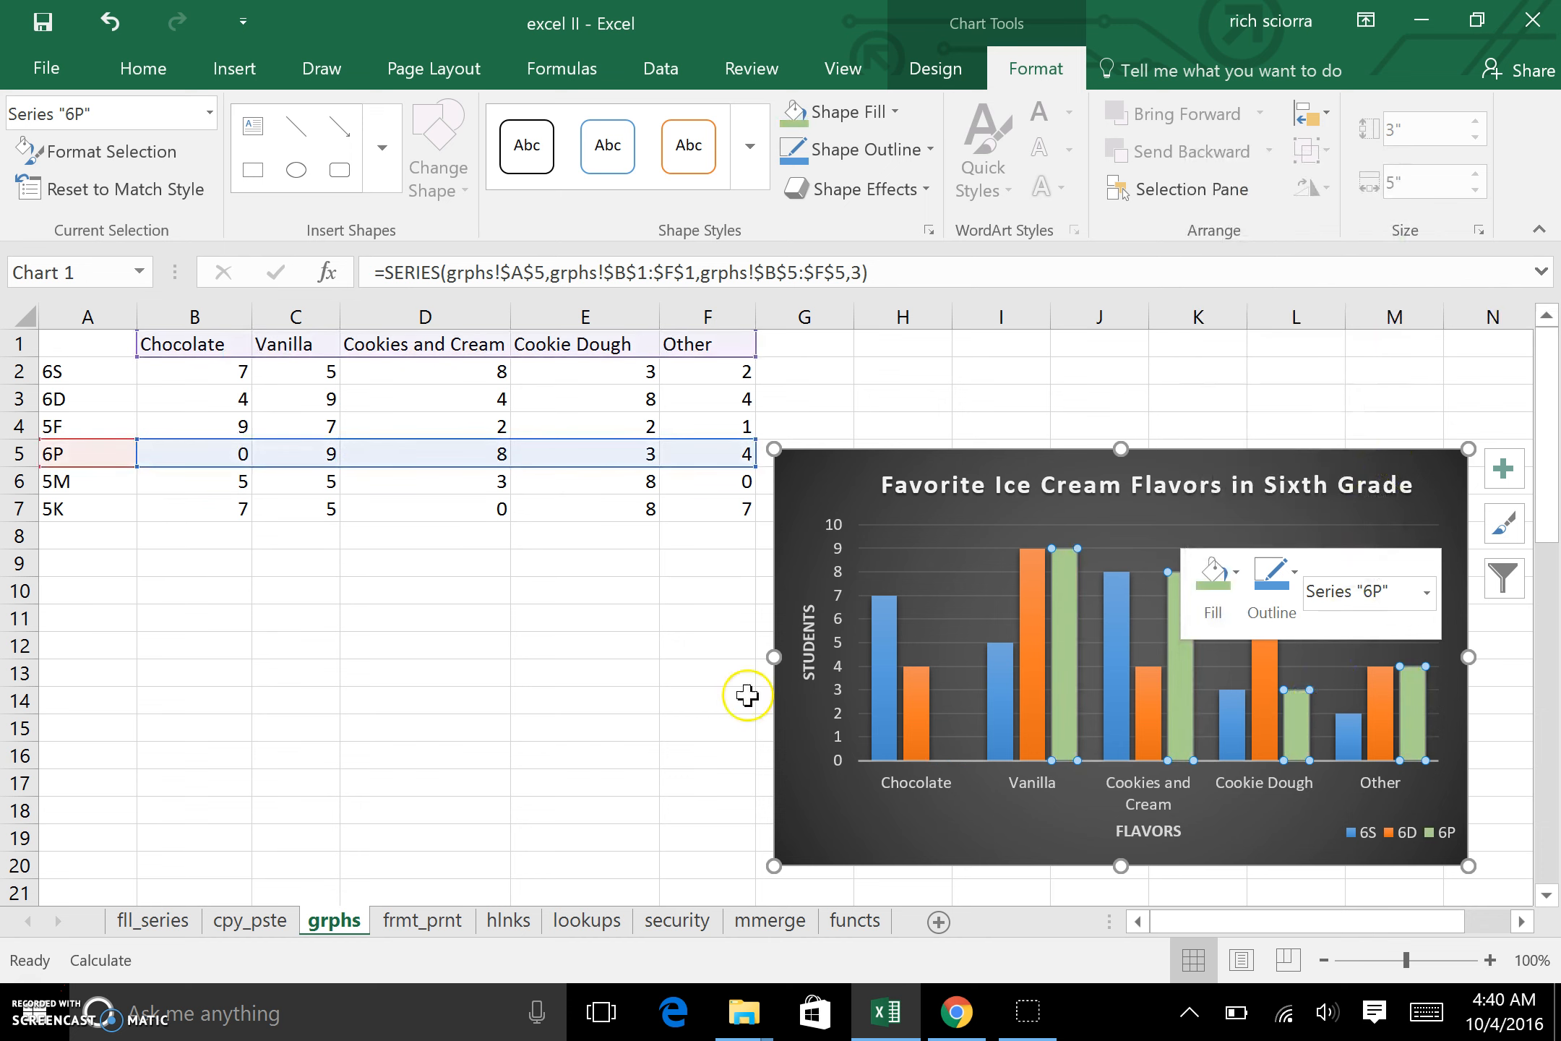
click(668, 693)
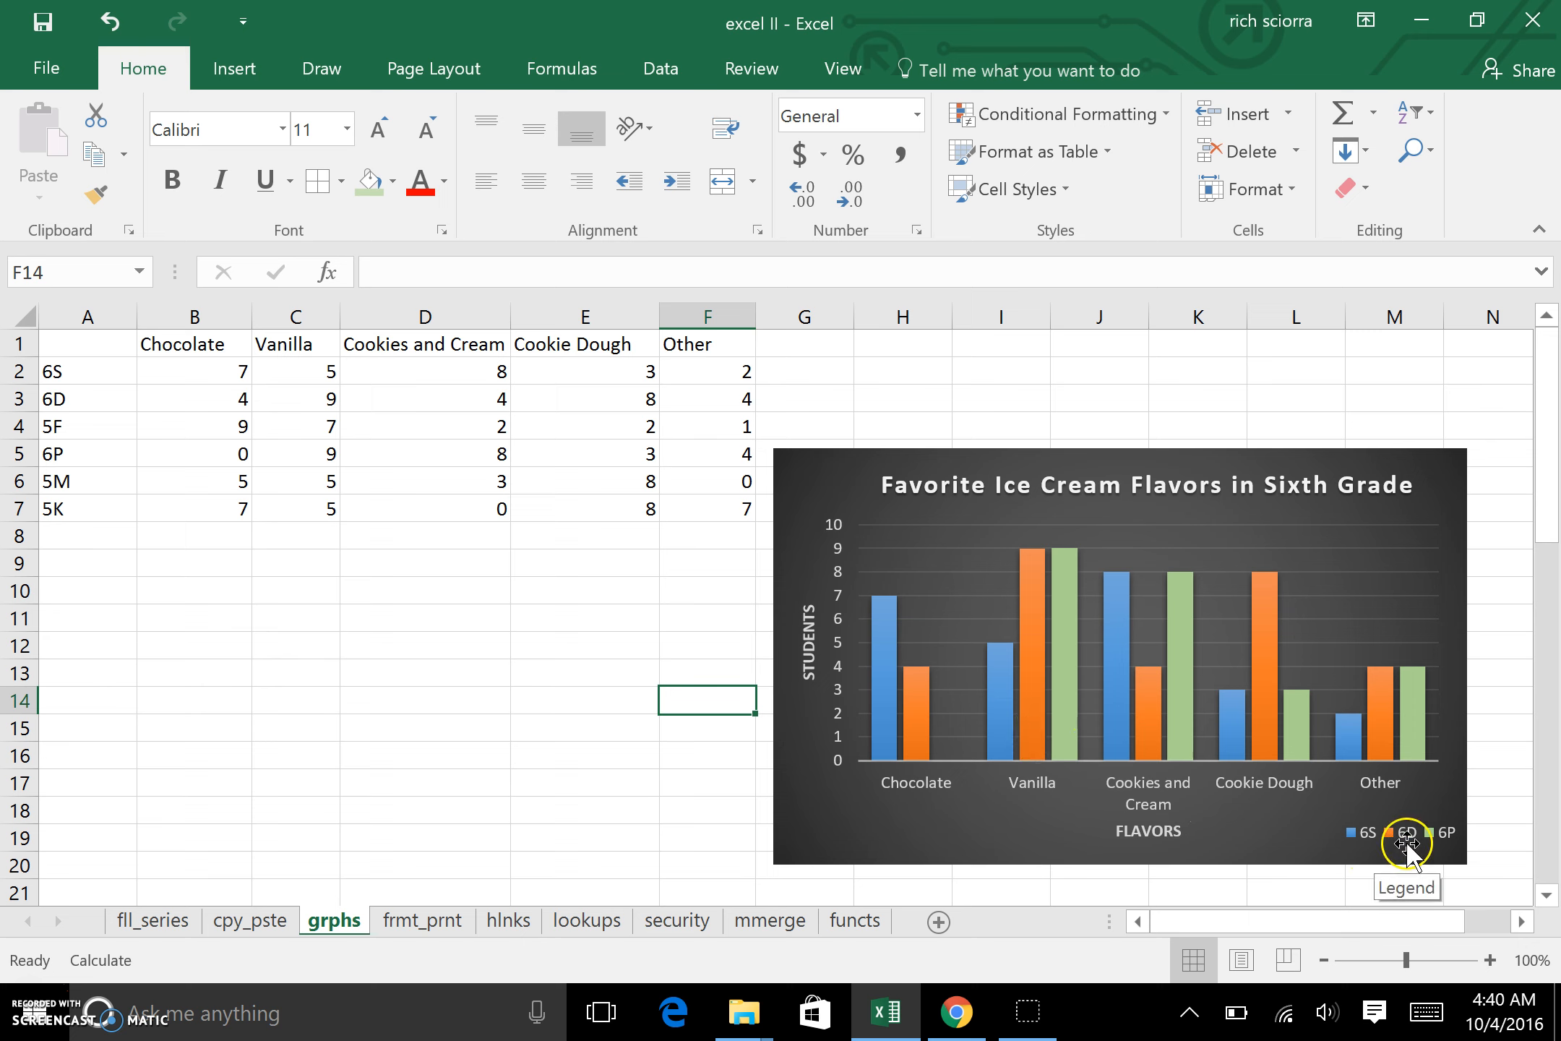
Step: Set the chart legend's font size to 12 and widen its box so all three class entries fit
click(1369, 841)
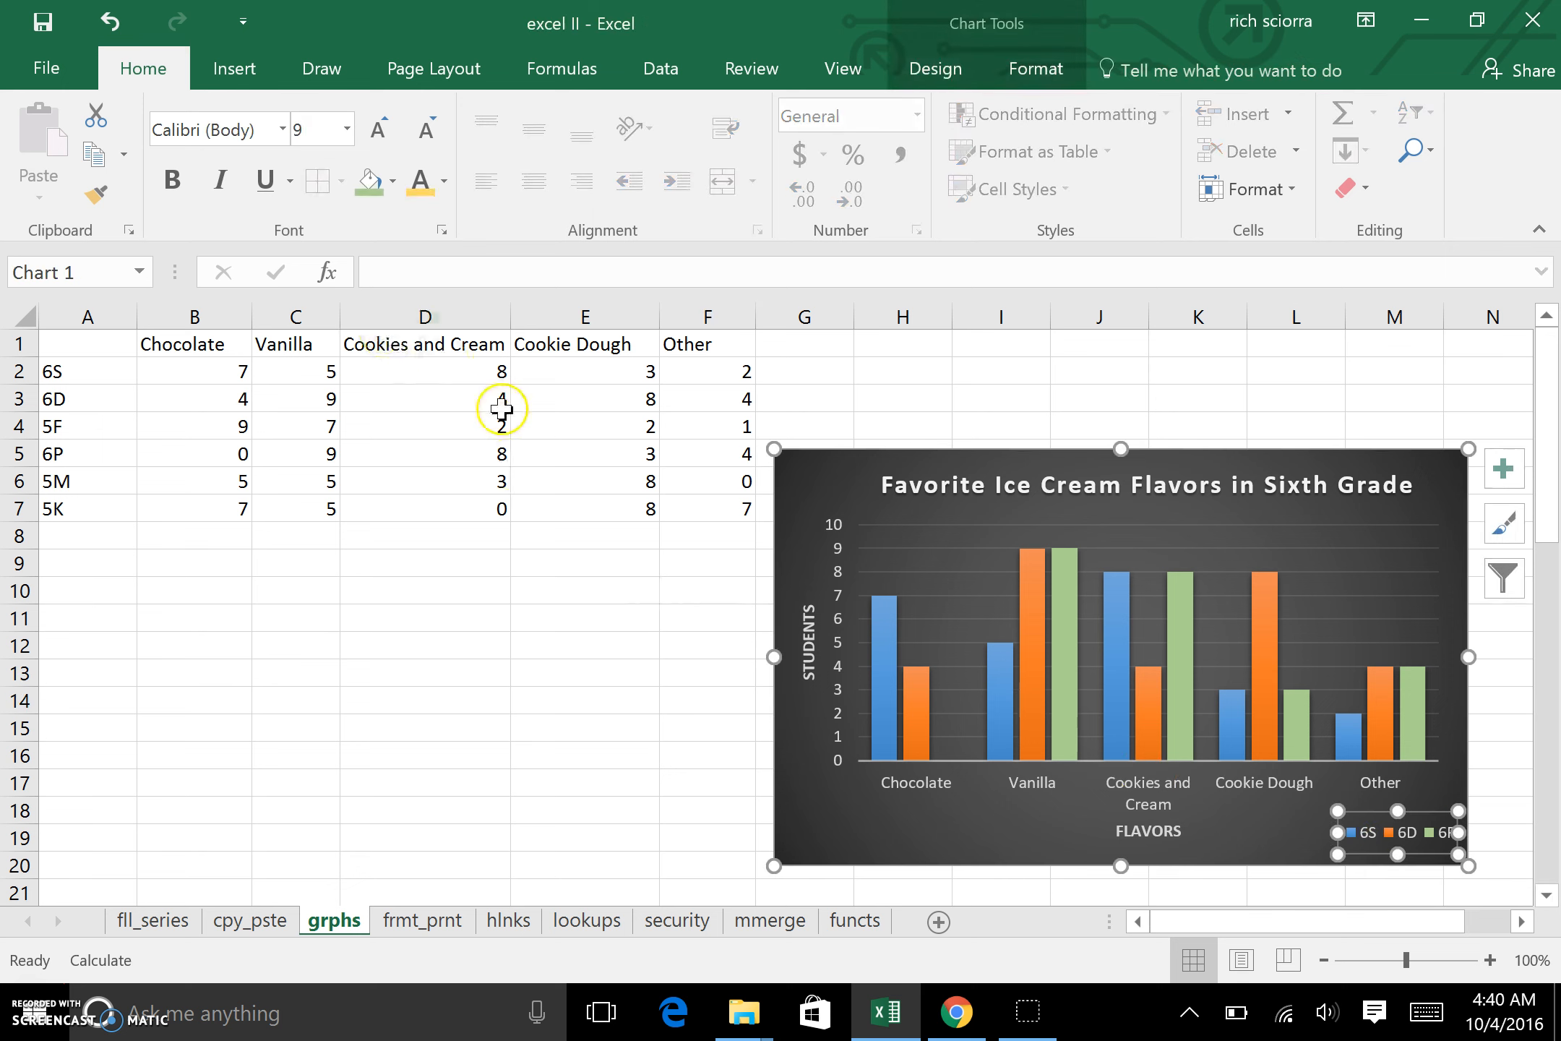
click(346, 130)
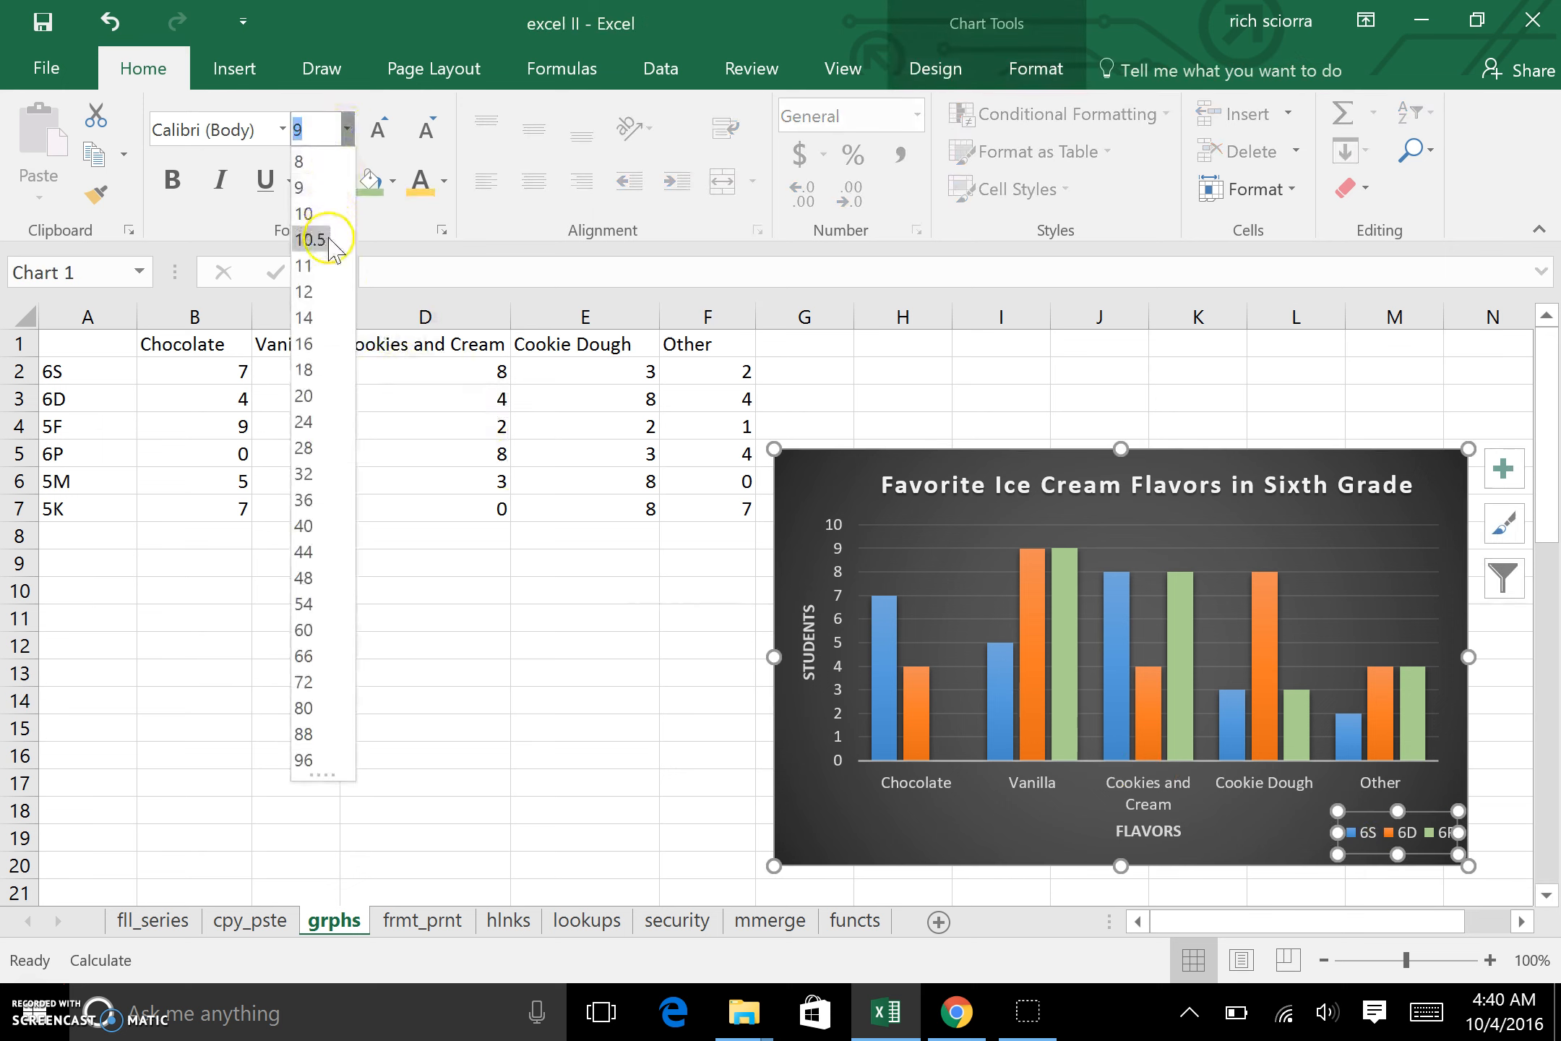
click(323, 290)
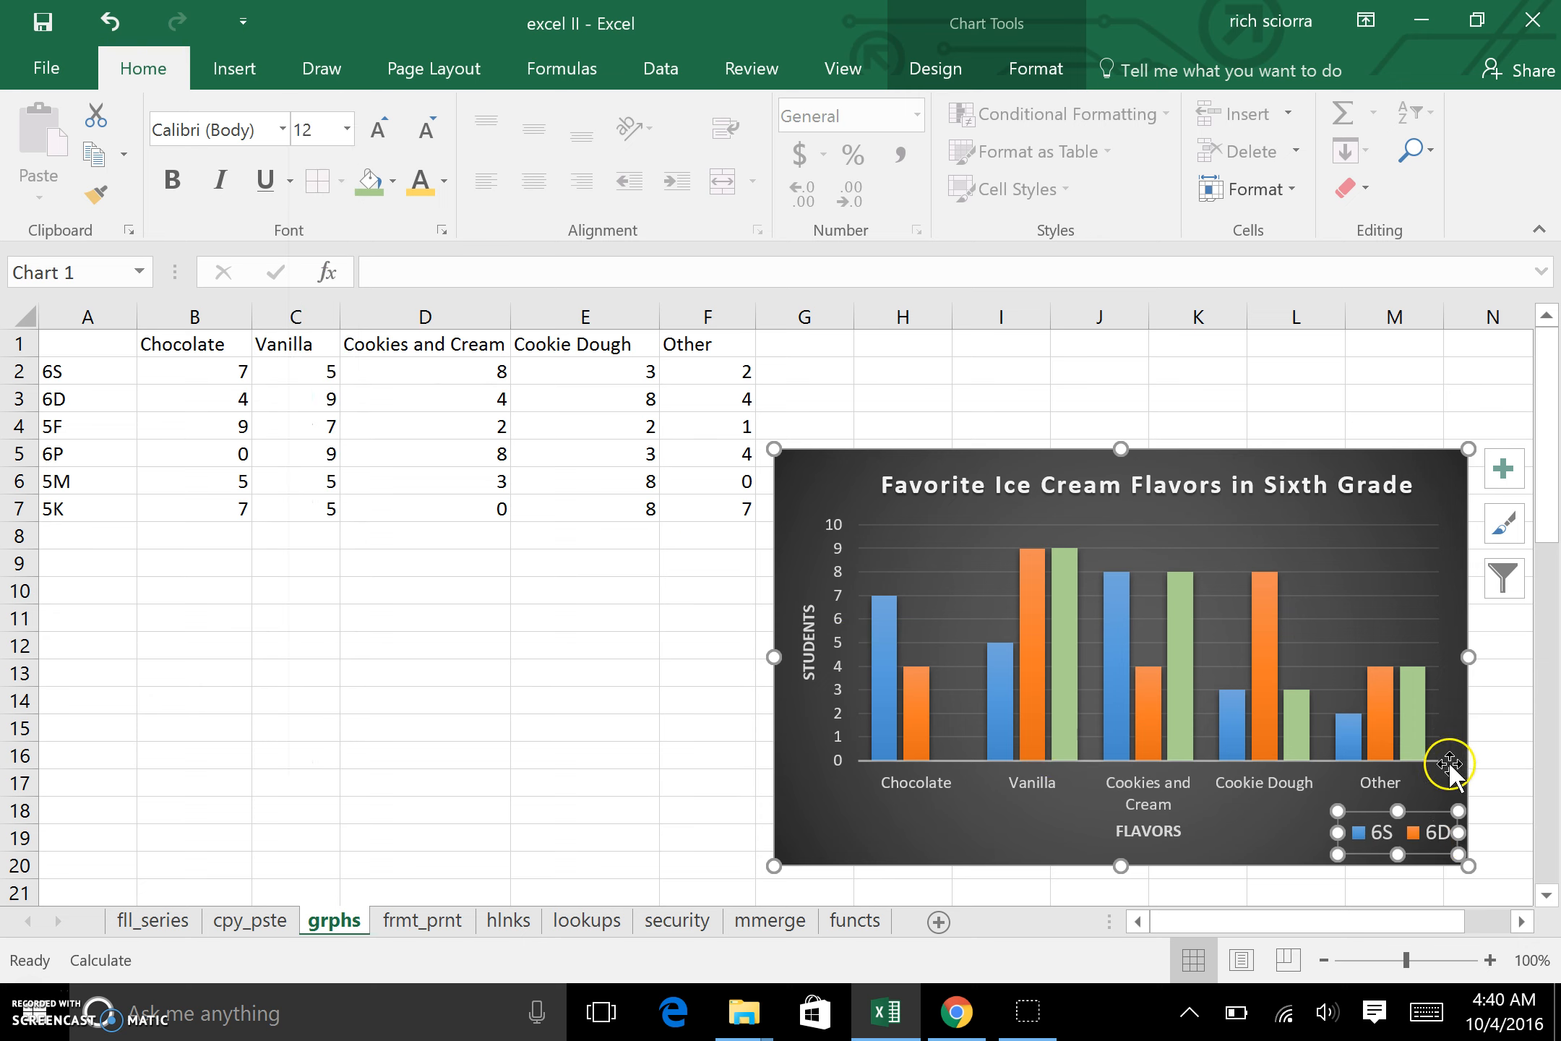
drag(1337, 832, 1270, 835)
click(1505, 786)
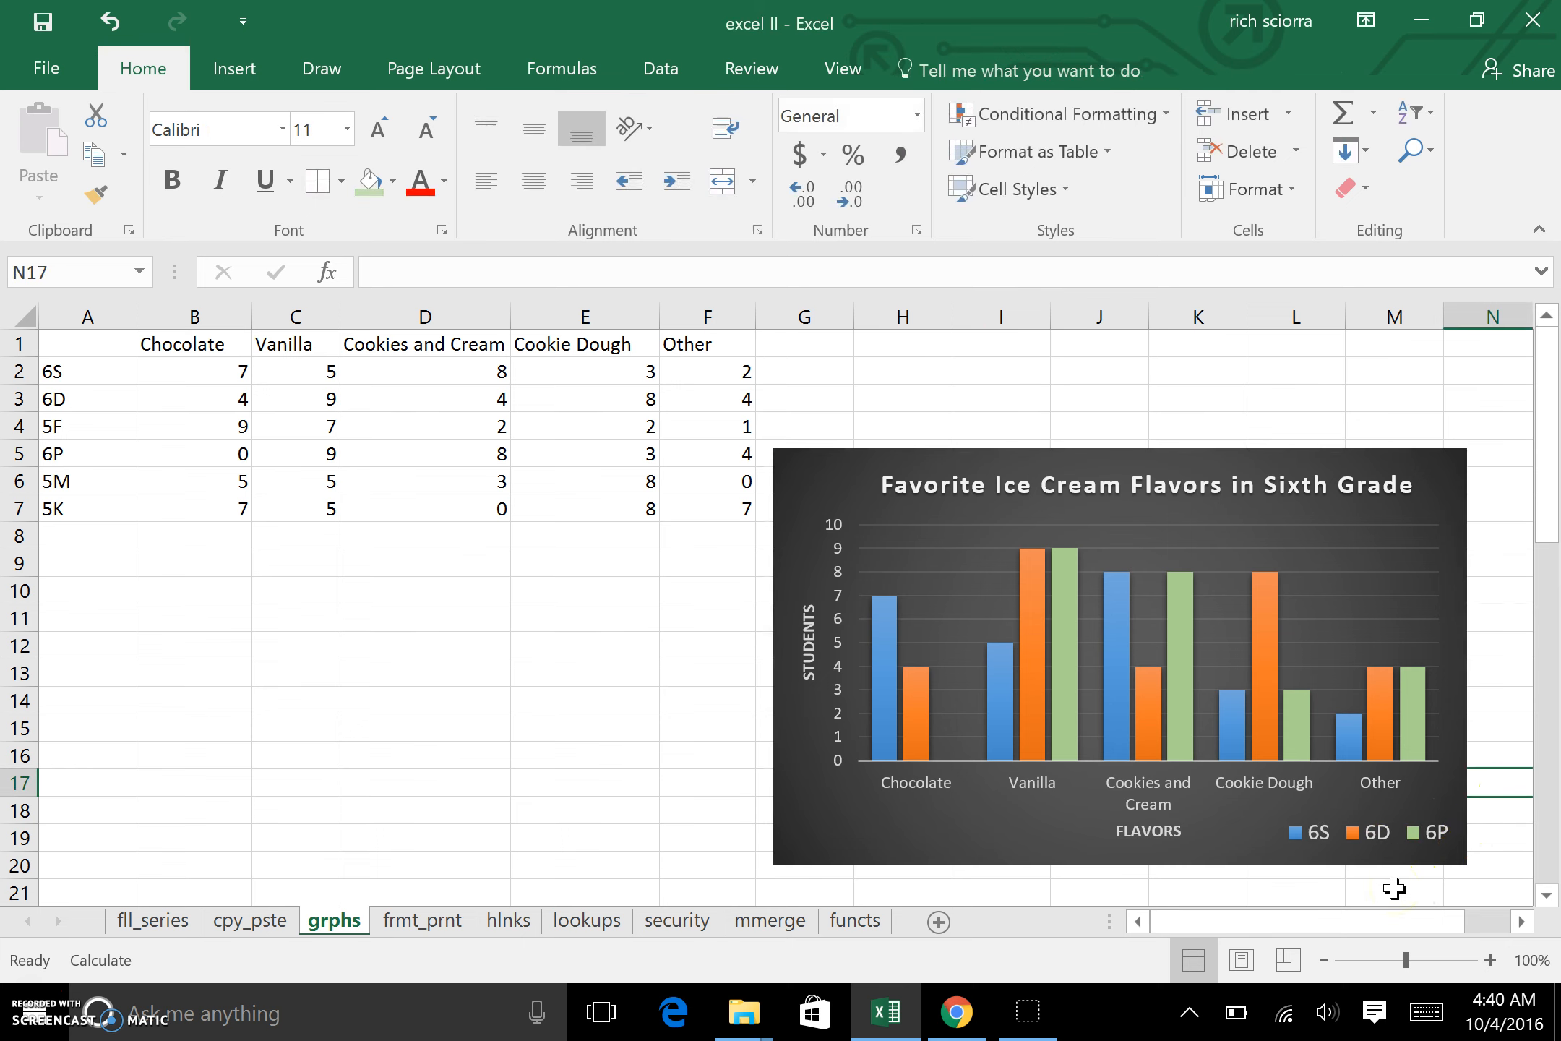
click(1372, 874)
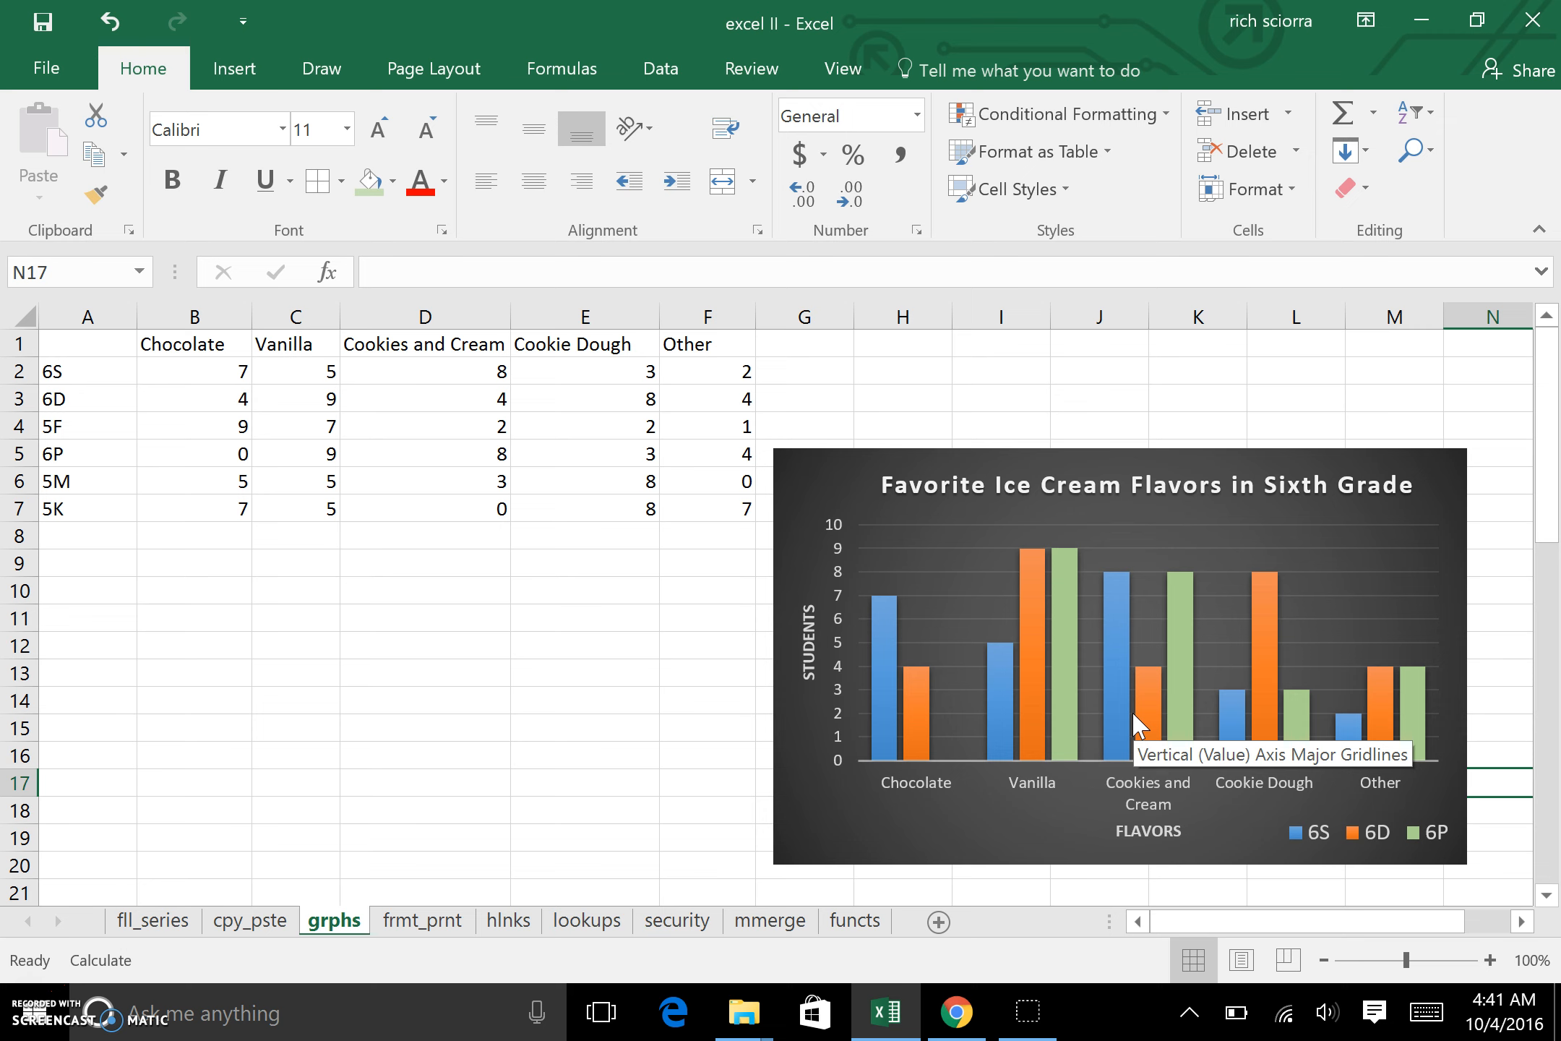
Step: Insert a plain 2-D line chart from the Mon to Sun data in B22:H23
mouse_move(1053, 694)
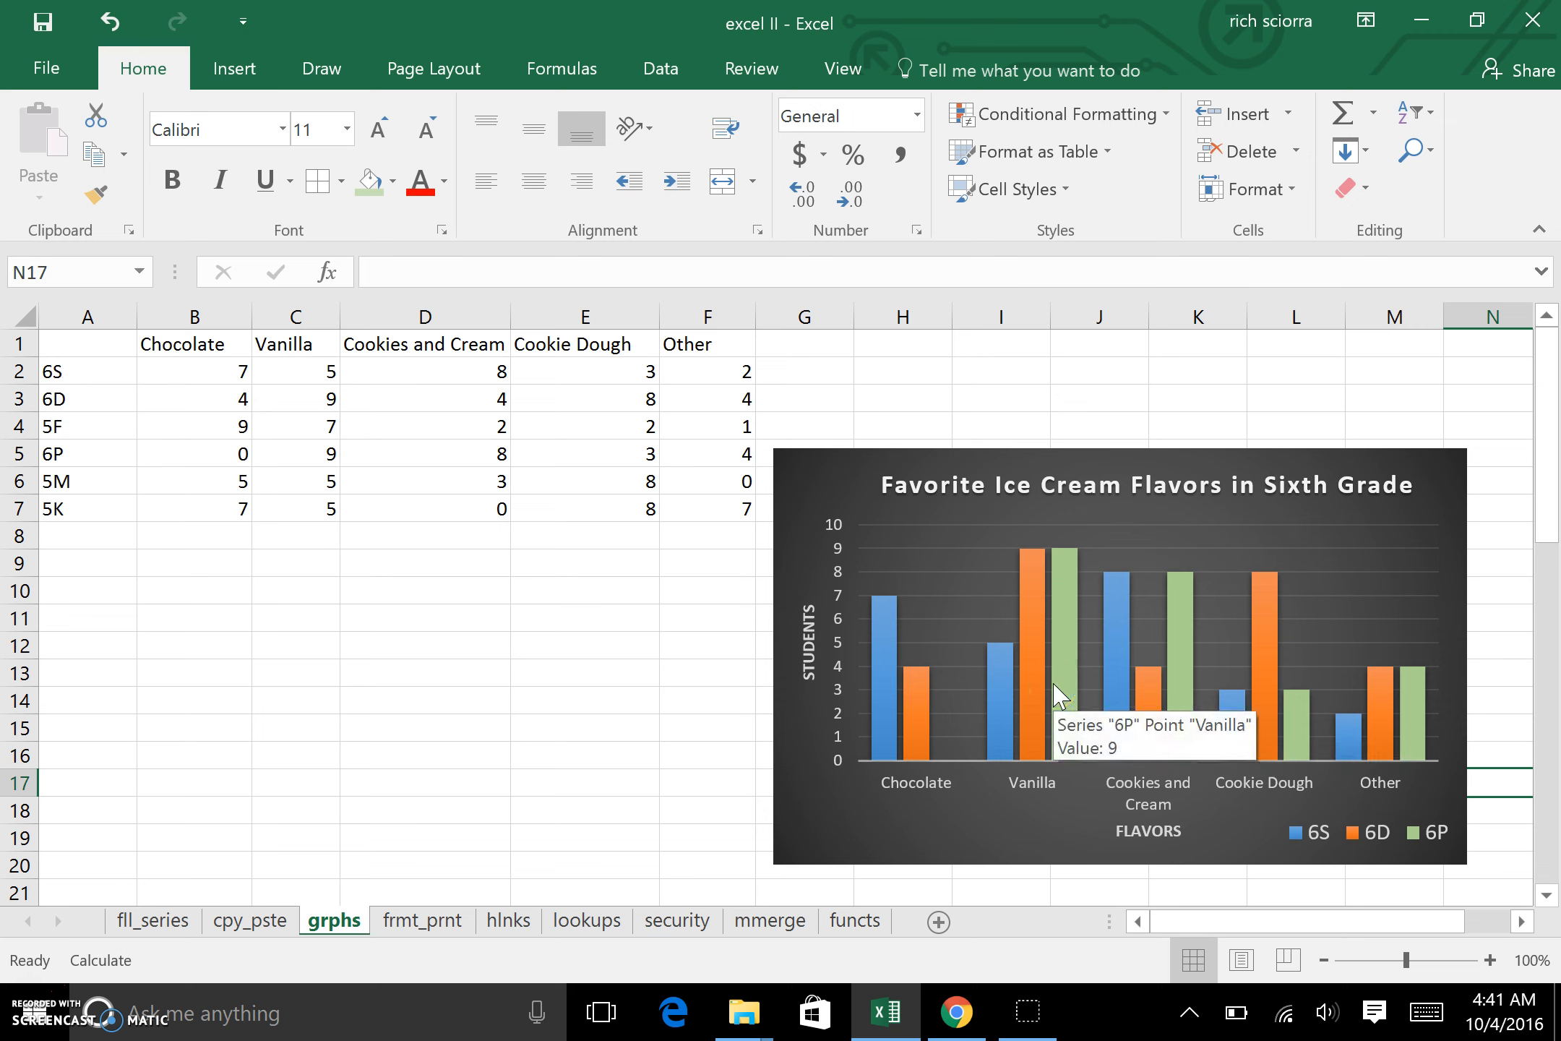
scroll(1166, 668, down, 6)
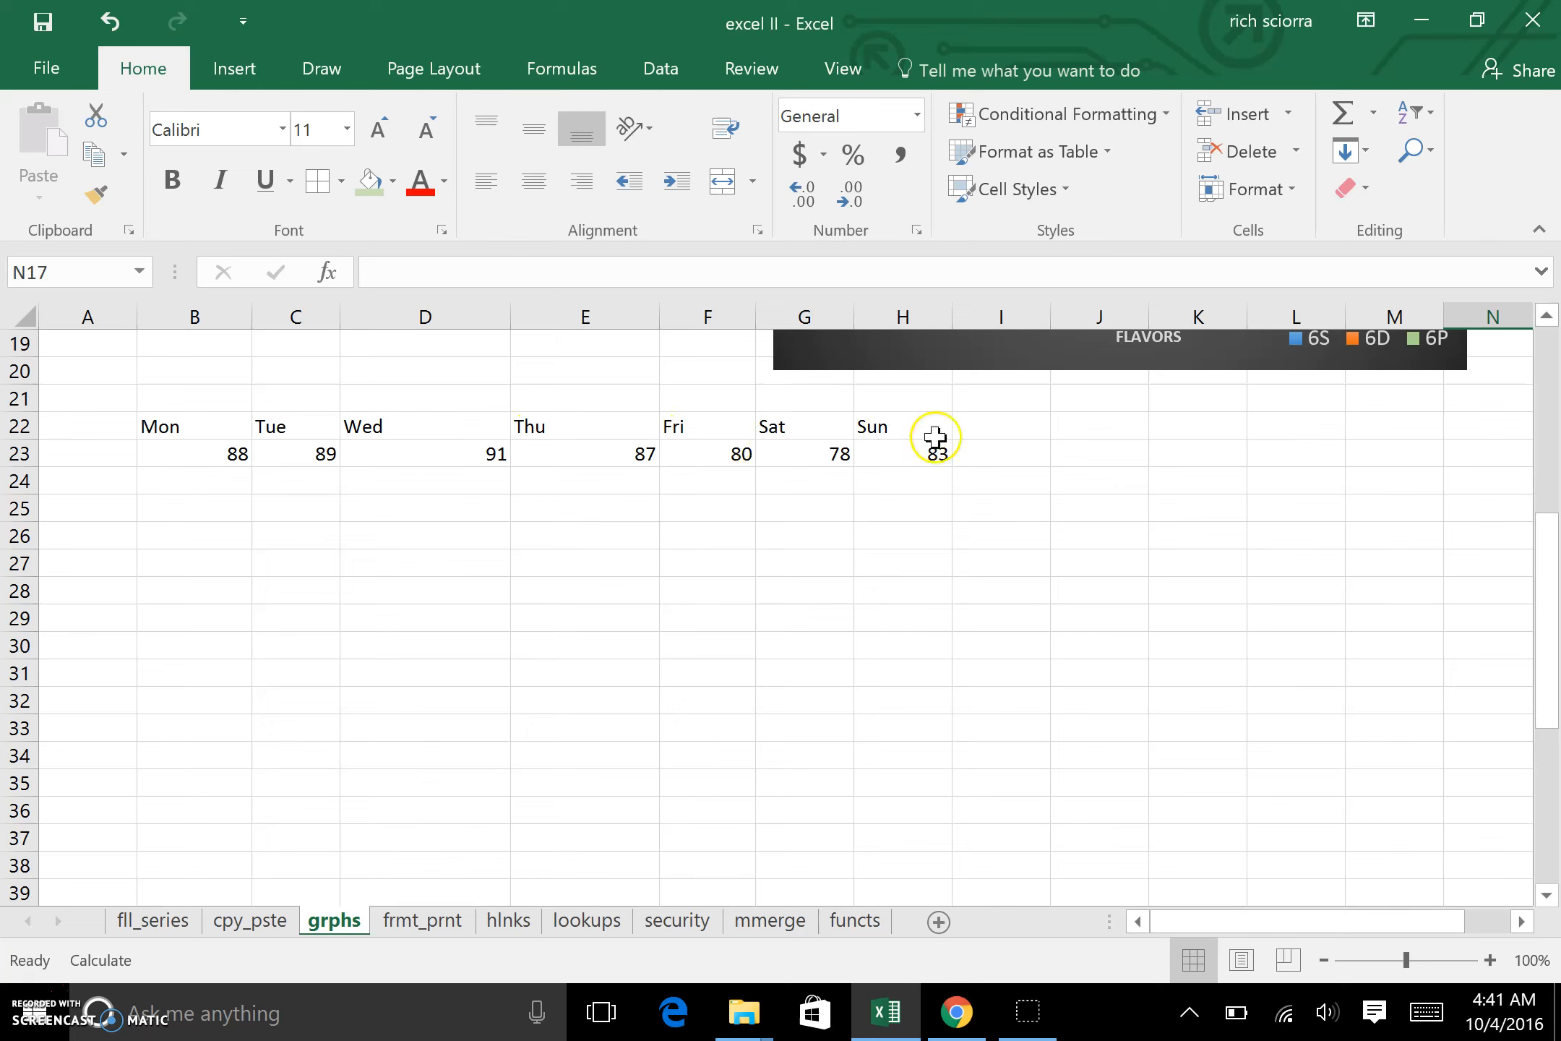
drag(193, 428, 909, 461)
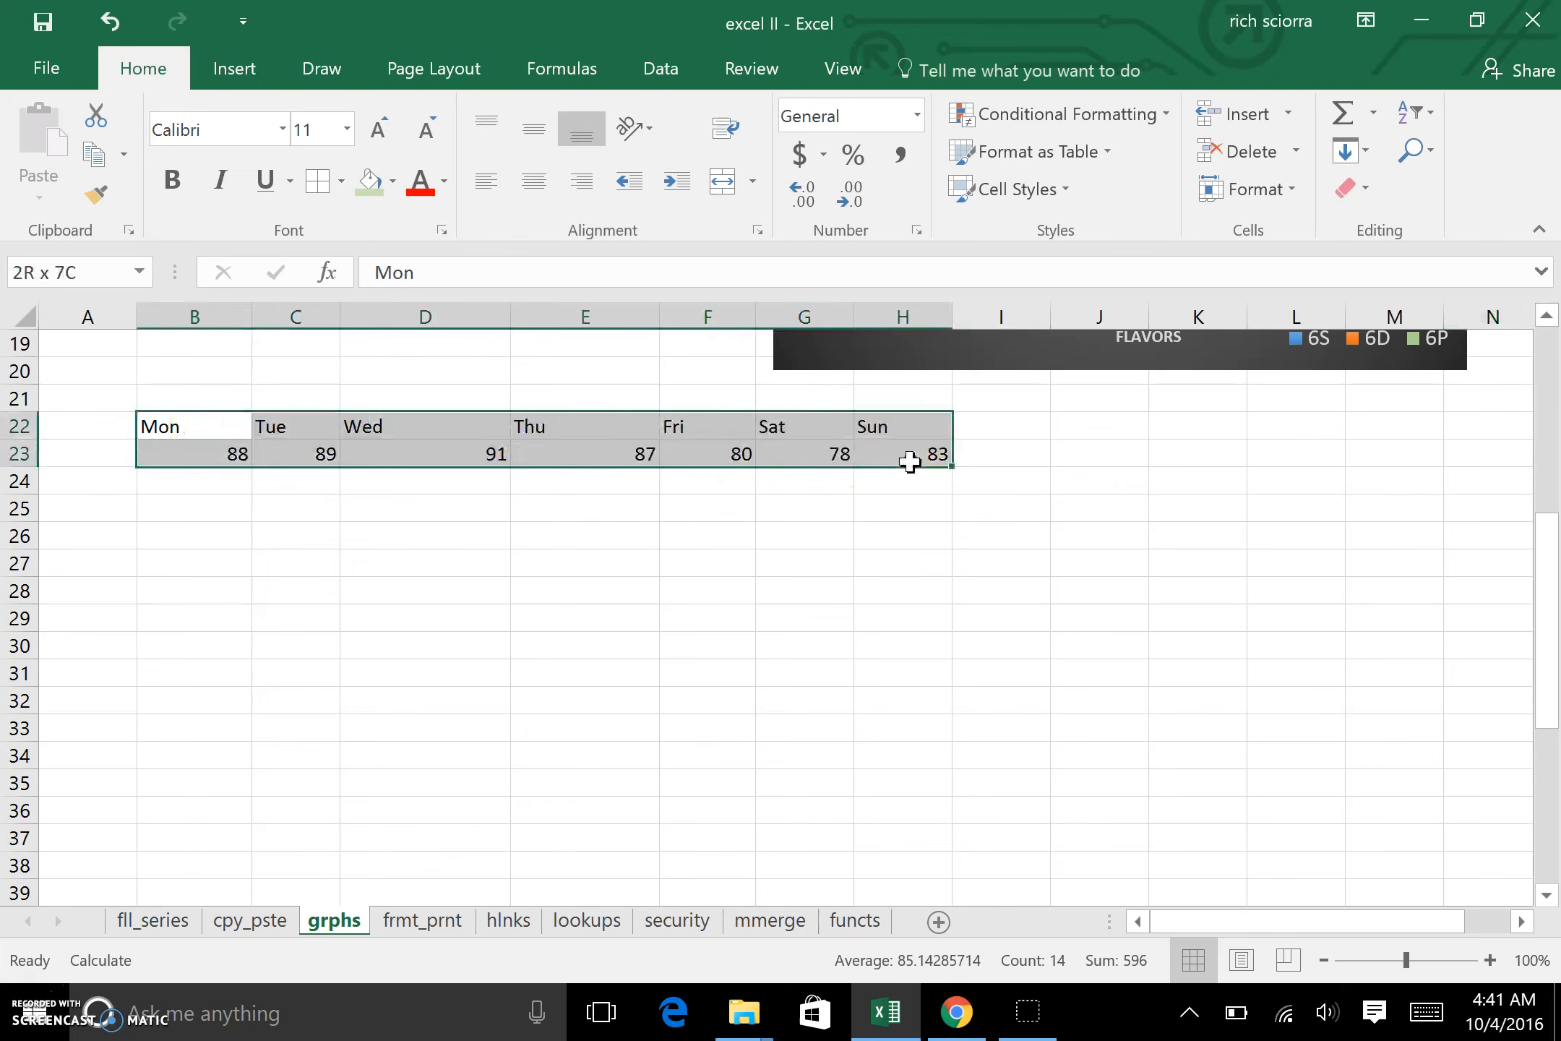
click(248, 70)
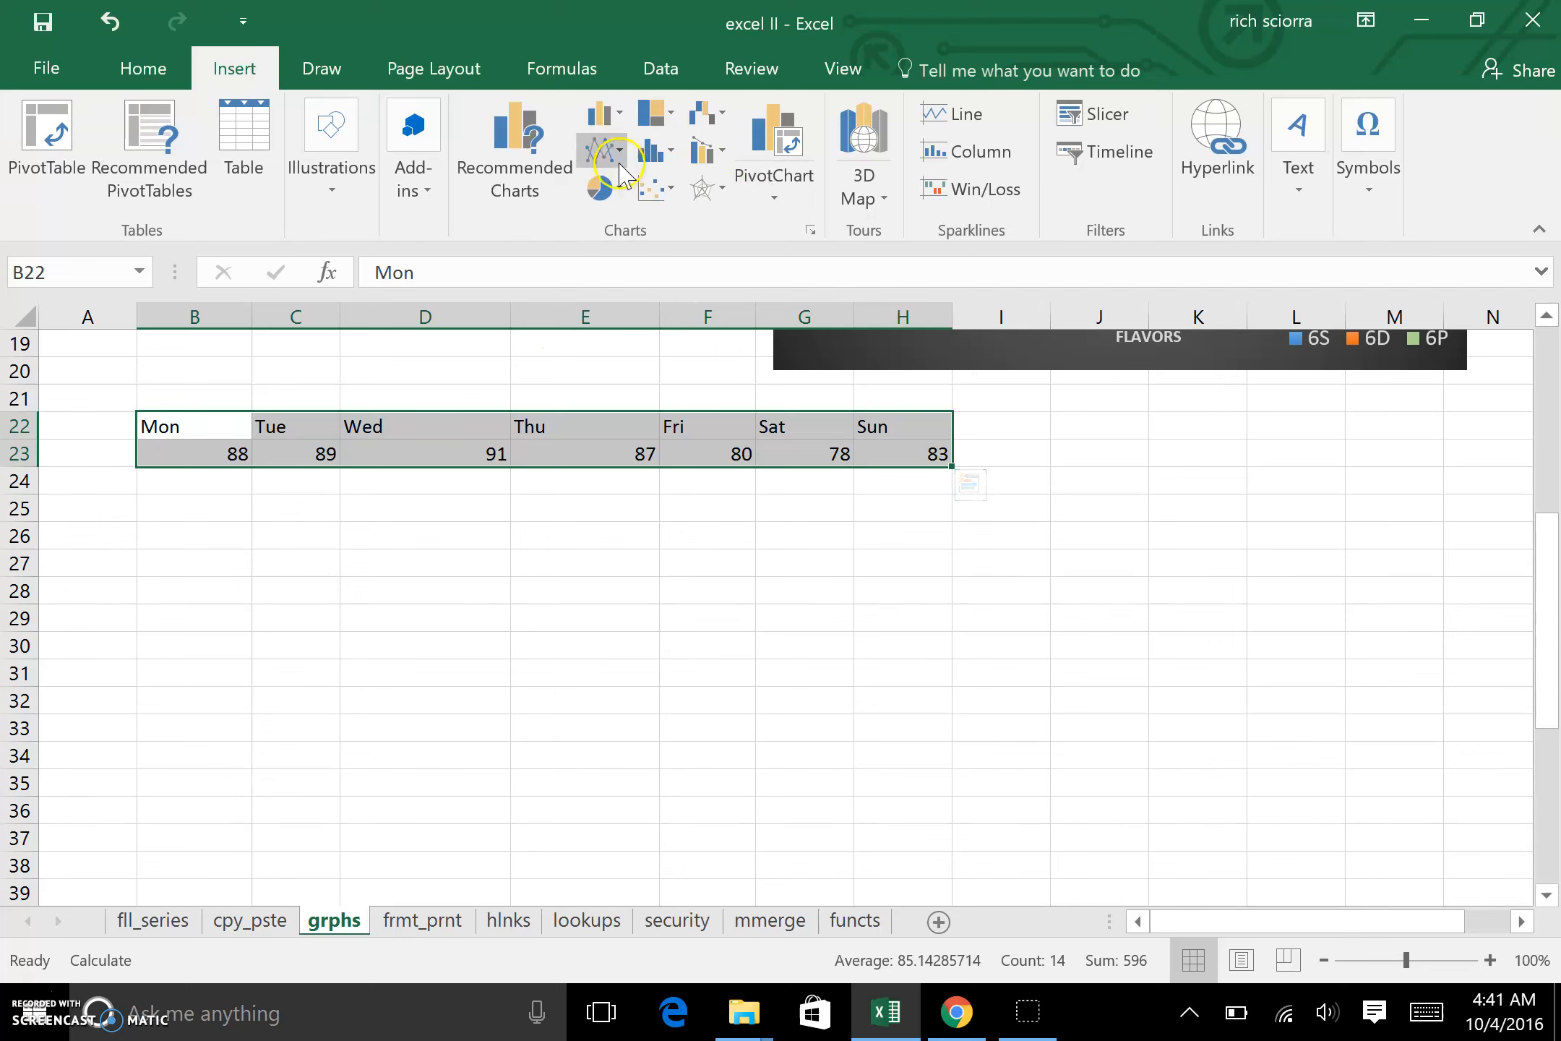
click(602, 151)
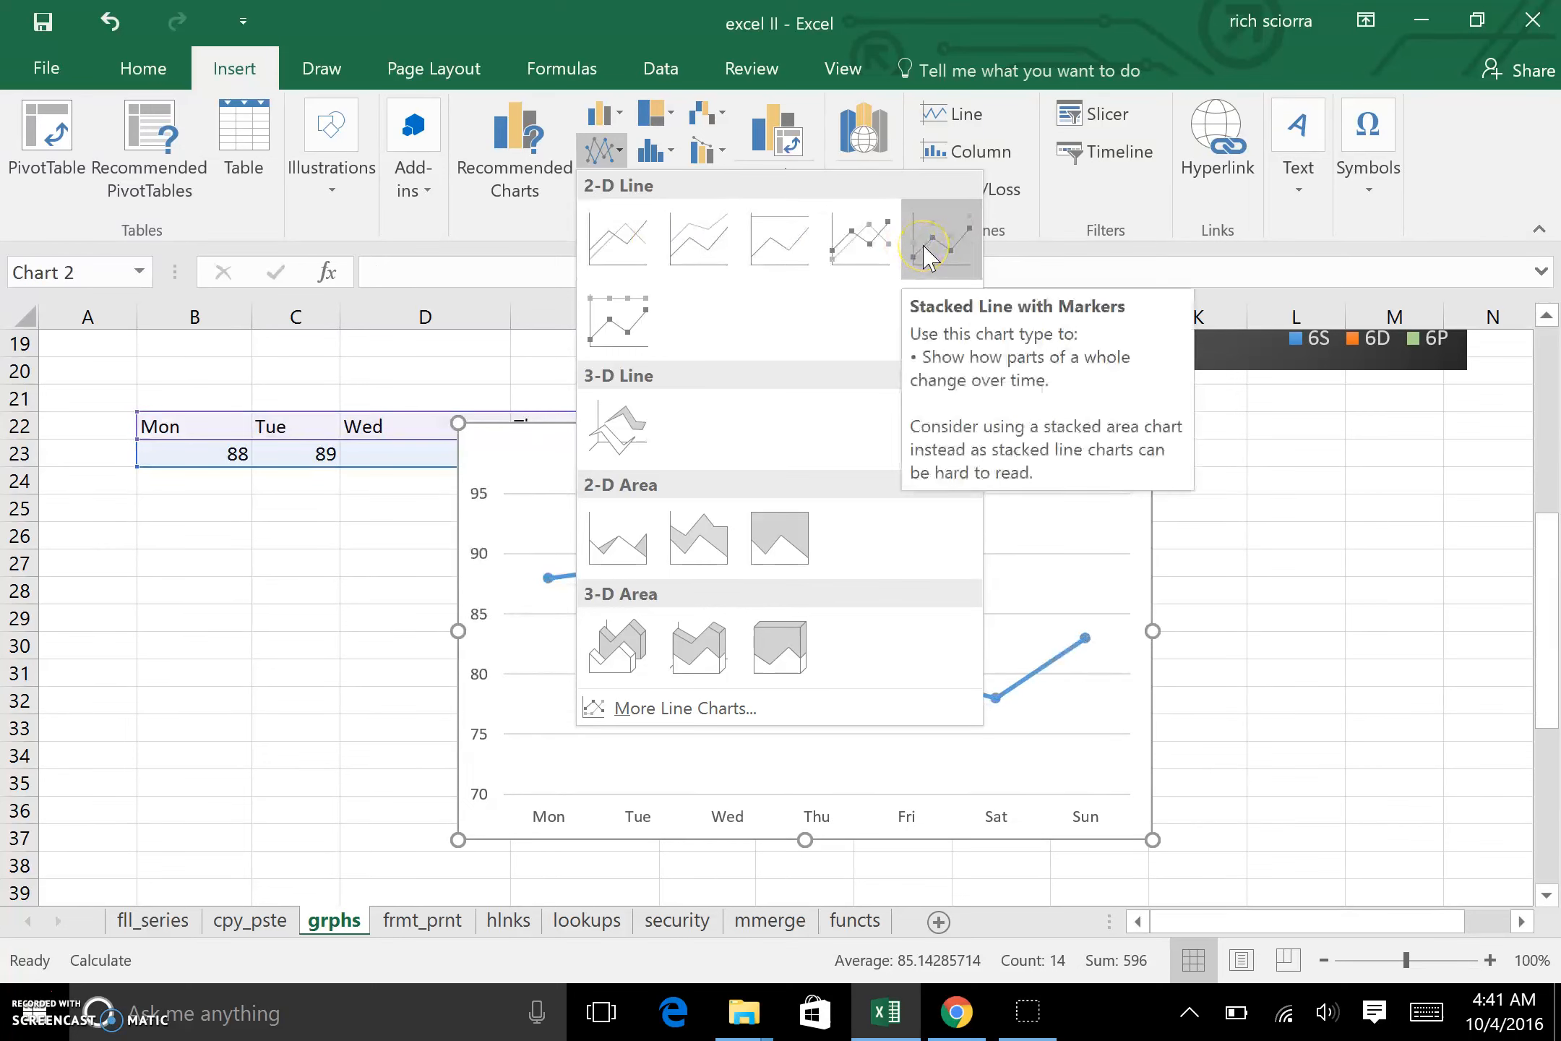
click(883, 253)
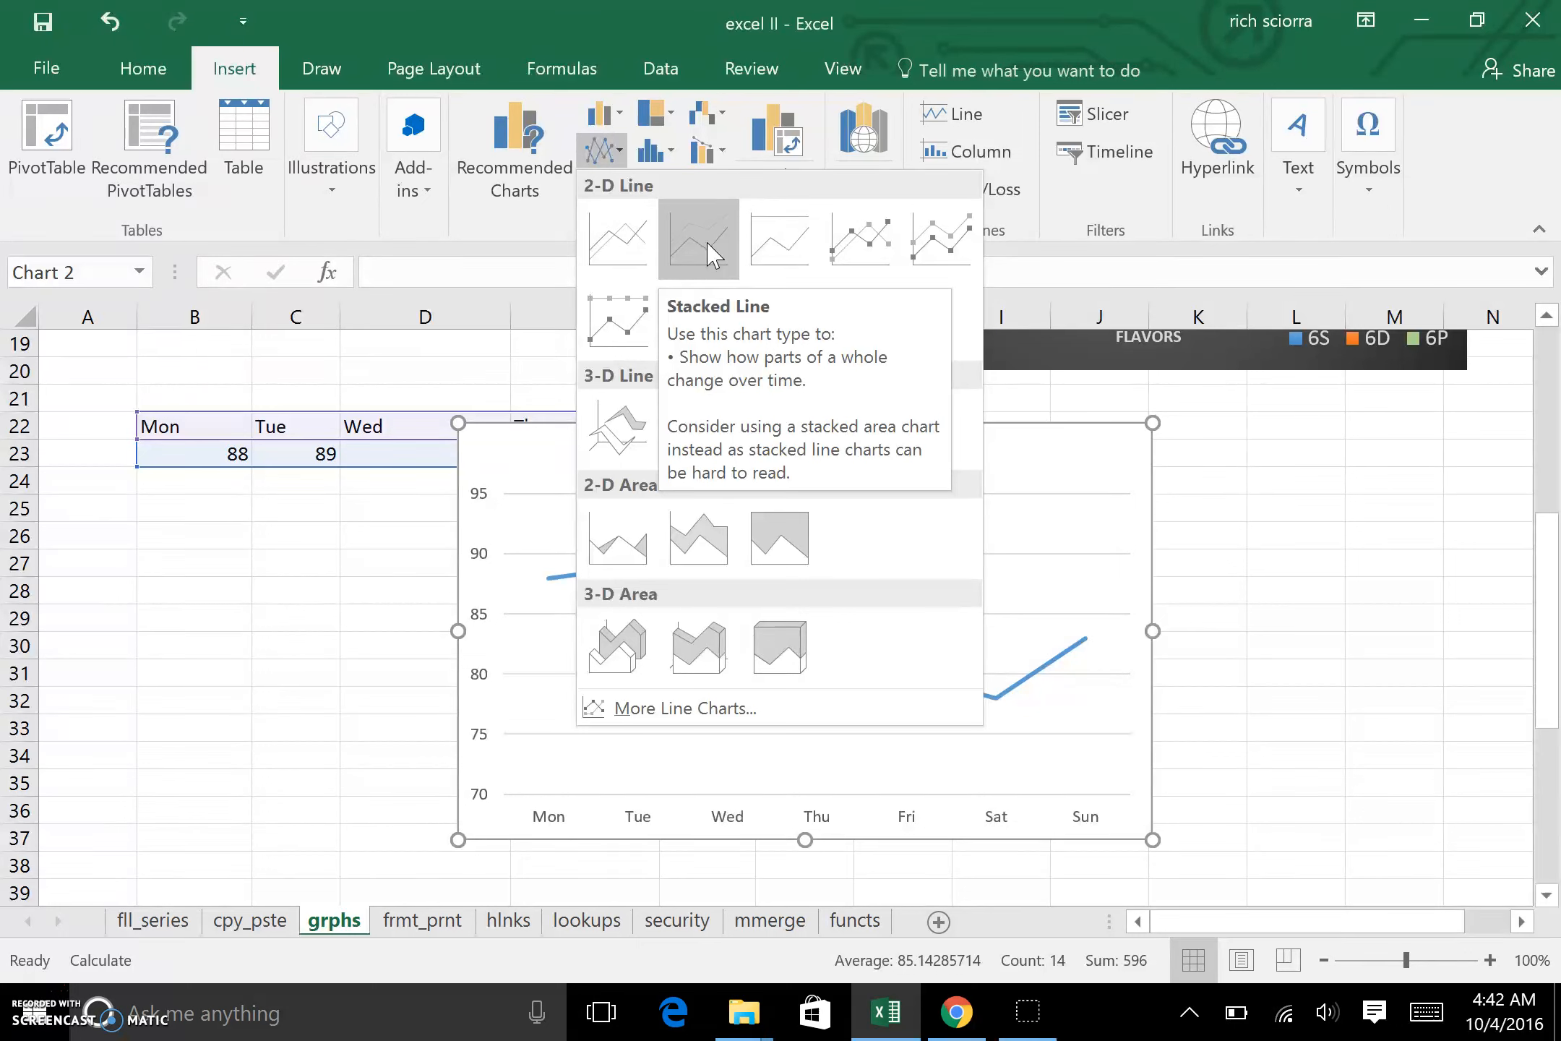
click(636, 255)
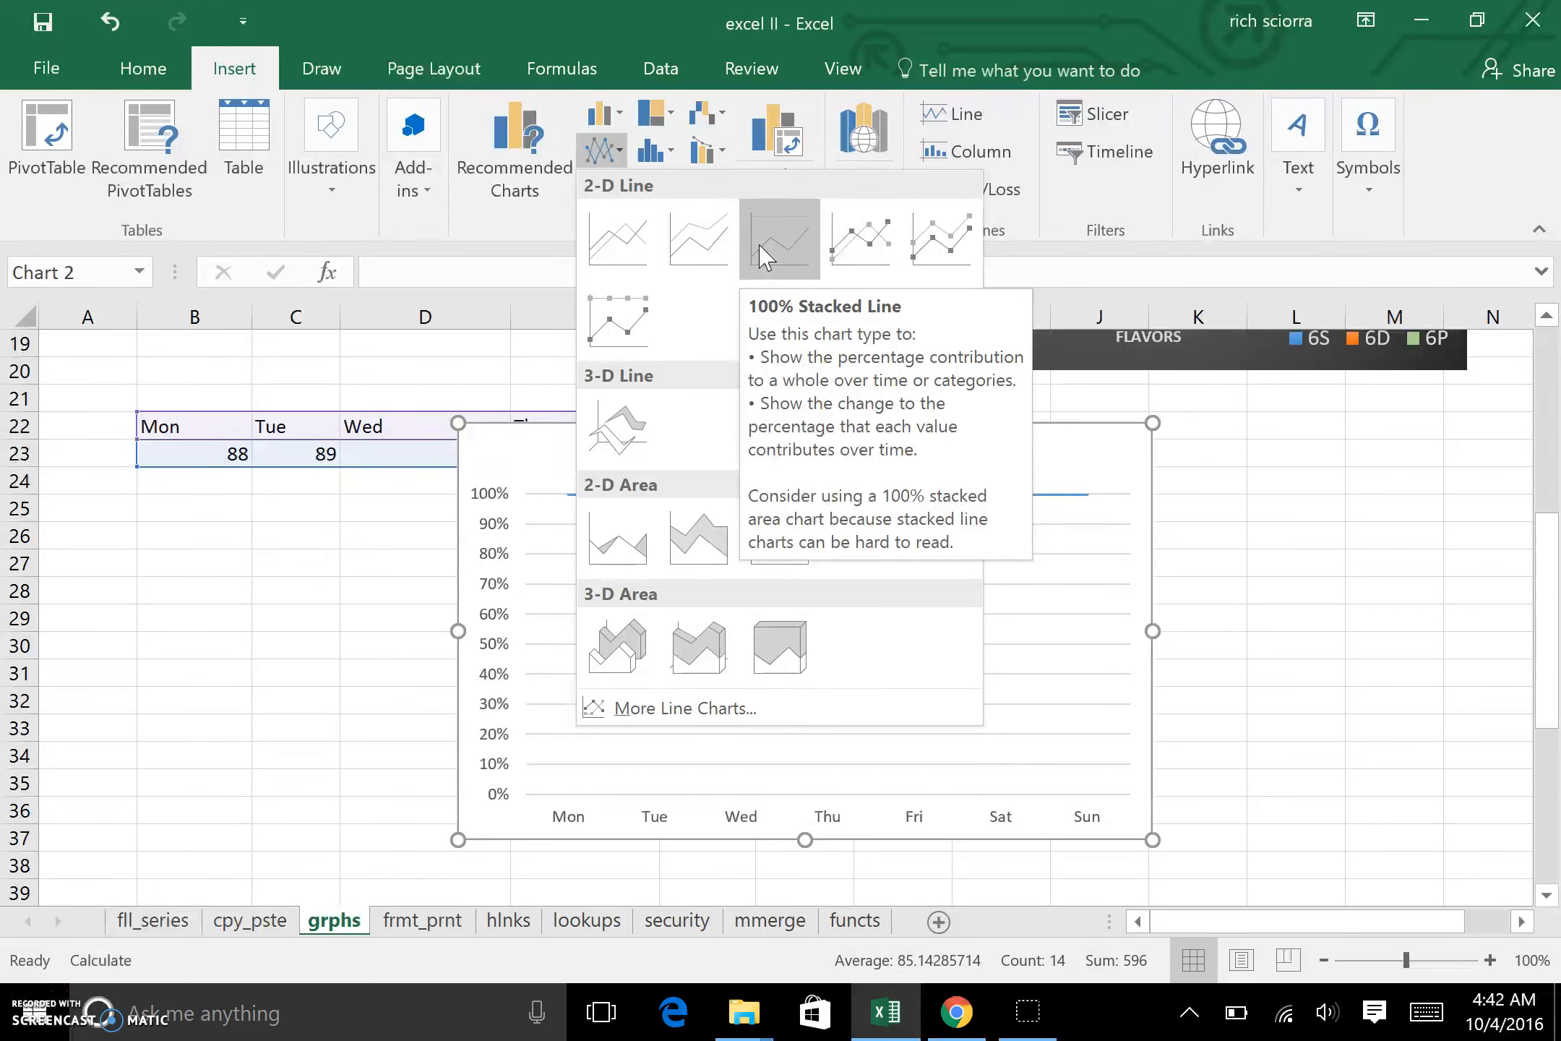
click(619, 249)
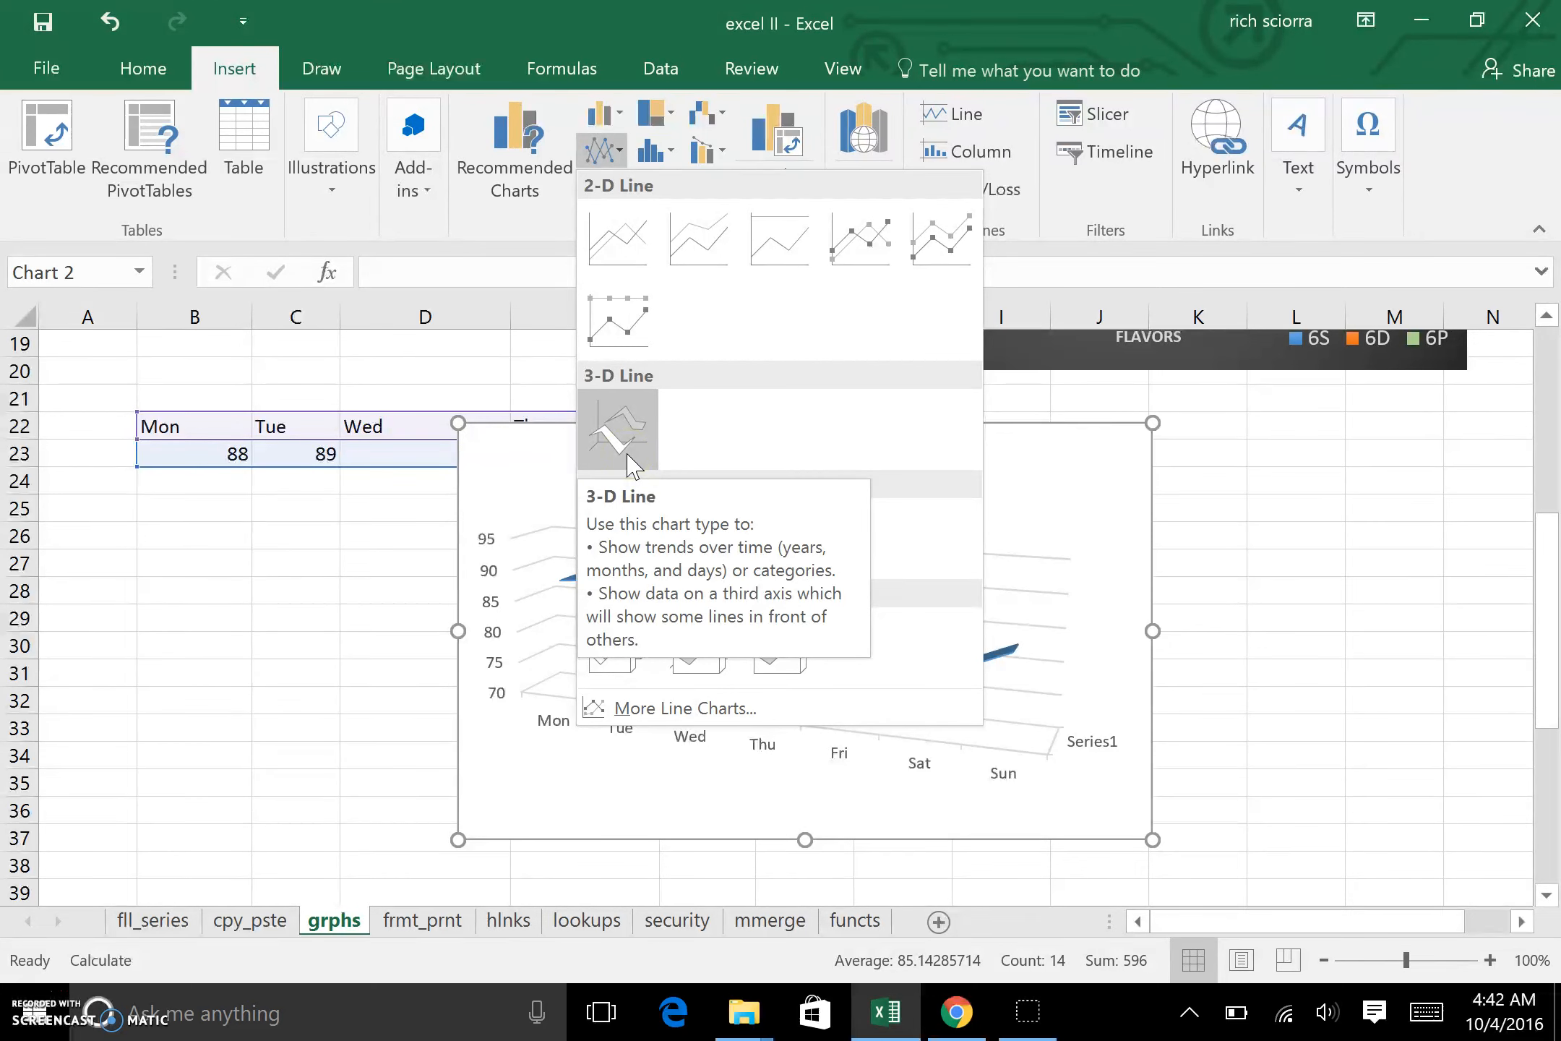
click(631, 404)
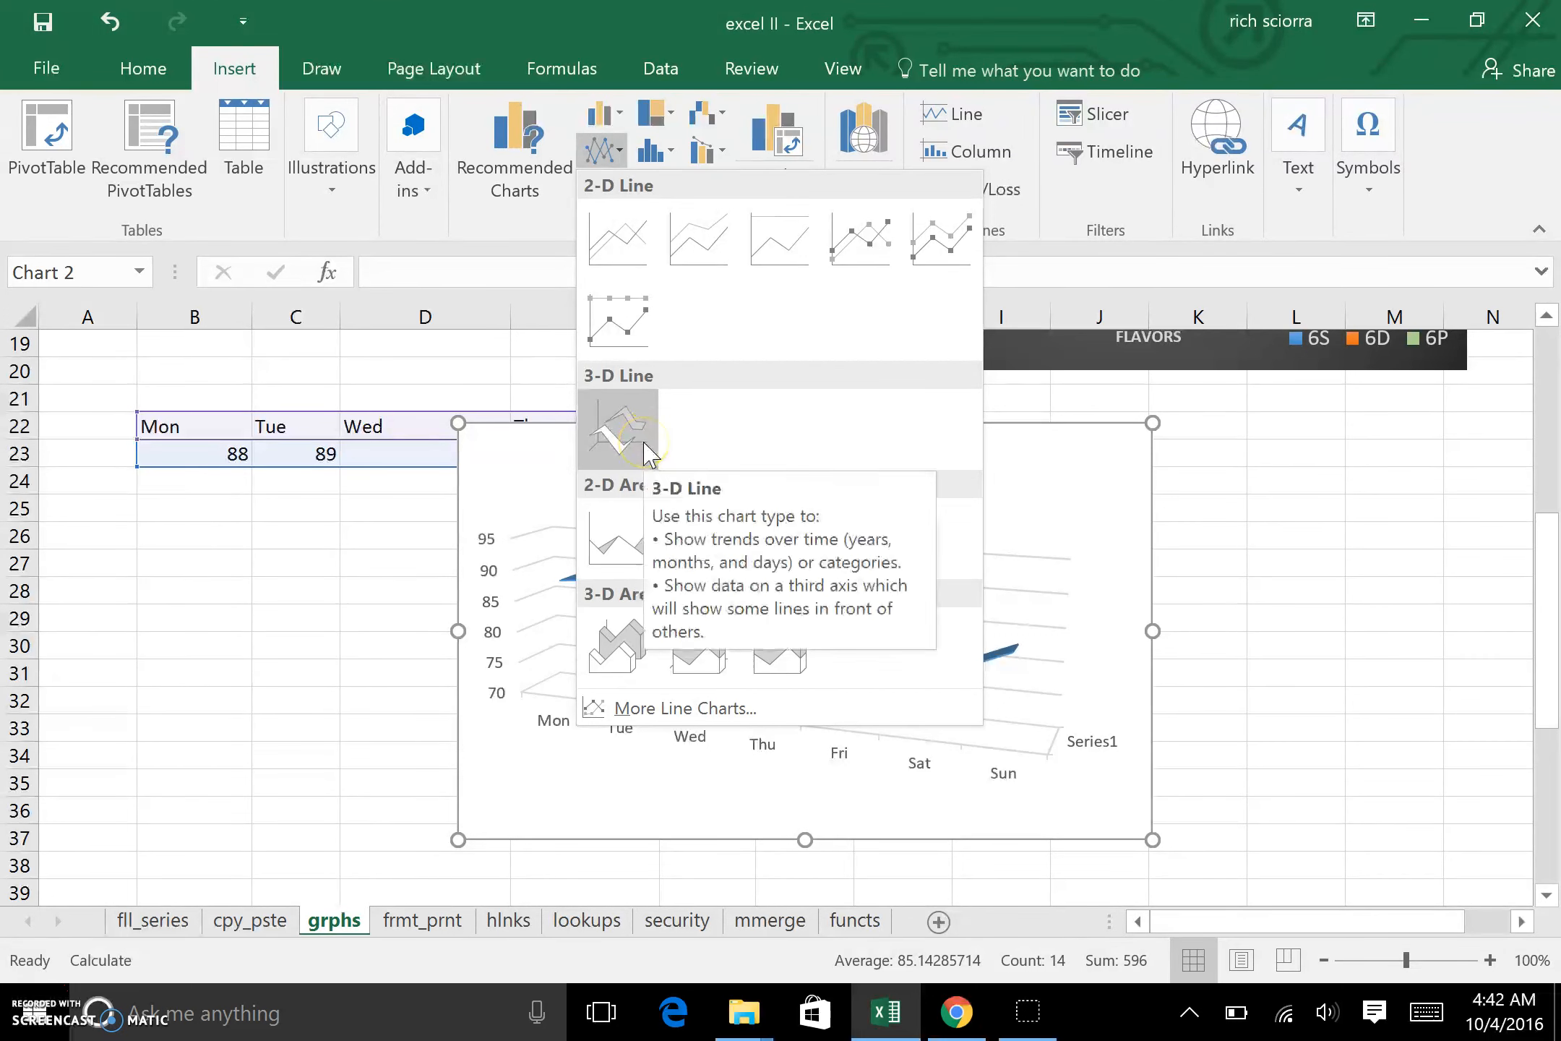
click(626, 255)
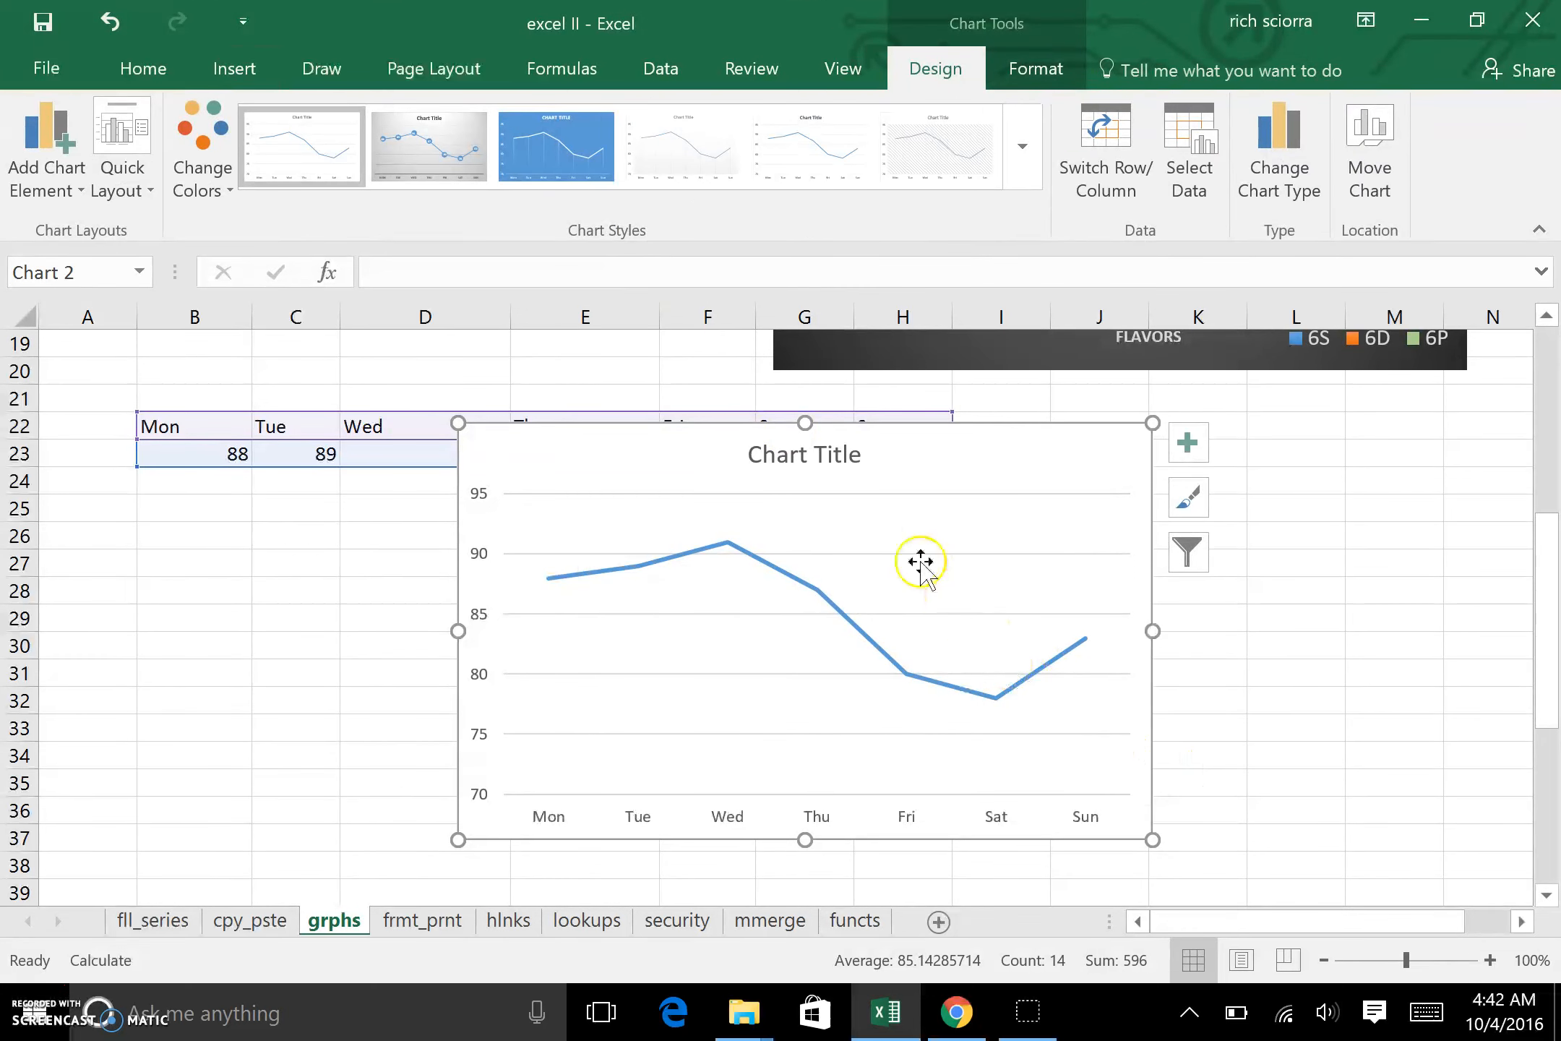
Step: Change the line chart's title to "High Temps Week of 9/1/16"
click(855, 456)
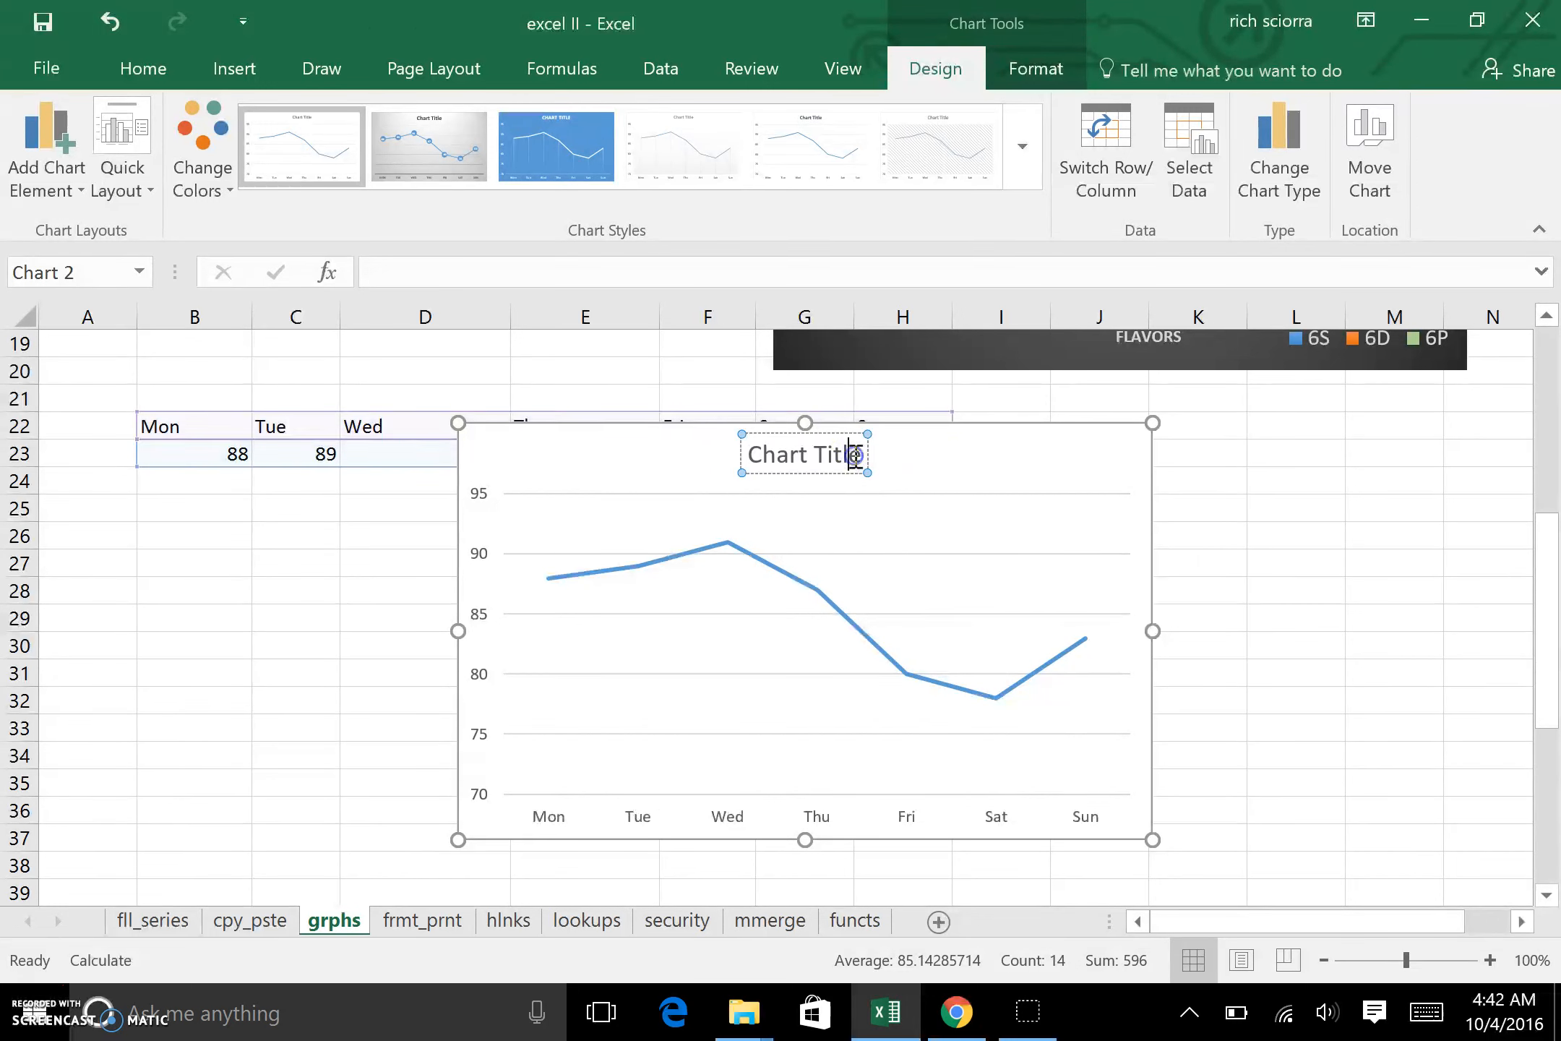
drag(860, 455, 727, 455)
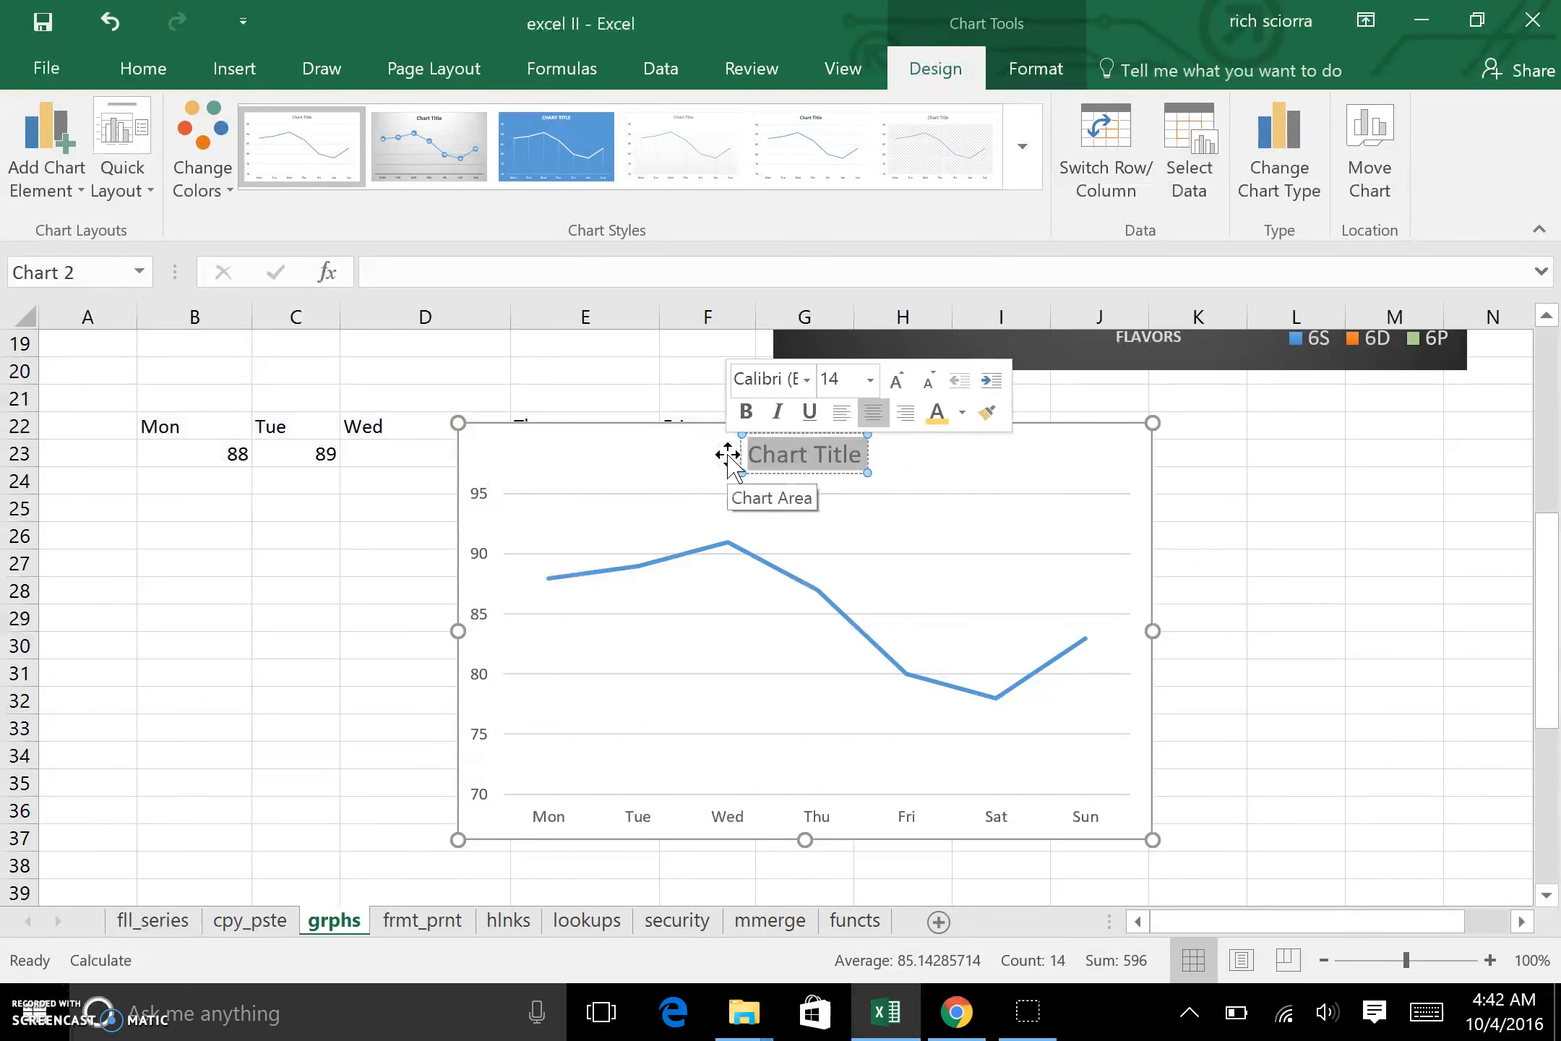
text(High Temps)
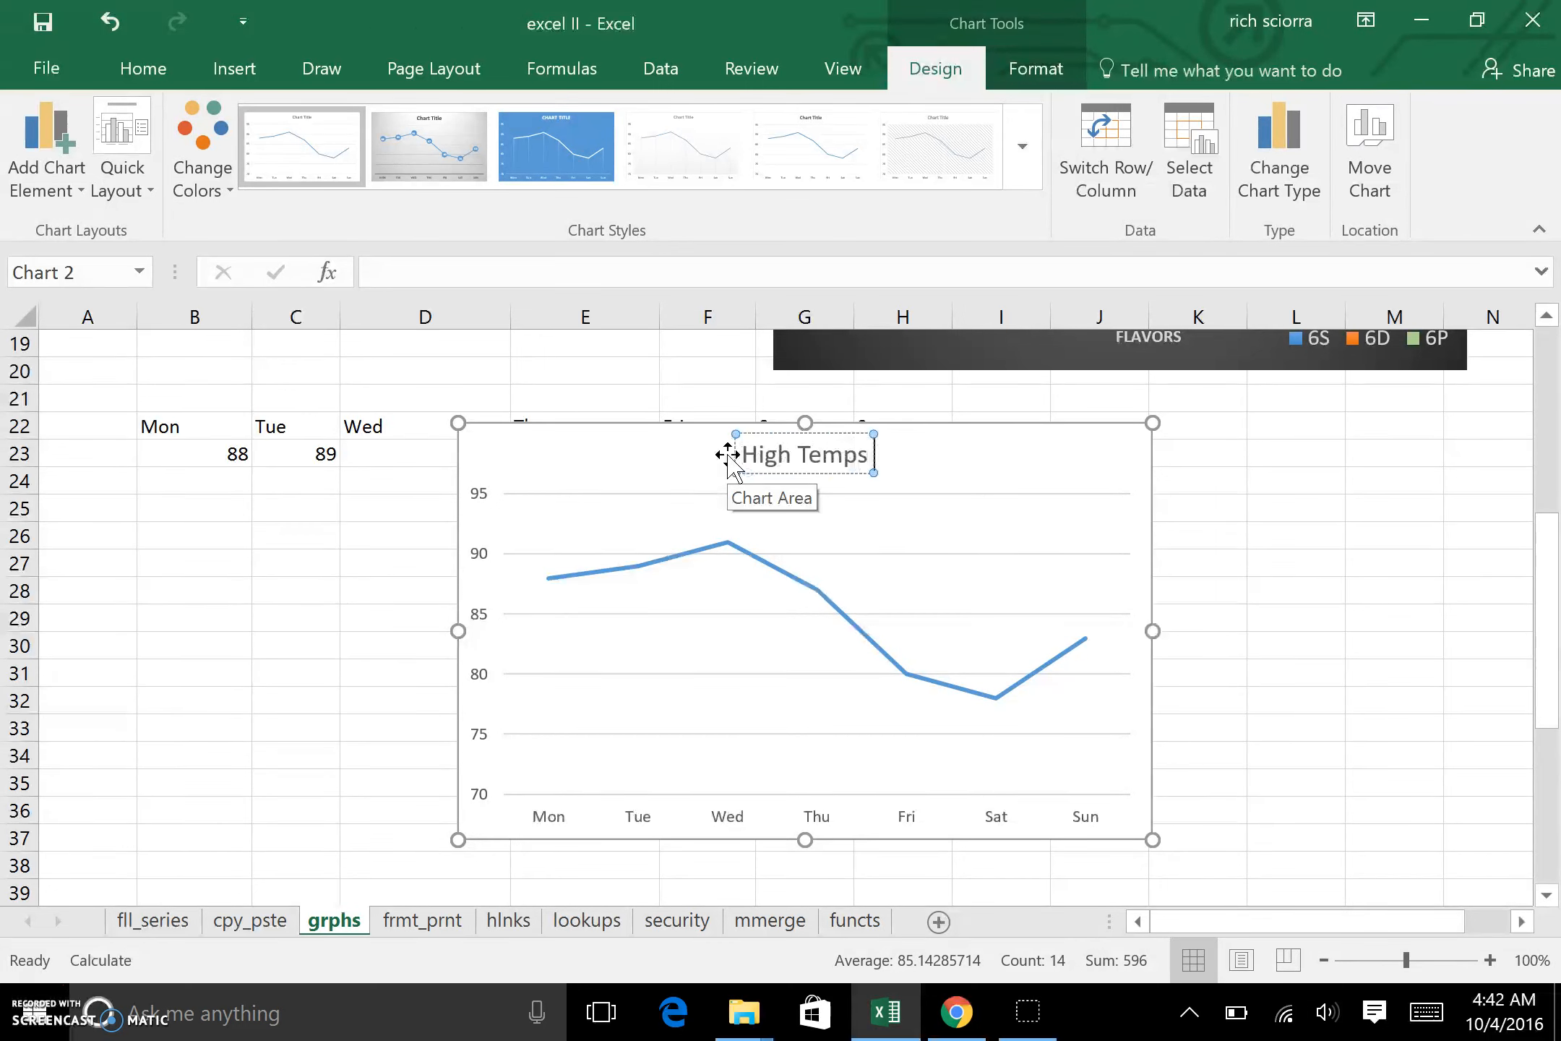
text( Week o)
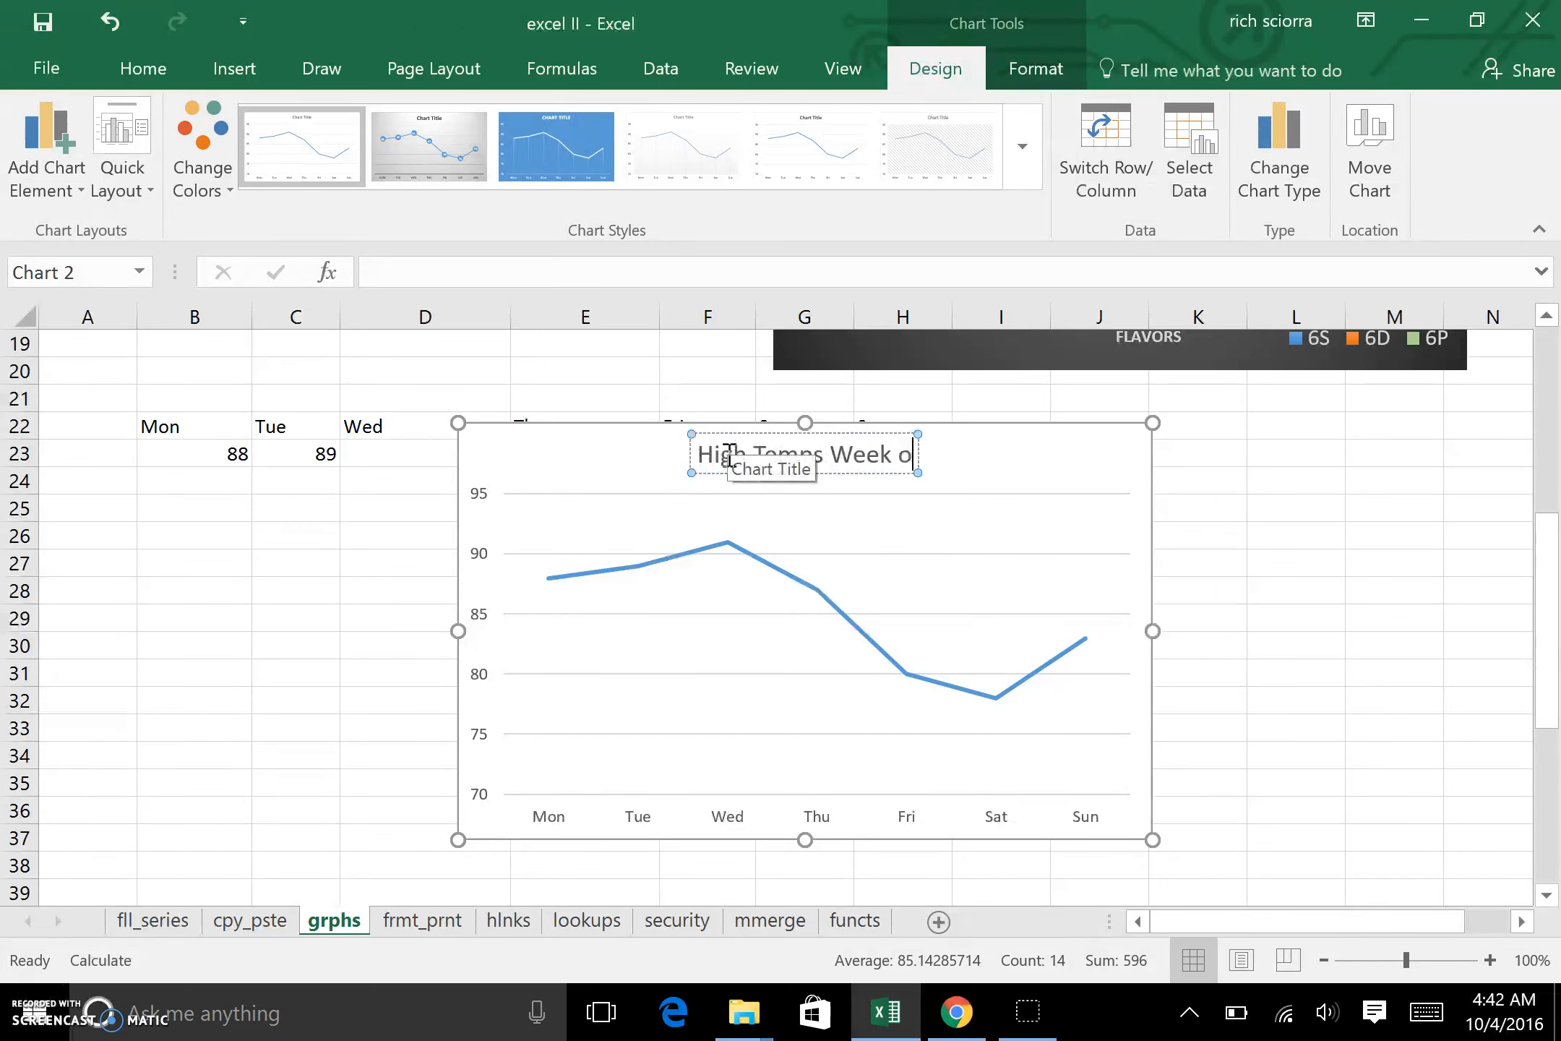
text(f 9/1/16)
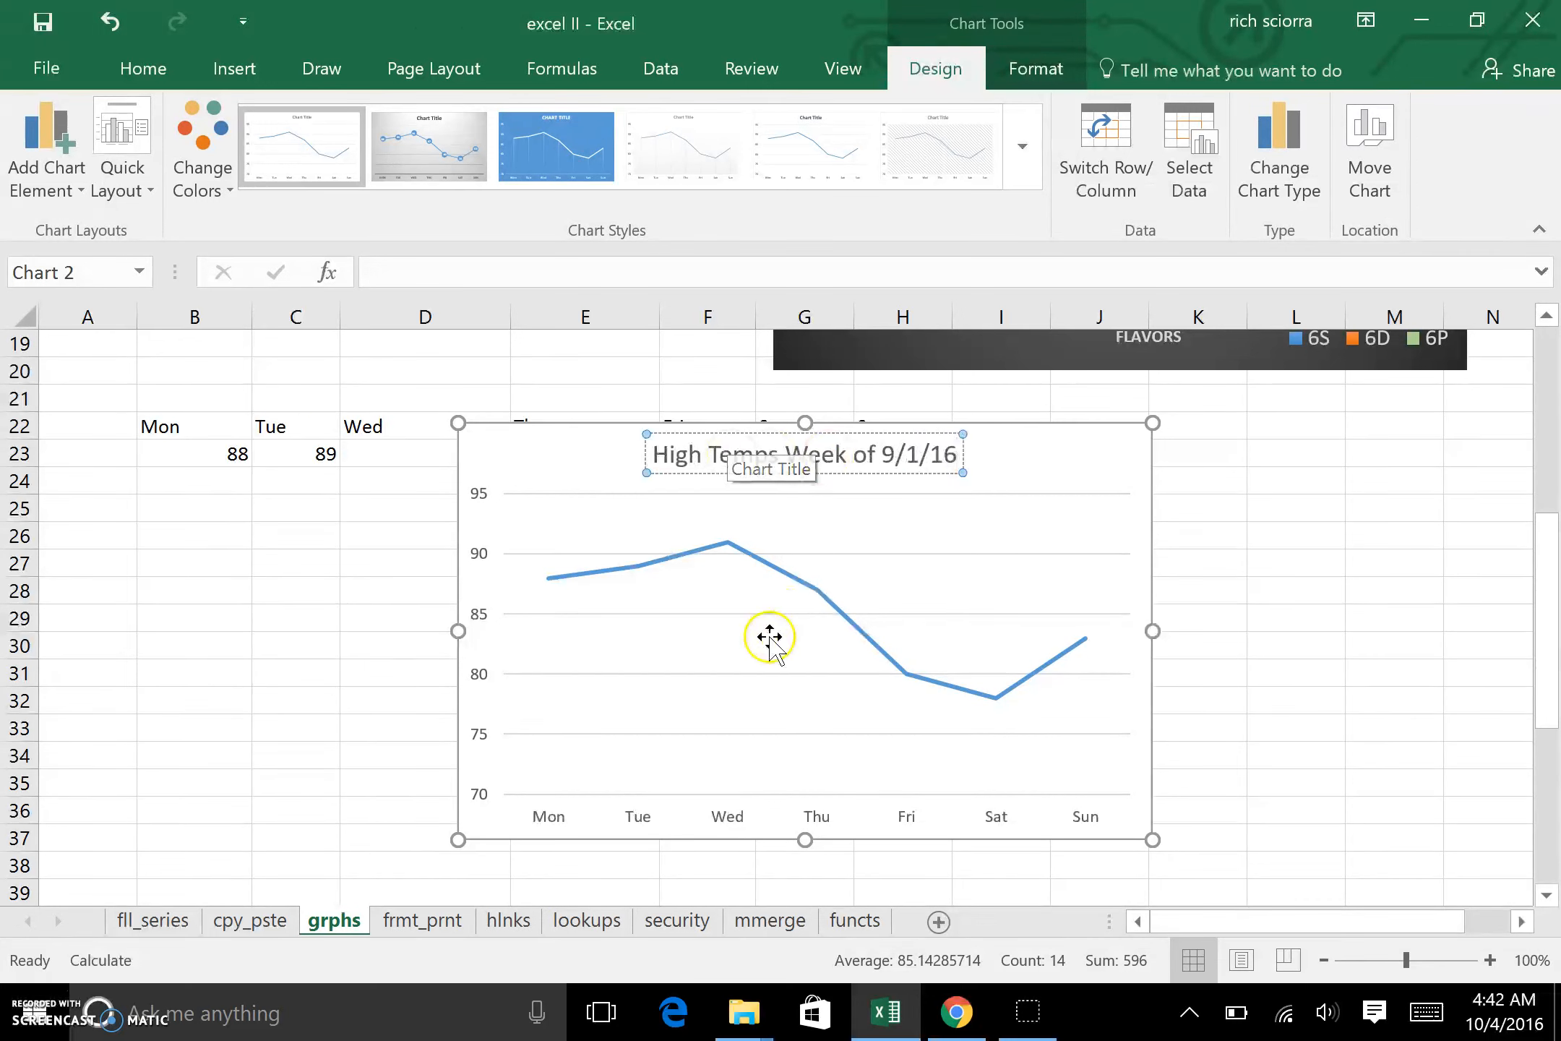
Step: Add axis titles to the high temperatures line chart
click(1019, 551)
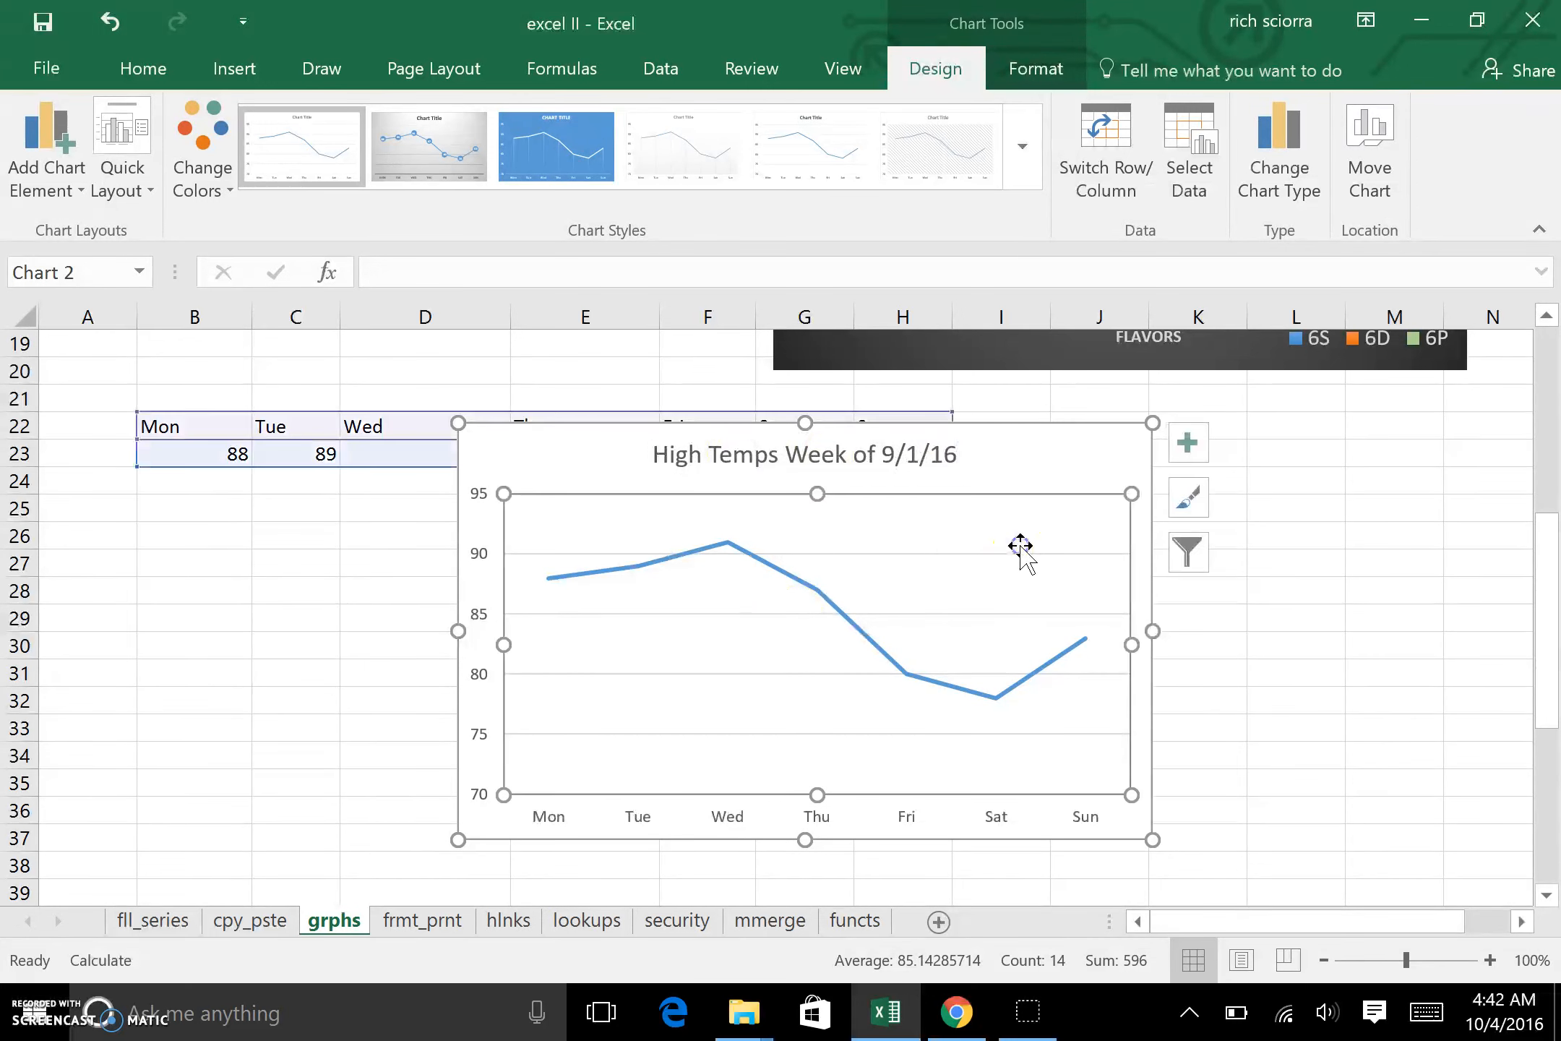
click(1188, 442)
click(1261, 514)
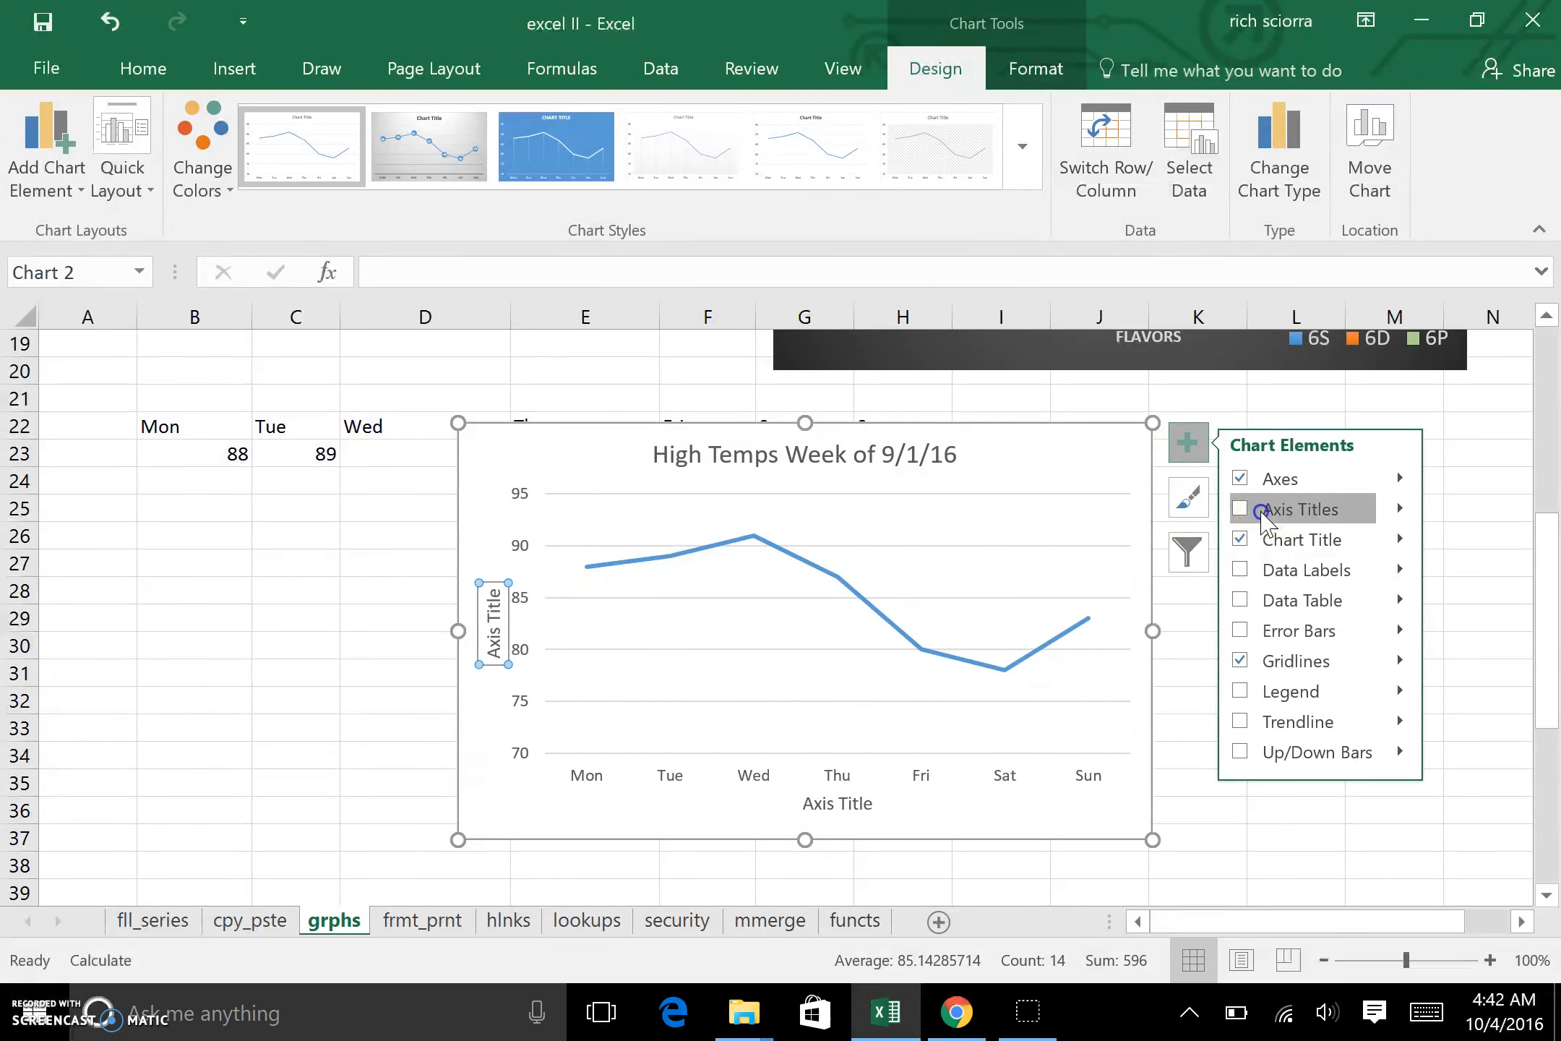
Step: Change the line chart's horizontal axis title to "Days"
click(850, 803)
double_click(851, 803)
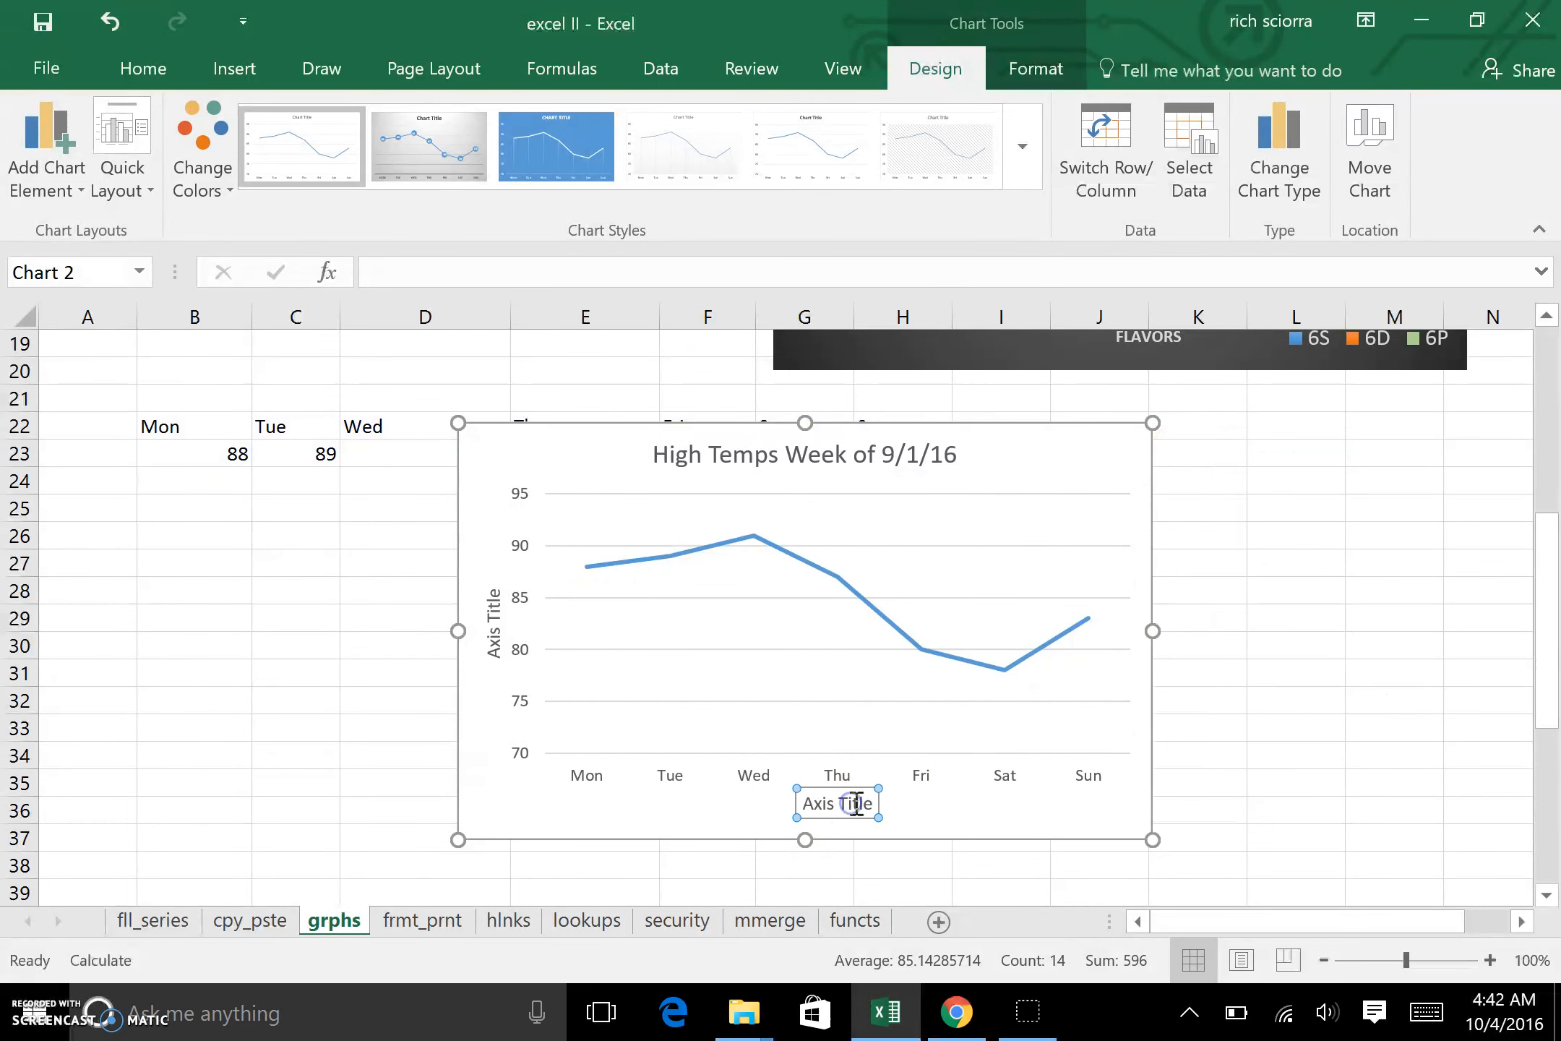
click(856, 808)
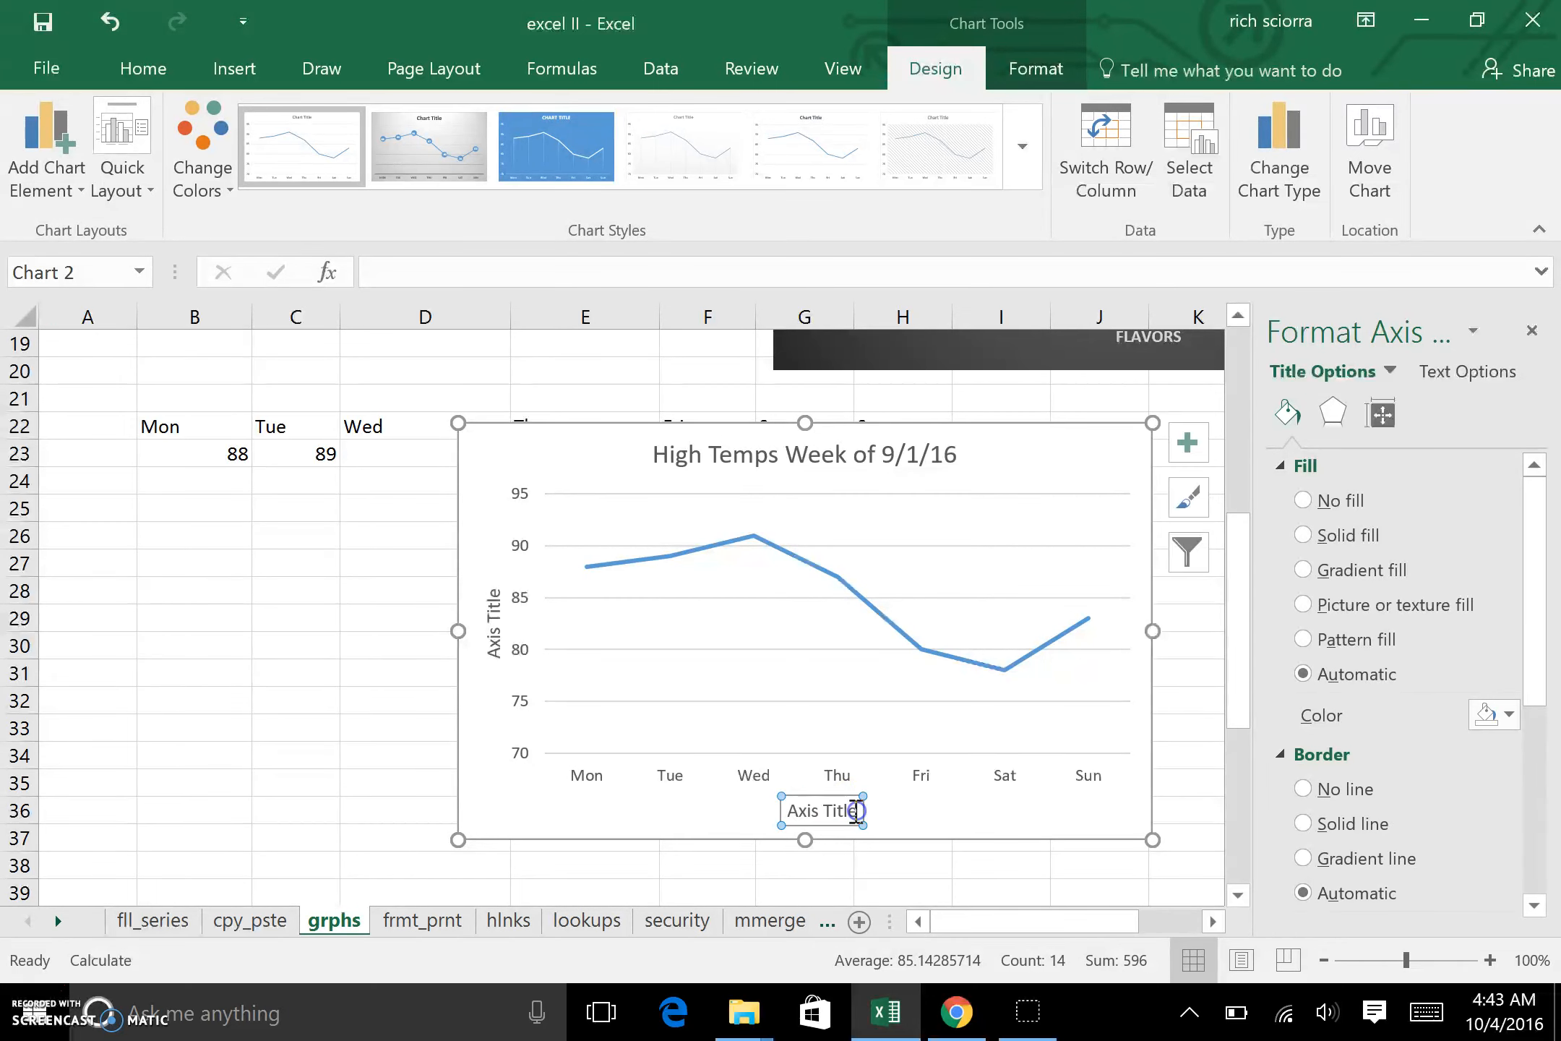
double_click(854, 811)
key(BackSpace)
key(BackSpace)
key(BackSpace)
key(BackSpace)
key(BackSpace)
key(BackSpace)
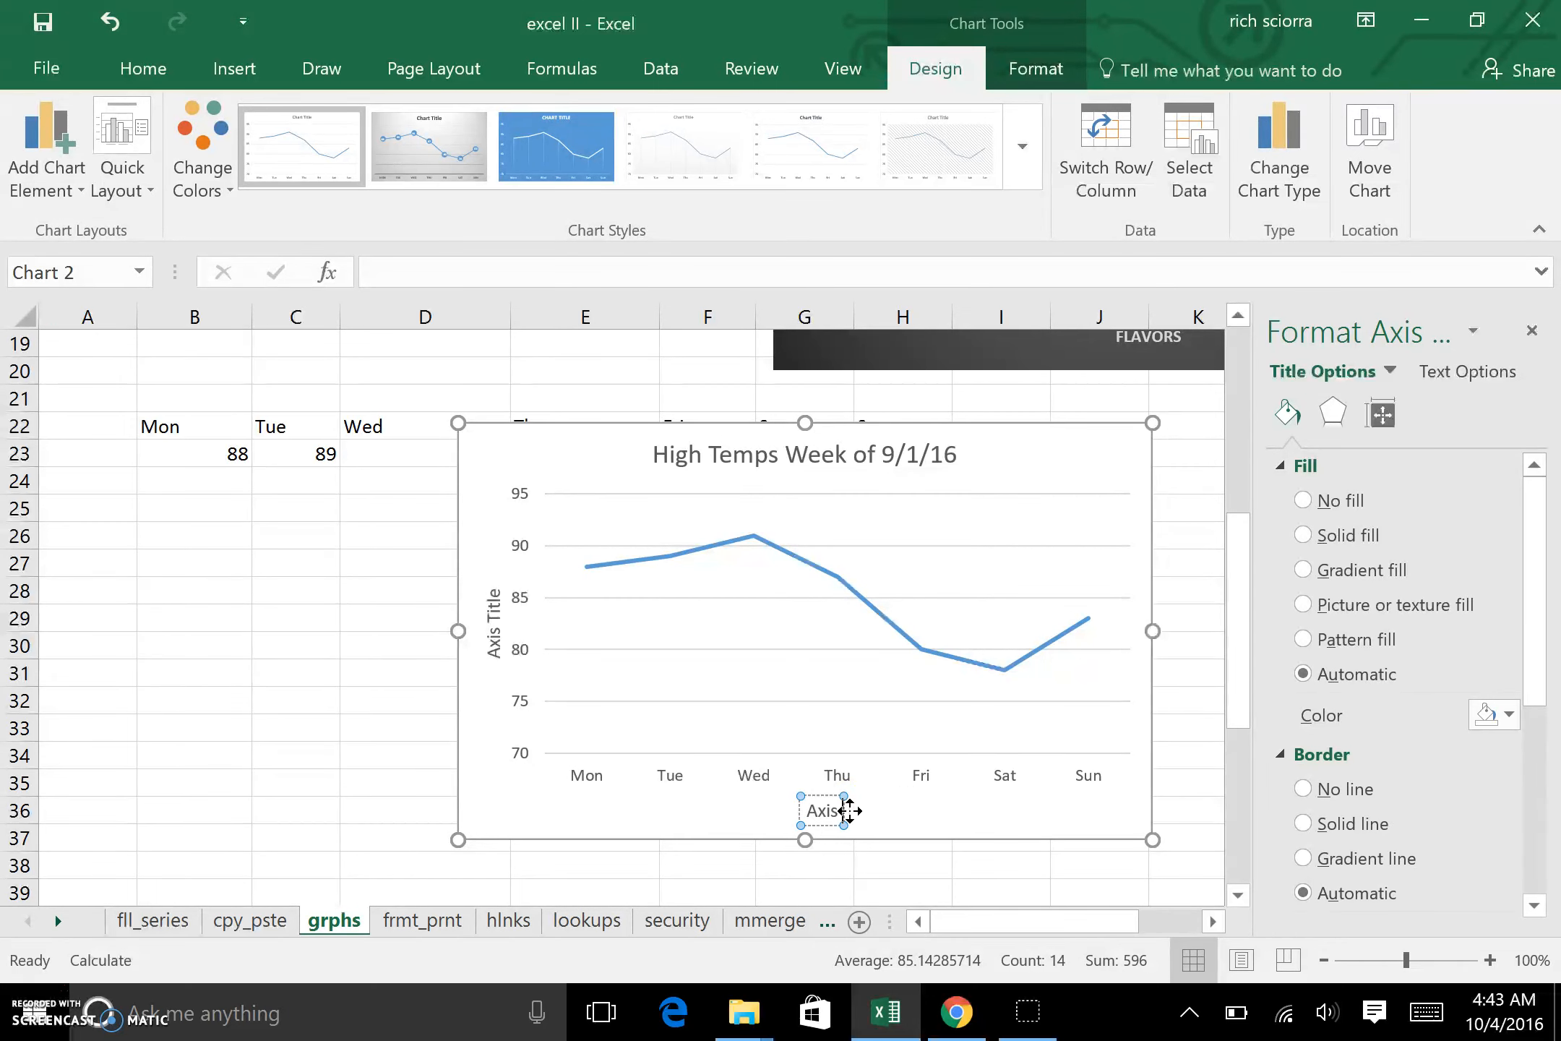
text(Days)
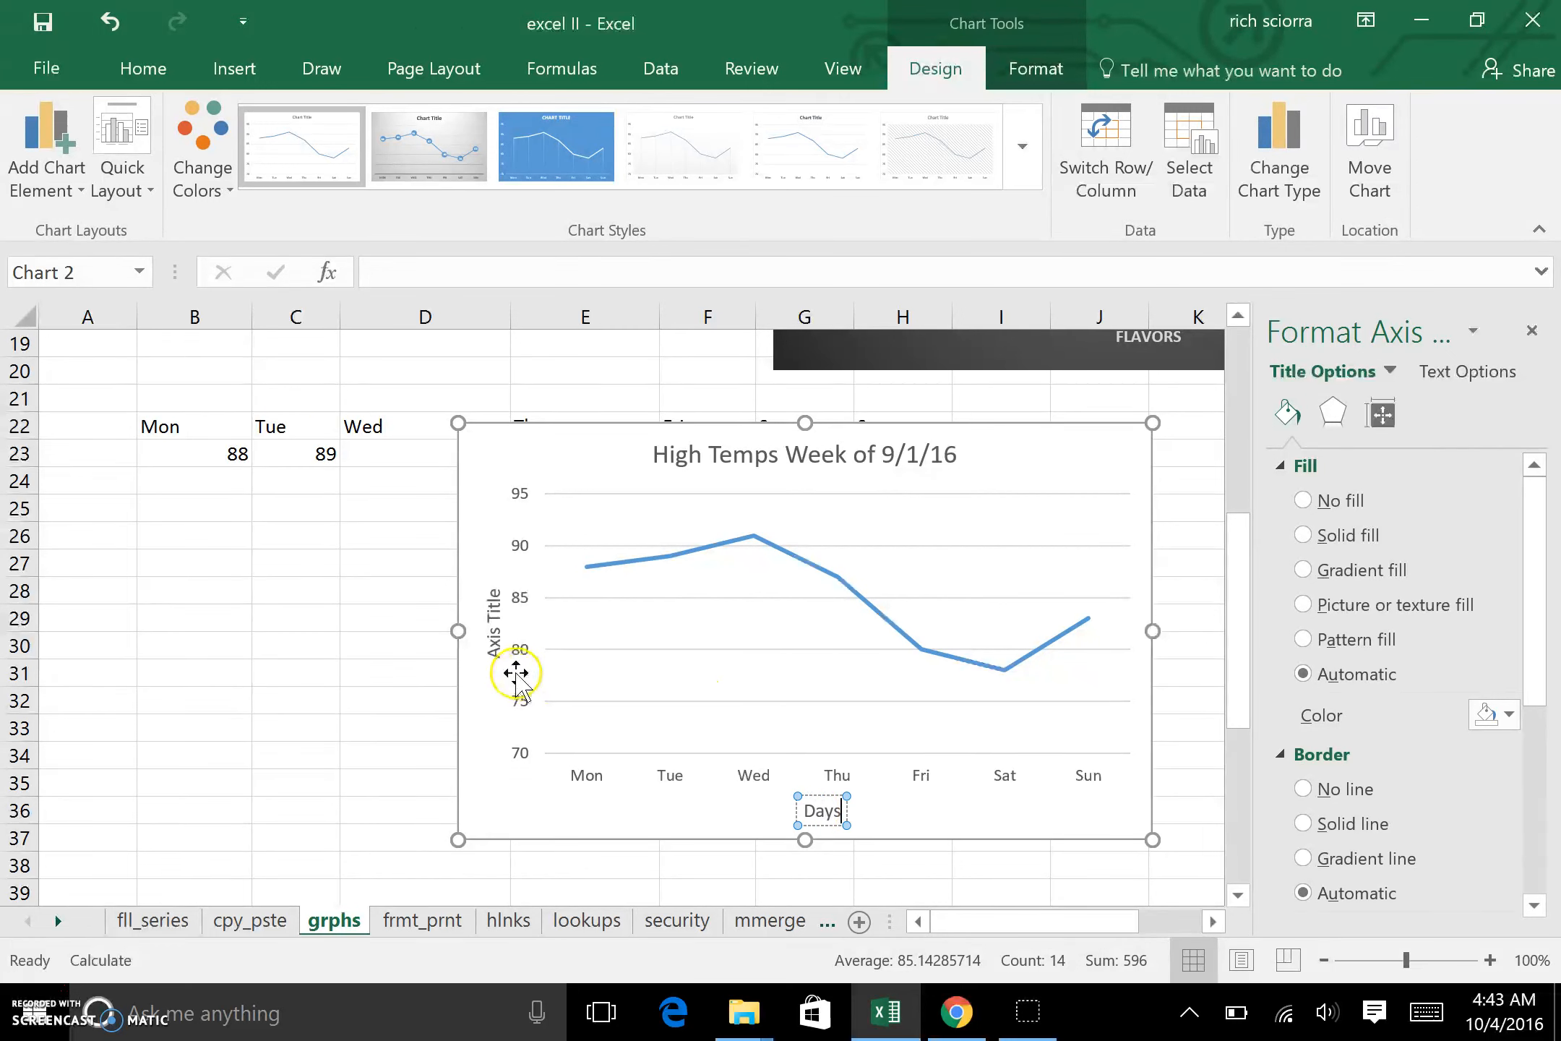
Step: Change the line chart's vertical axis title to "Degrees F"
click(503, 641)
drag(498, 657, 497, 591)
text(Fre)
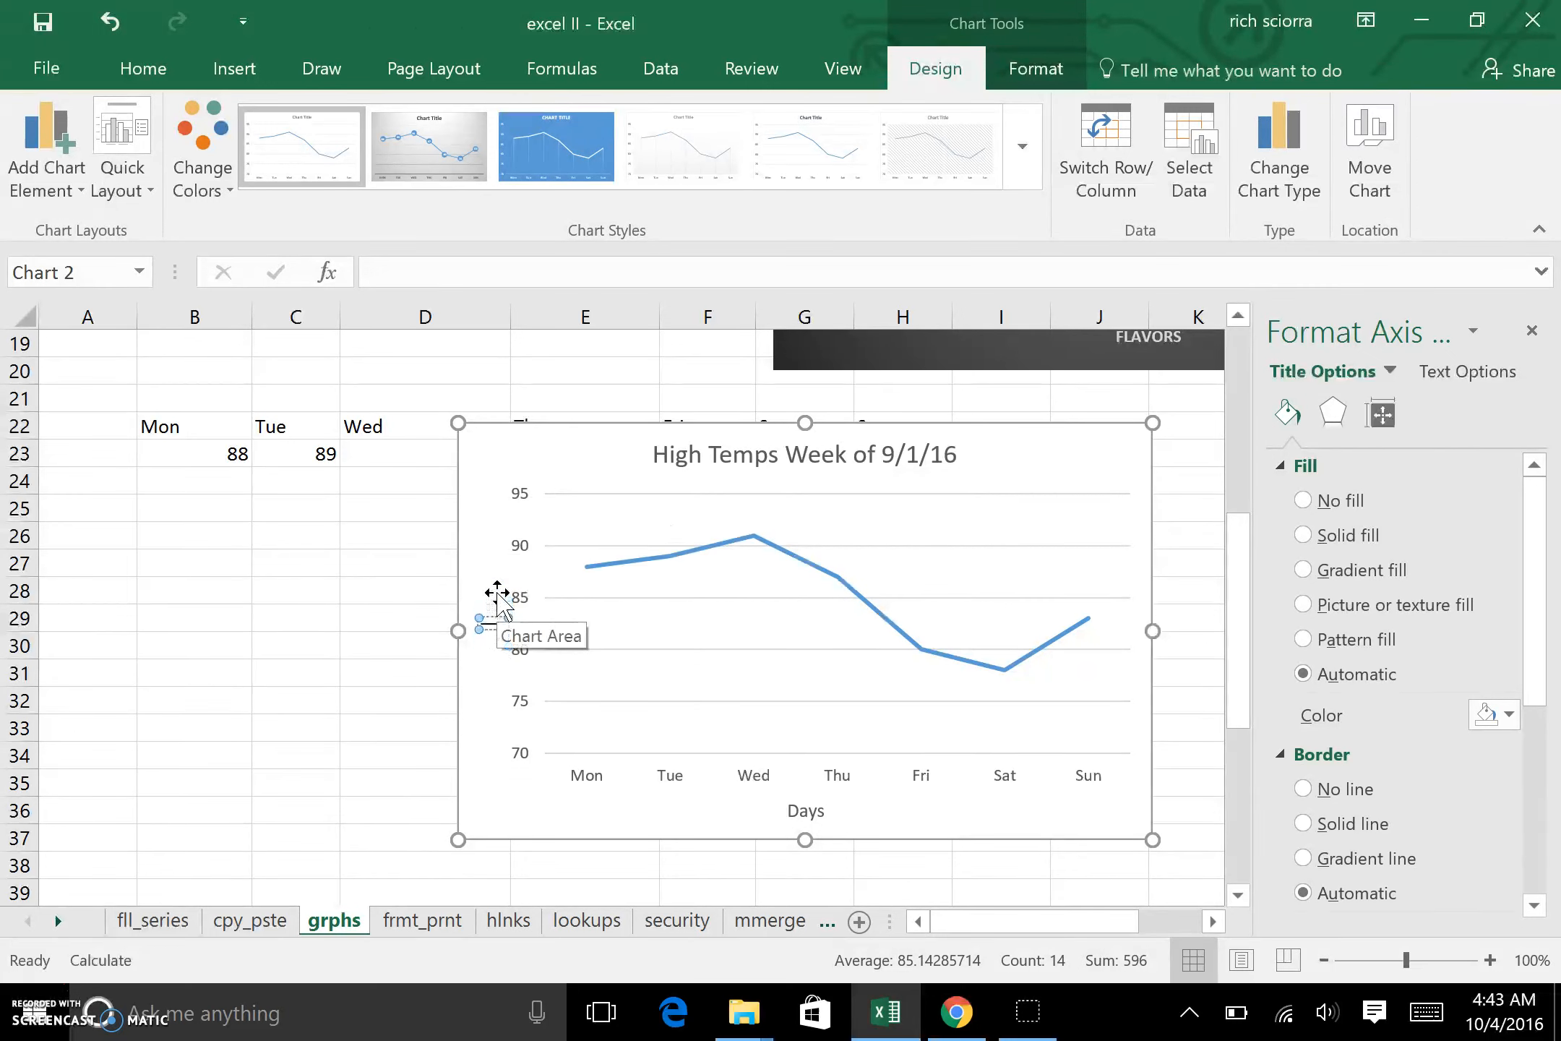
text(rees F)
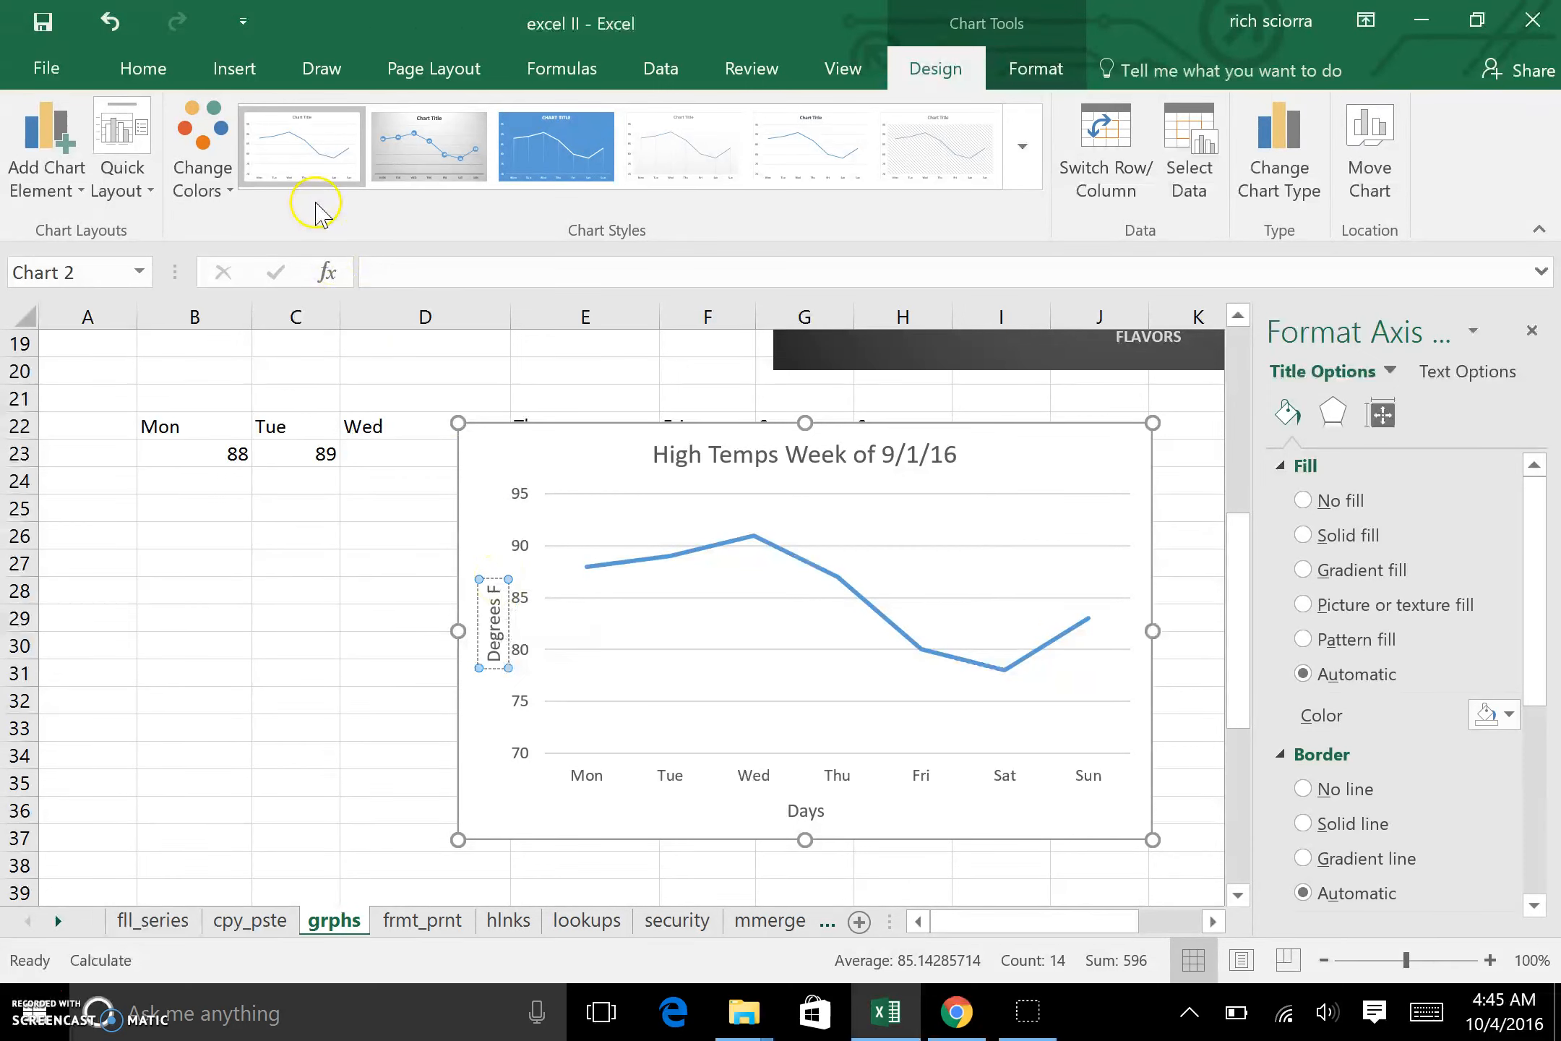
click(145, 68)
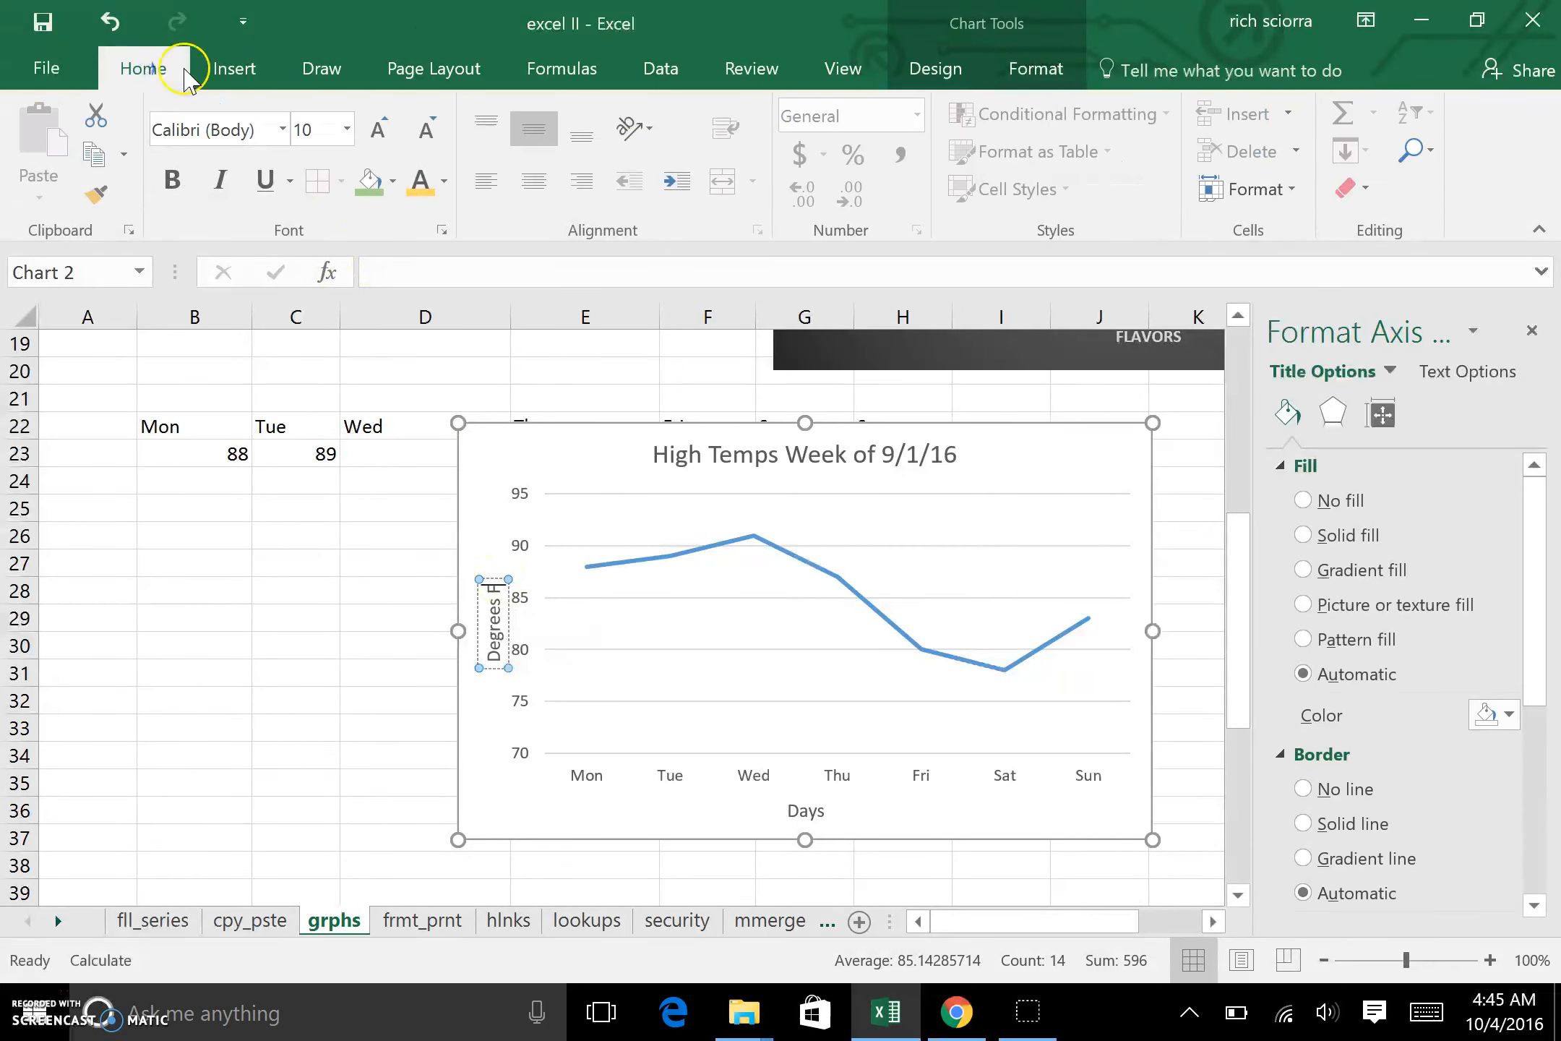
click(234, 69)
click(1392, 180)
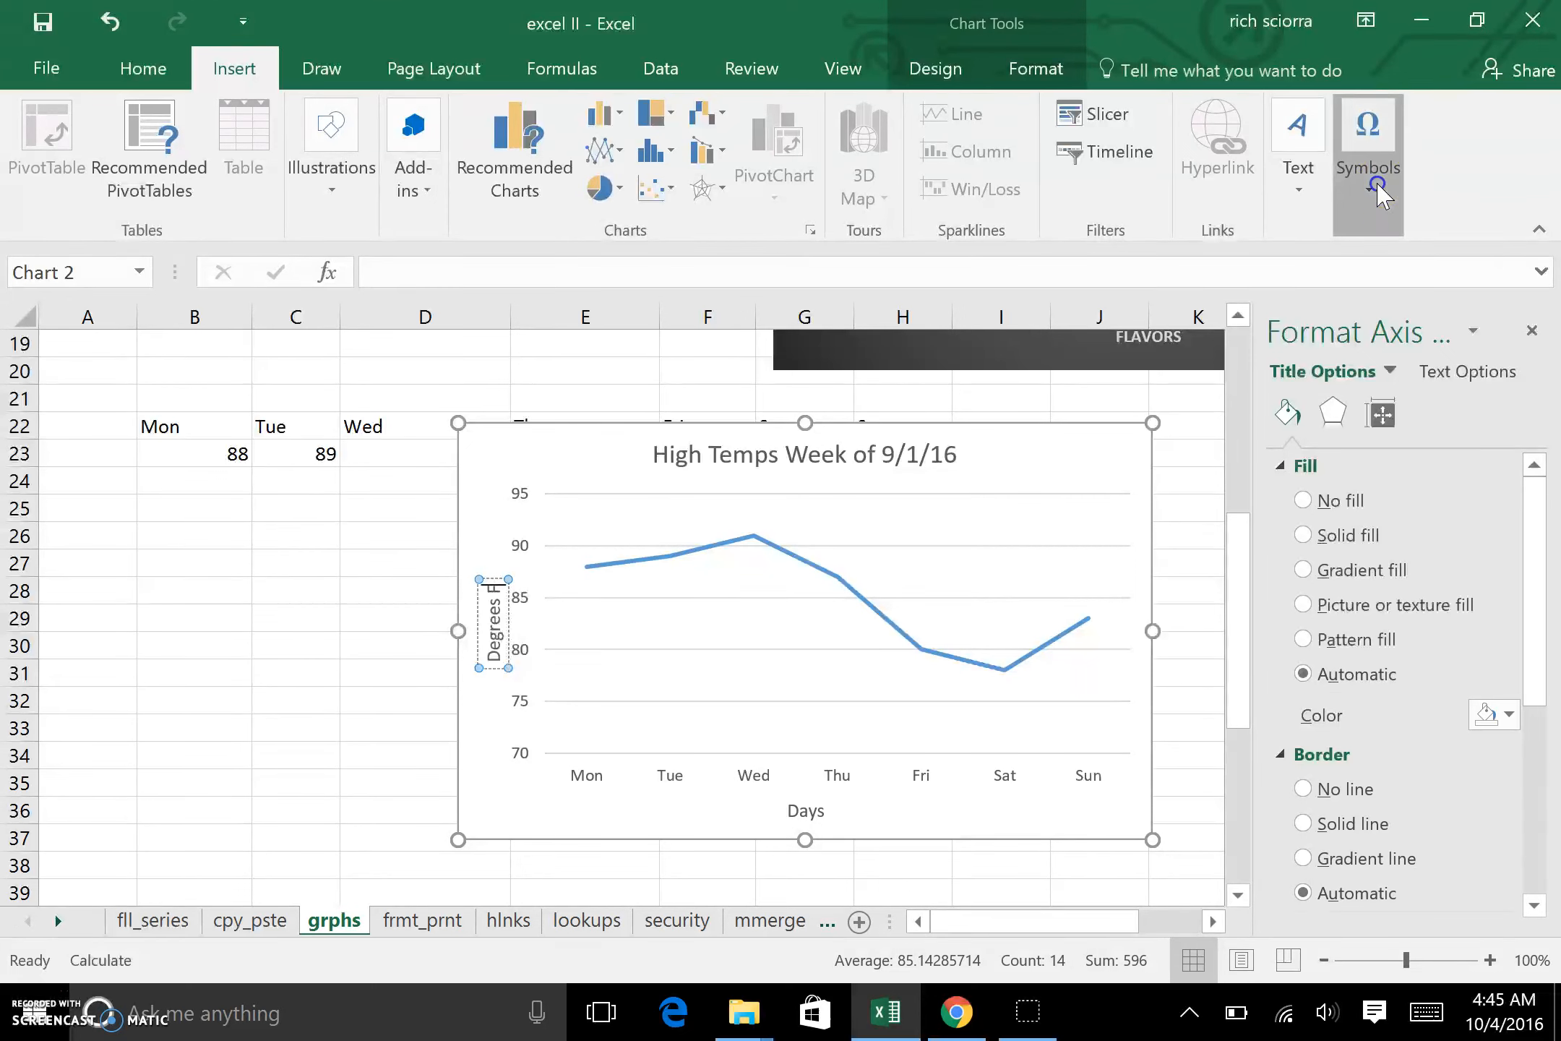
click(1438, 288)
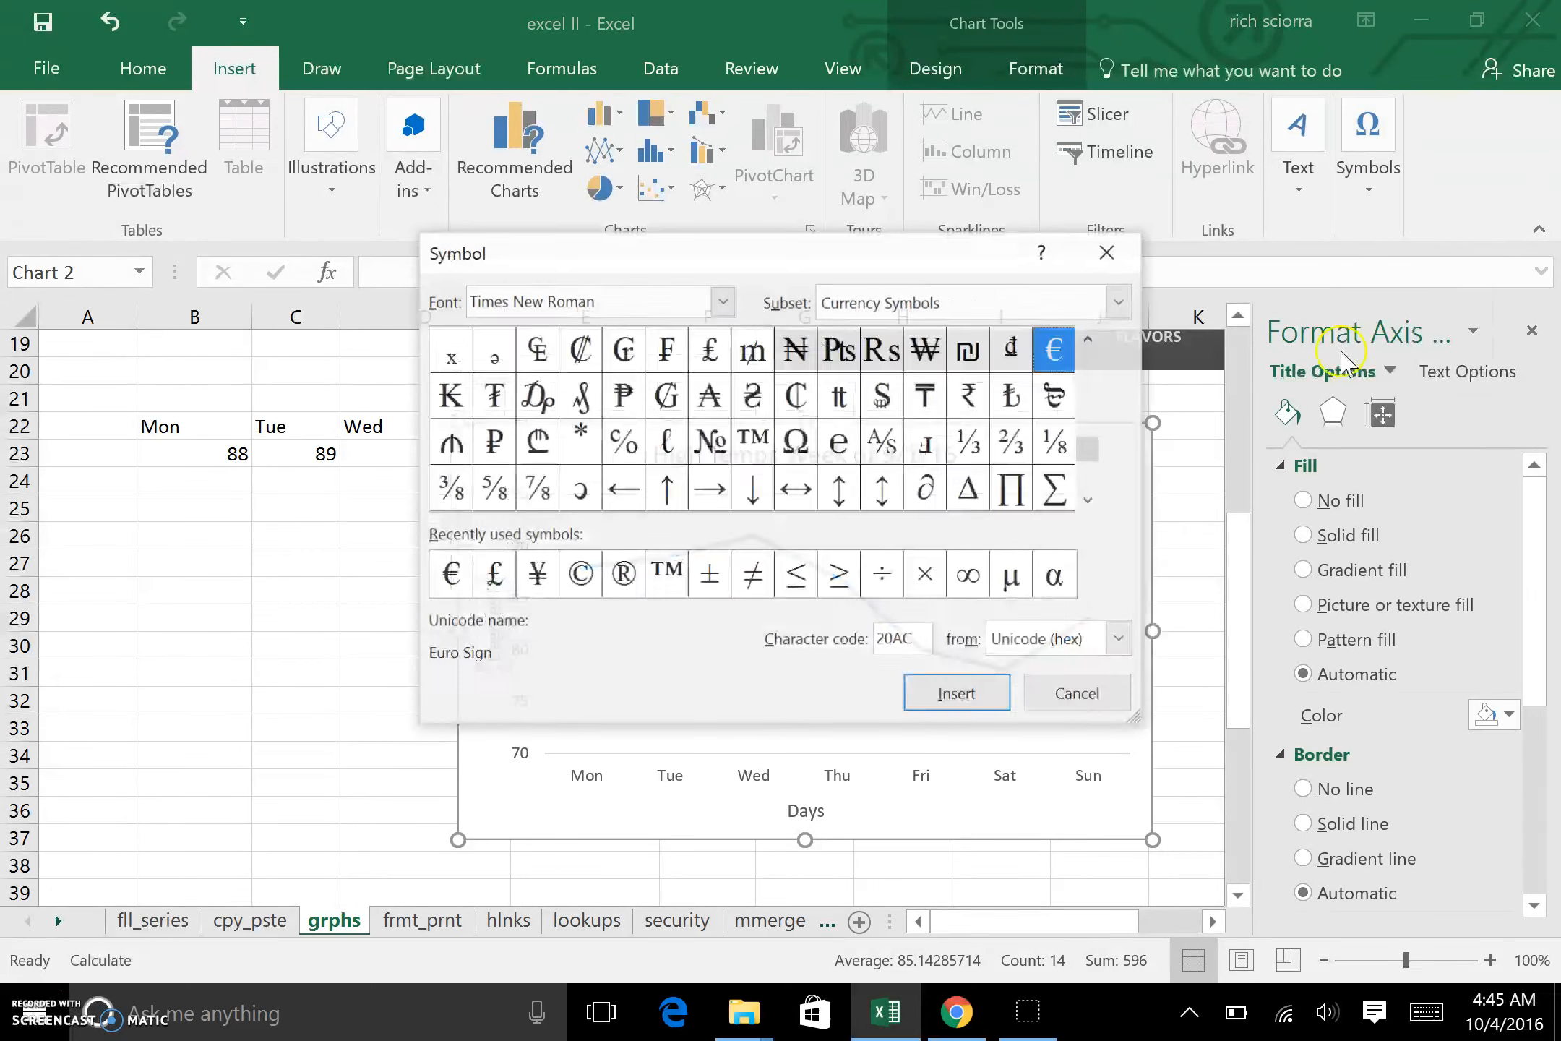
drag(1091, 452, 1087, 369)
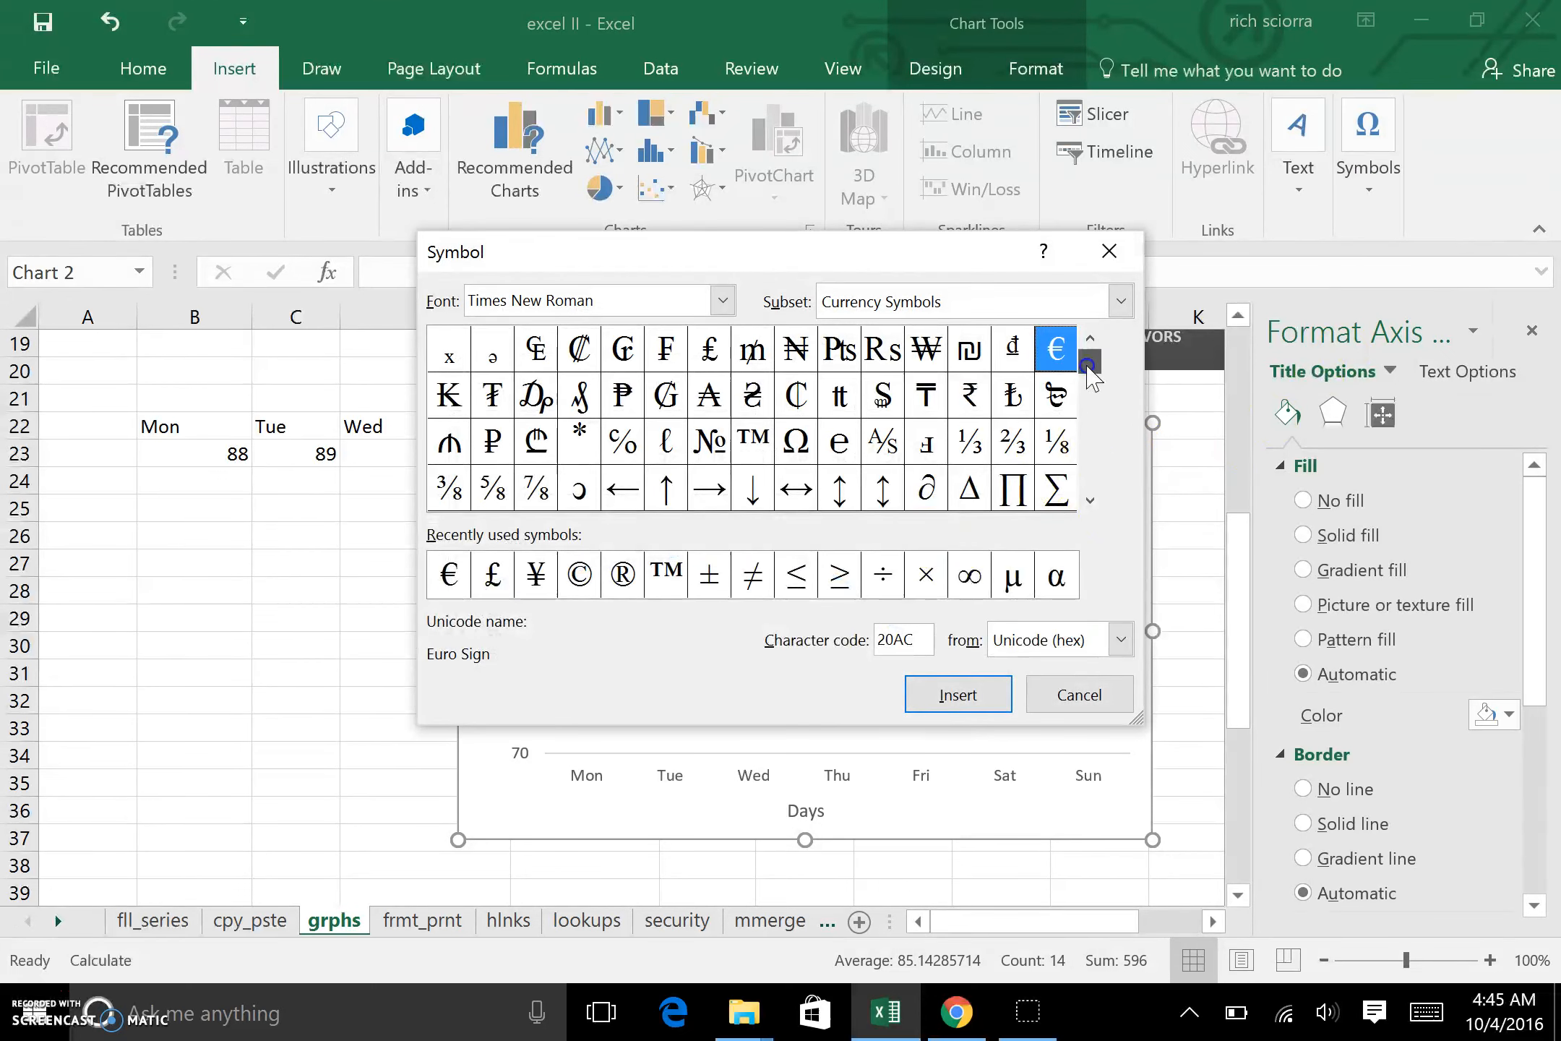
click(1089, 500)
click(1090, 500)
click(1090, 500)
click(1089, 500)
click(1090, 500)
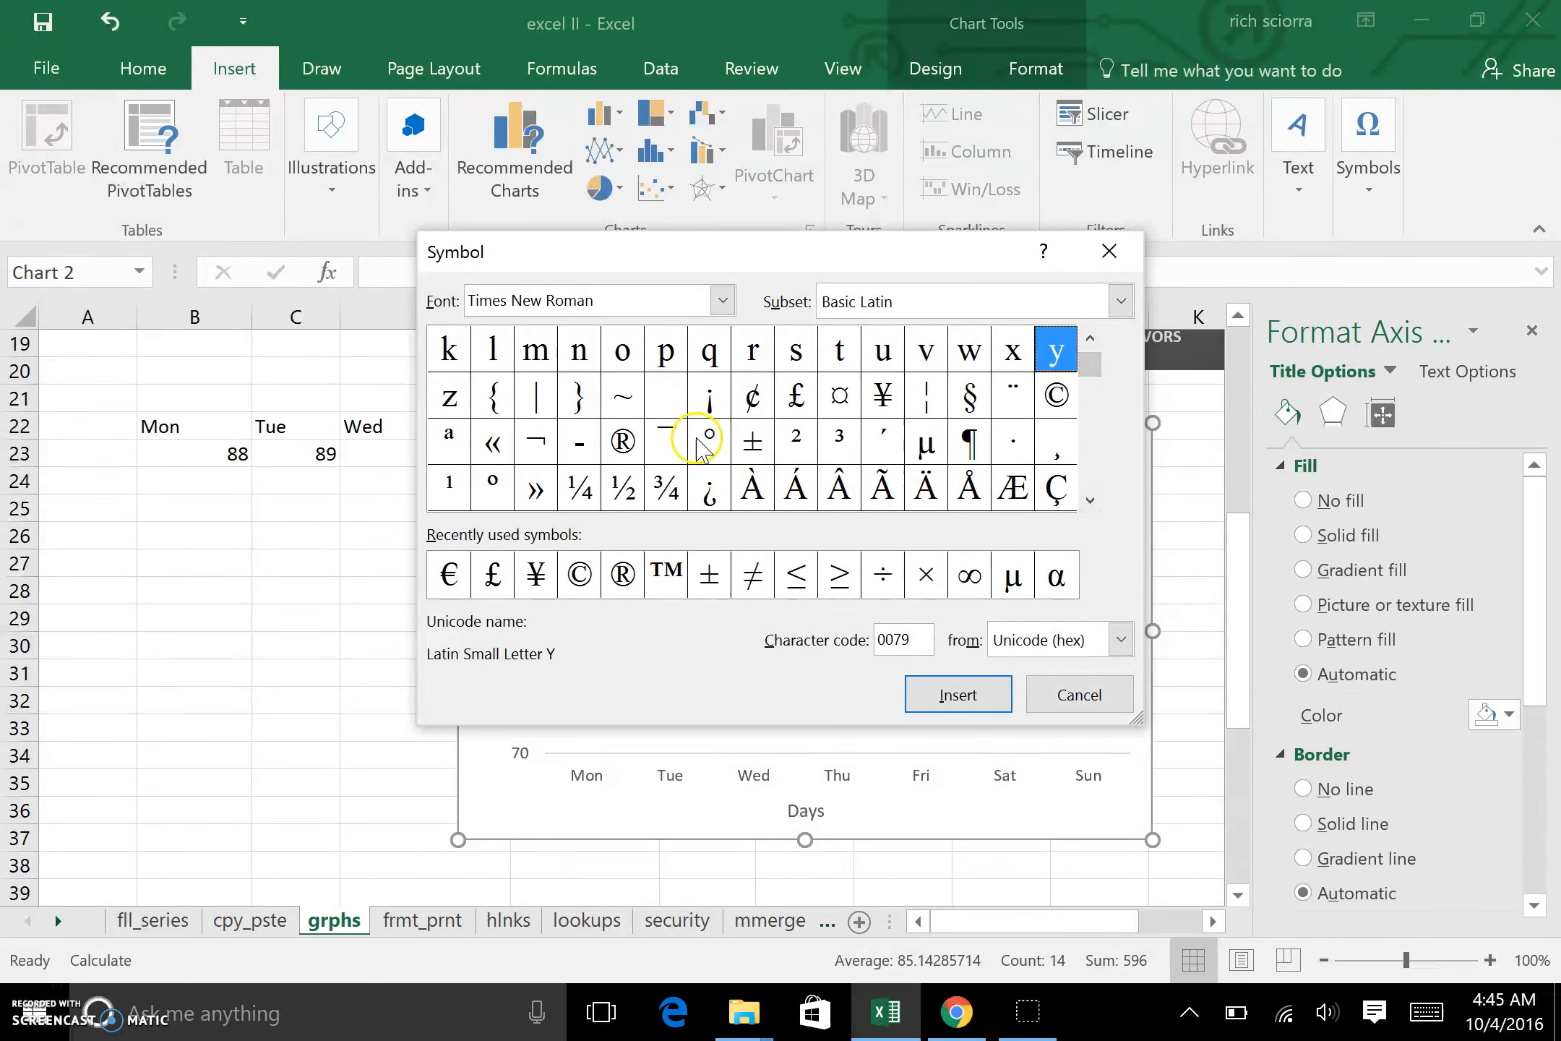
click(1079, 694)
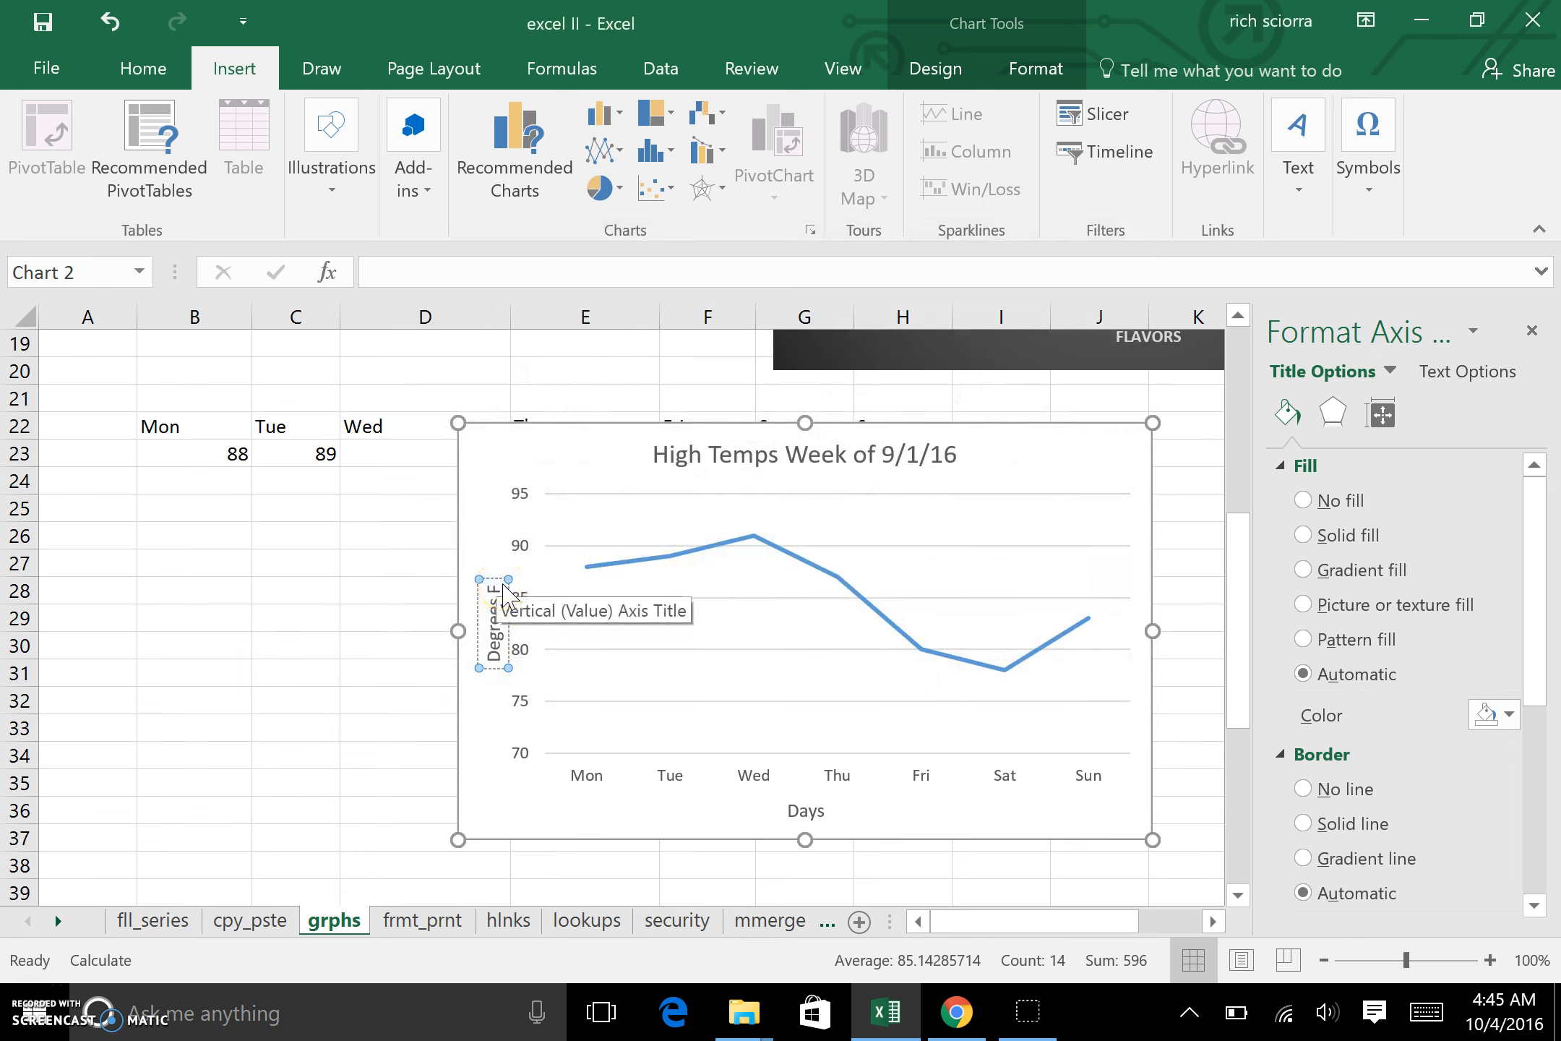
Step: Add a degree symbol after "Degrees F" in the line chart's vertical axis title
key(alt)
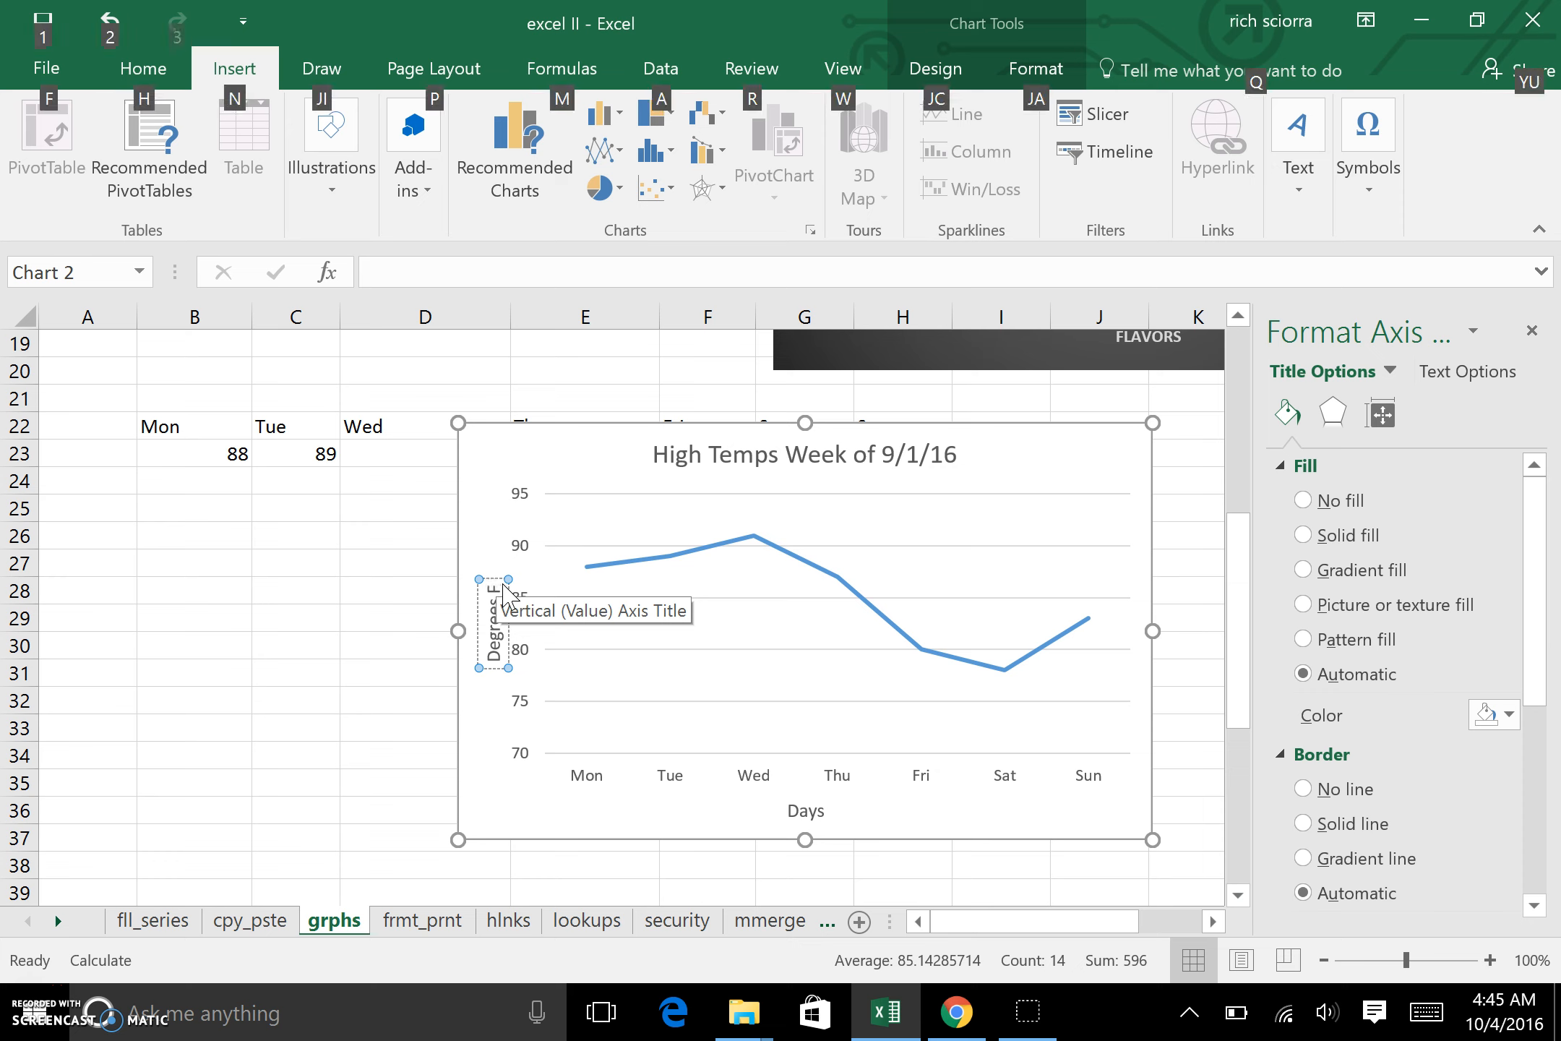
key(alt)
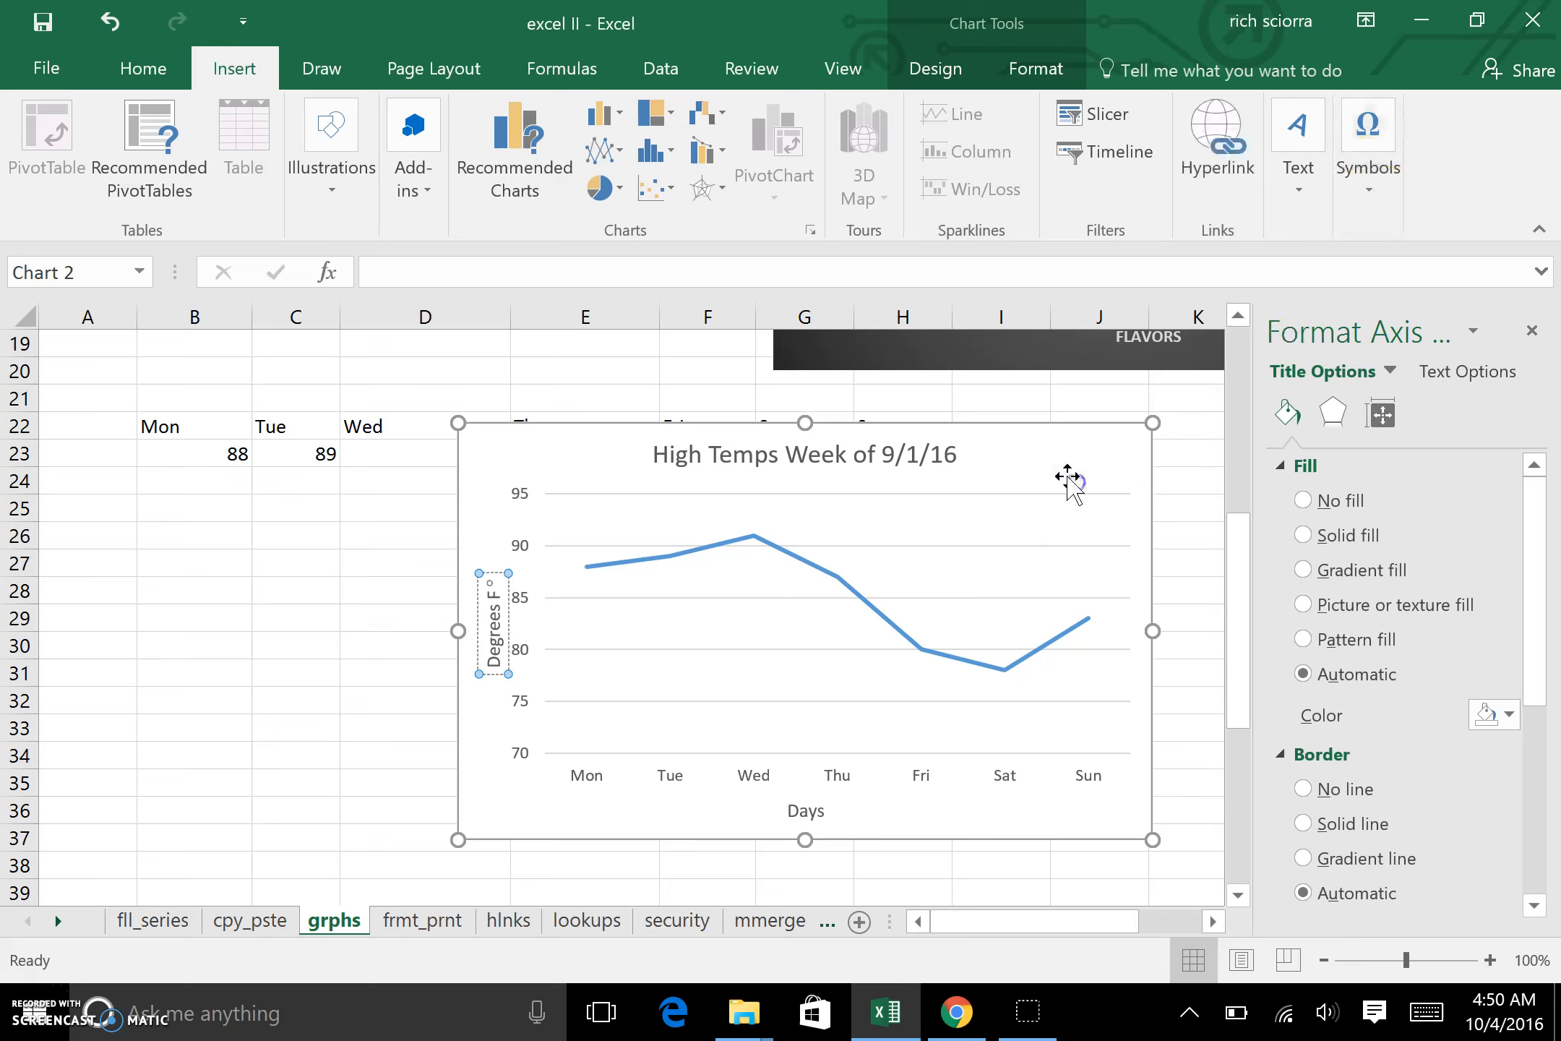
Step: Apply the solid blue chart style with a white line to the temperature chart and move it below the temperature data
click(1063, 410)
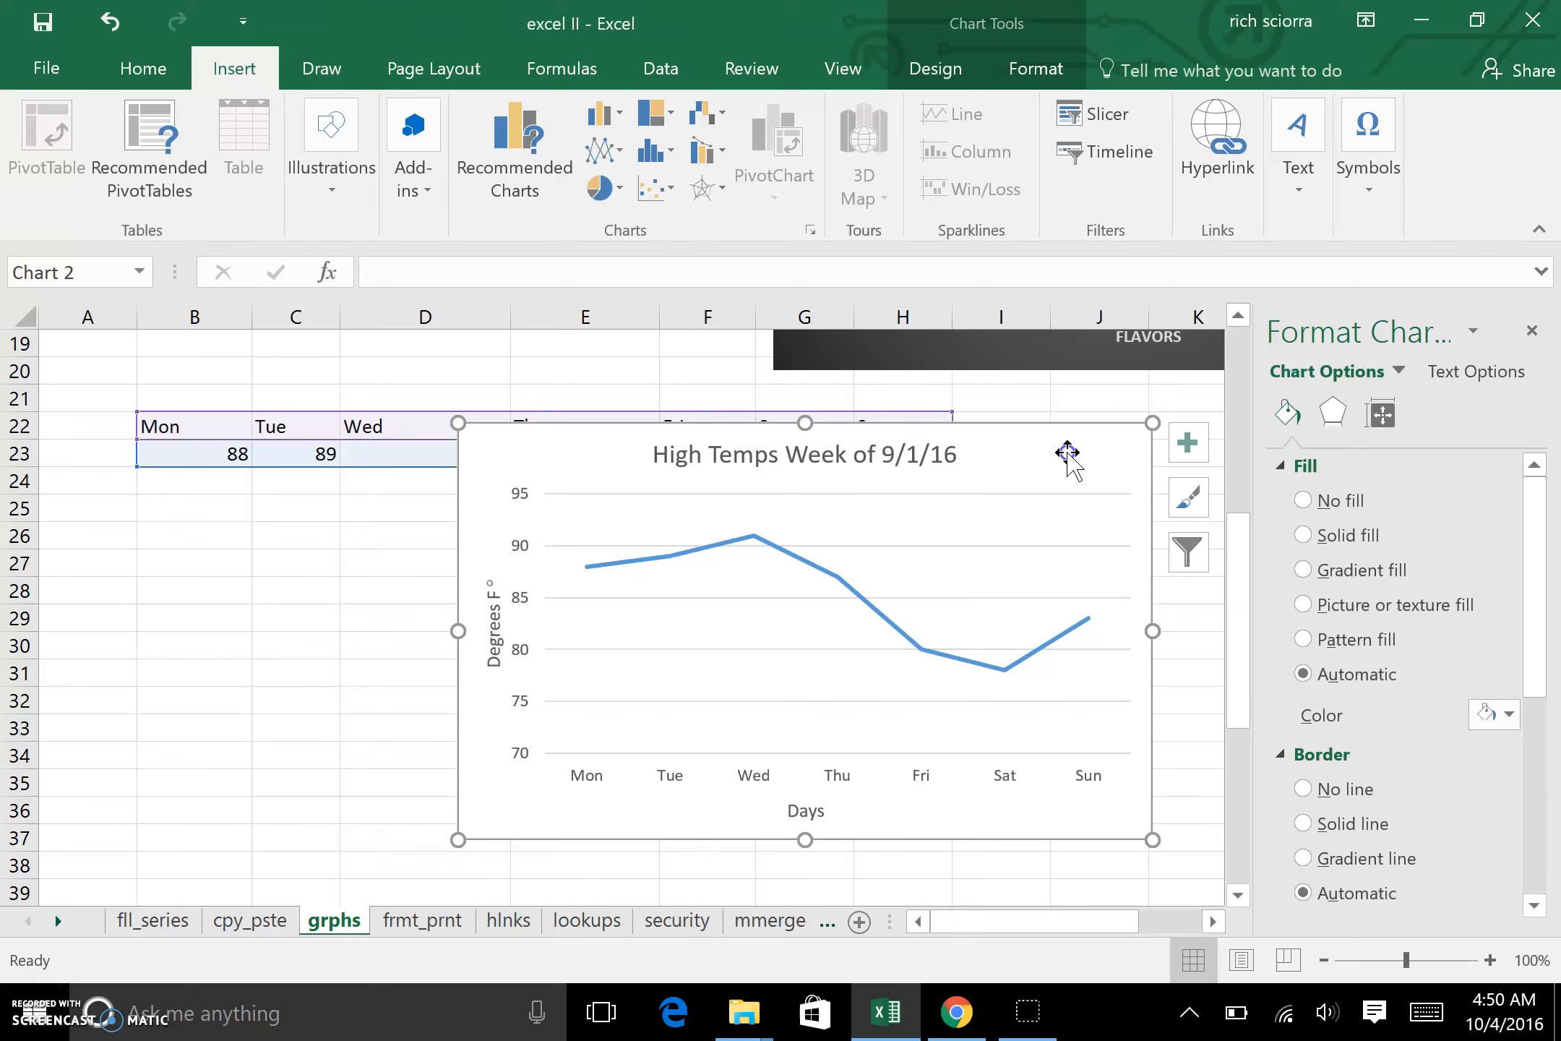
click(934, 67)
click(589, 162)
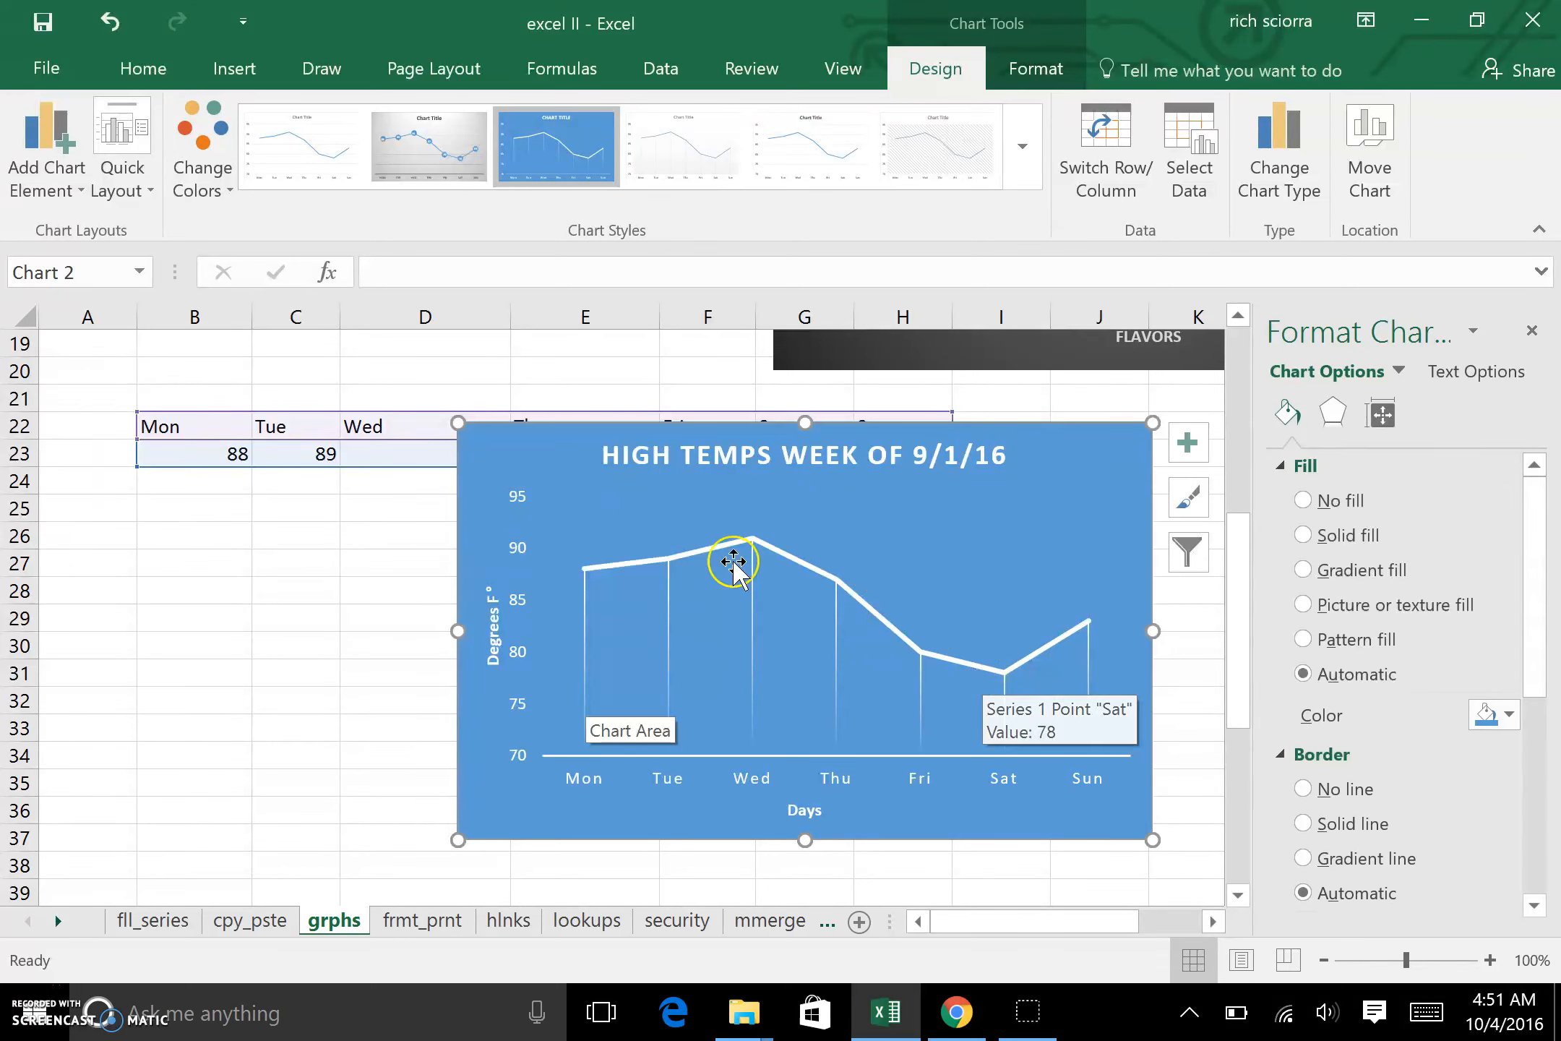
click(211, 482)
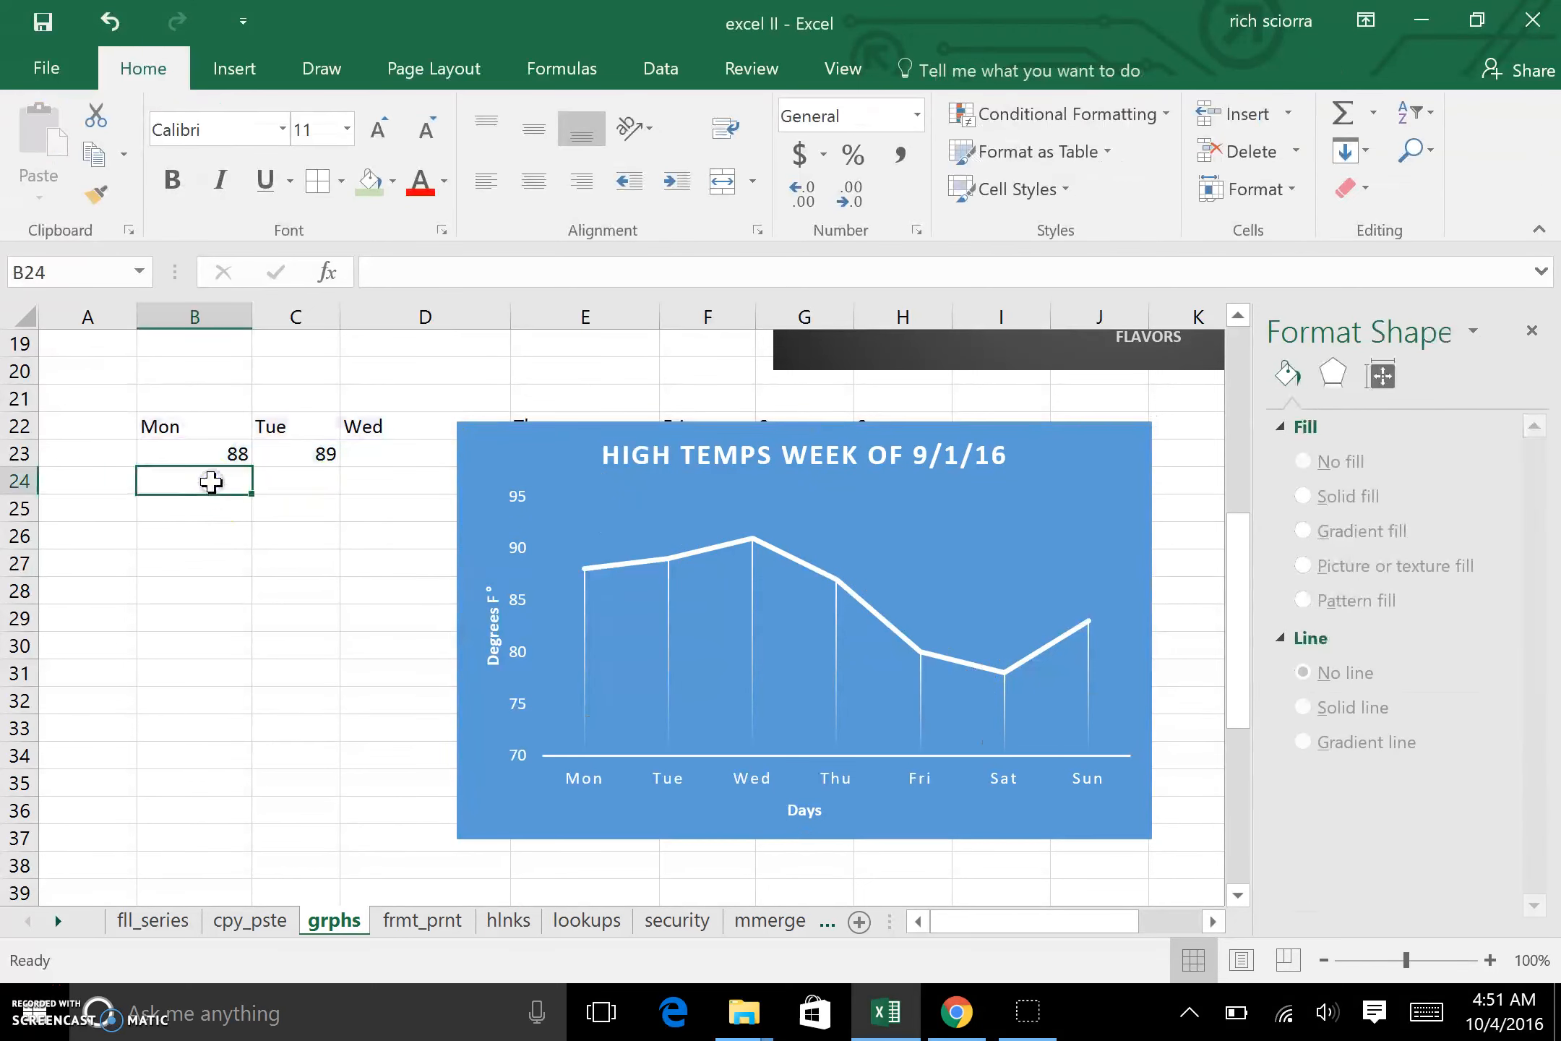
drag(521, 455, 597, 619)
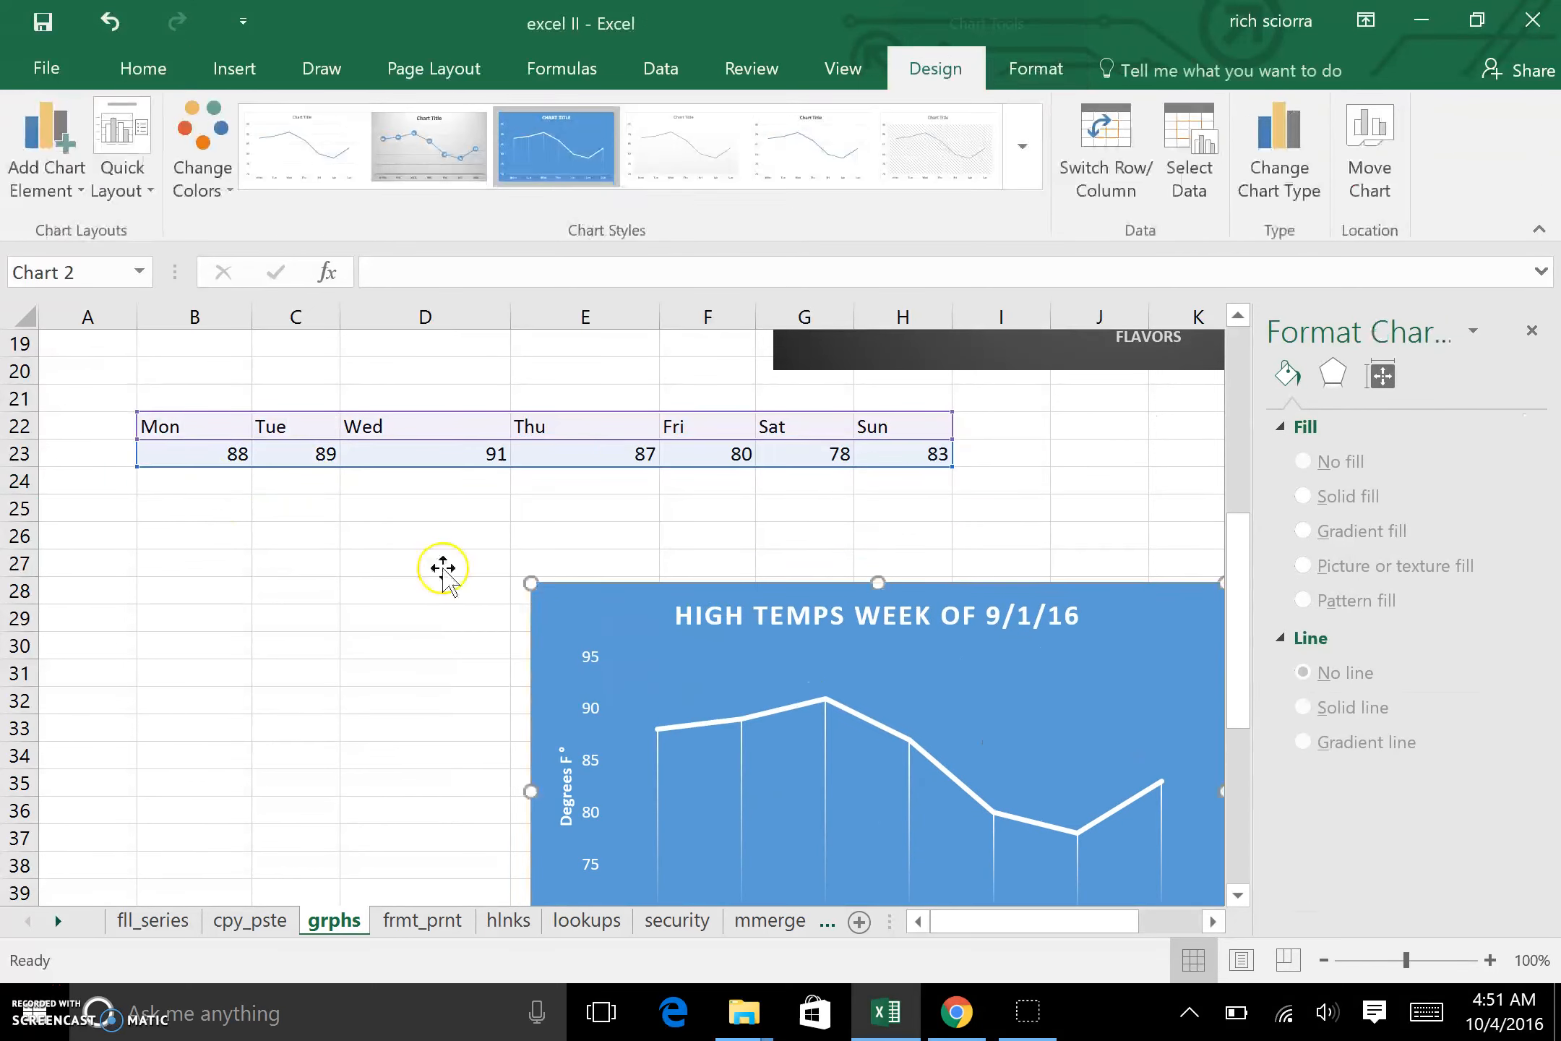
Step: Enter the formula =B23-20 in B24 and fill it across through H24
click(222, 484)
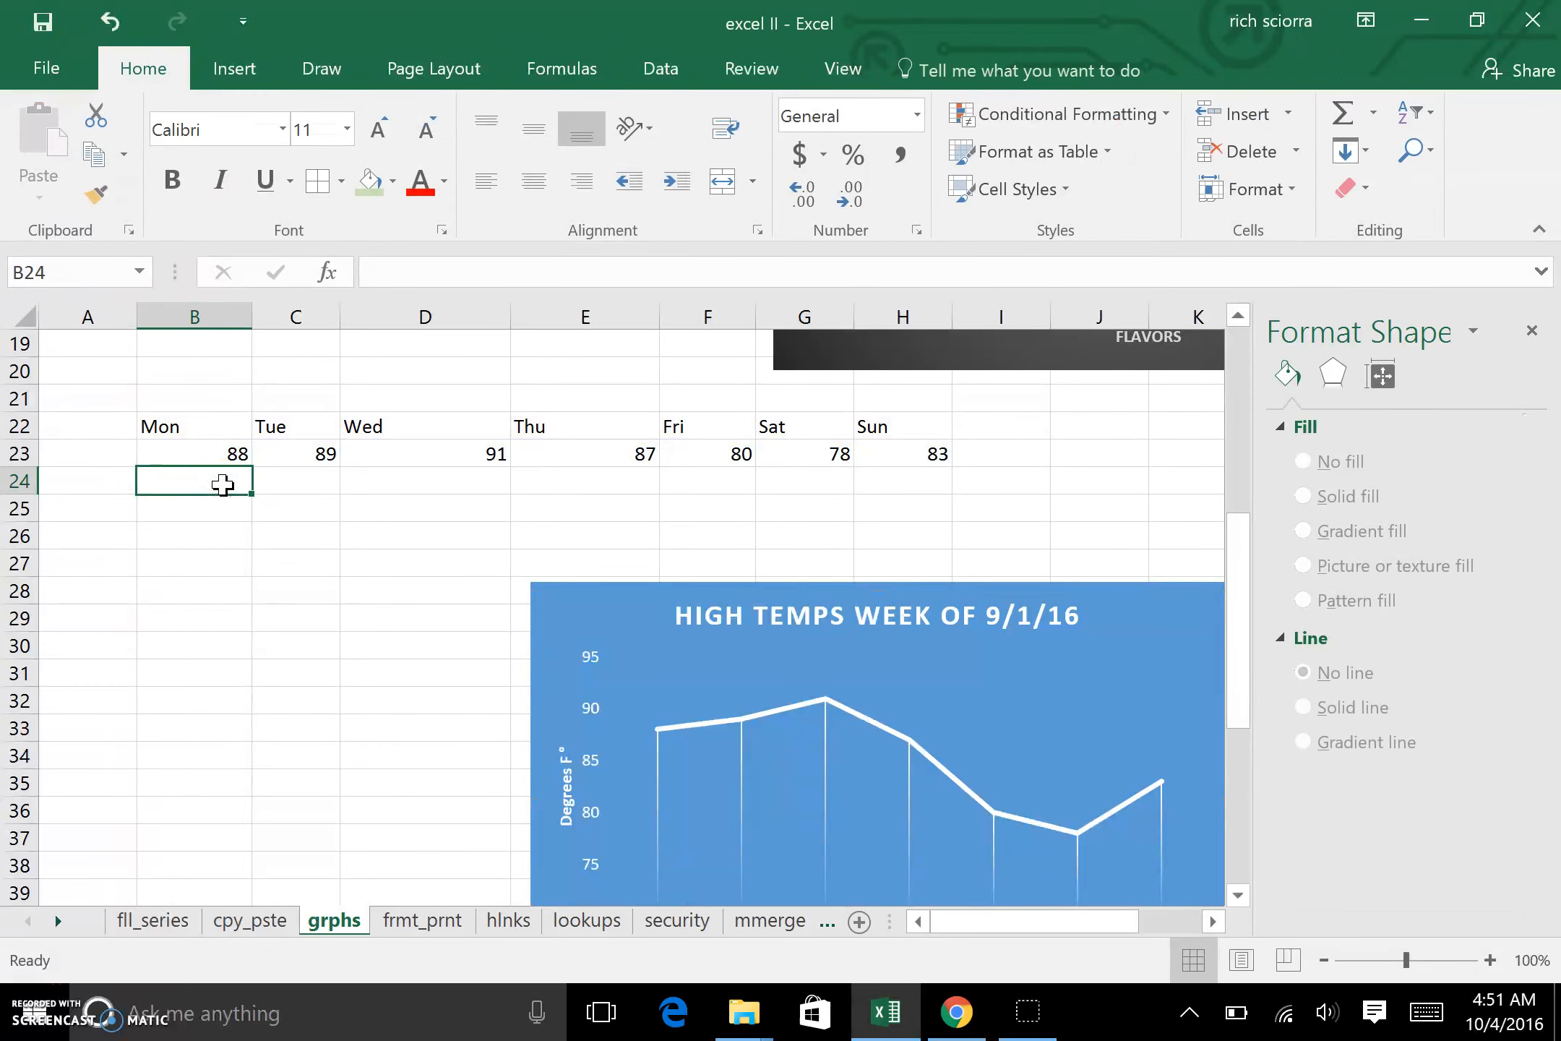
text(=)
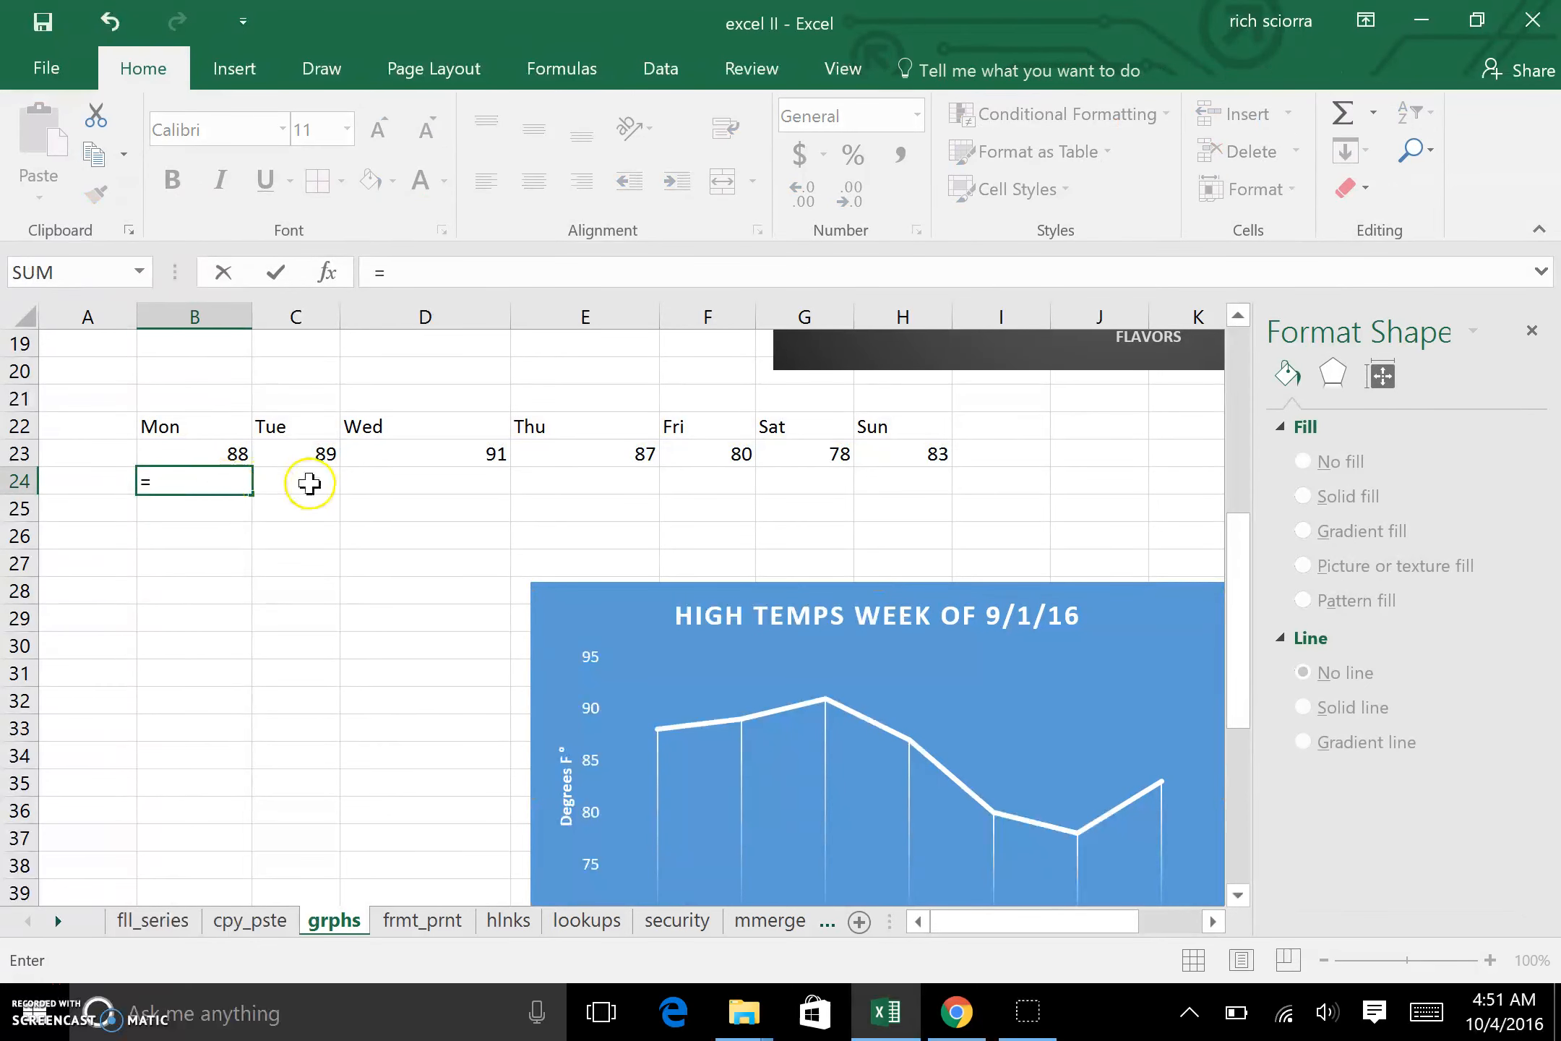
click(215, 451)
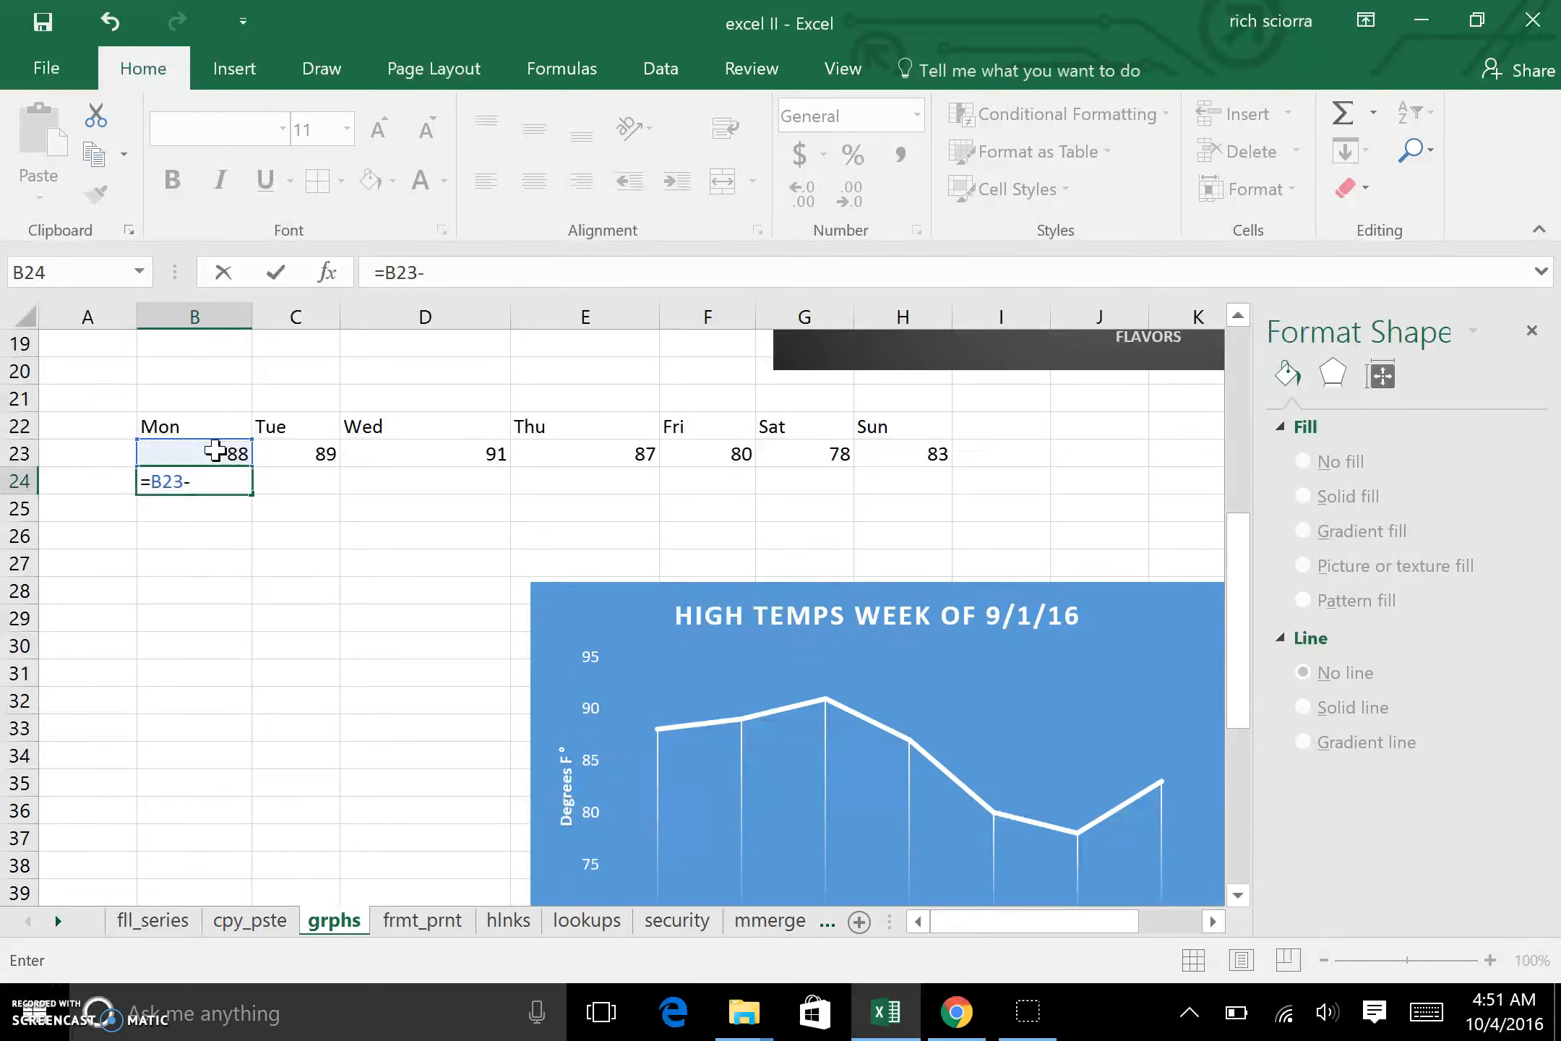
key(Return)
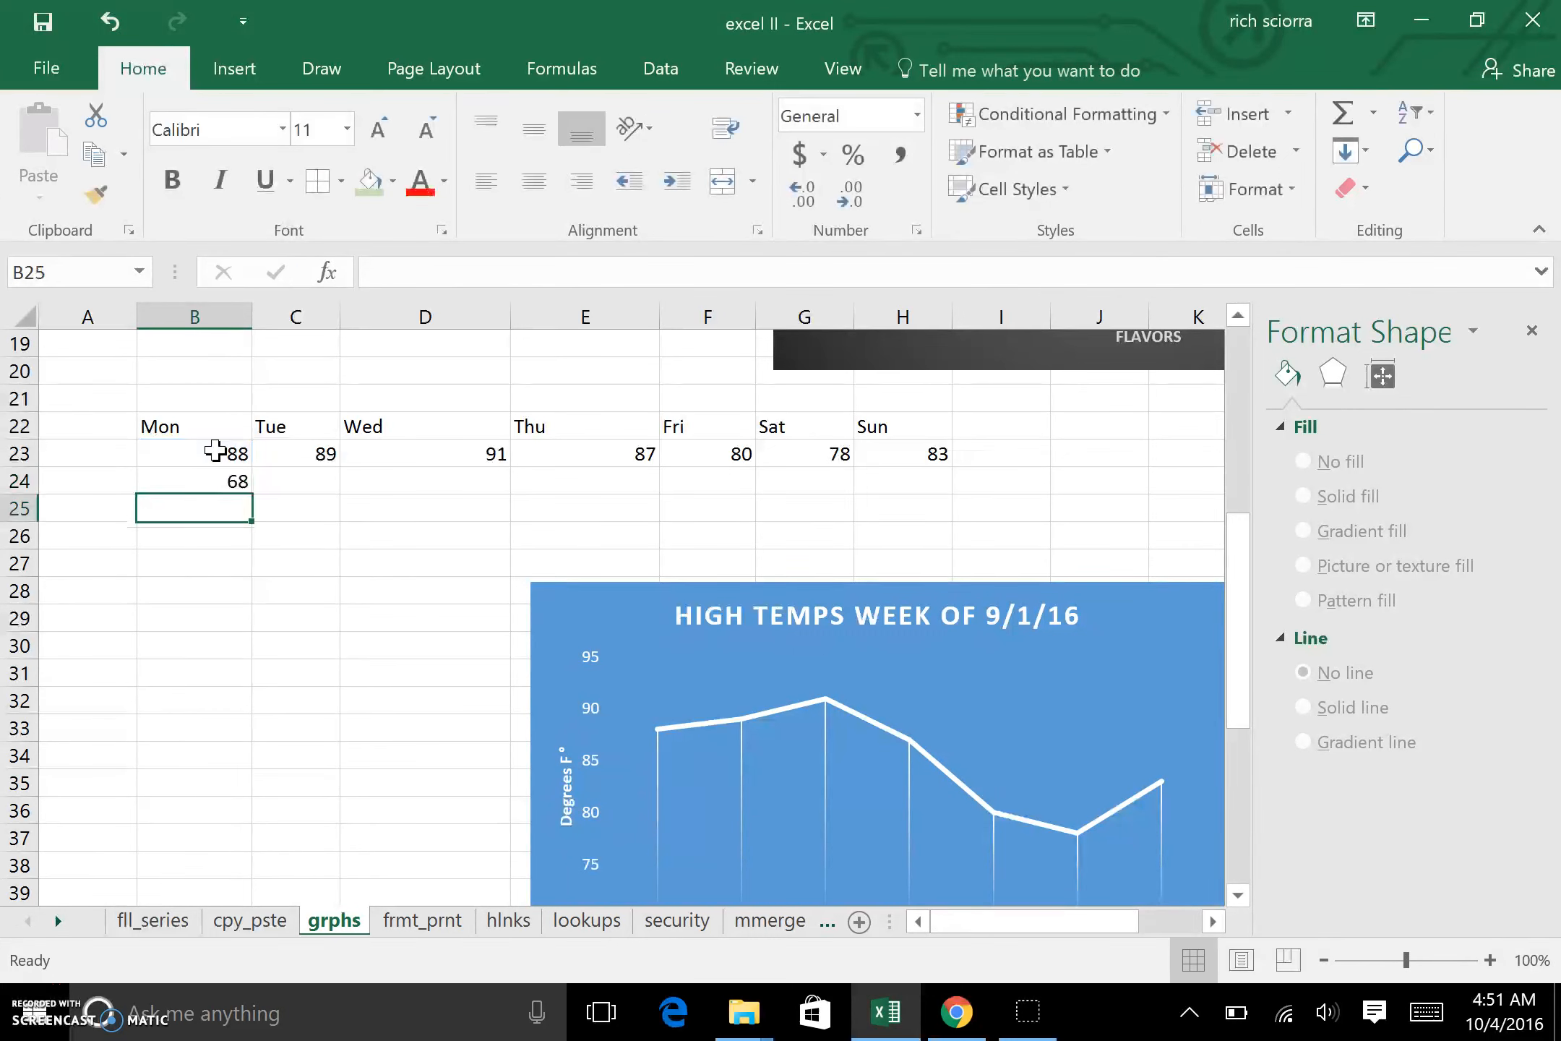
click(233, 485)
drag(249, 496, 968, 506)
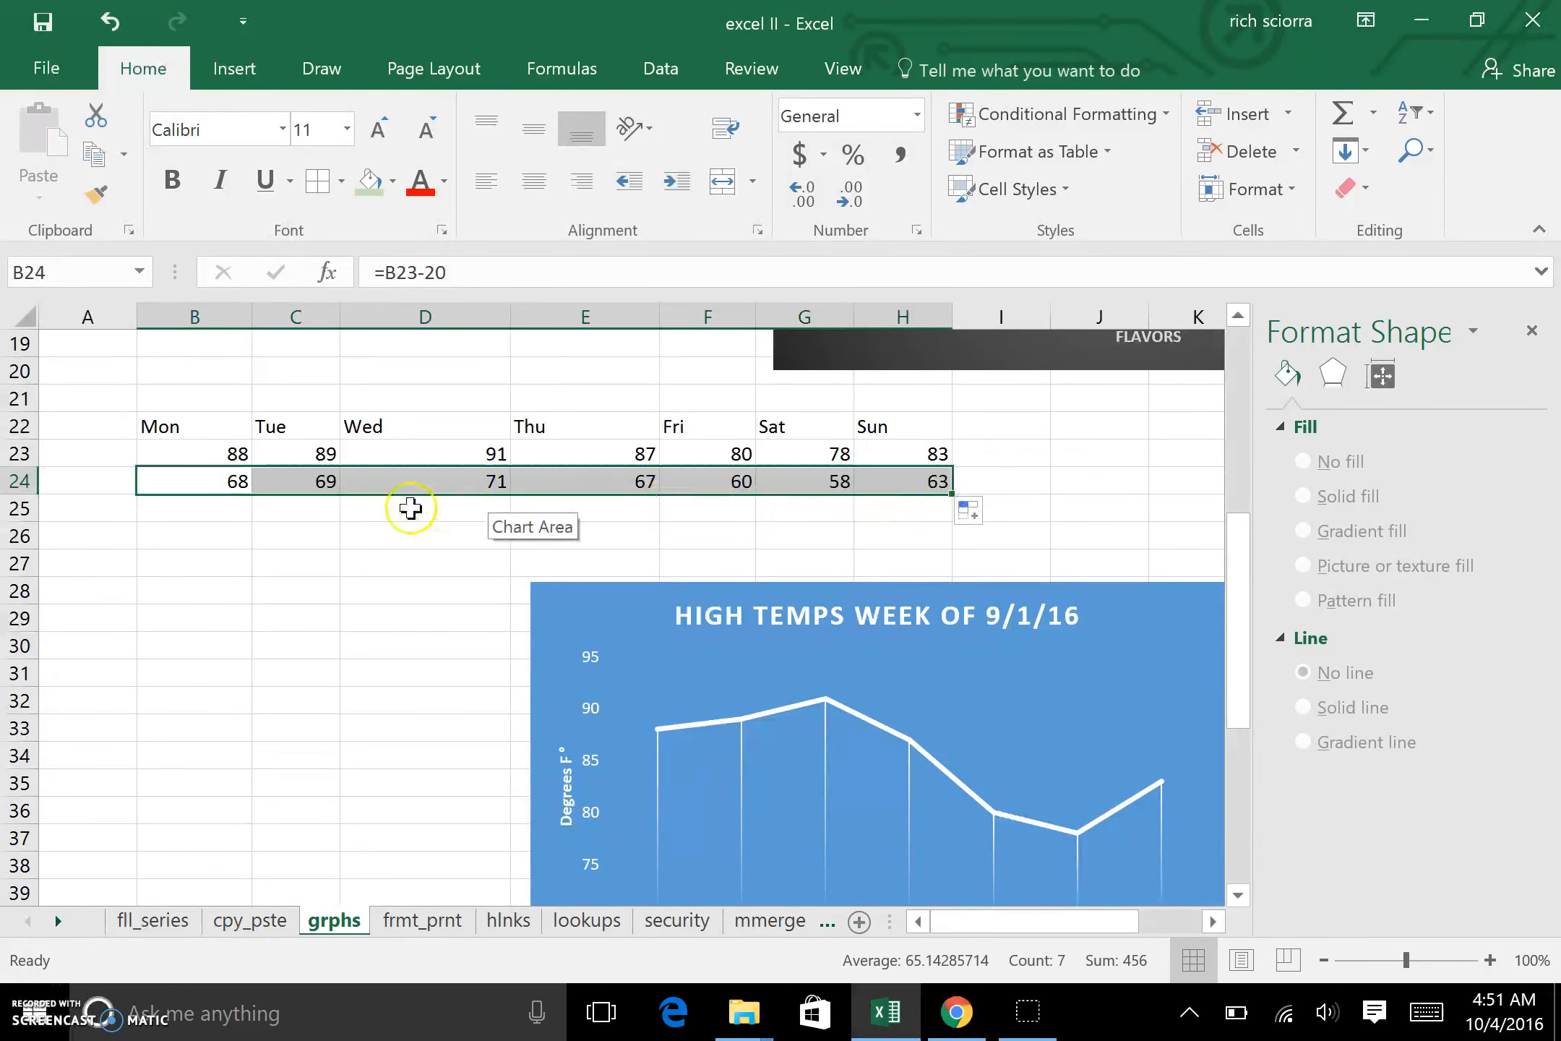
Step: Reposition the temperature chart just beneath the data and extend its data range to include row 24
drag(585, 609, 544, 529)
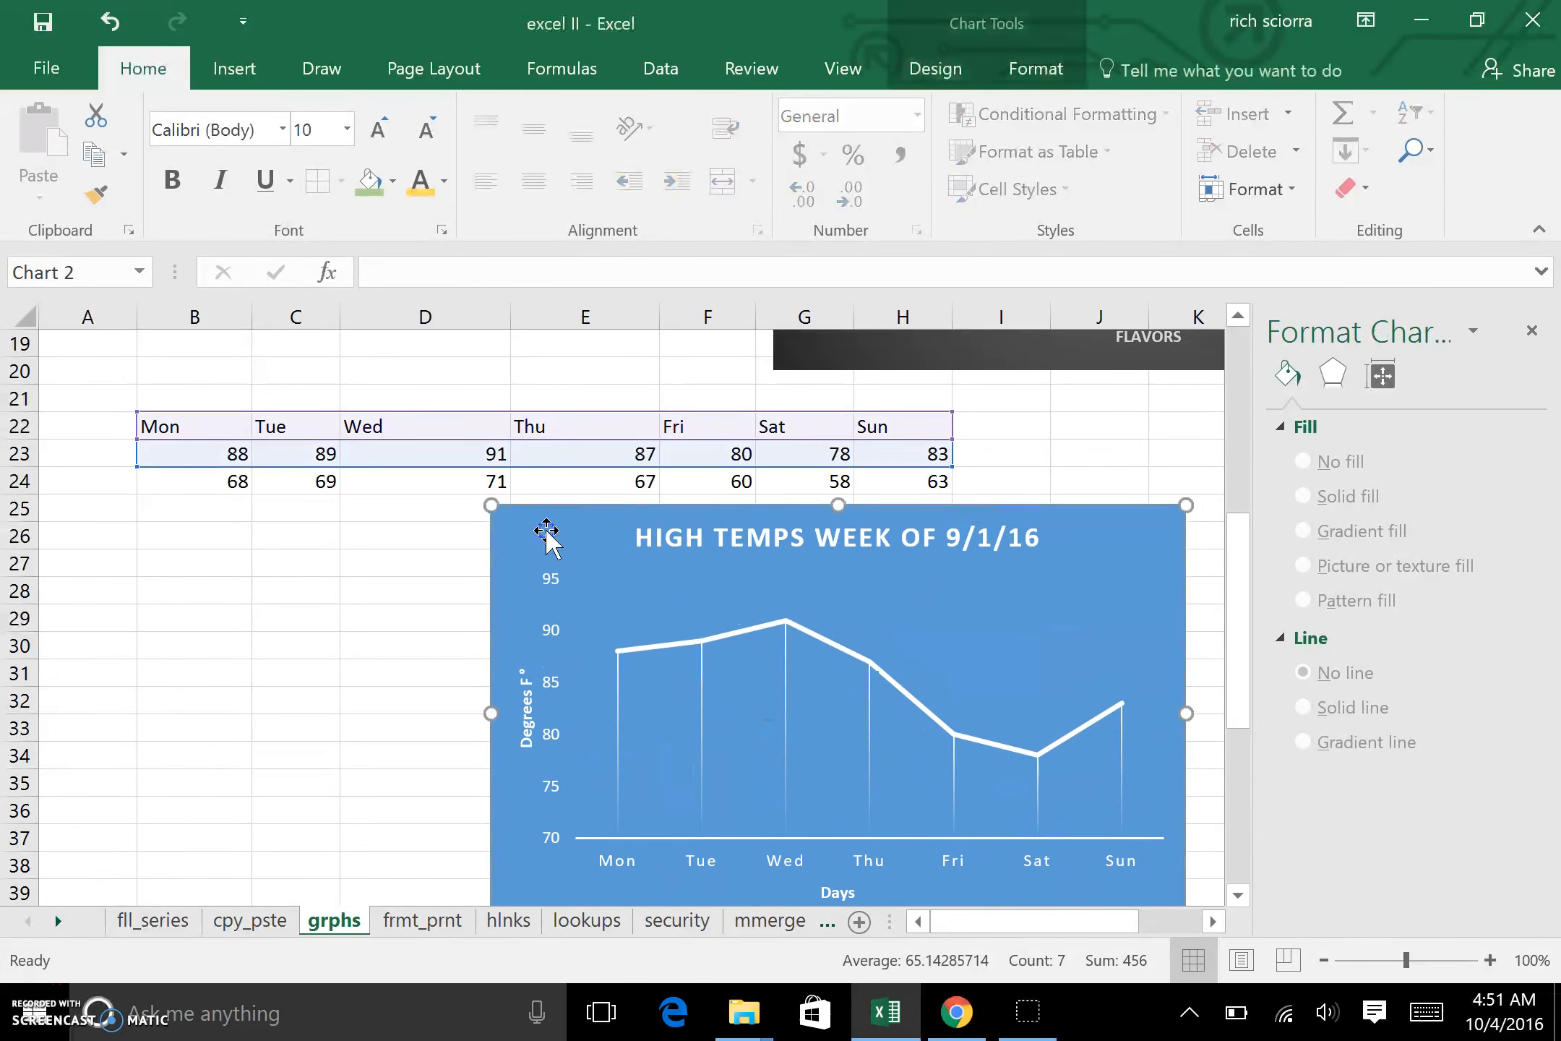
click(582, 536)
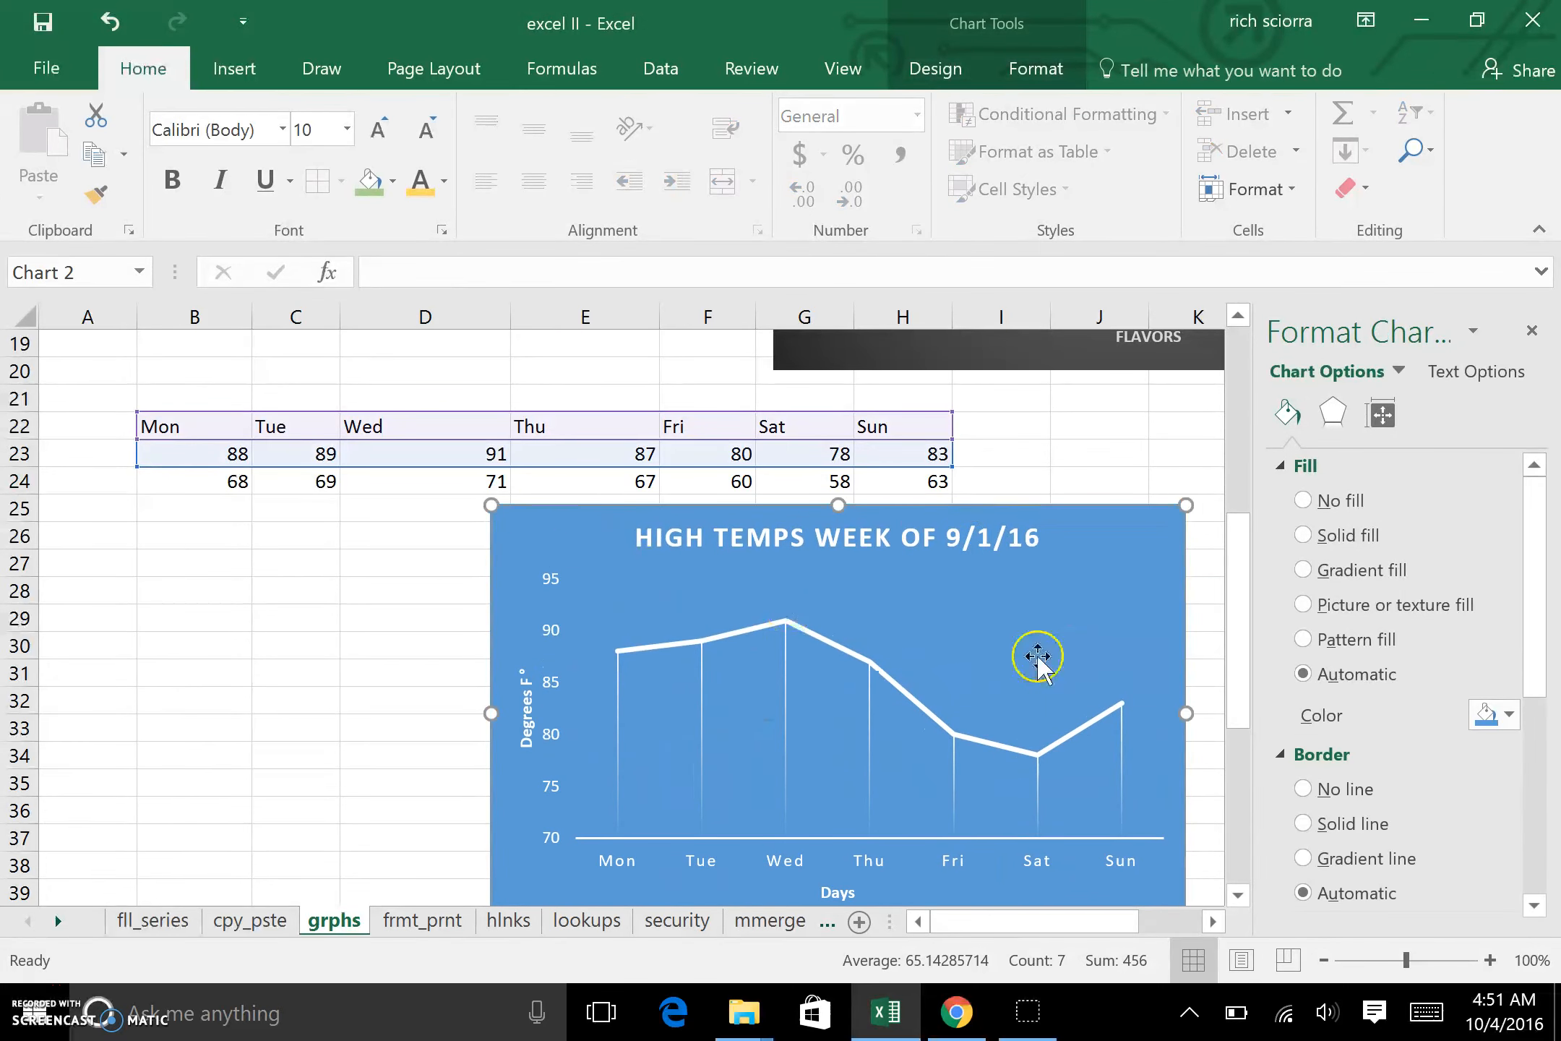
drag(1127, 573, 1061, 596)
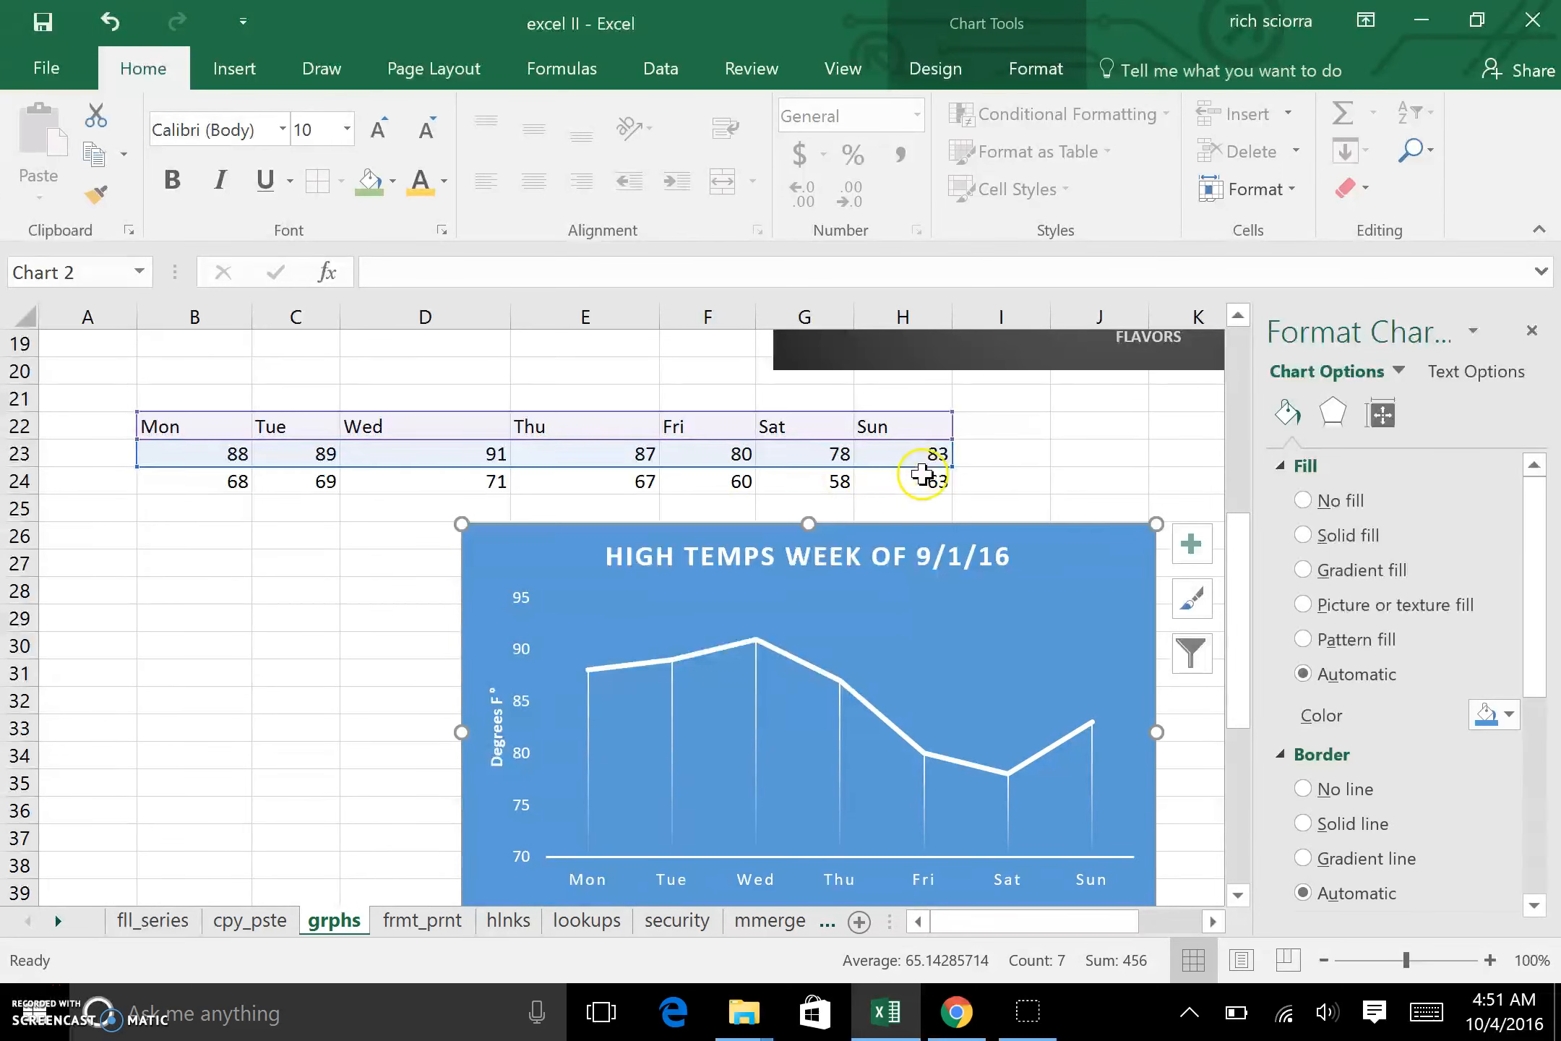
drag(955, 471, 957, 488)
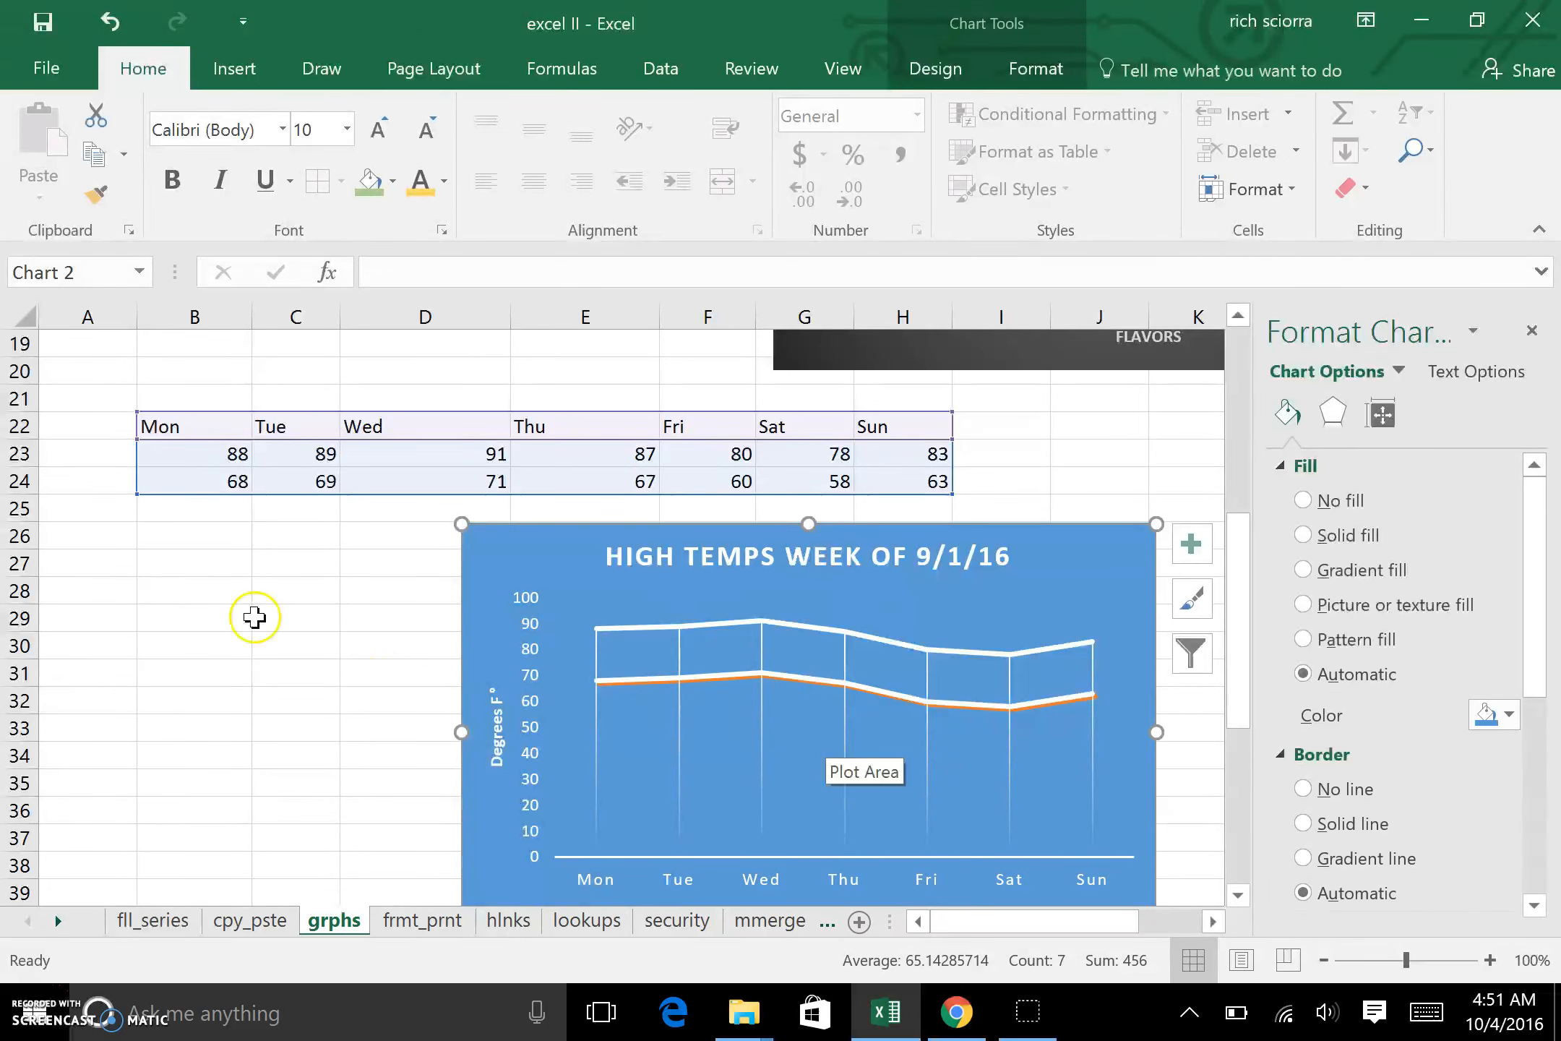
Step: Label the two temperature rows "Highs" in A23 and "Lows" in A24
click(115, 455)
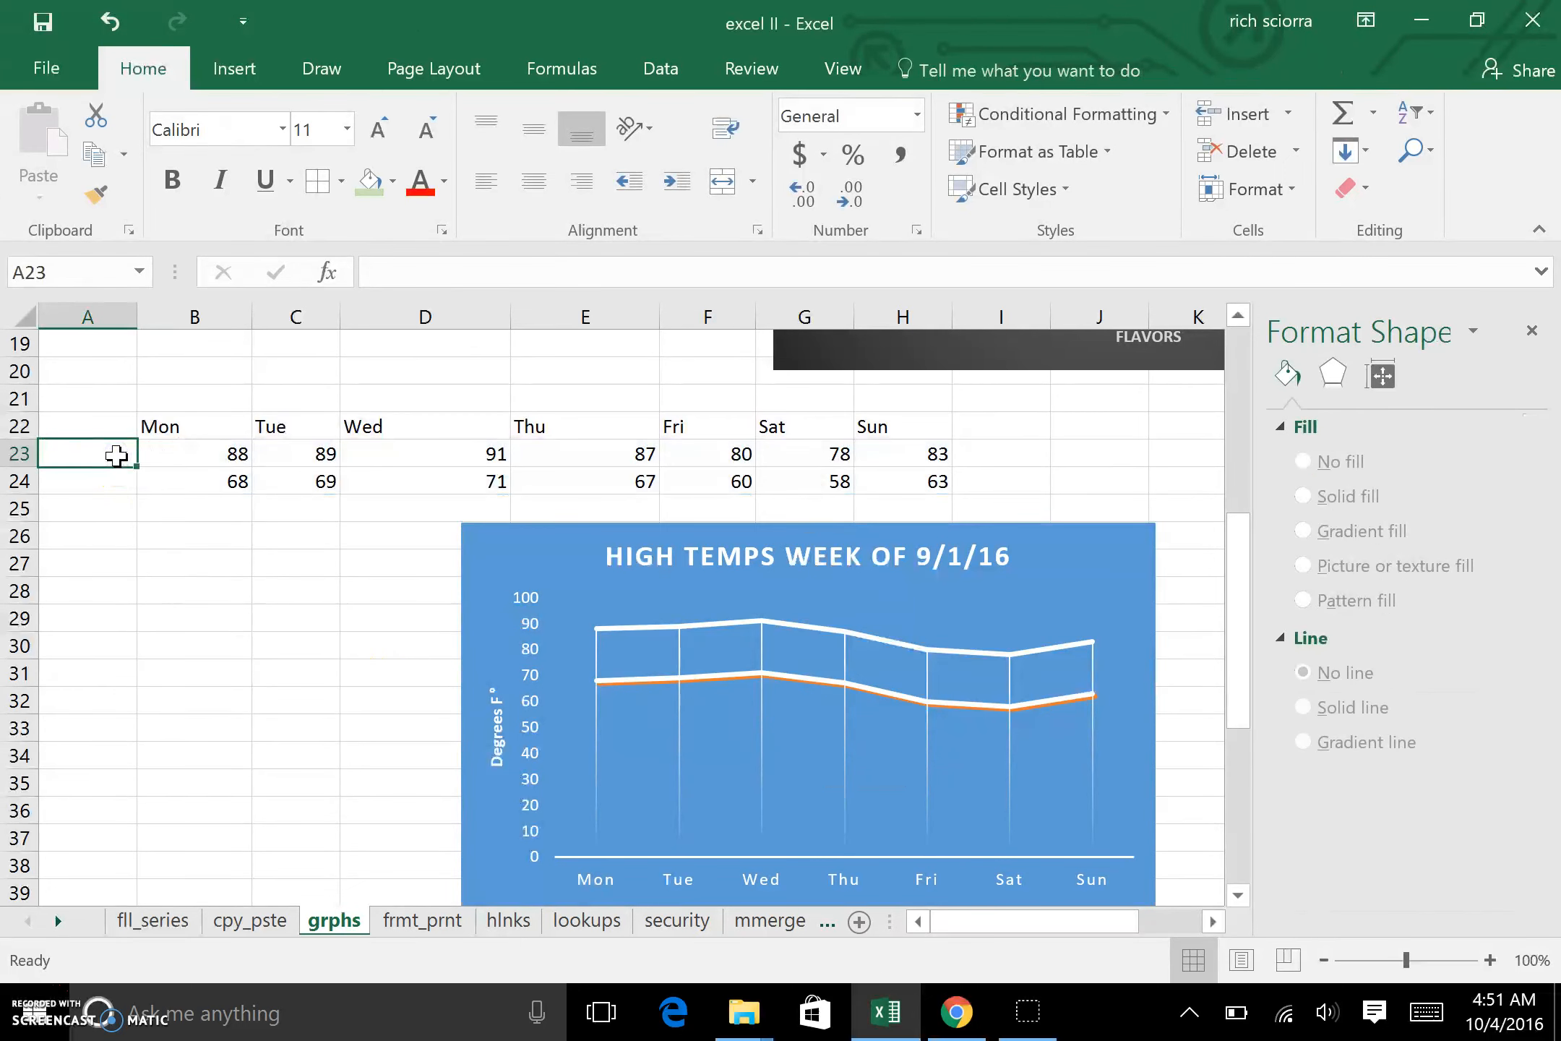
text(Highs)
key(Return)
text(Lows)
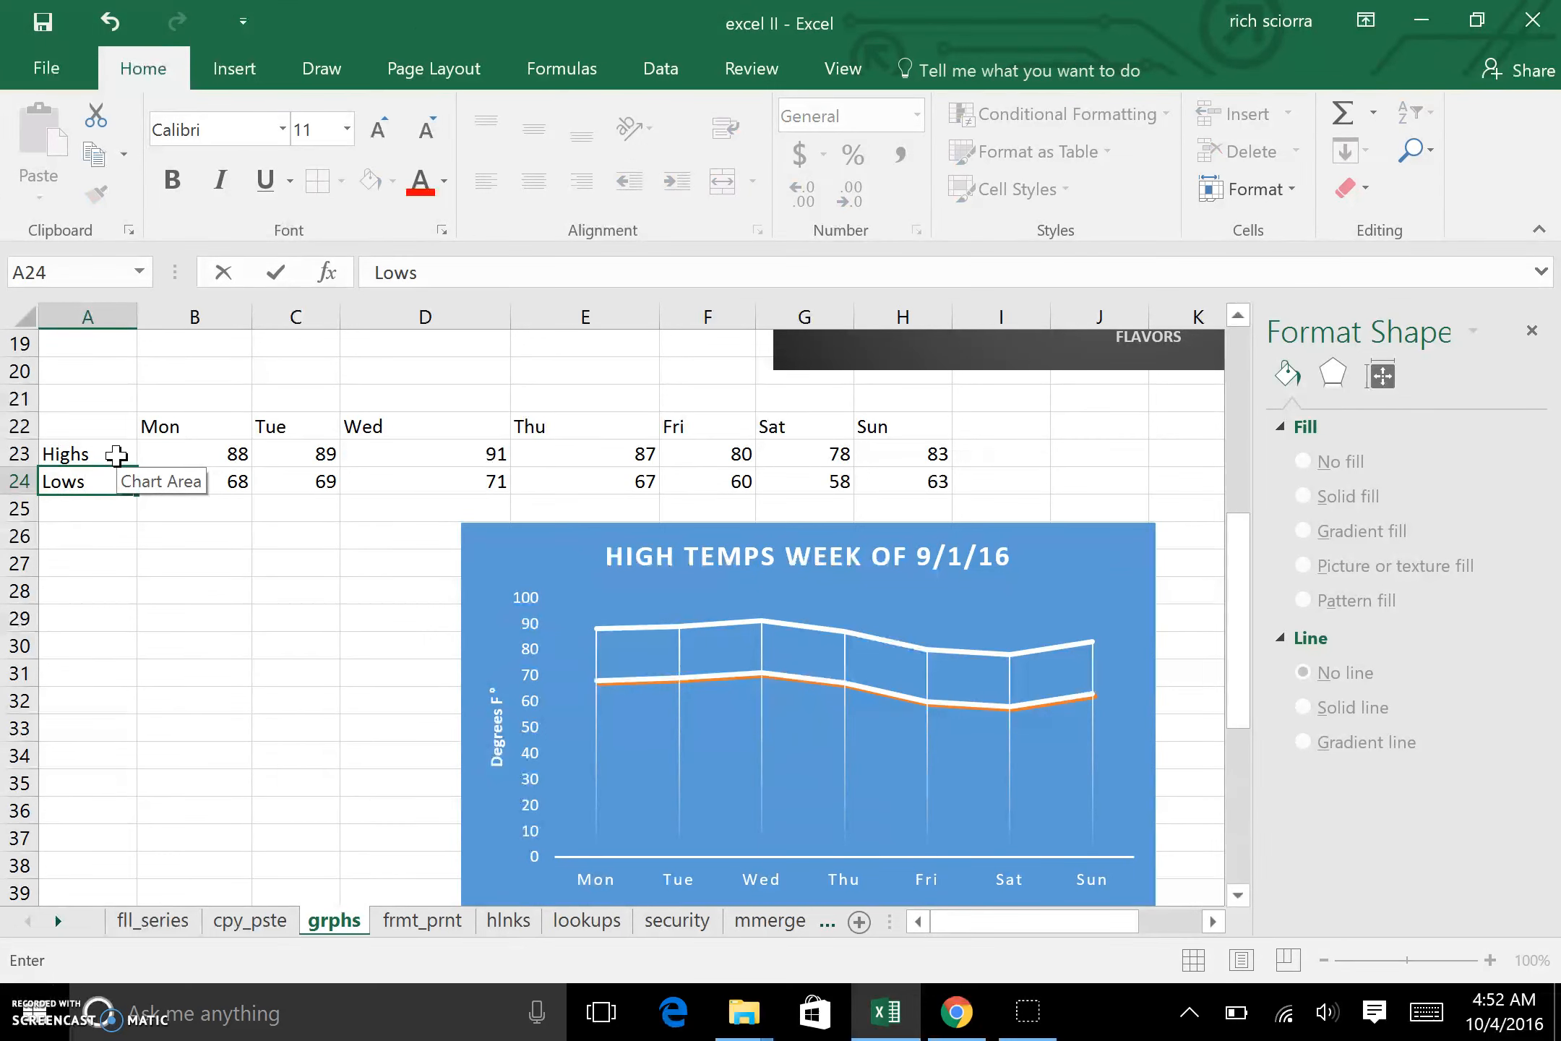
click(118, 539)
click(174, 455)
Step: Try to extend the chart's highlighted data range on the sheet to cover the row labels in column A
click(489, 546)
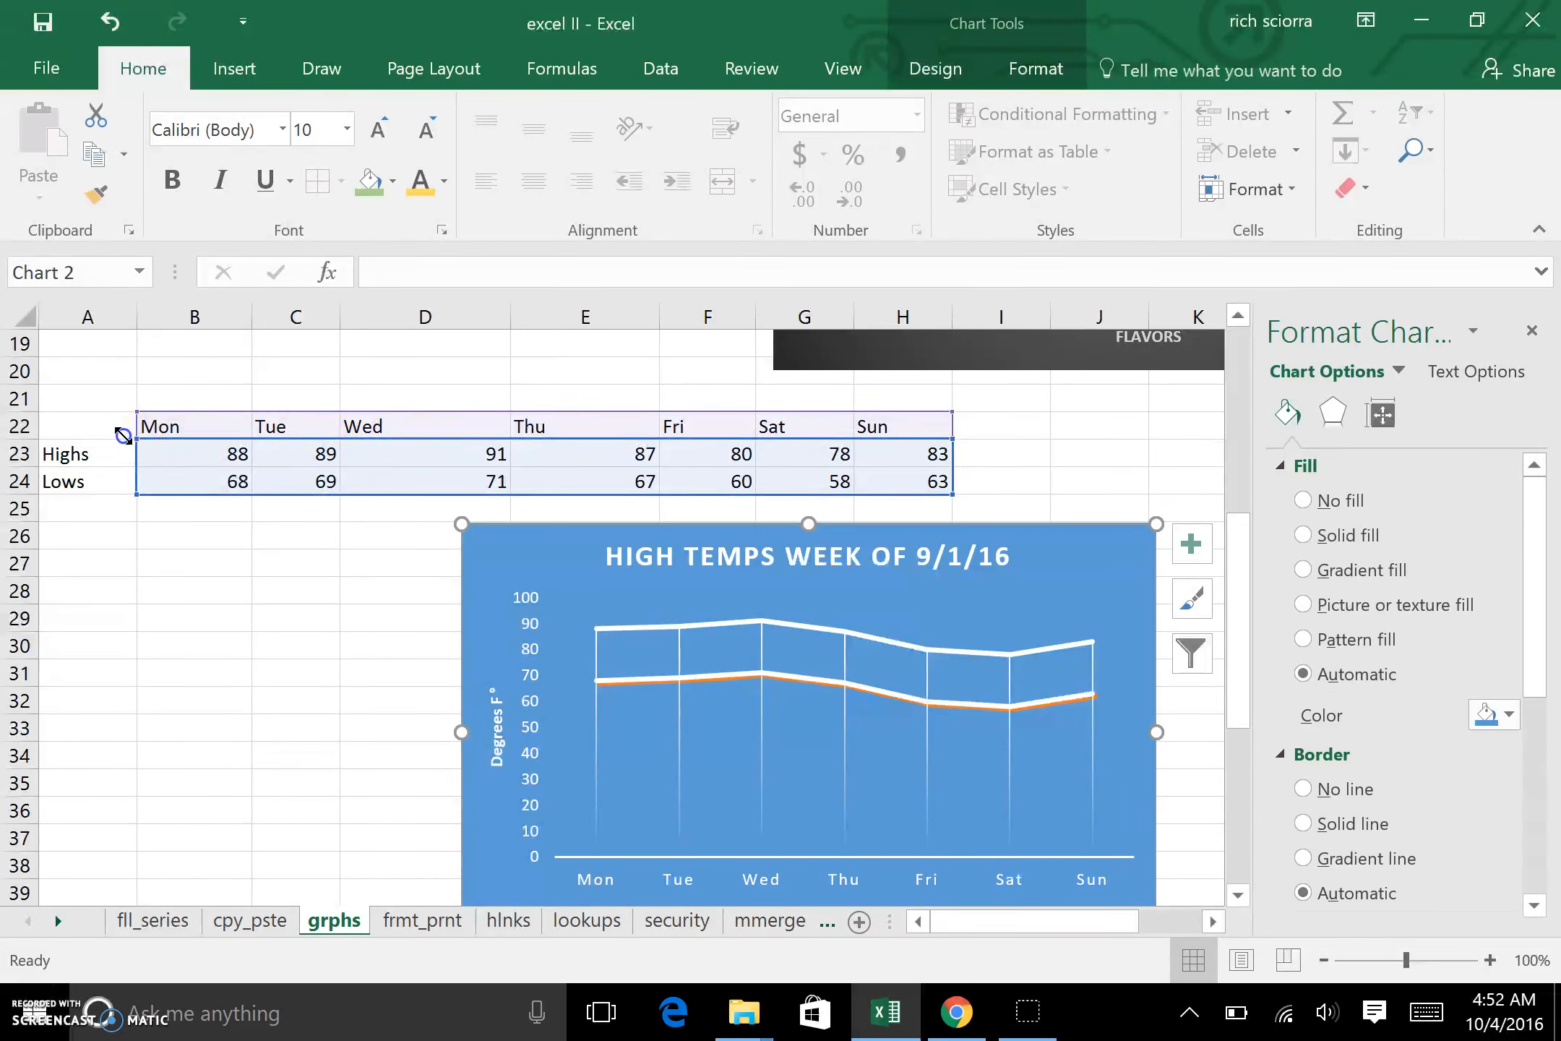
drag(89, 437, 58, 437)
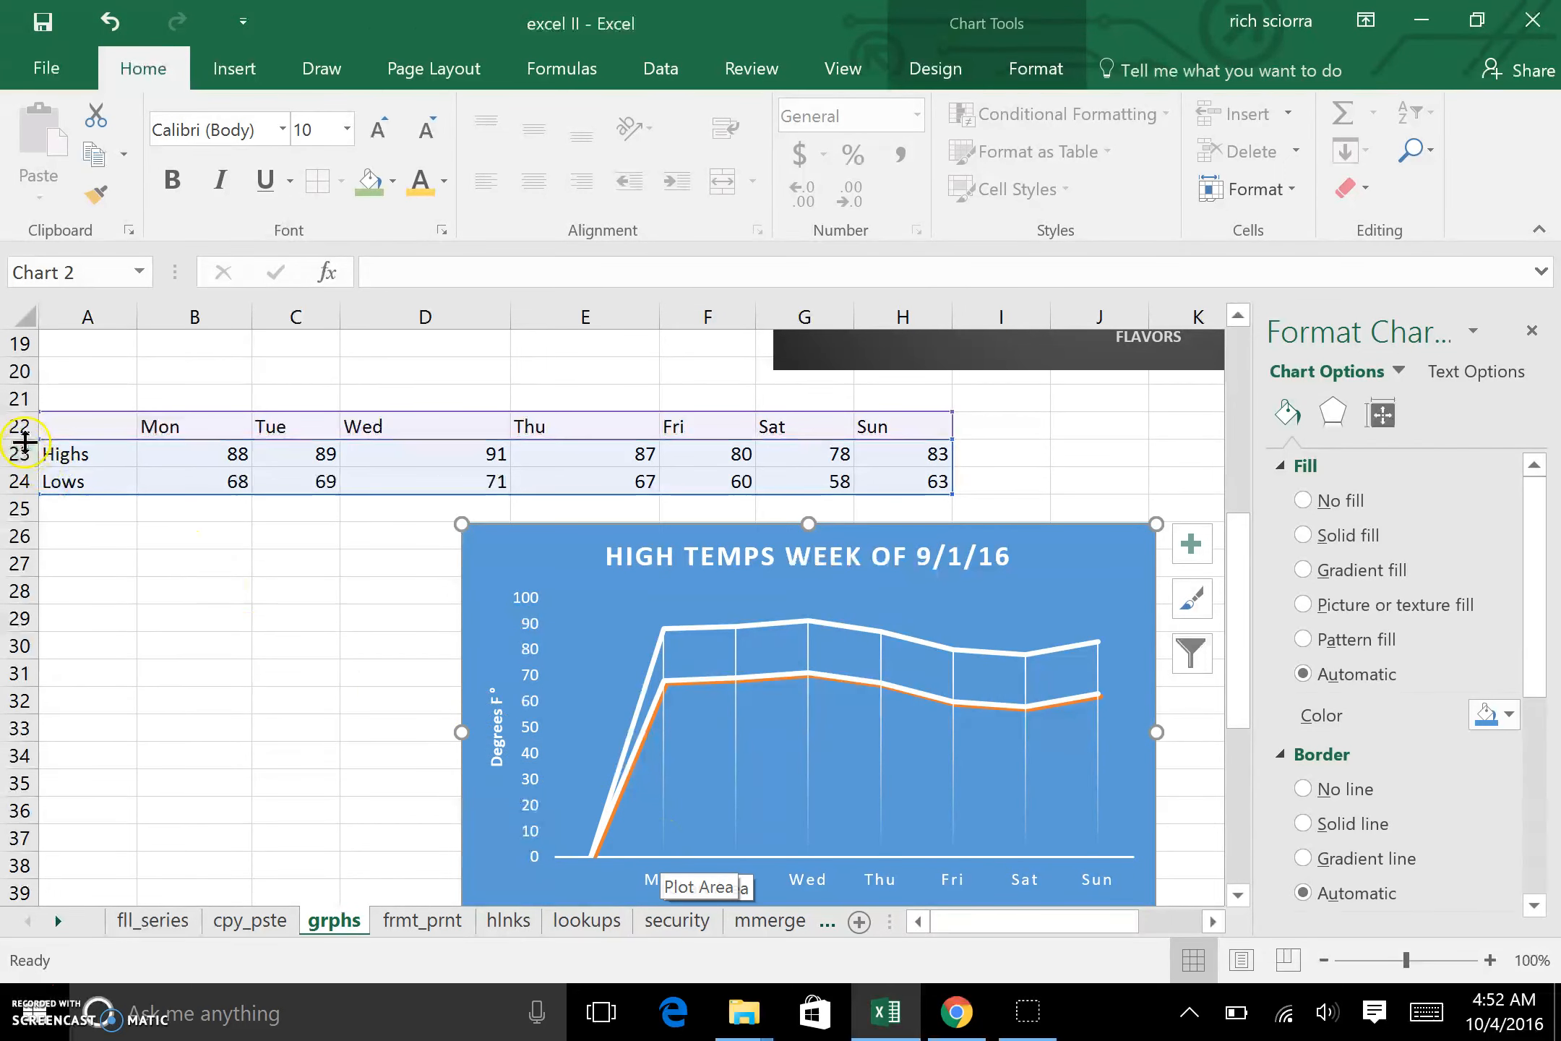
drag(40, 438, 136, 438)
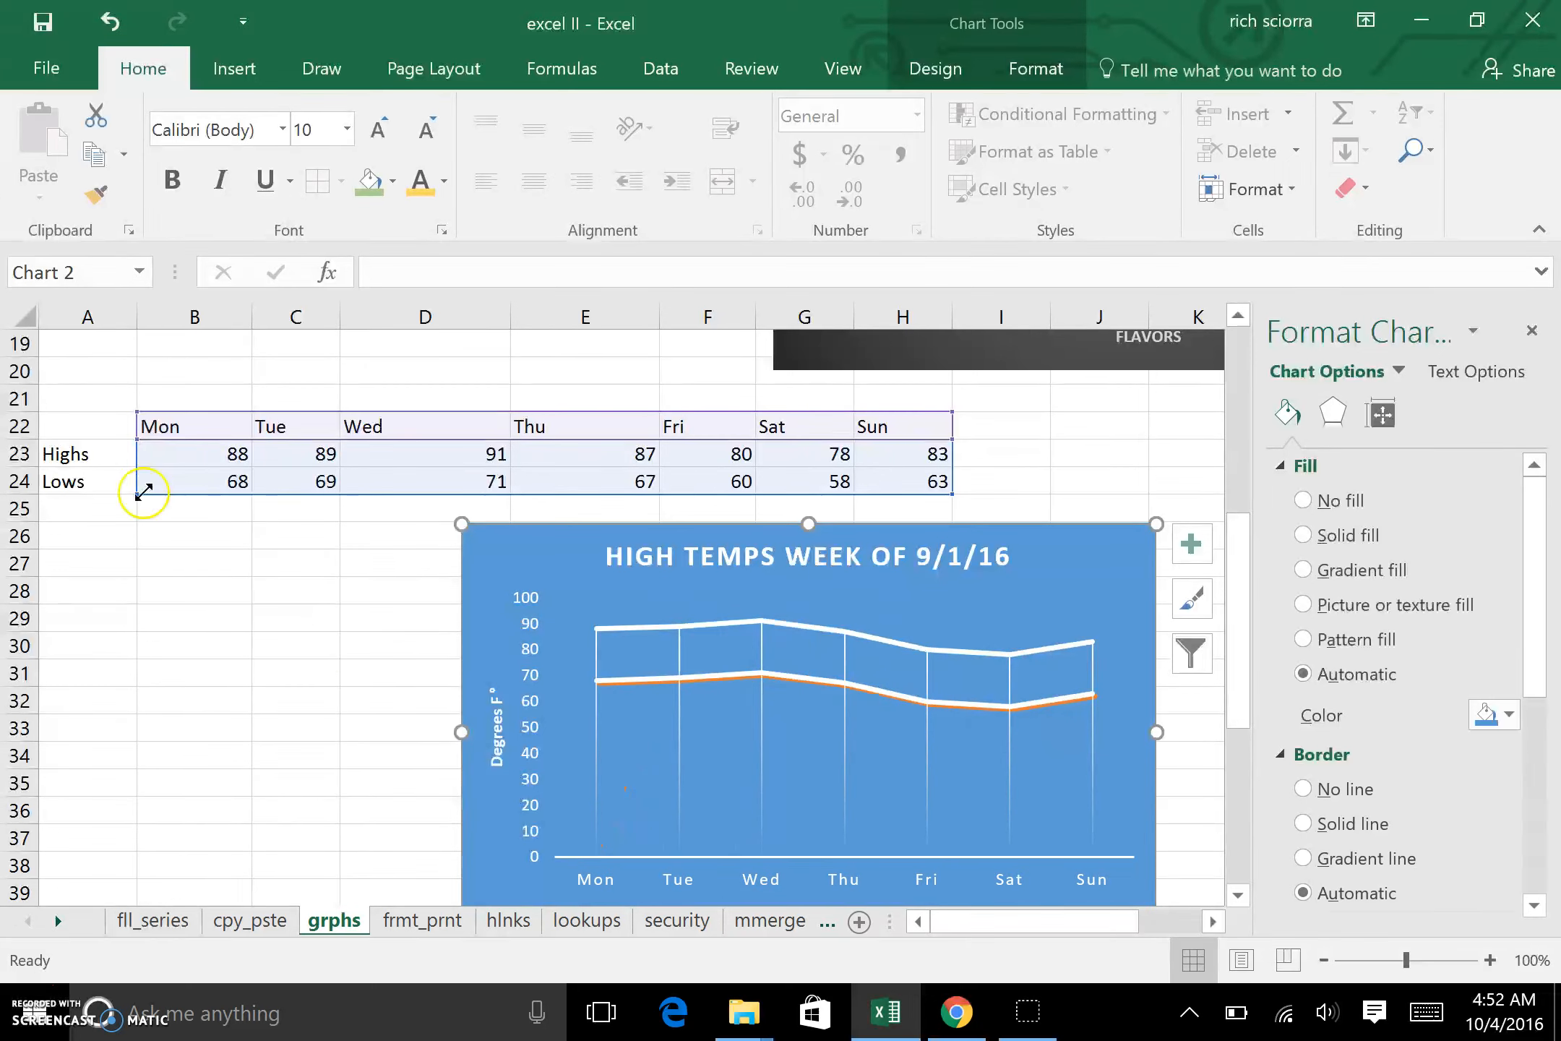
Step: Set the temperature chart's source data range to A22:H24 so it includes the Highs and Lows labels
right_click(502, 559)
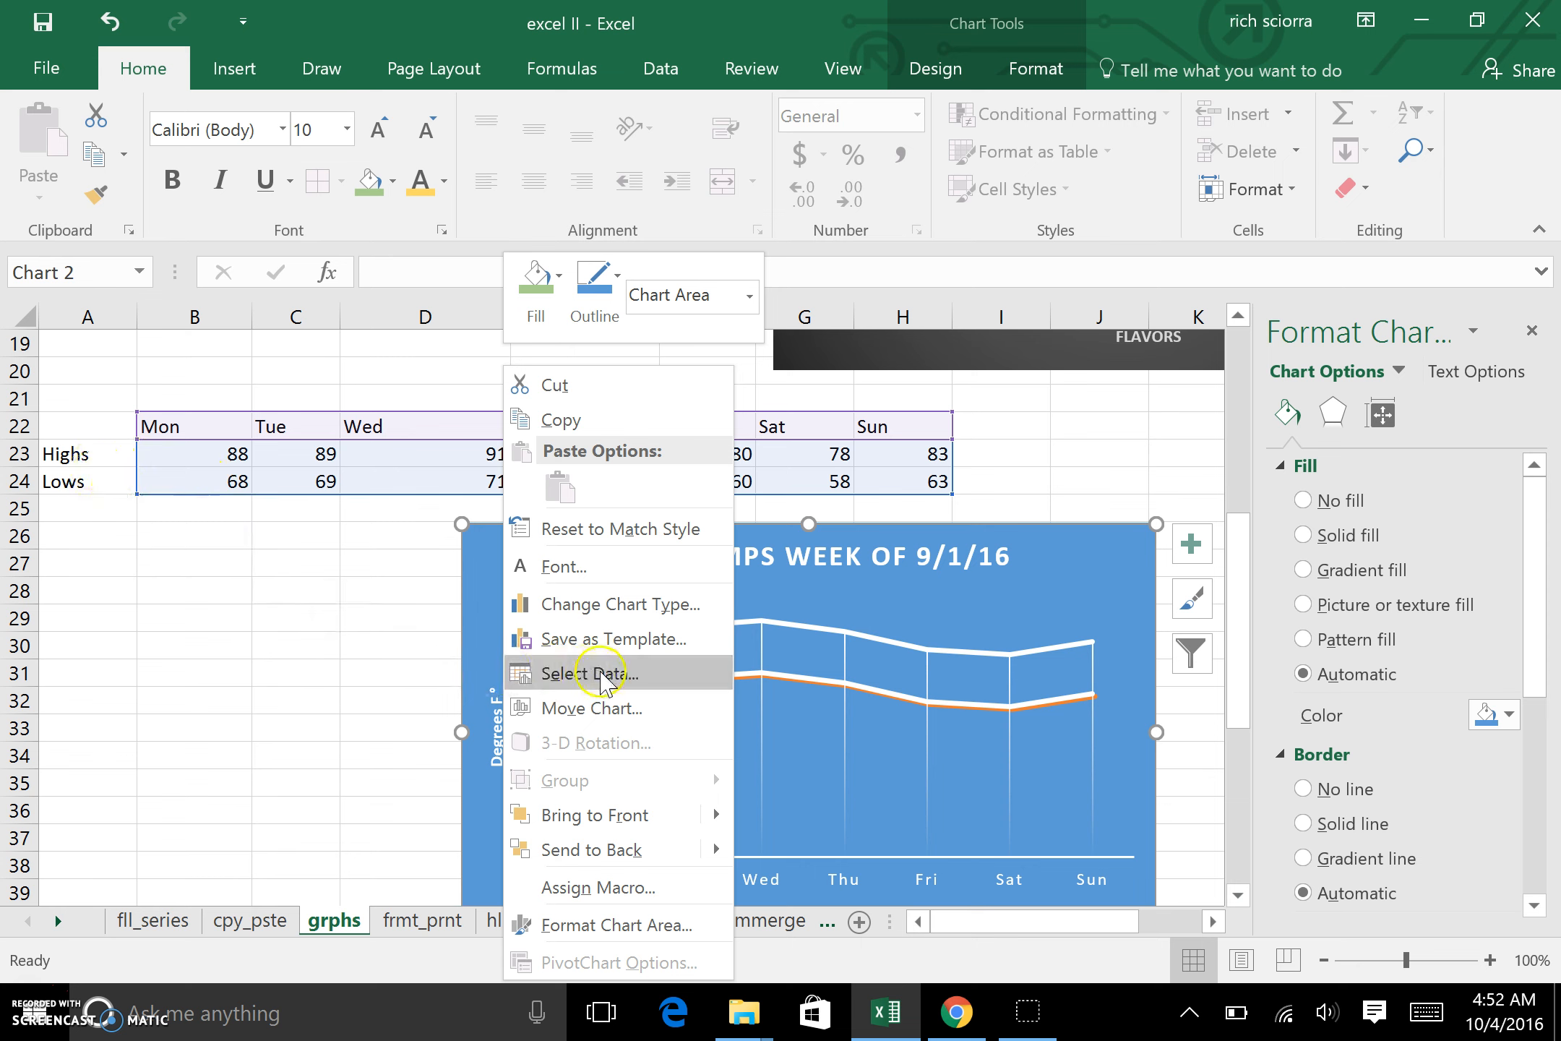
click(633, 673)
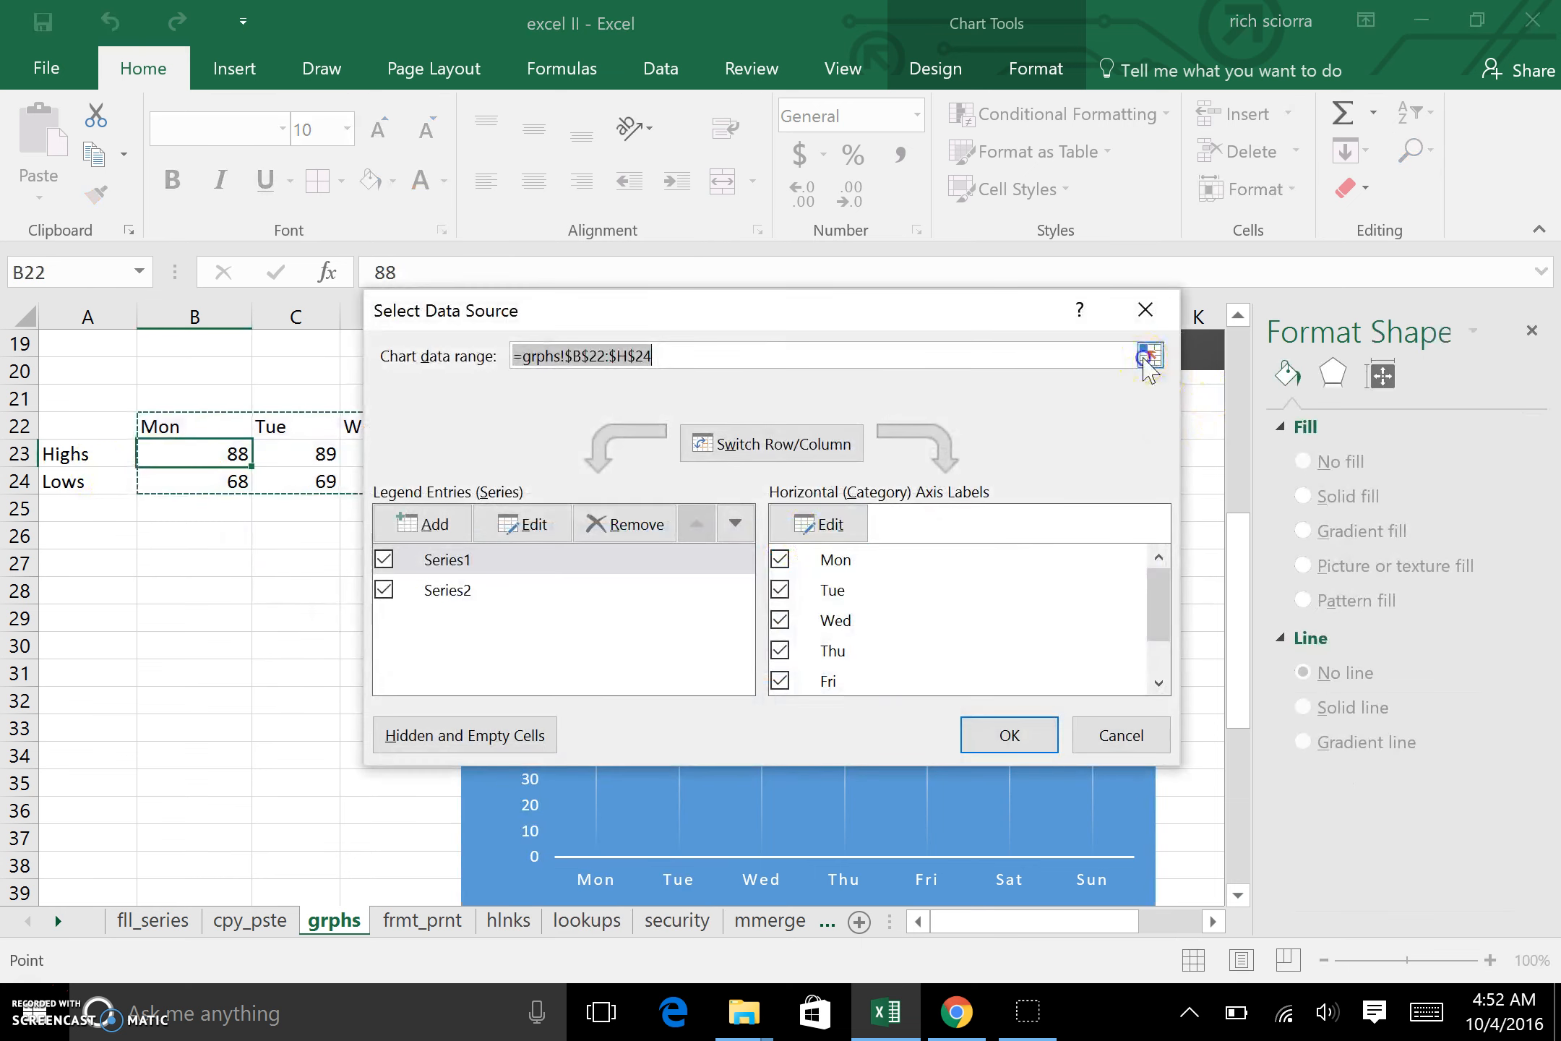
click(1149, 356)
drag(83, 427, 905, 484)
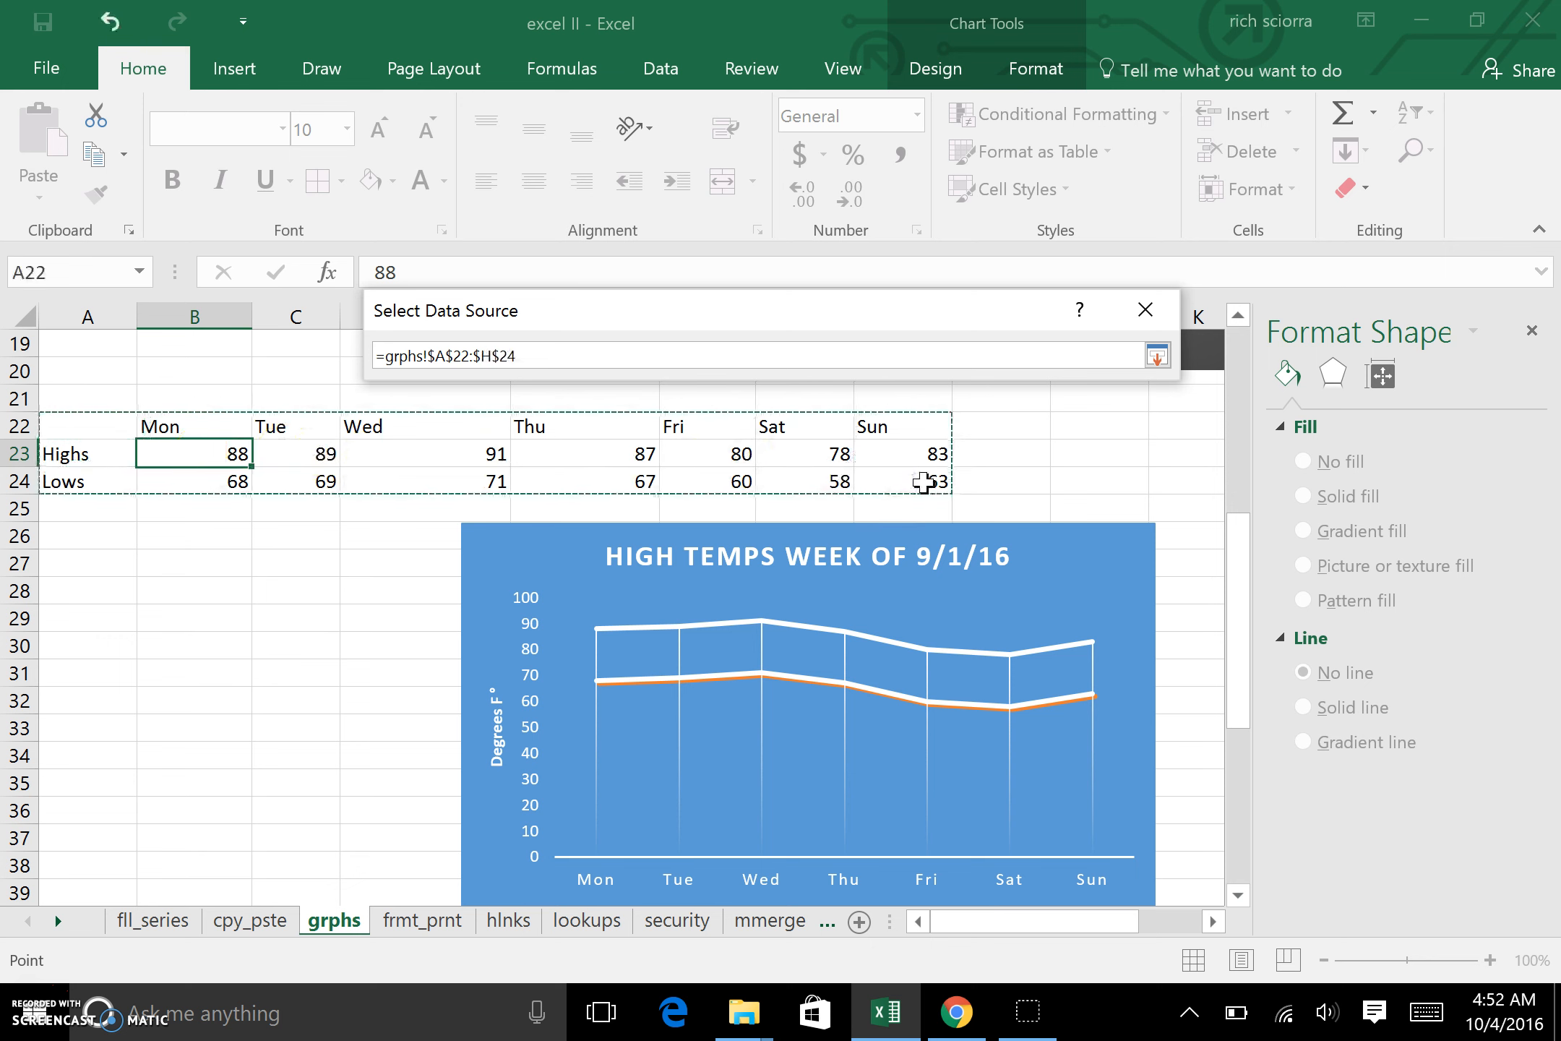
key(Return)
key(Return)
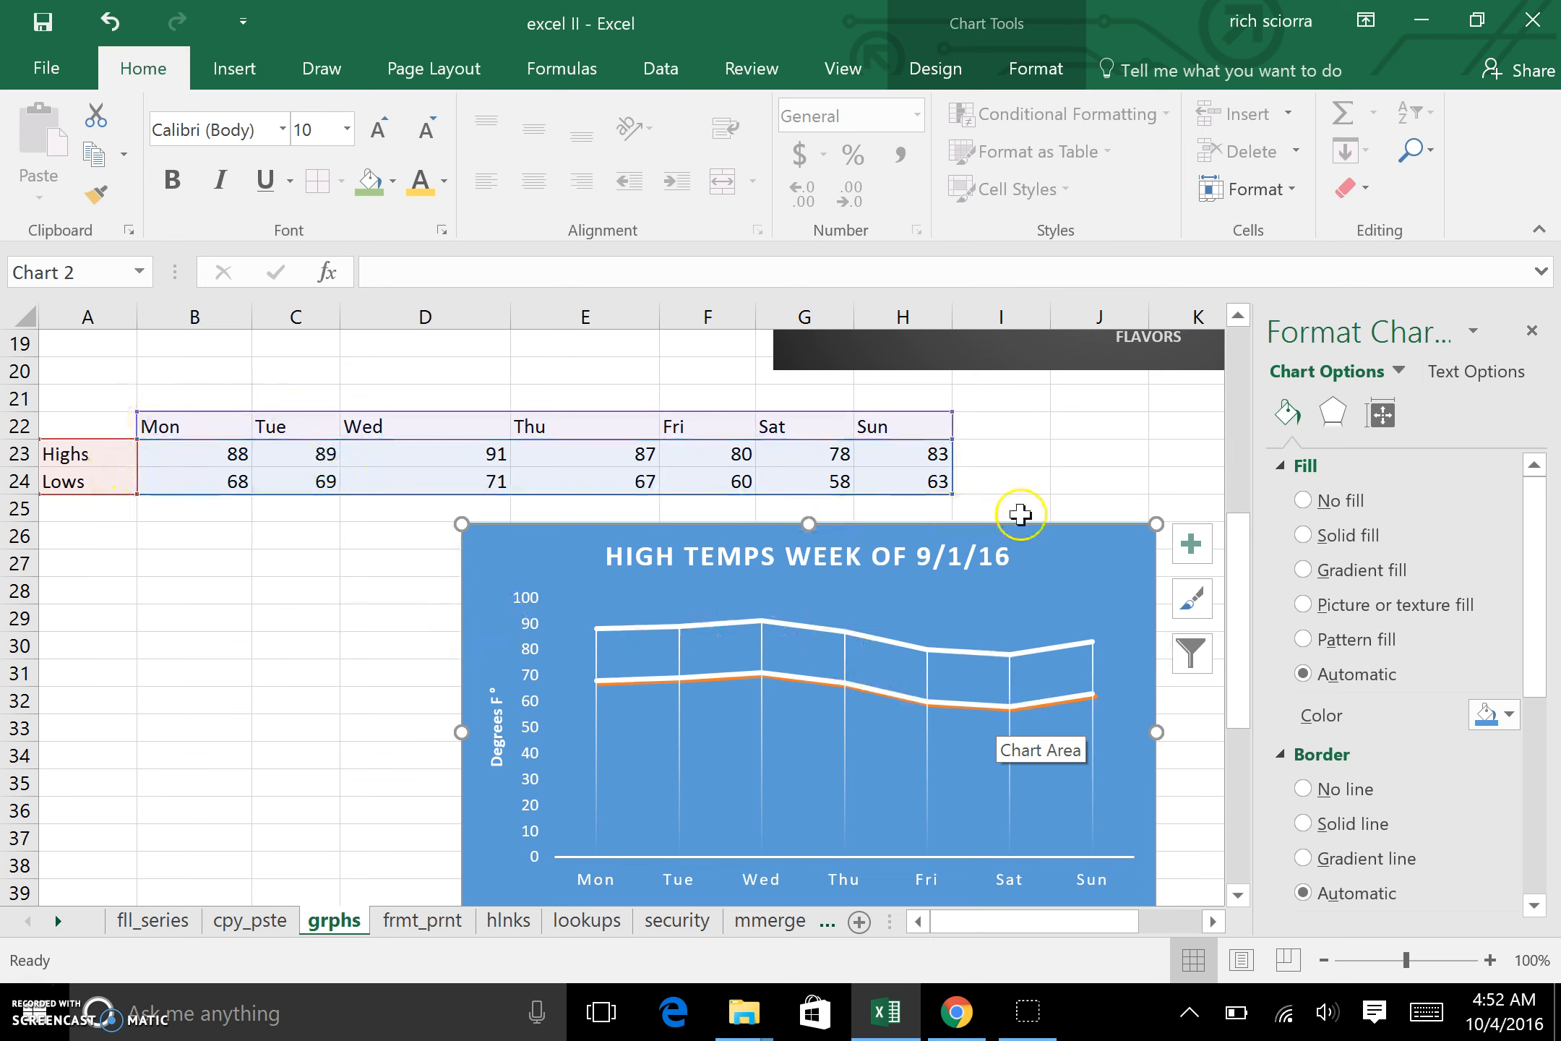
Step: Add a legend at the top of the temperature chart
click(1187, 556)
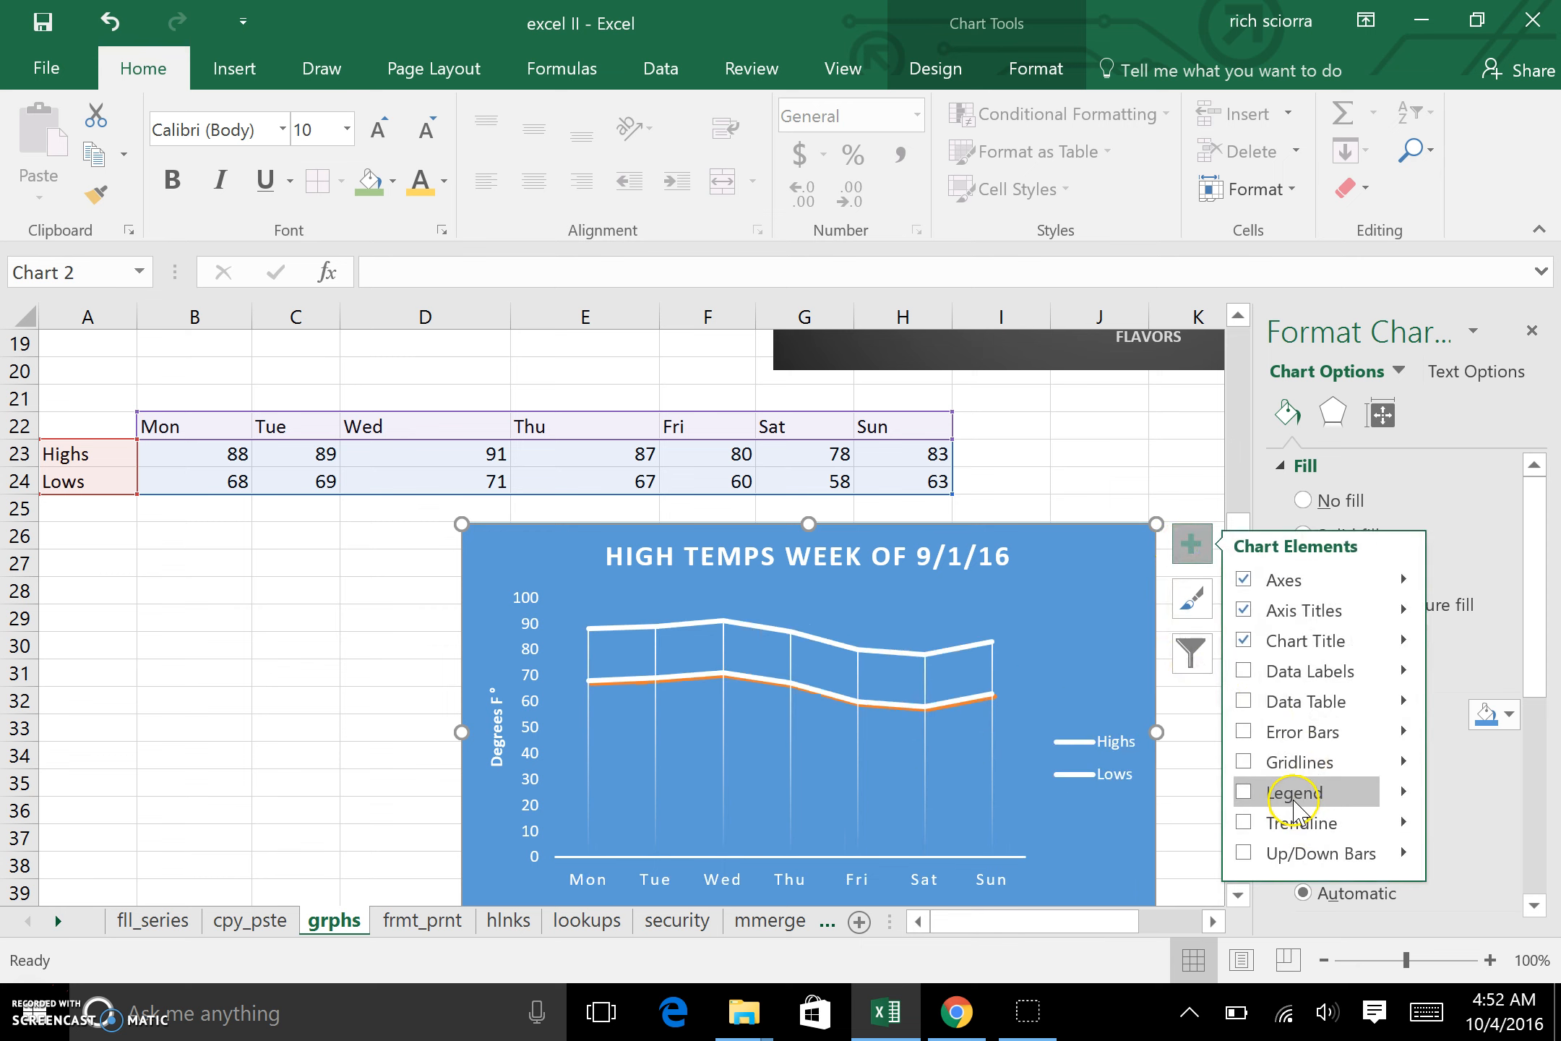
mouse_move(1402, 794)
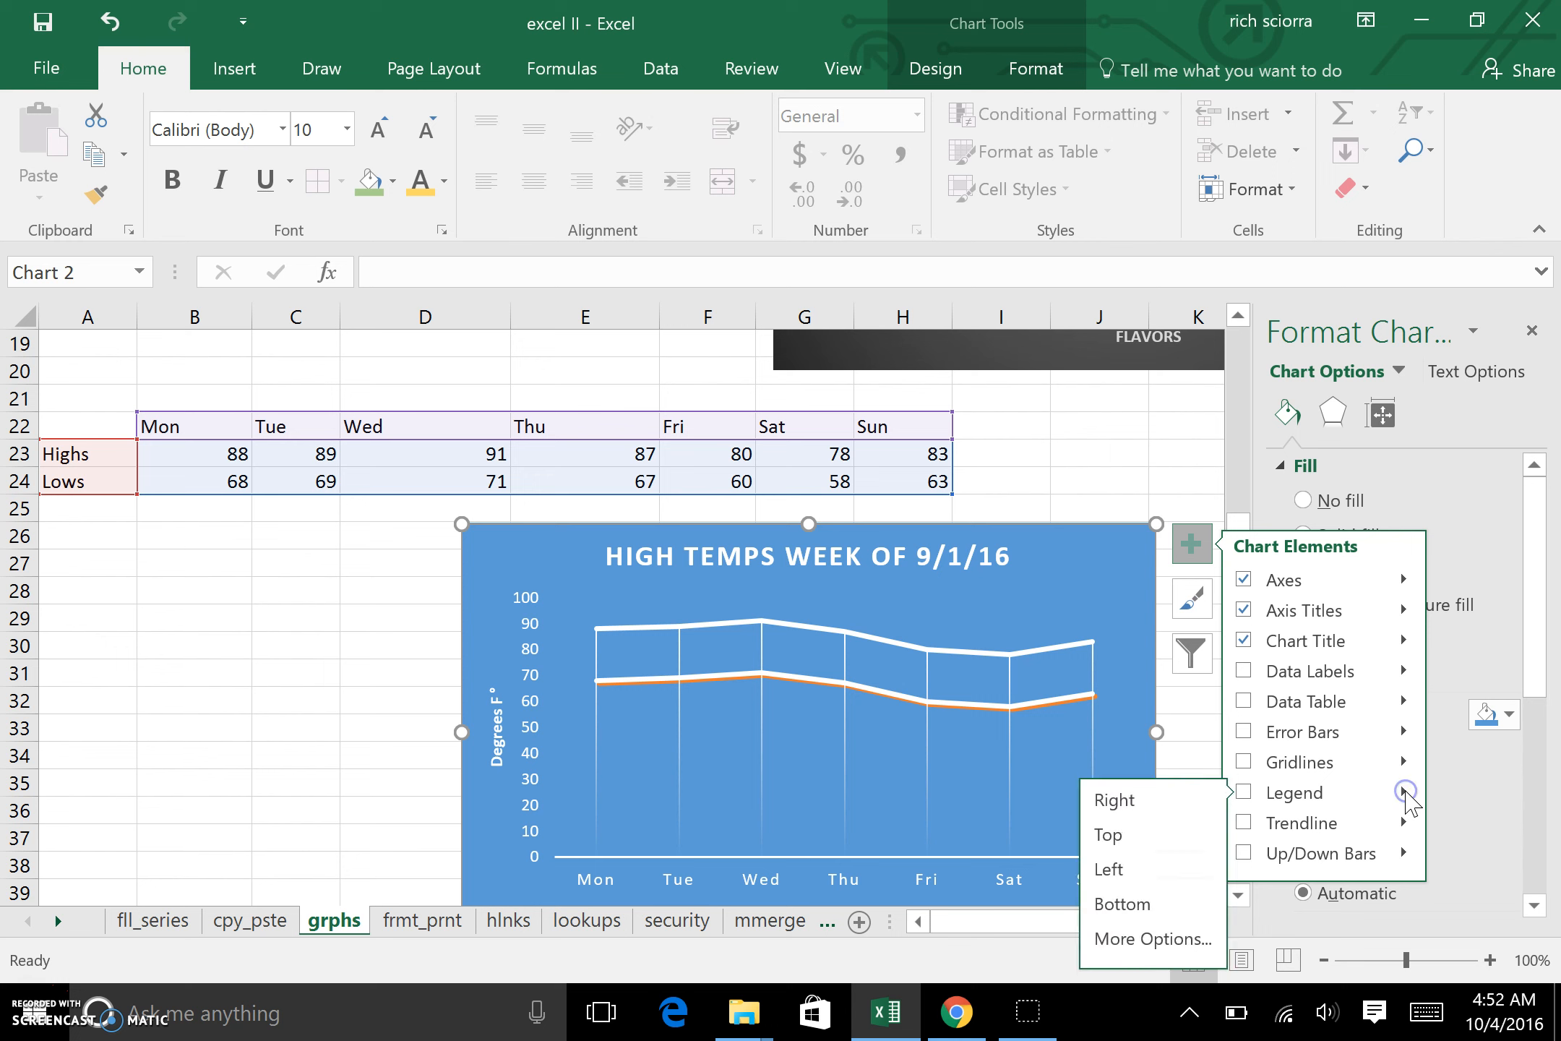
click(1187, 837)
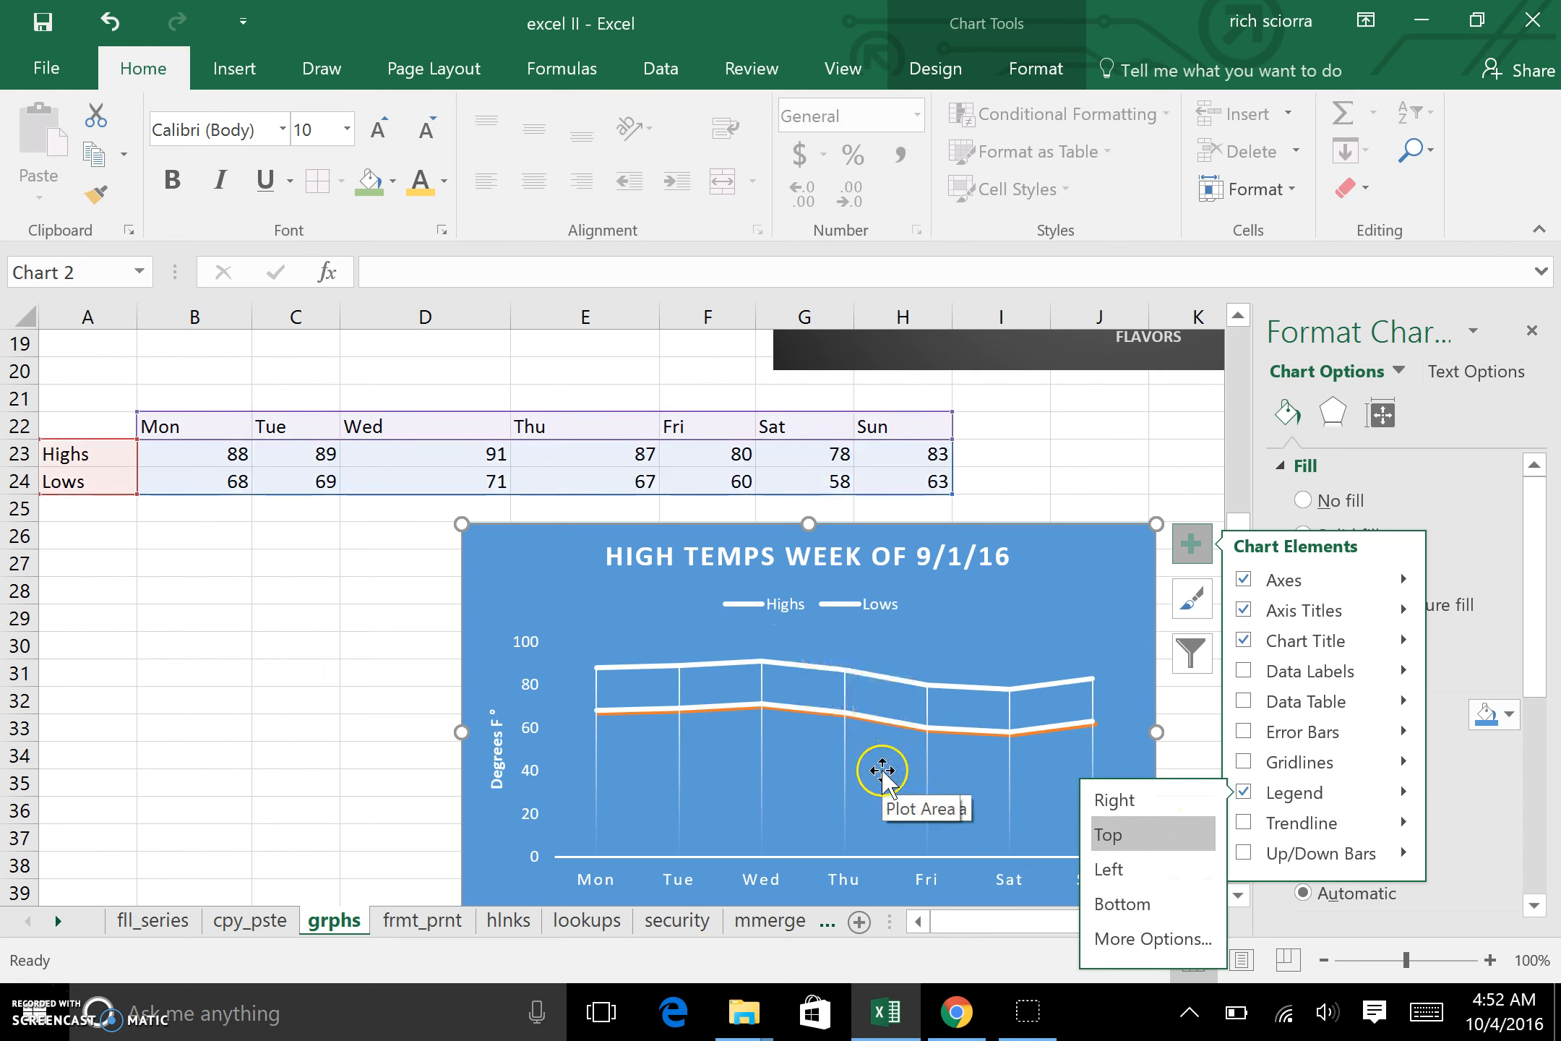
click(1077, 490)
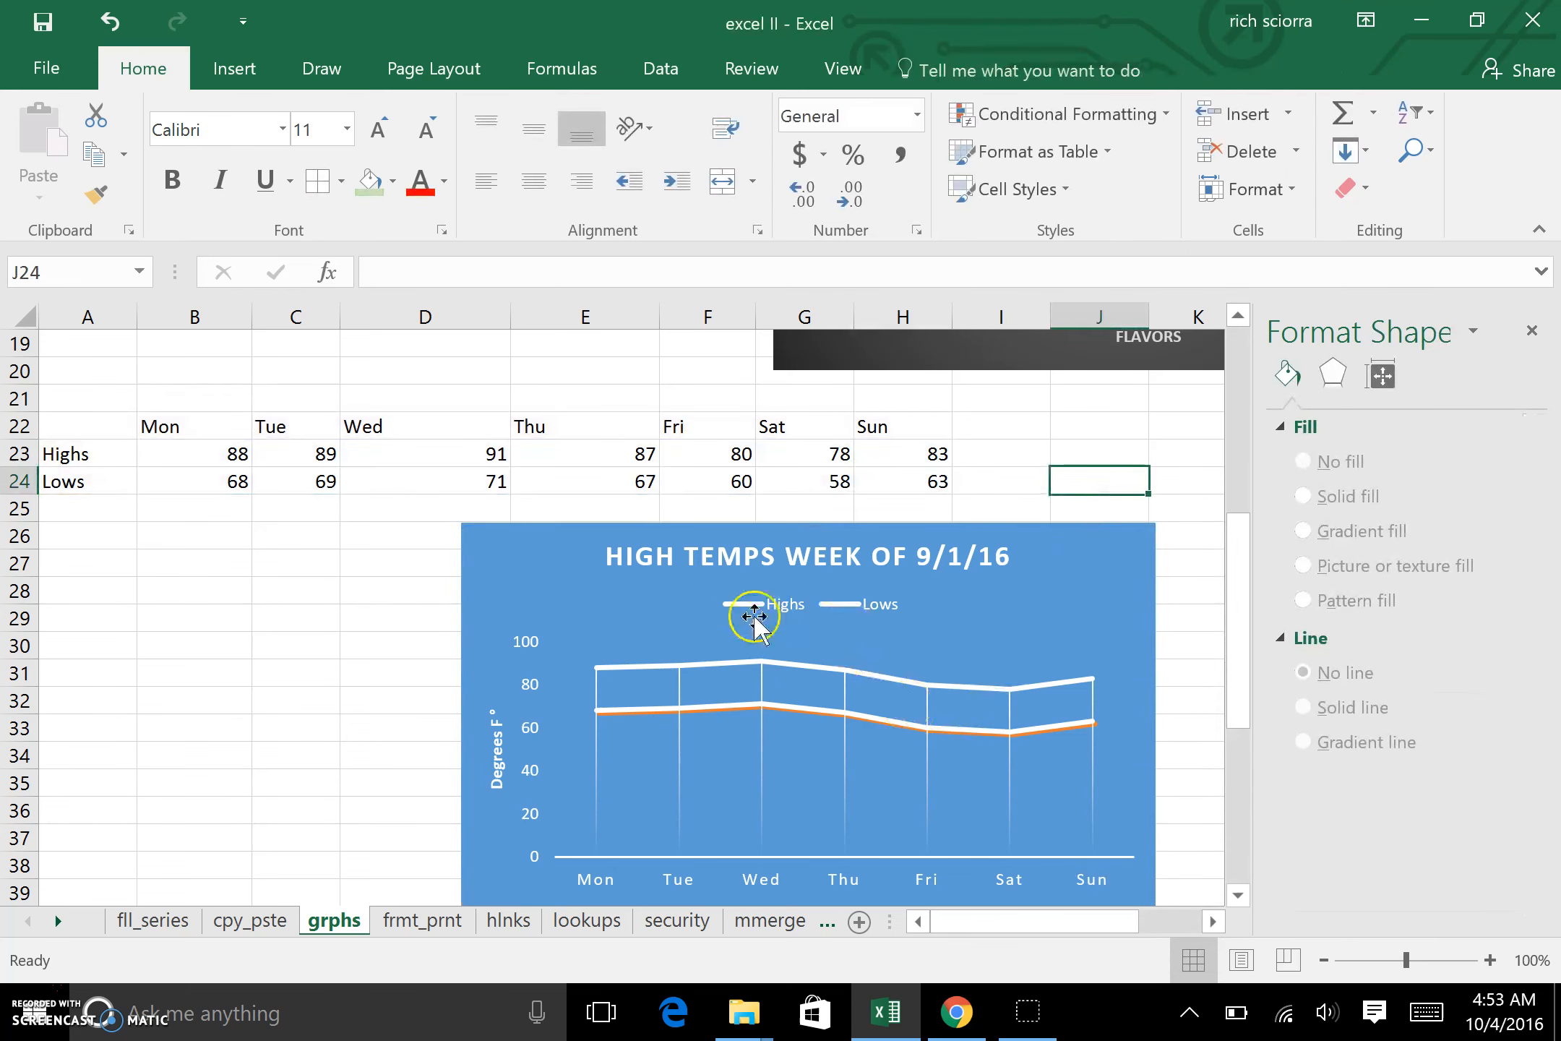
Step: Format the Lows series line in the temperature chart as a solid dark orange line
click(860, 718)
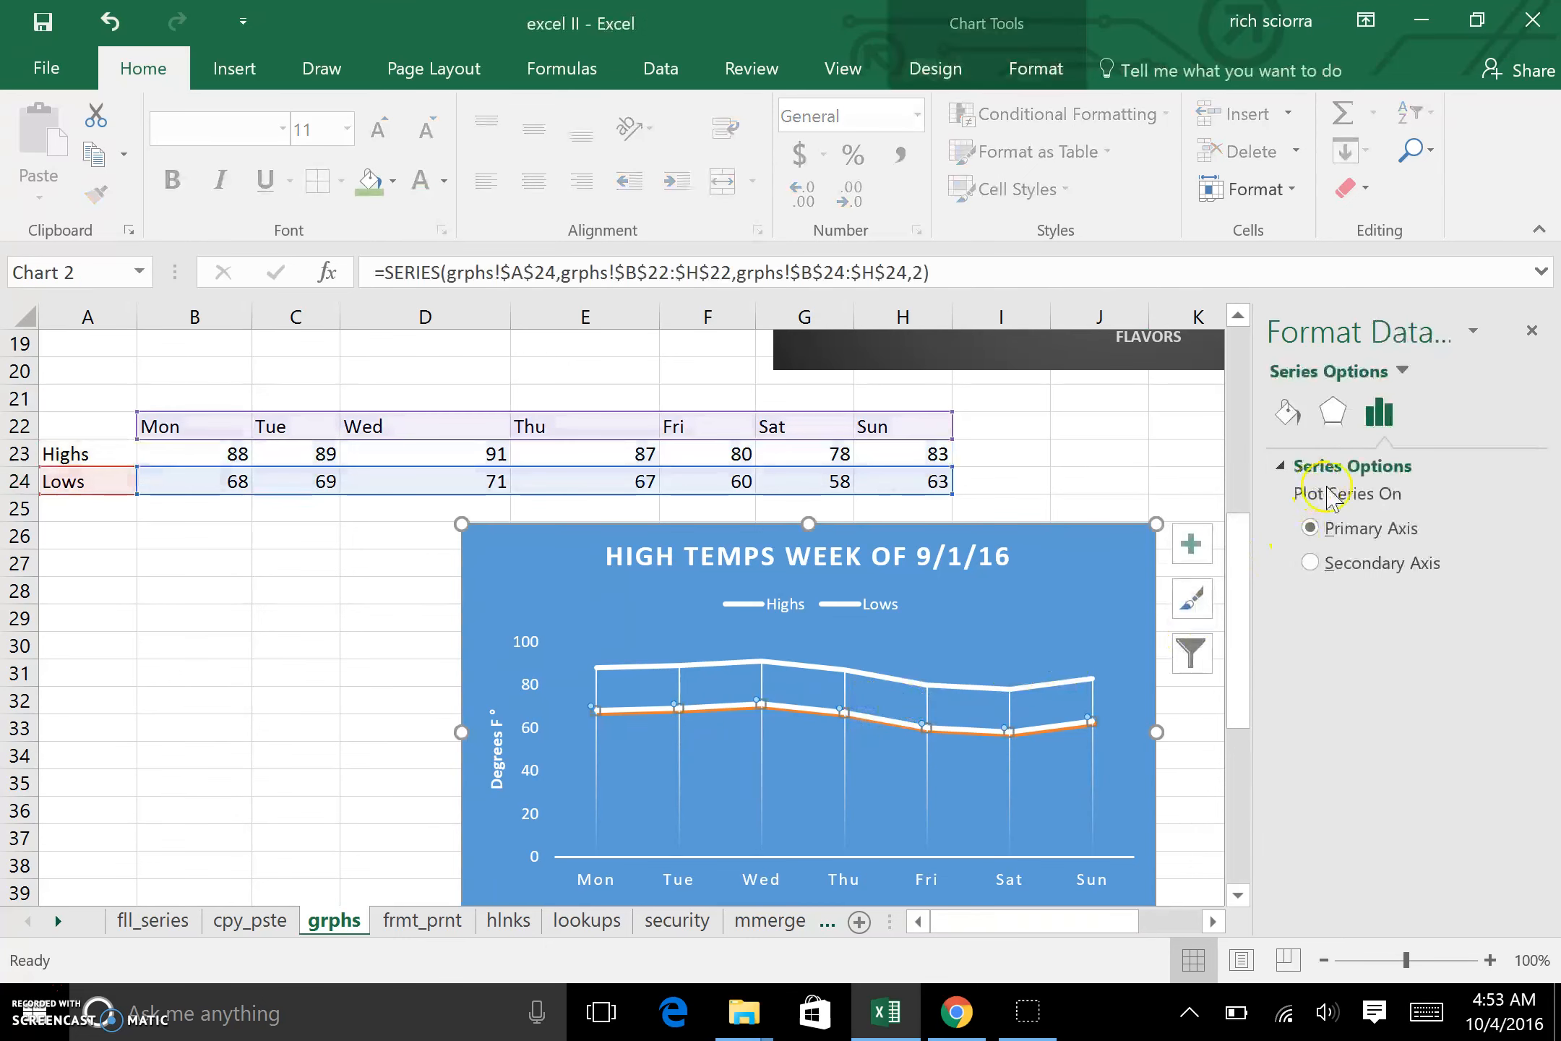
click(1305, 417)
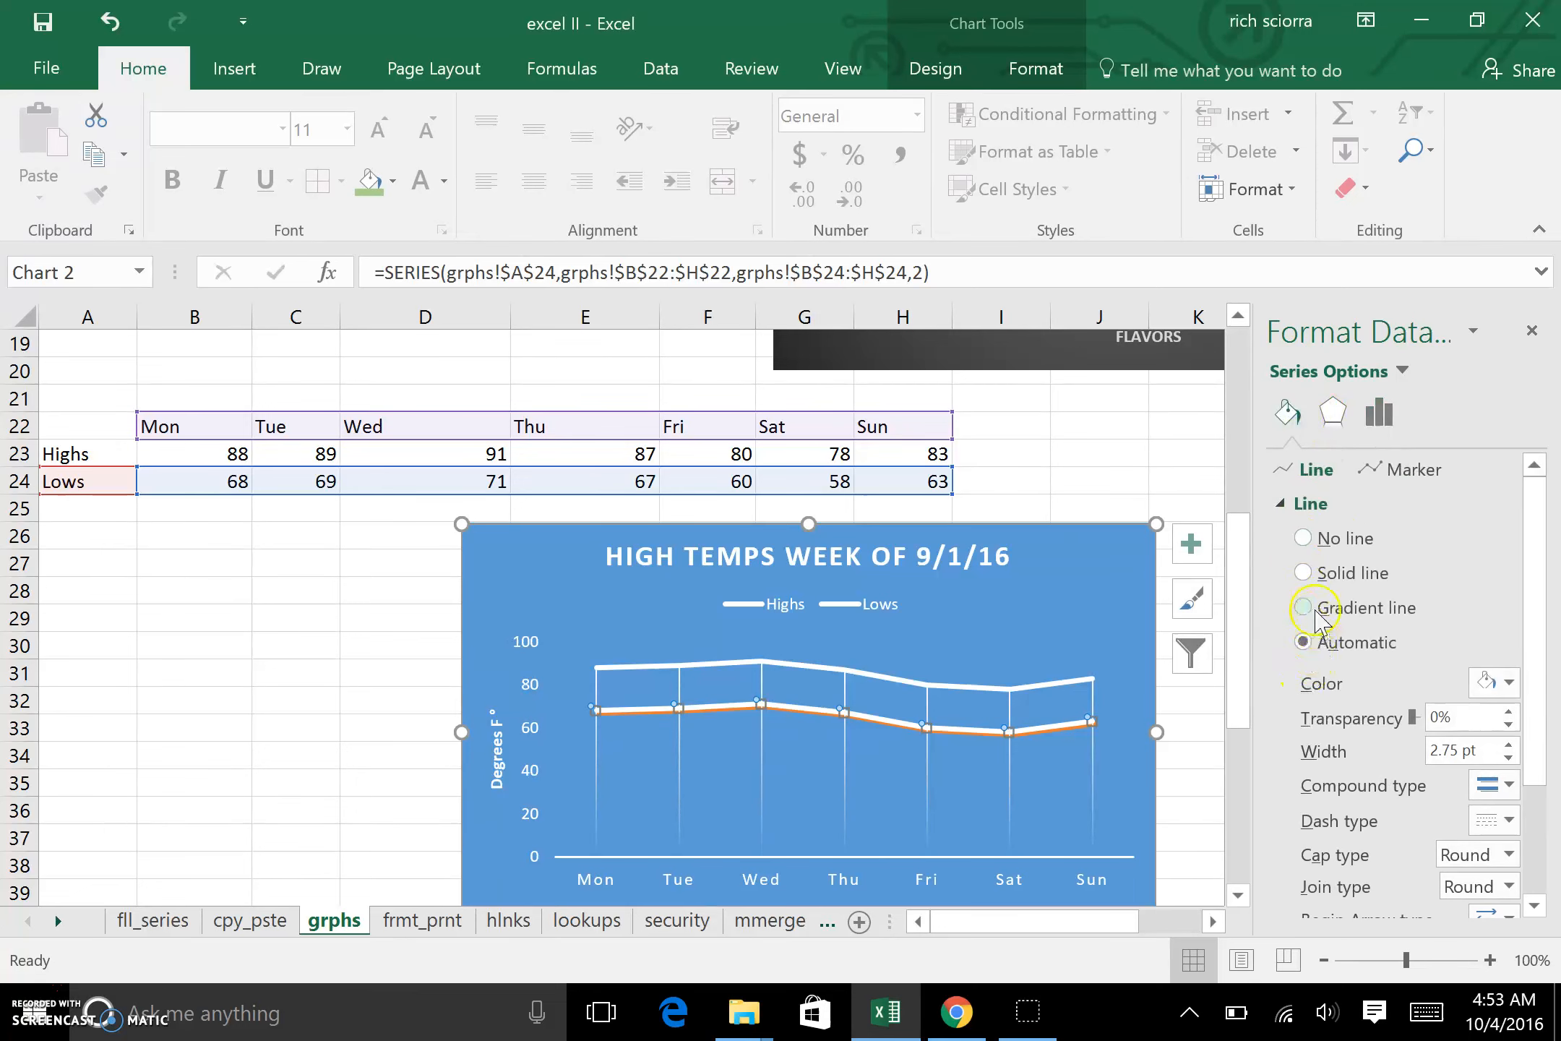
click(1313, 573)
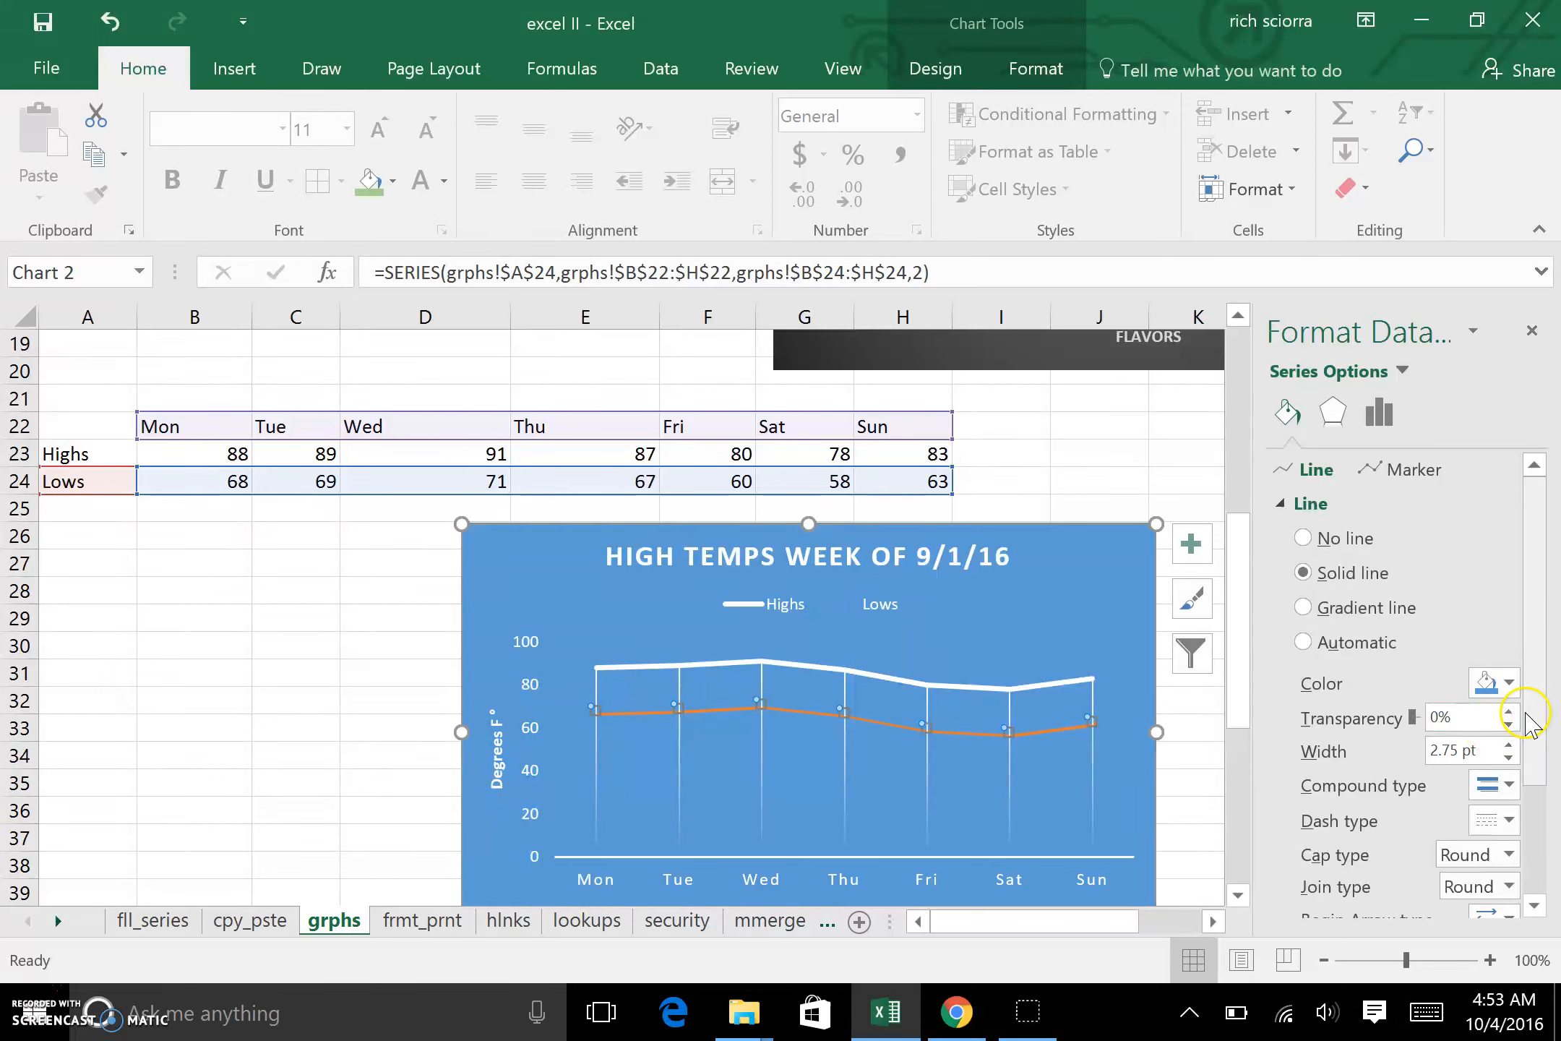
click(1512, 683)
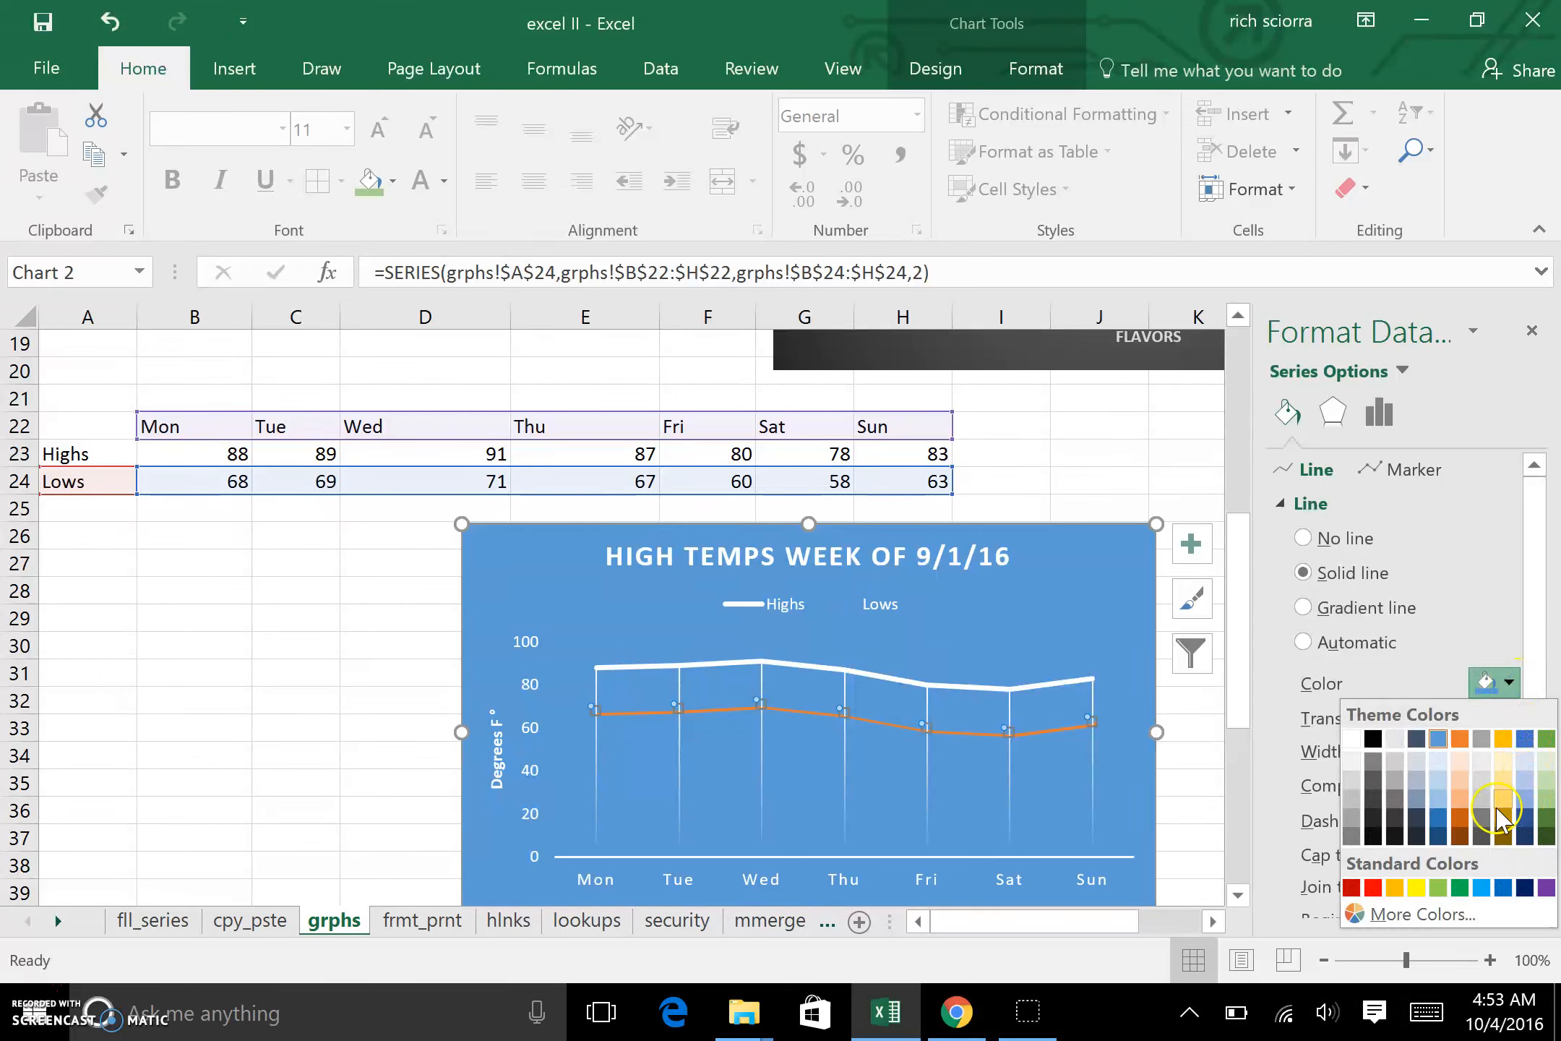
click(1461, 817)
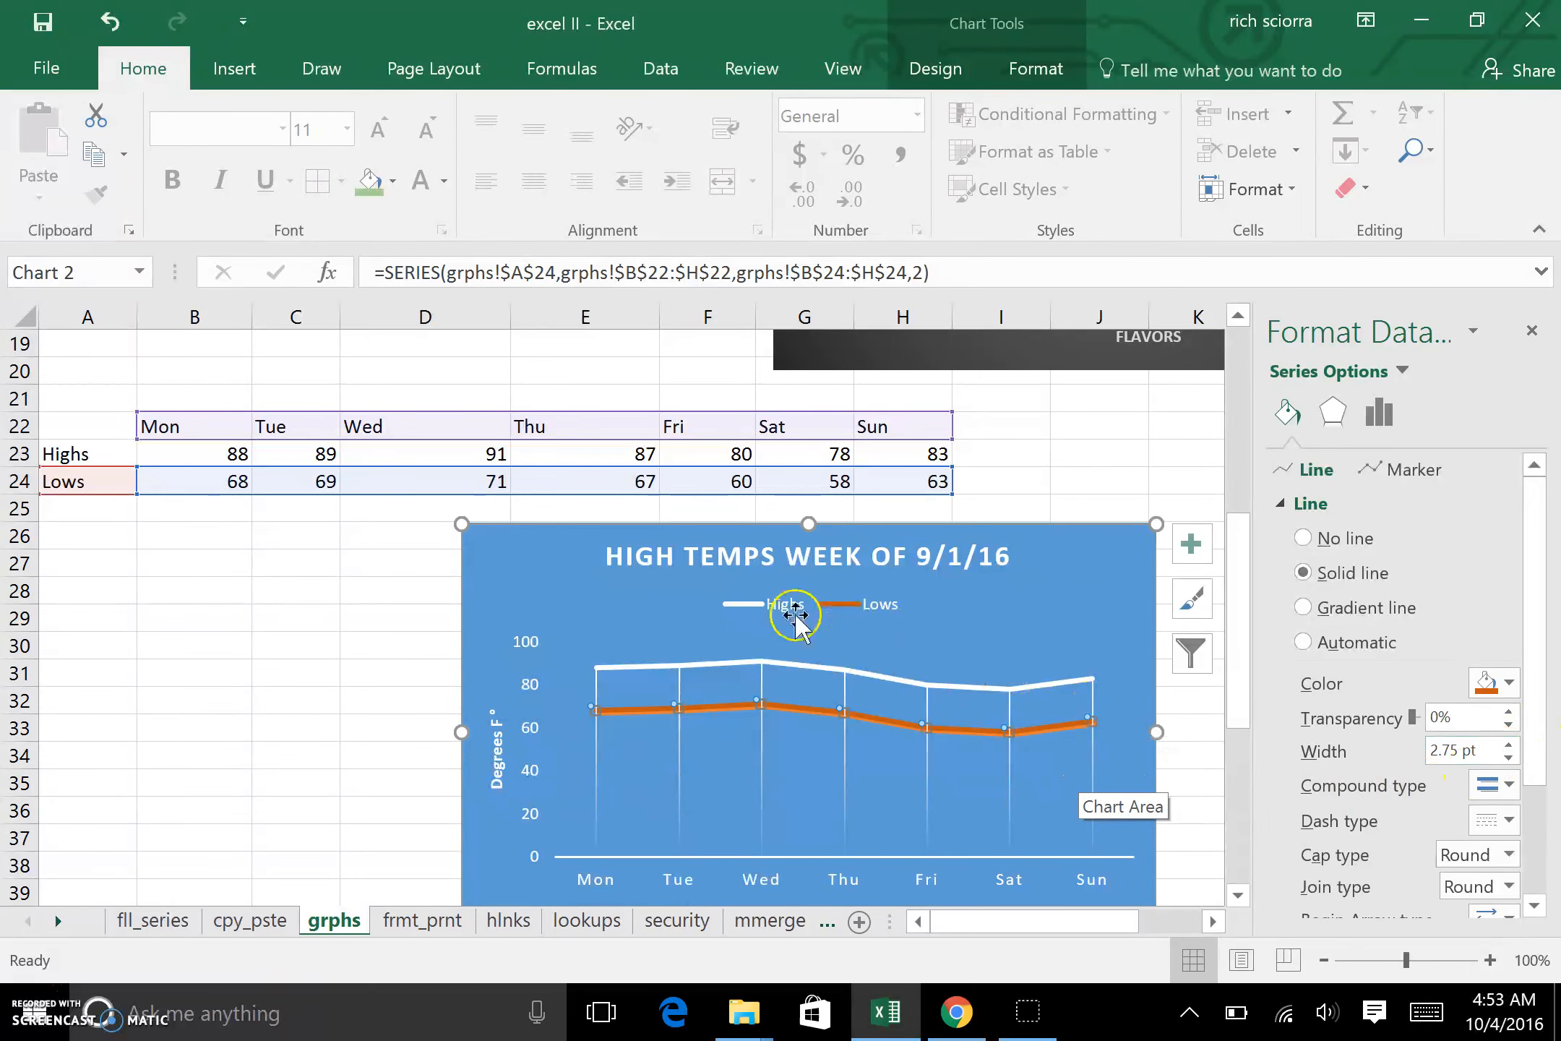
click(1056, 695)
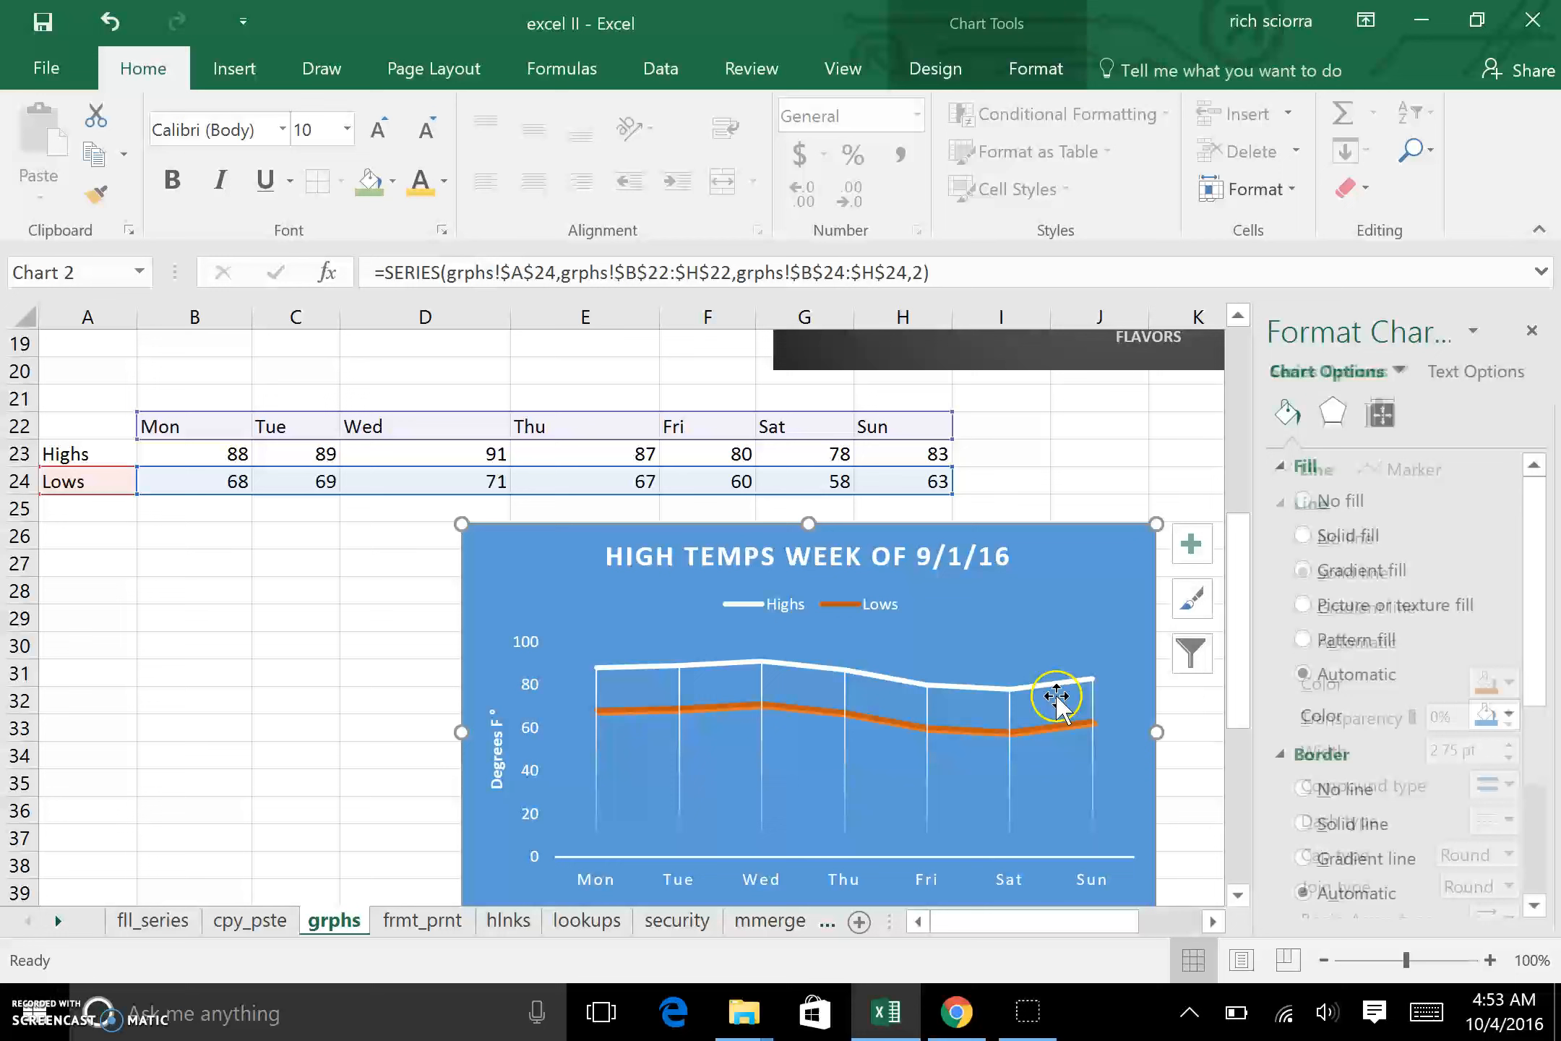
Step: Set the Lows line's width to 2 pt and thin the white Highs line to match
click(1032, 732)
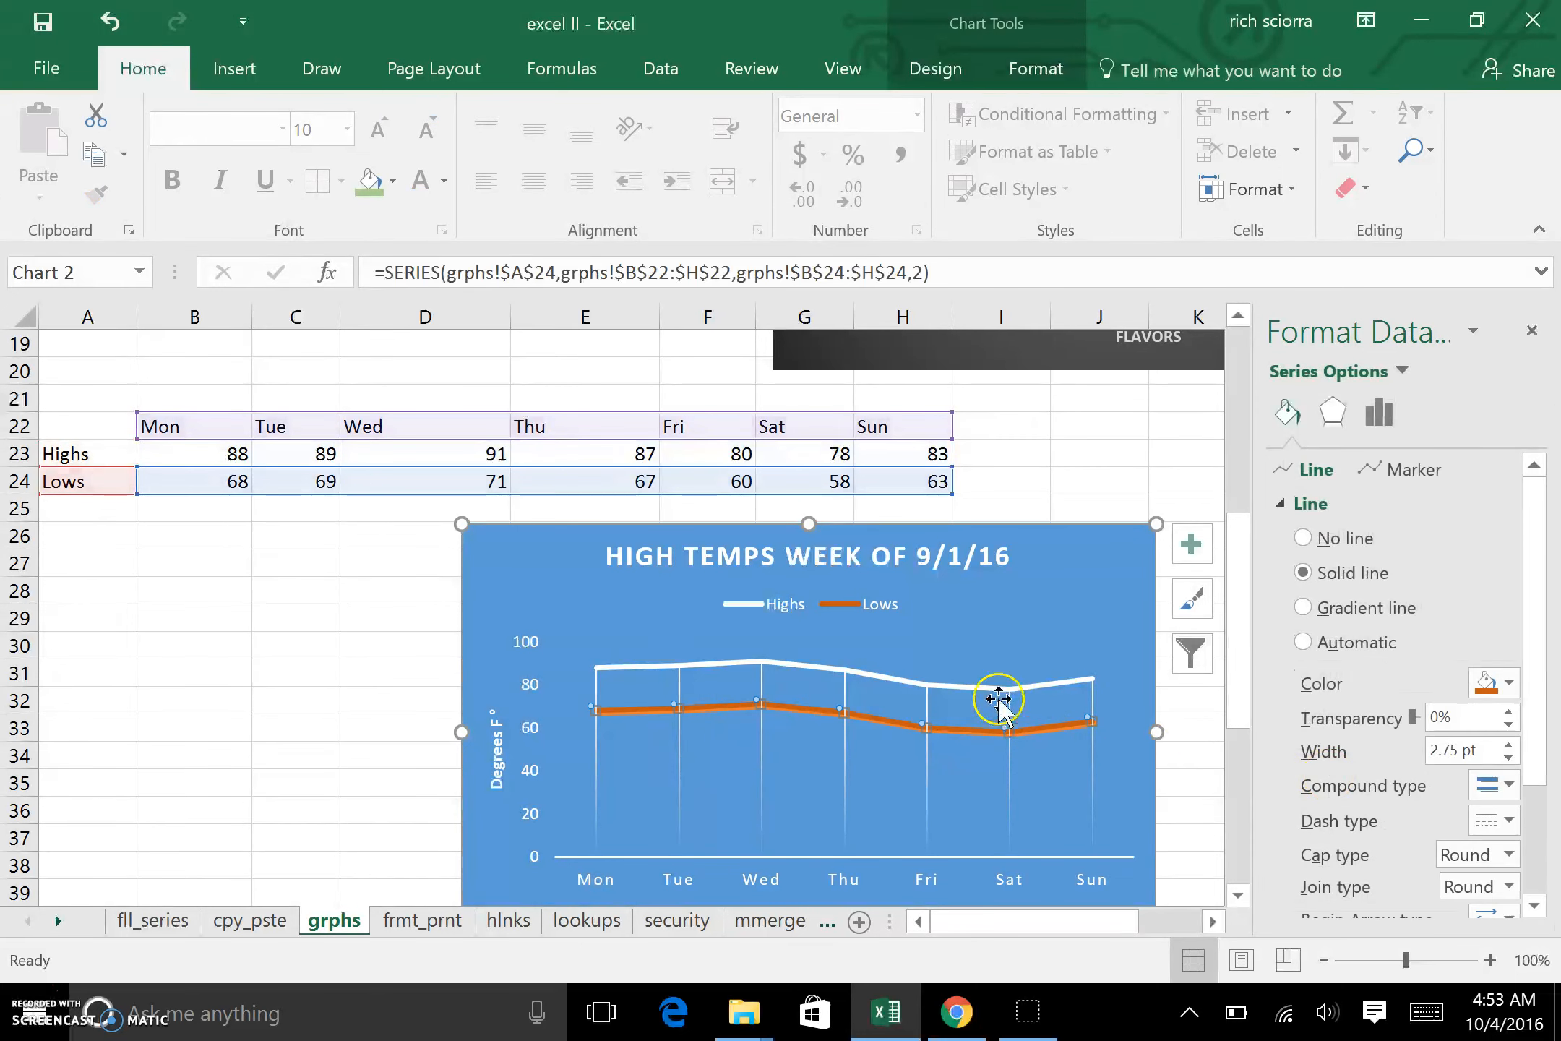
click(1507, 759)
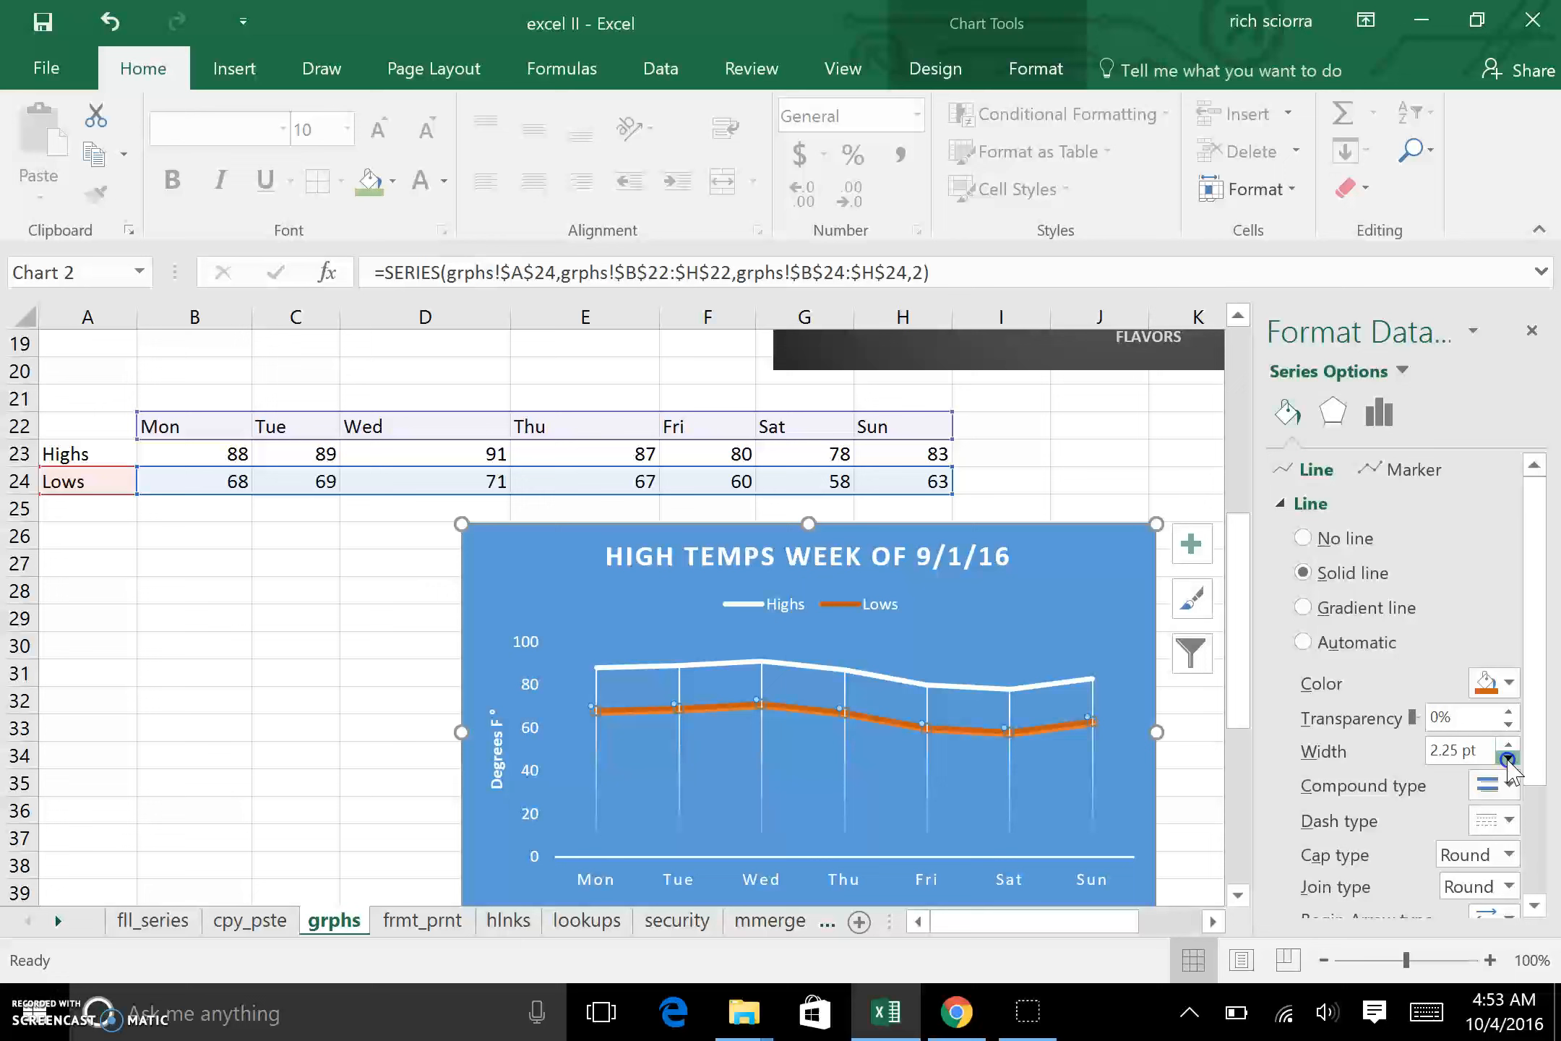
click(1106, 777)
click(1044, 690)
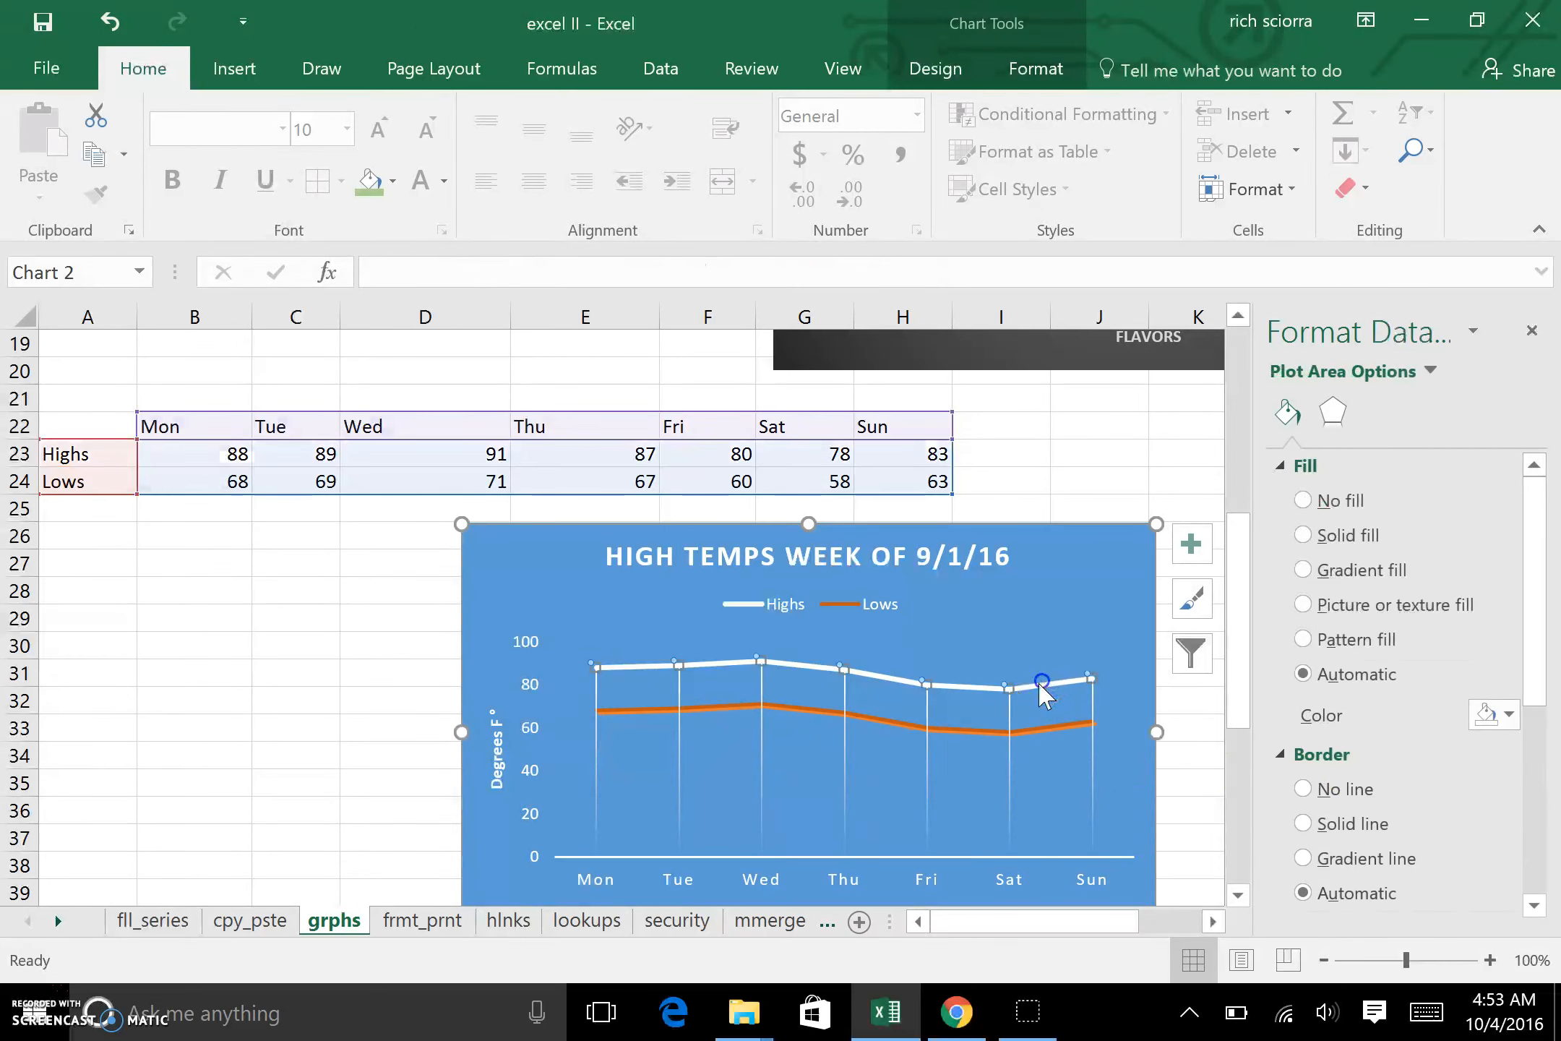
click(1509, 755)
click(894, 773)
click(899, 732)
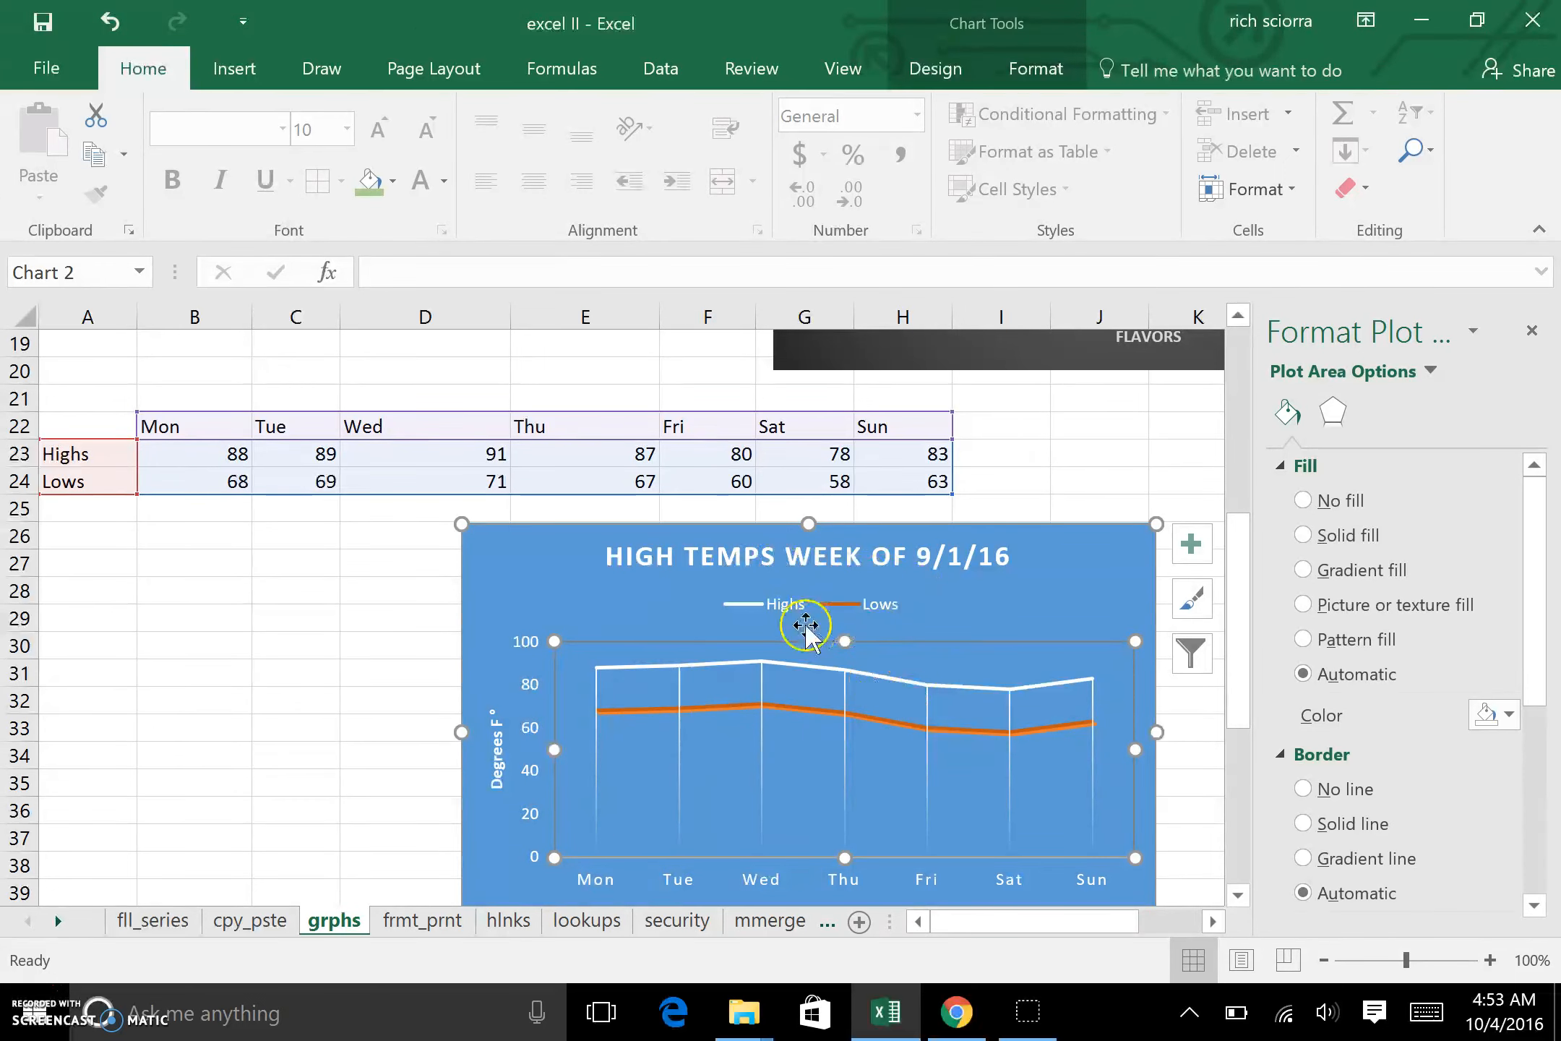
Step: Try changing the temperature chart to the 3-D Line type with Highs and Lows as series, and undo it
click(519, 581)
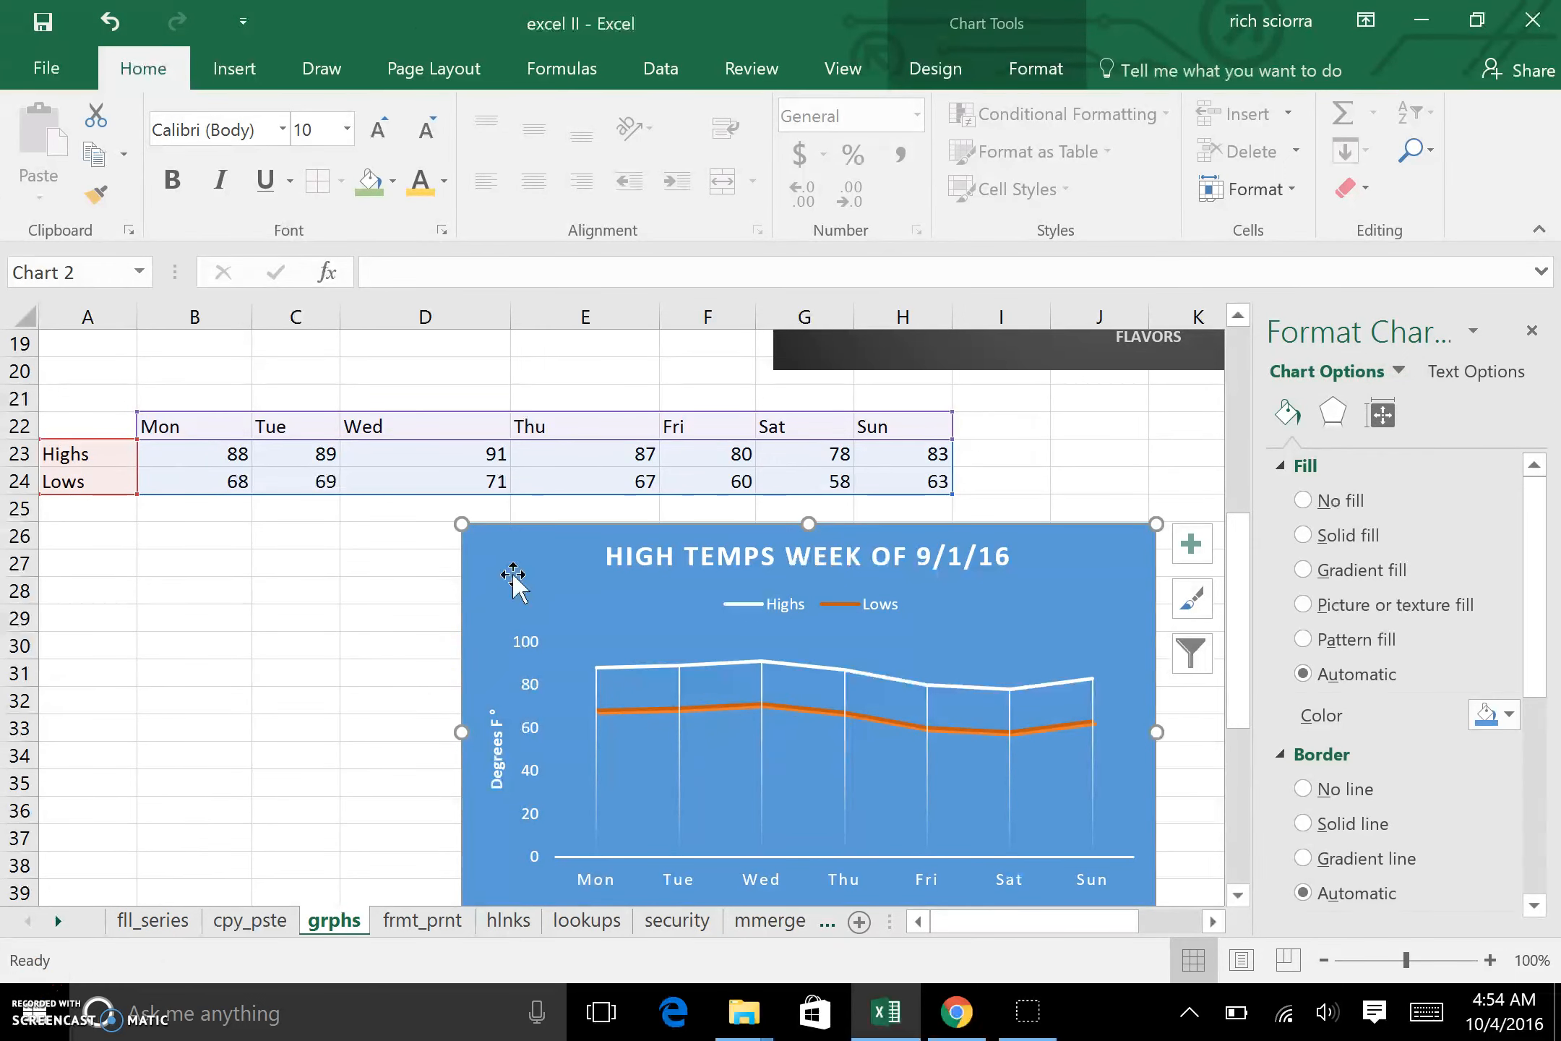
right_click(513, 575)
key(Escape)
right_click(513, 567)
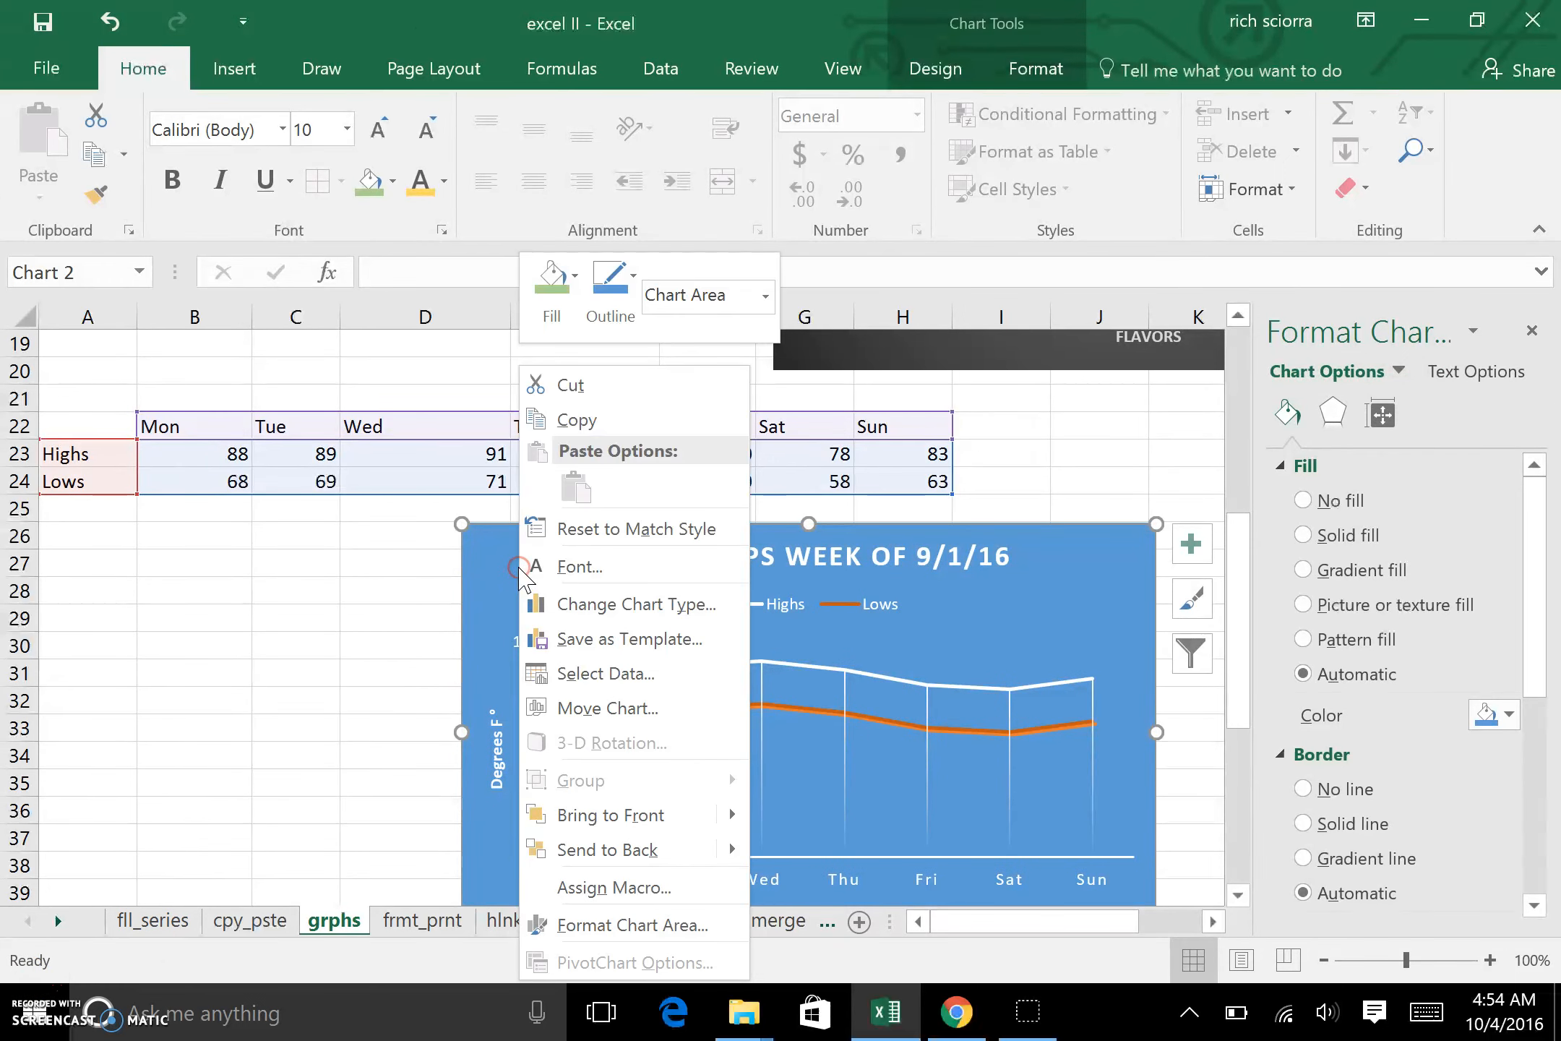
click(643, 620)
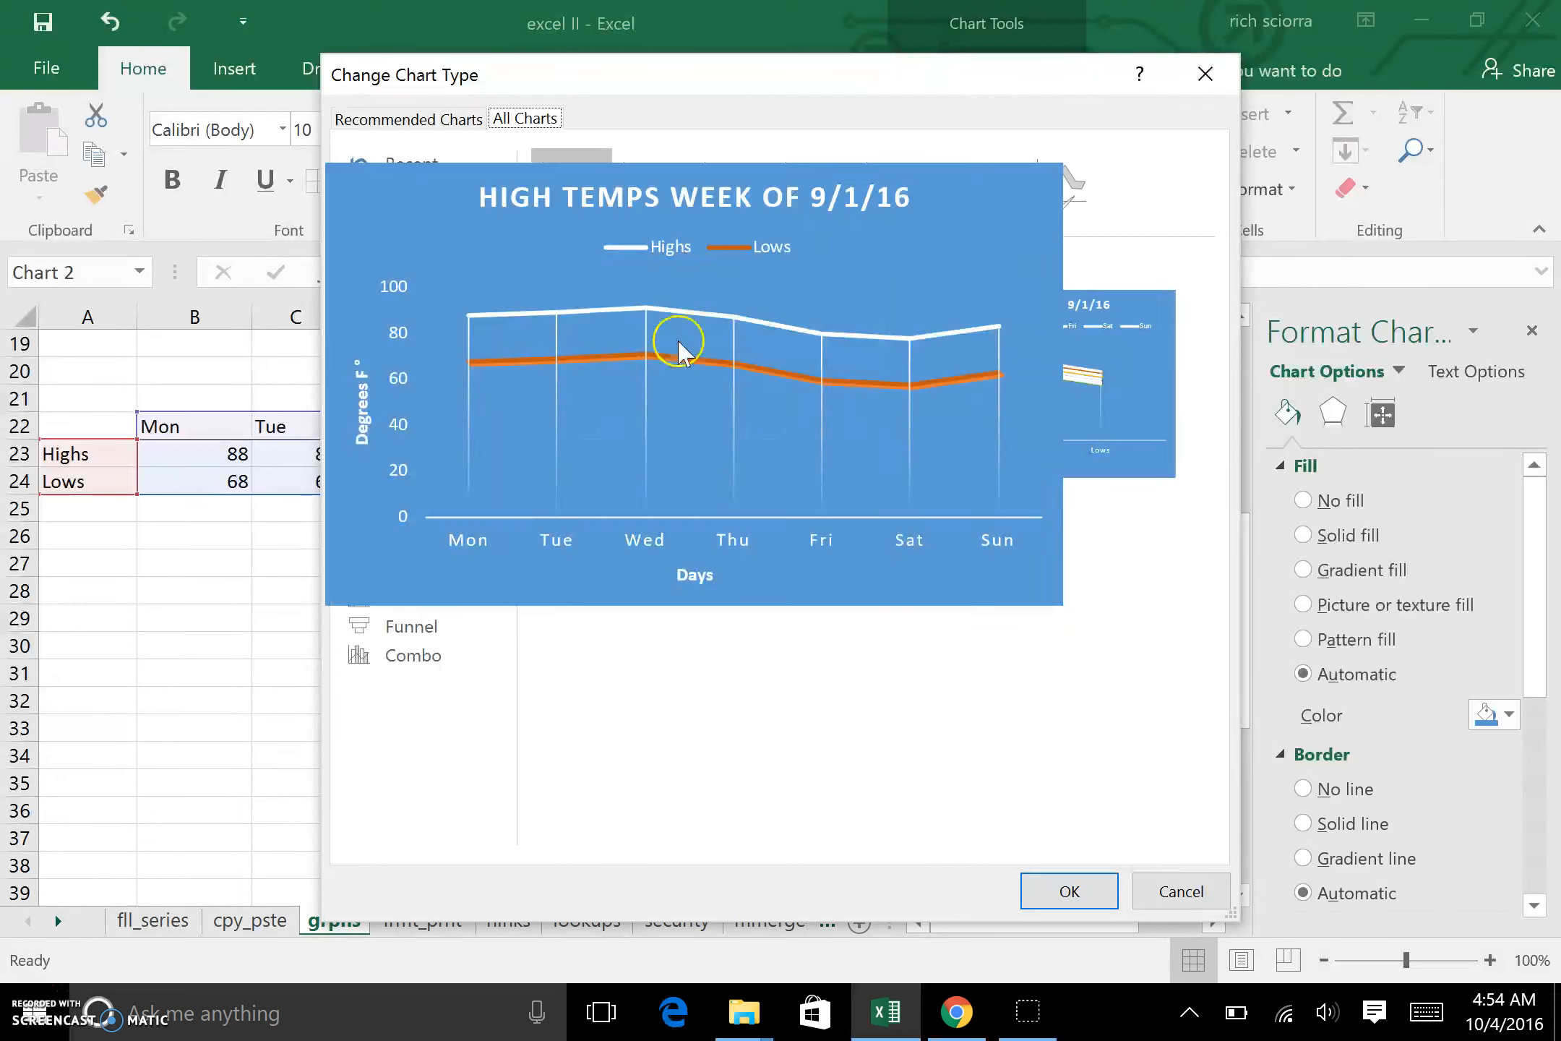
click(1072, 198)
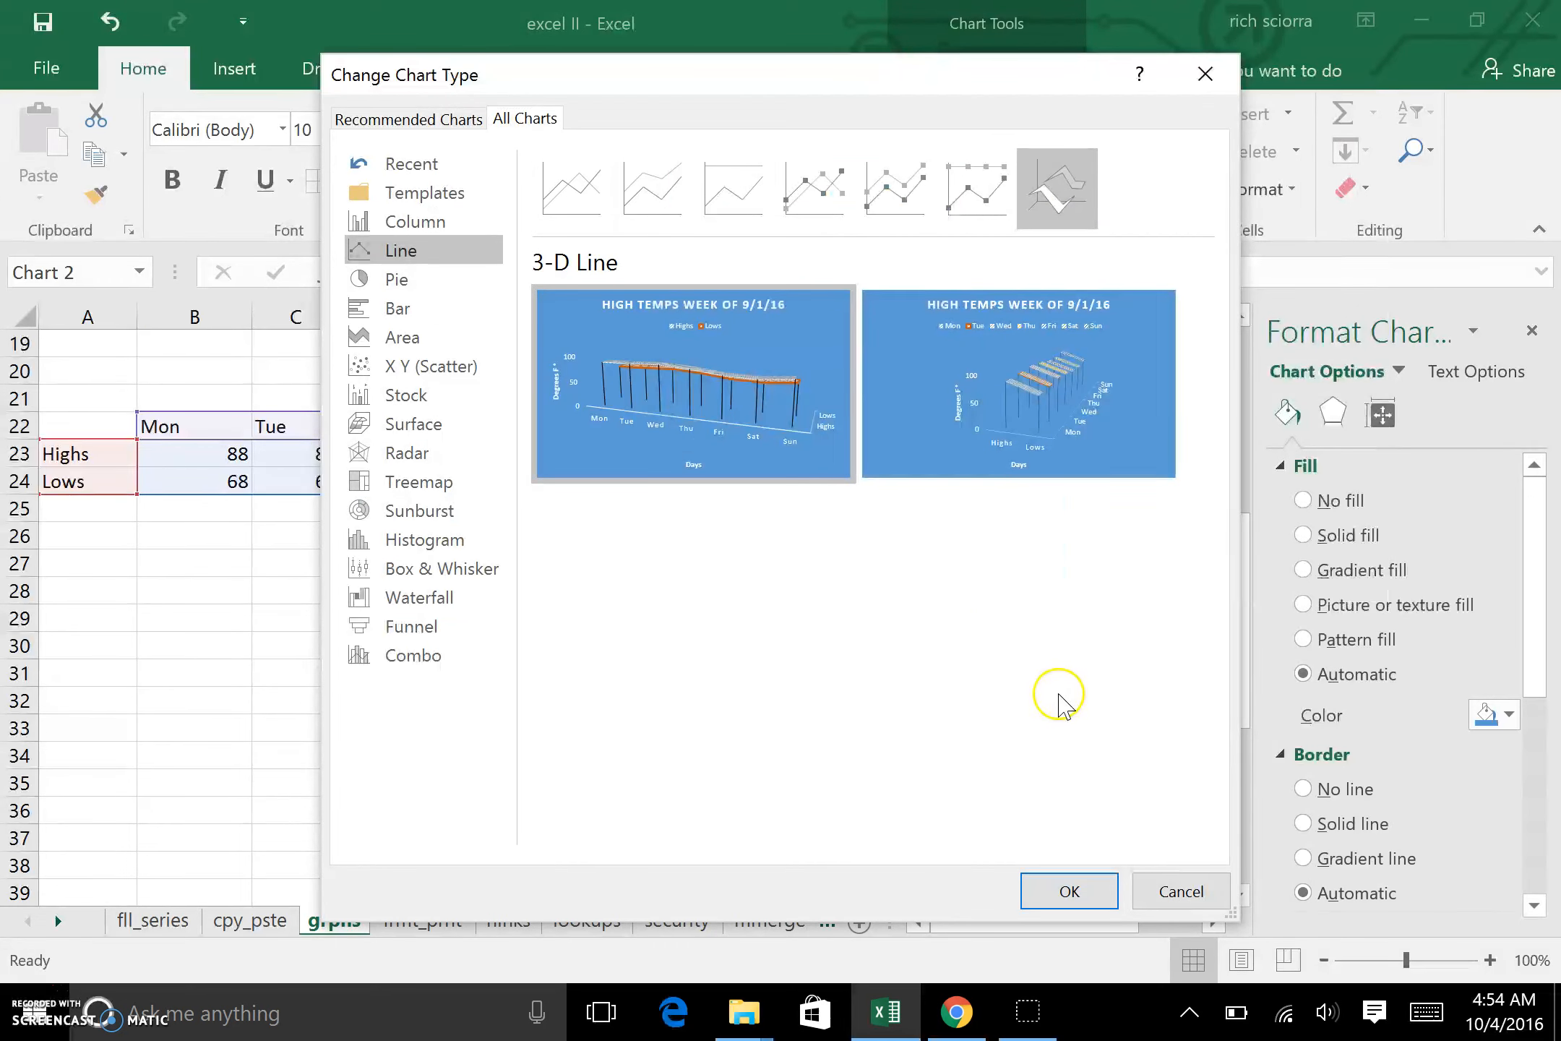
click(1055, 890)
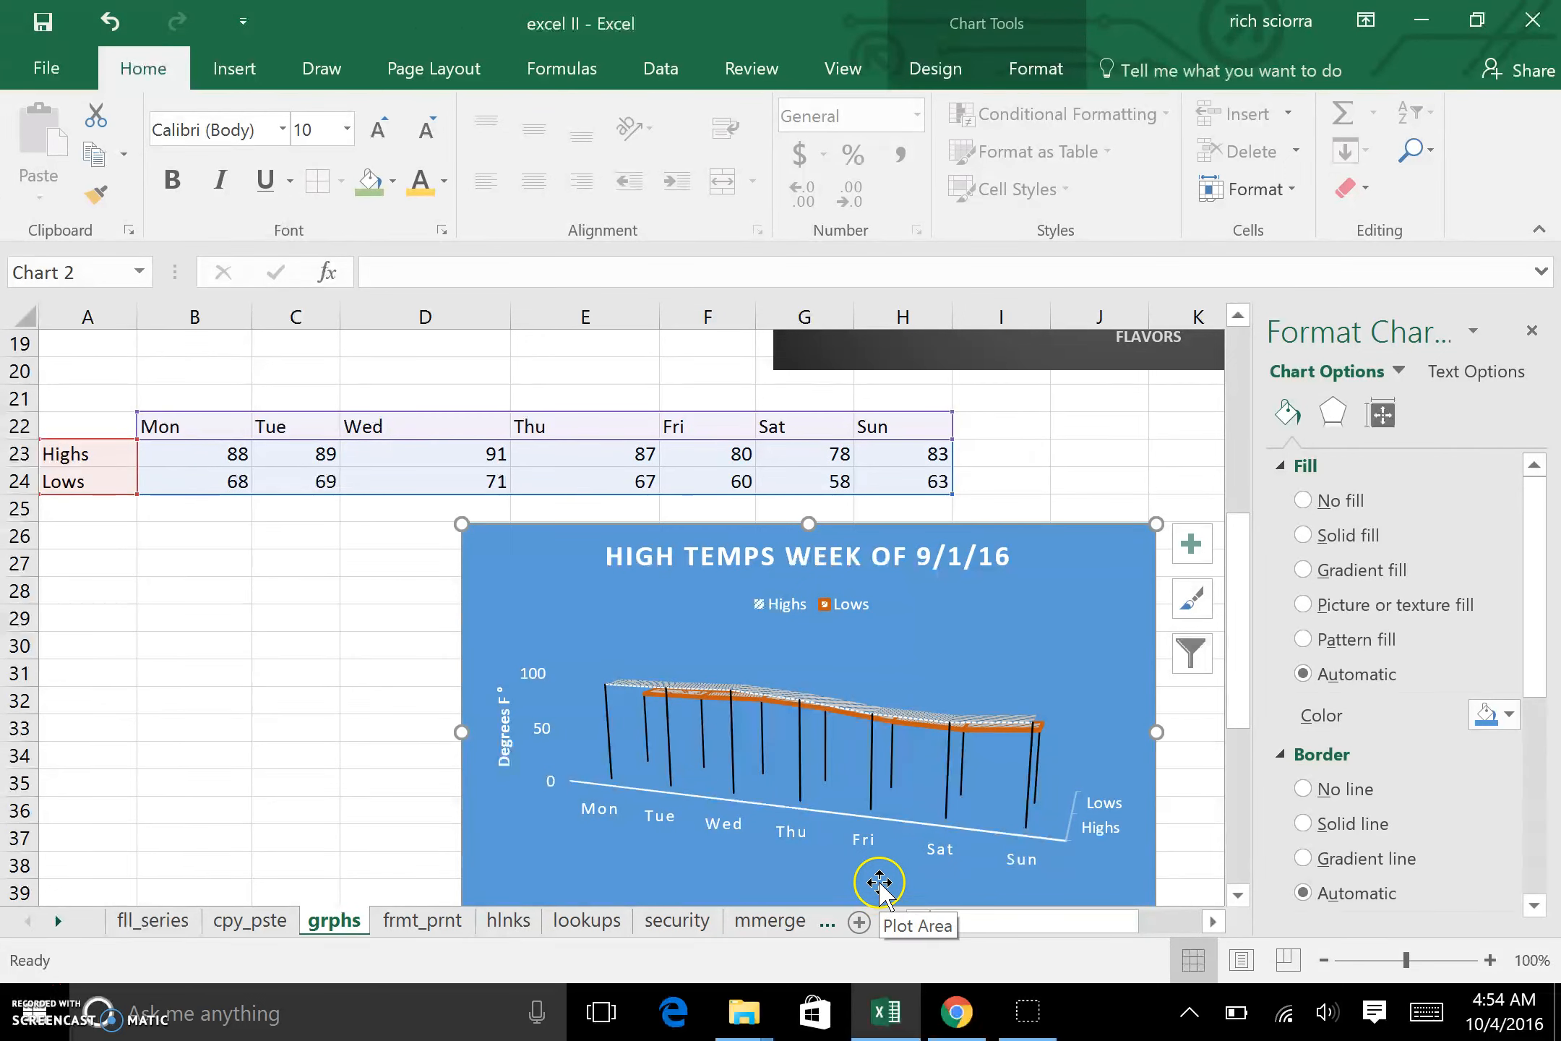
key(ctrl+z)
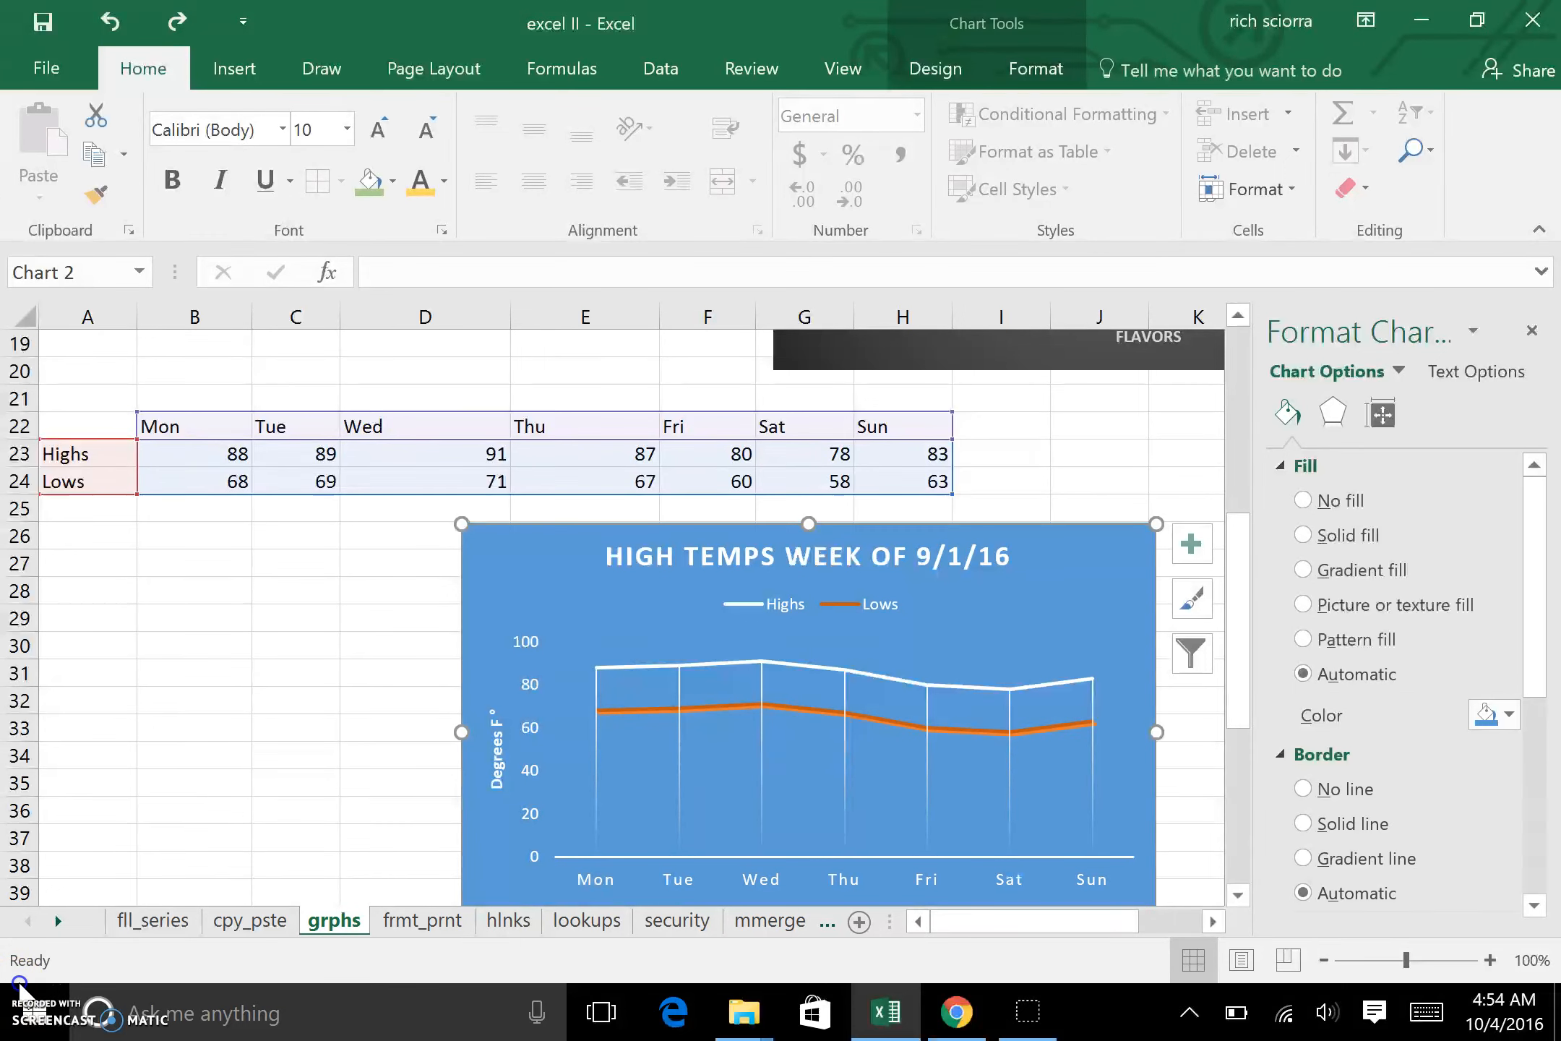
Step: Move the temperature chart up about two rows and slightly left, bringing the Days axis title into view
drag(536, 578, 505, 516)
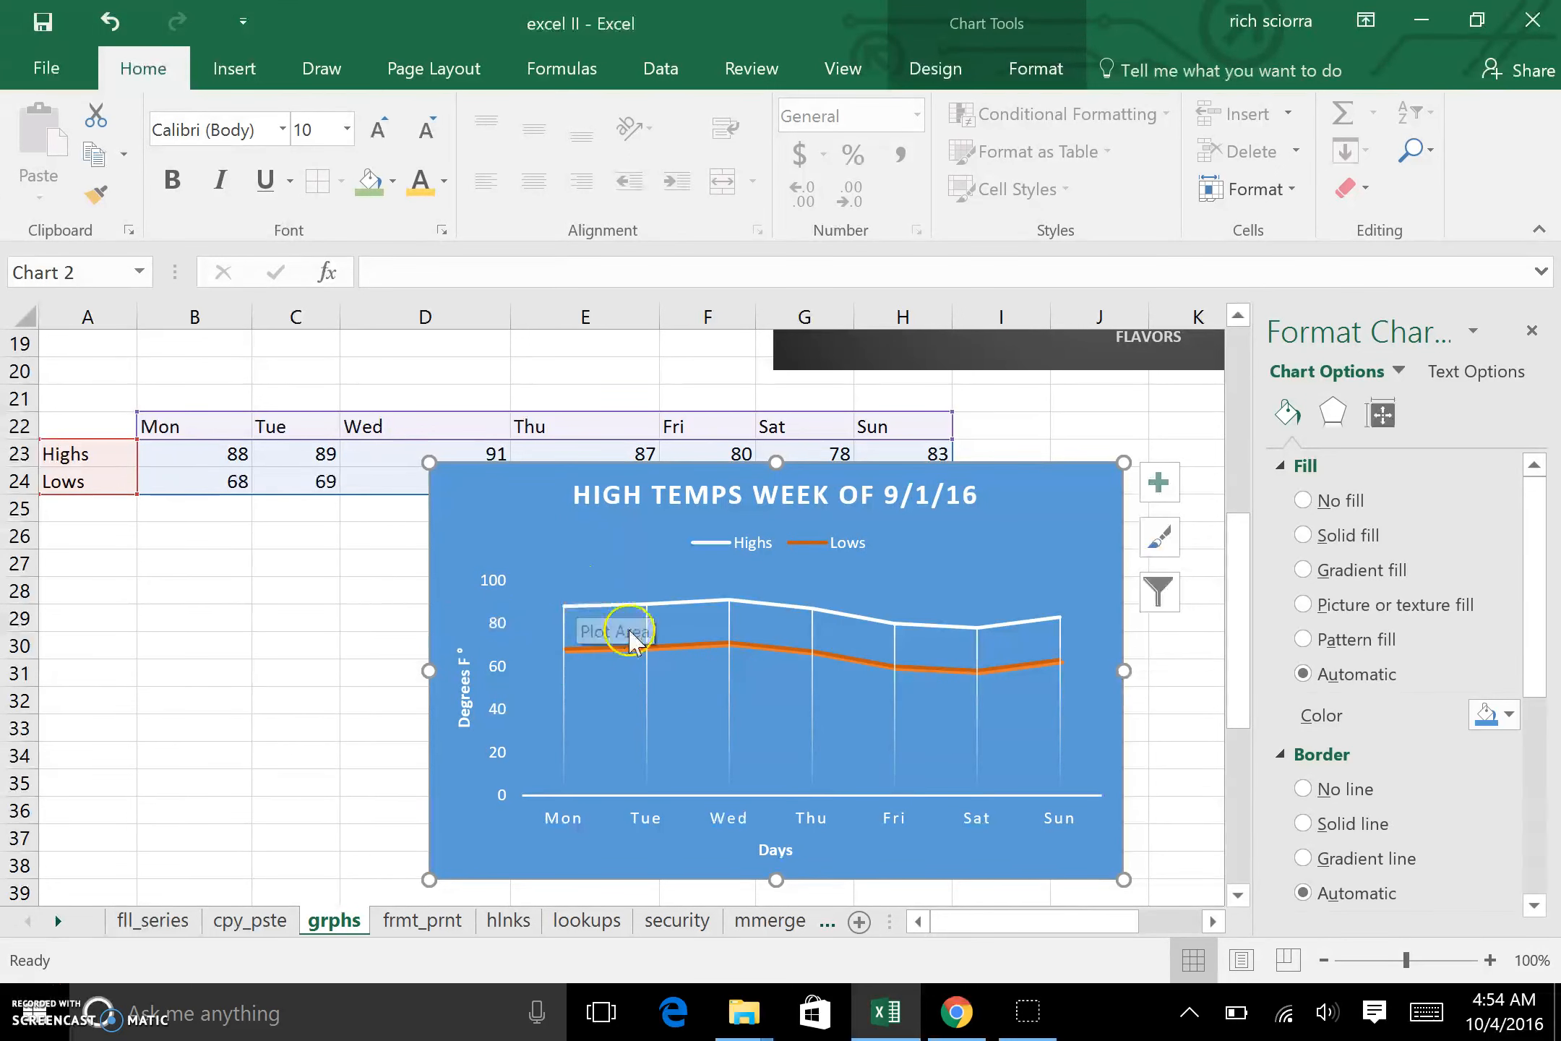
mouse_move(639, 653)
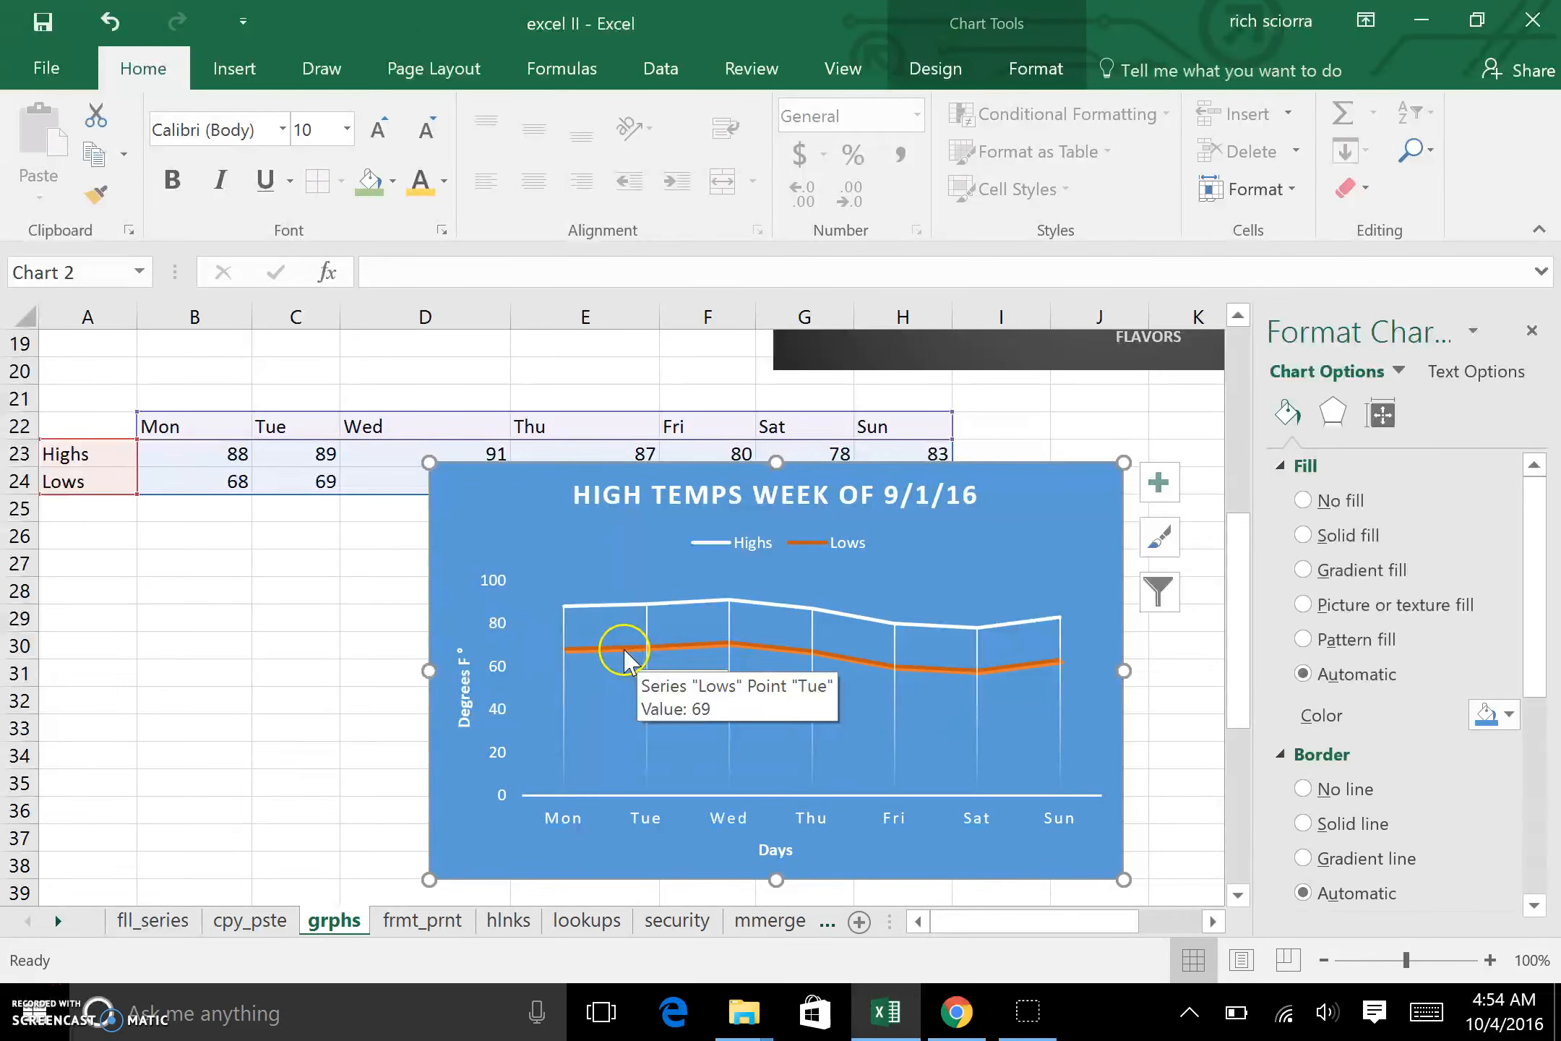